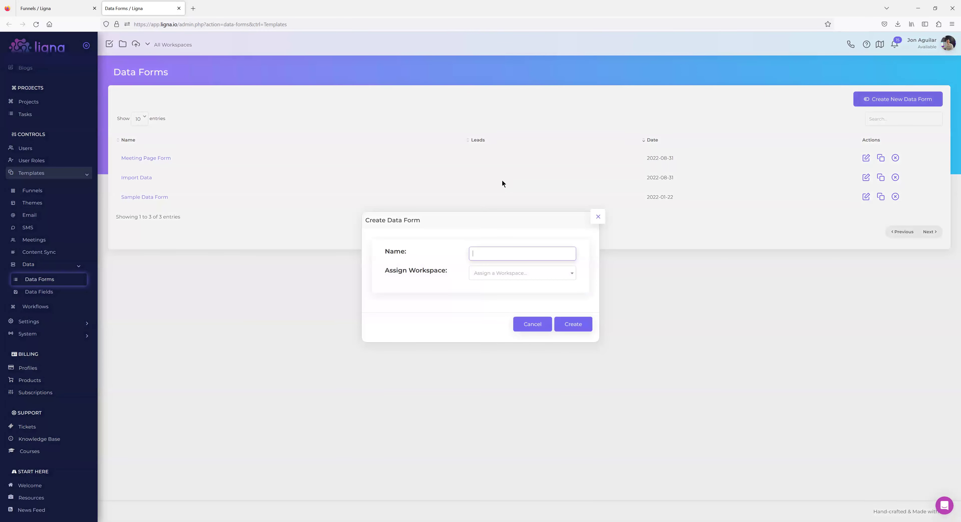
# Create a data form named 'Step 1' and open its empty editor.
pyautogui.write('tep 1')
pyautogui.click(582, 327)
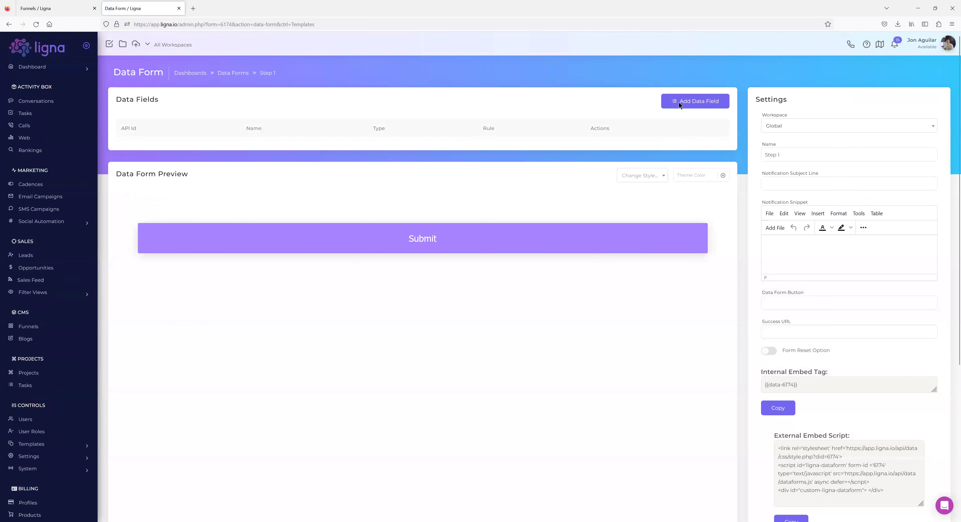
# Add a 'First Name' field of type Text Input to the form.
pyautogui.click(679, 102)
pyautogui.write('First Na')
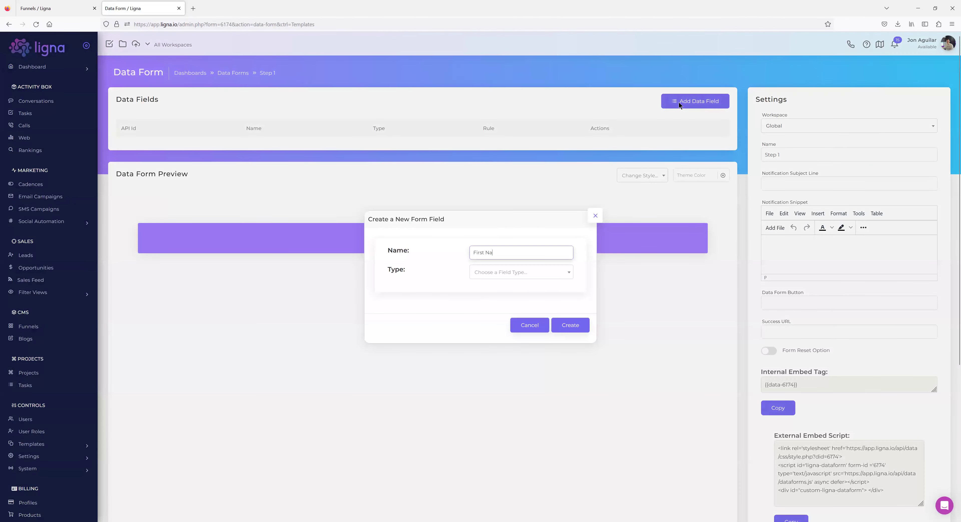
pyautogui.write('me')
pyautogui.click(526, 271)
pyautogui.click(525, 313)
pyautogui.click(563, 322)
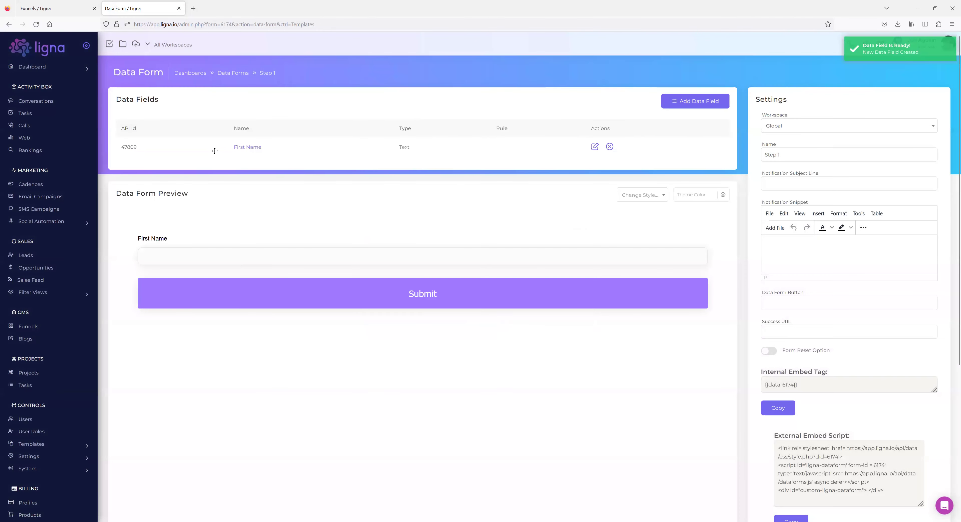
# Set the First Name field's default text to 'First Name'.
pyautogui.click(251, 148)
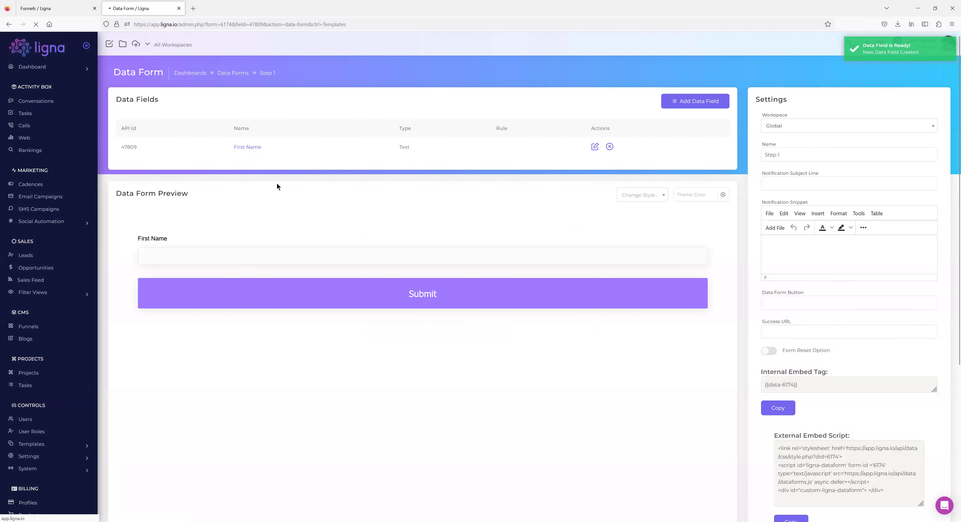
pyautogui.click(291, 169)
pyautogui.write('First Name')
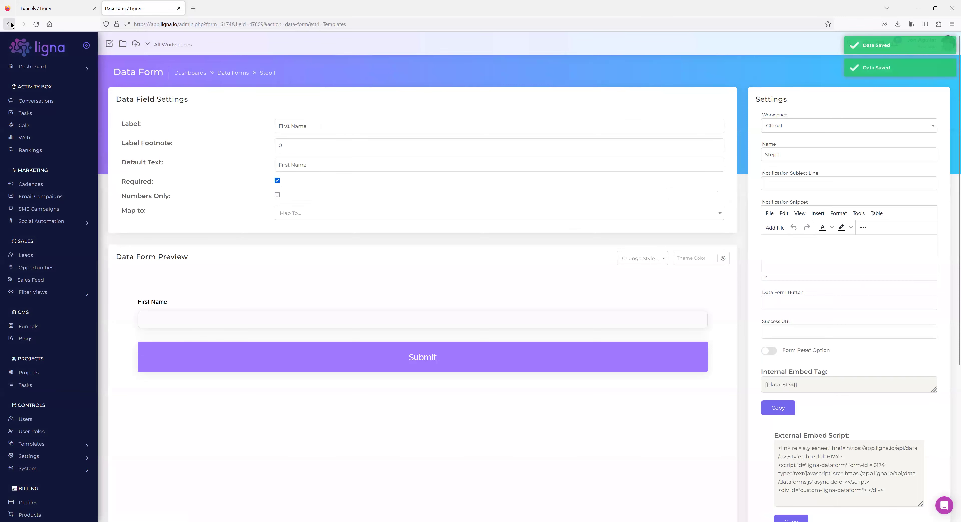
# Add a 'Last Name' field of type Text Input to the form.
pyautogui.click(694, 101)
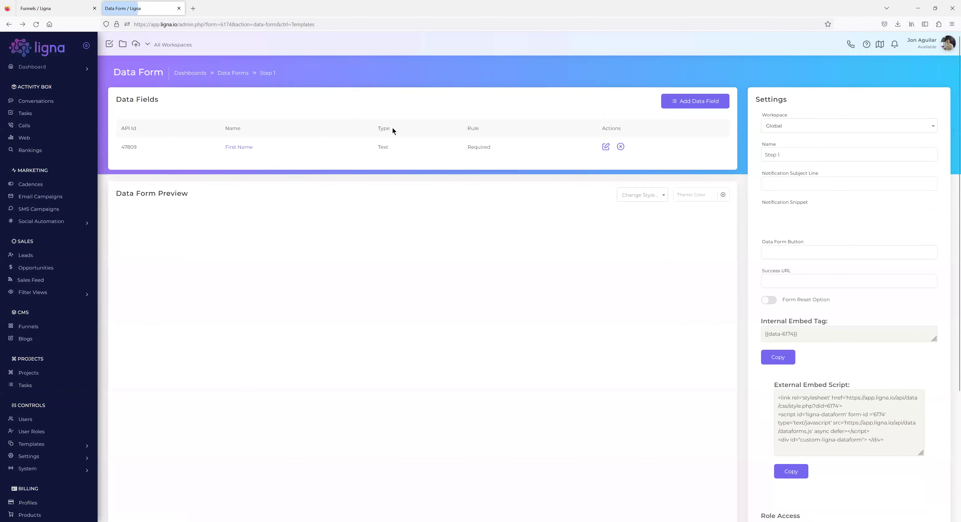
pyautogui.write('last')
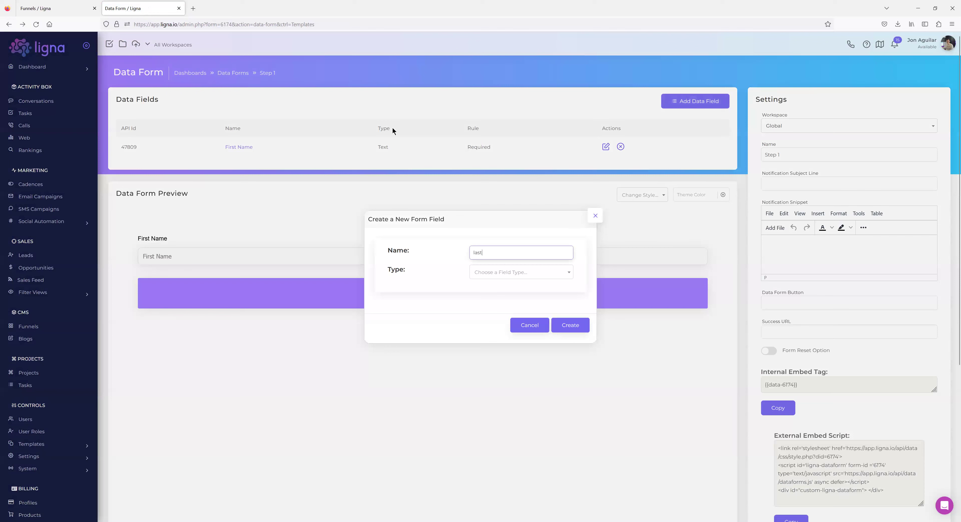
pyautogui.press('BackSpace')
pyautogui.press('BackSpace')
pyautogui.press('BackSpace')
pyautogui.press('BackSpace')
pyautogui.write('Last Name')
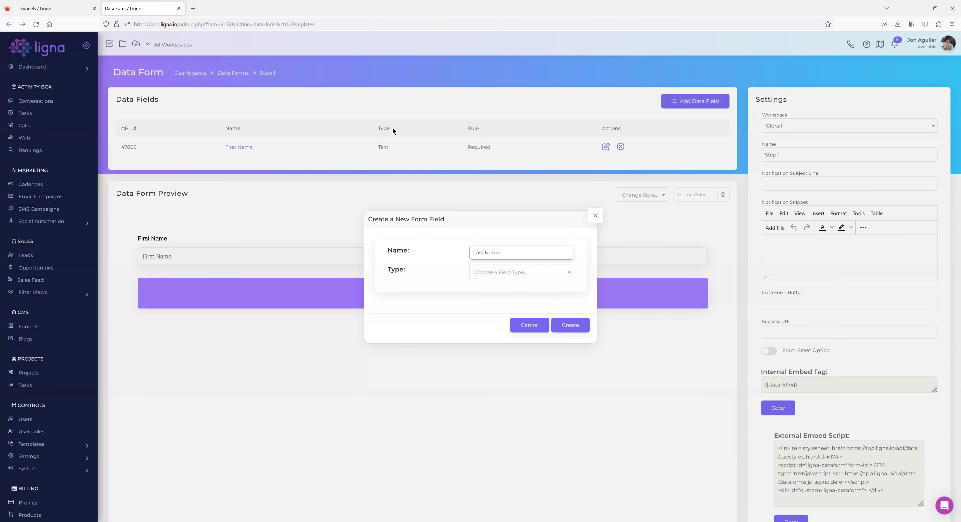
pyautogui.click(496, 276)
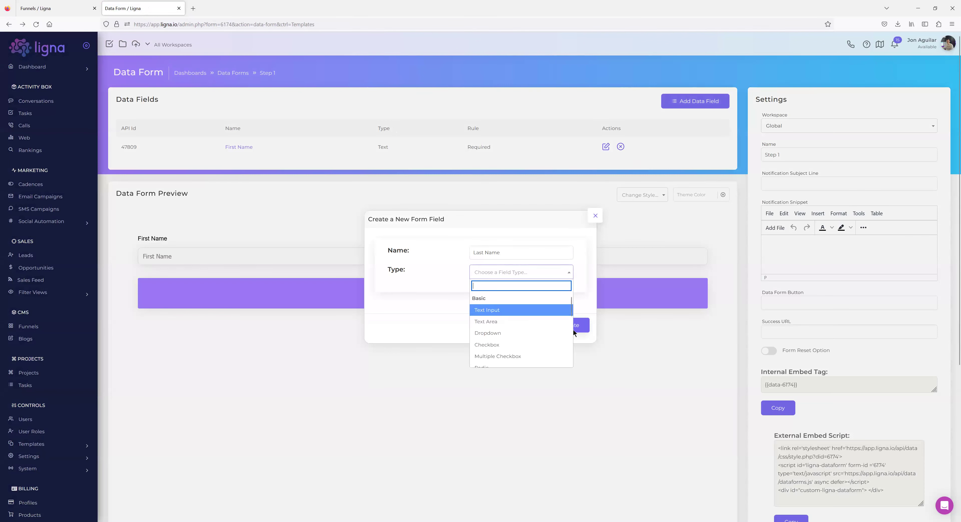
pyautogui.click(573, 330)
pyautogui.press('Return')
# Give Last Name the default text 'Last Name' and map it to the contact's Last Name.
pyautogui.click(242, 168)
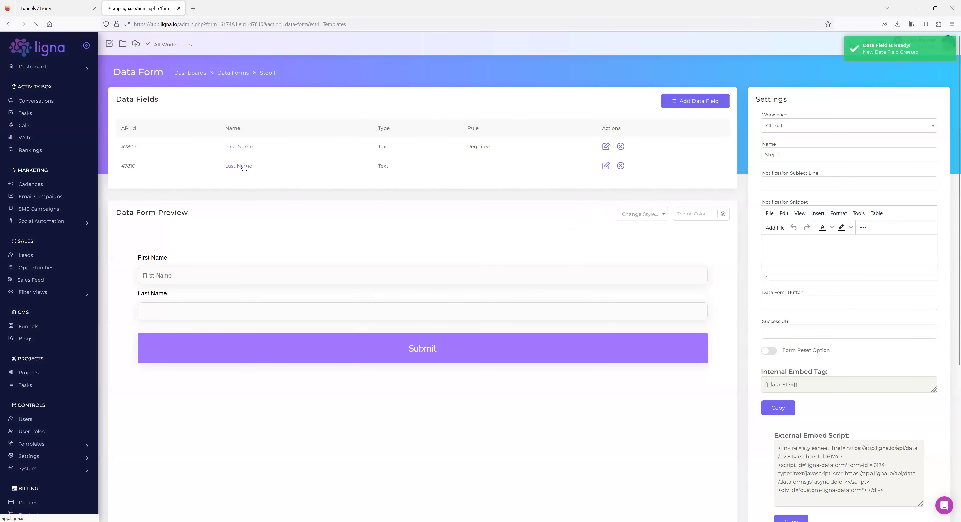
pyautogui.click(292, 165)
pyautogui.write('Last Name')
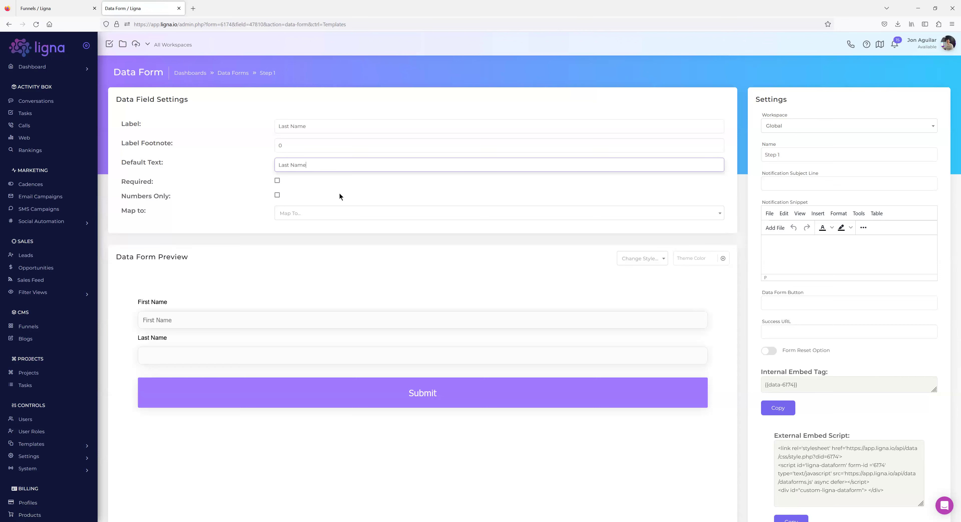
pyautogui.click(311, 213)
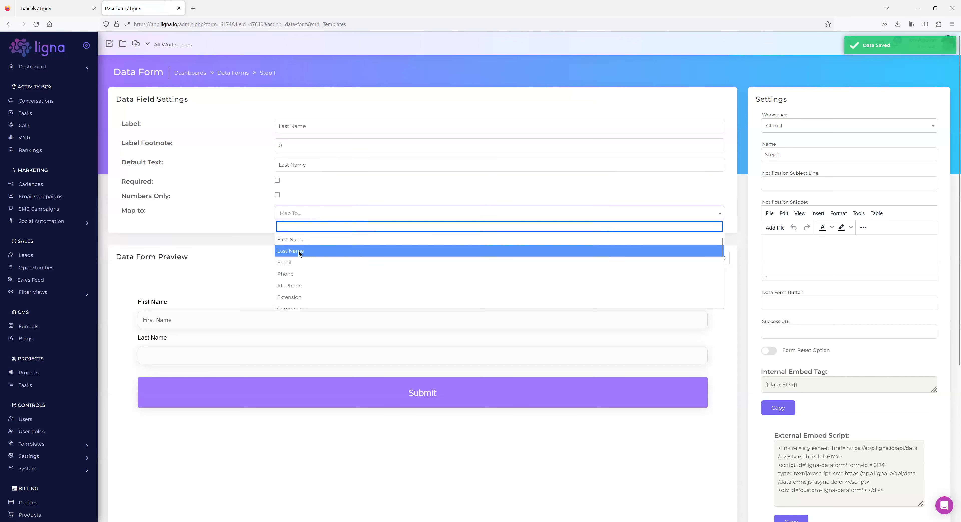
pyautogui.click(298, 250)
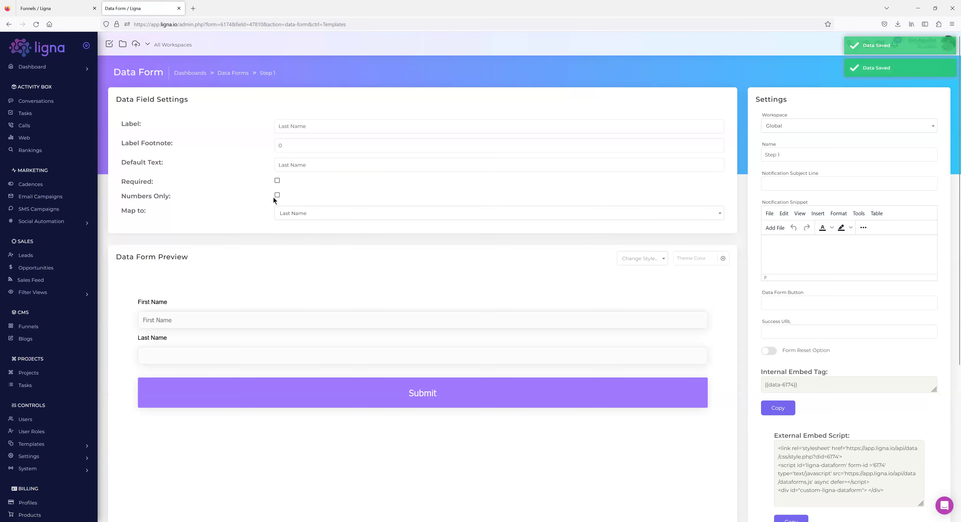
pyautogui.click(10, 26)
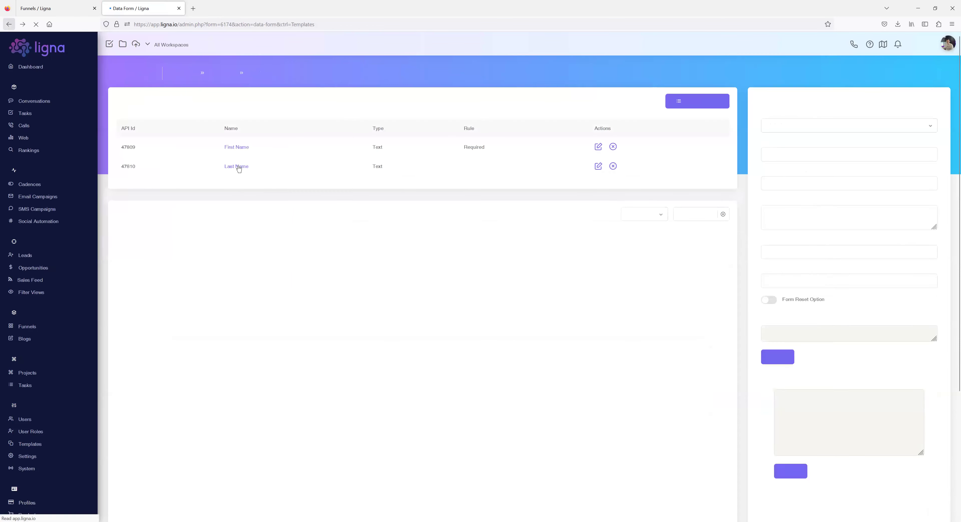
pyautogui.click(241, 170)
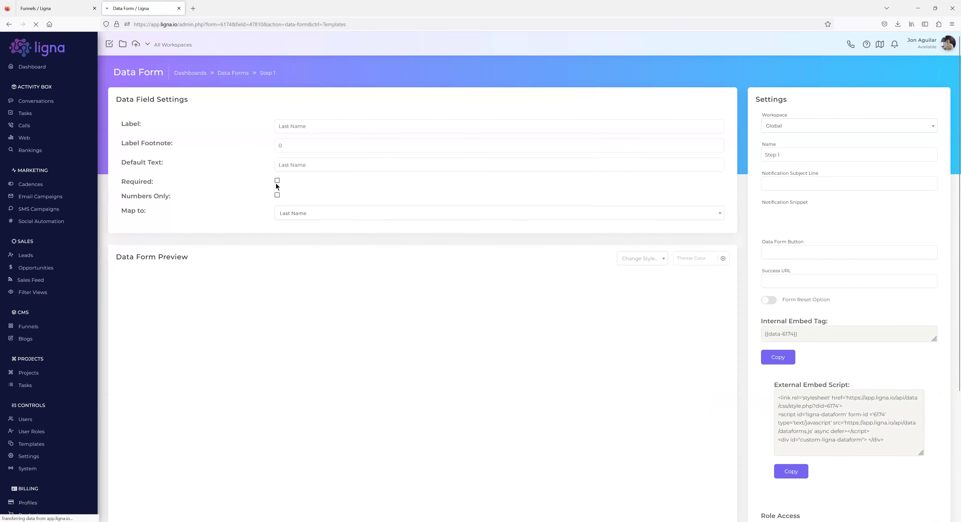
pyautogui.click(9, 25)
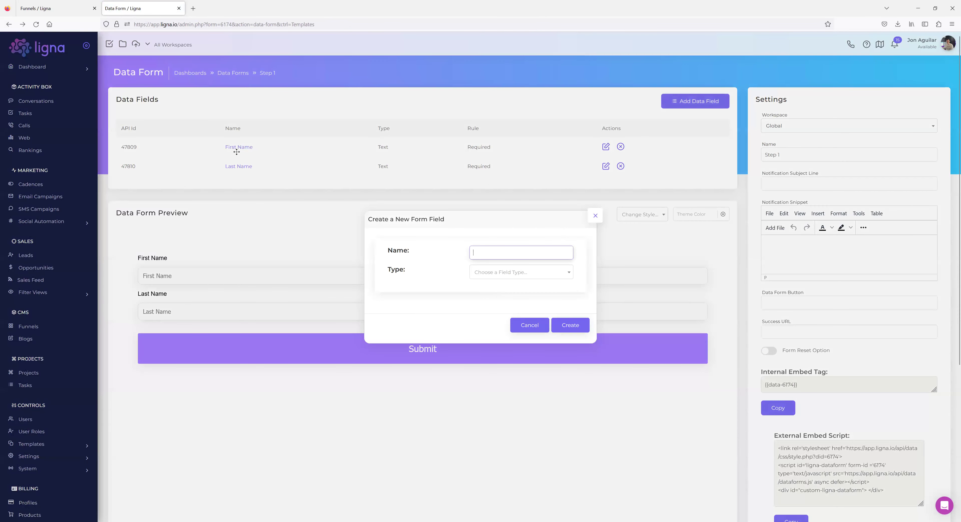
# Map the First Name field to the contact's First Name.
pyautogui.click(236, 151)
pyautogui.click(235, 150)
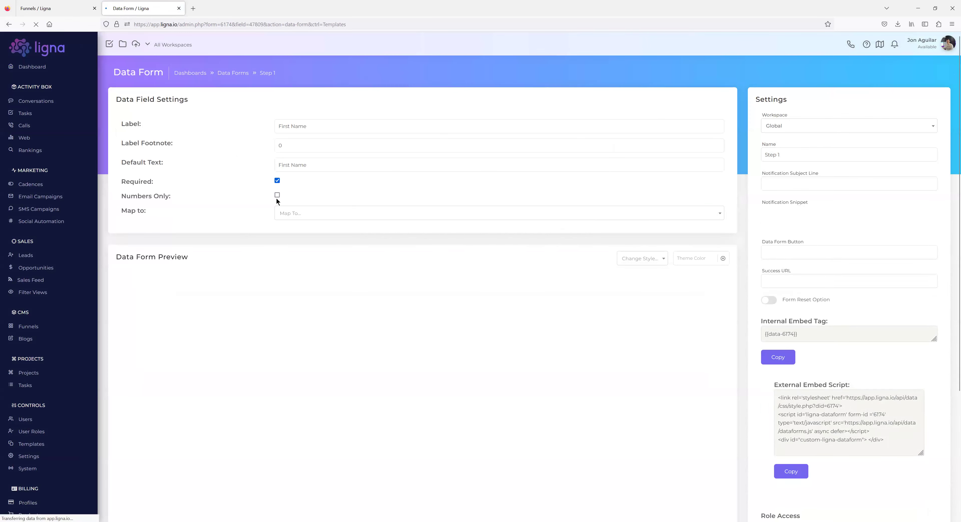
pyautogui.click(298, 215)
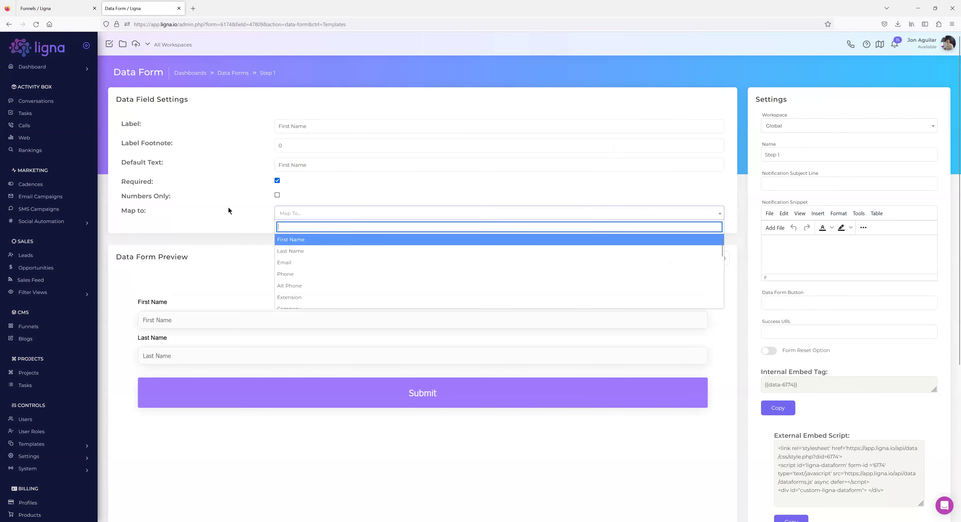
pyautogui.press('Return')
pyautogui.click(9, 24)
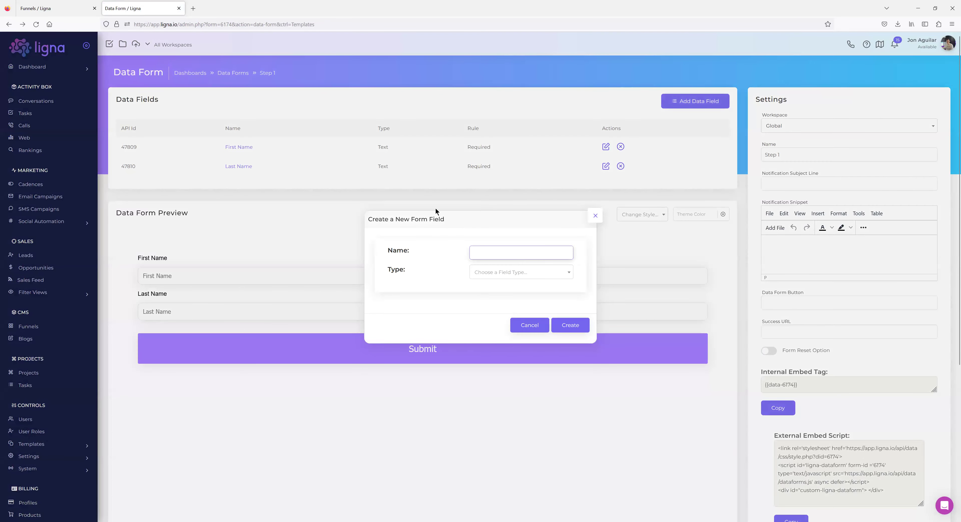
# Add an 'Email Address' Text Input field, then delete it.
pyautogui.write('Email Address')
pyautogui.click(484, 279)
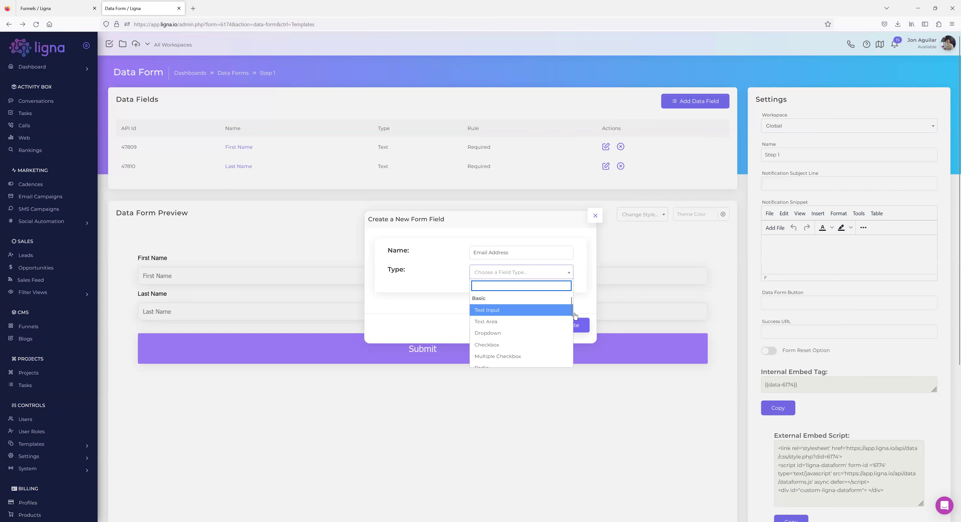
pyautogui.click(550, 310)
pyautogui.click(576, 325)
pyautogui.click(627, 186)
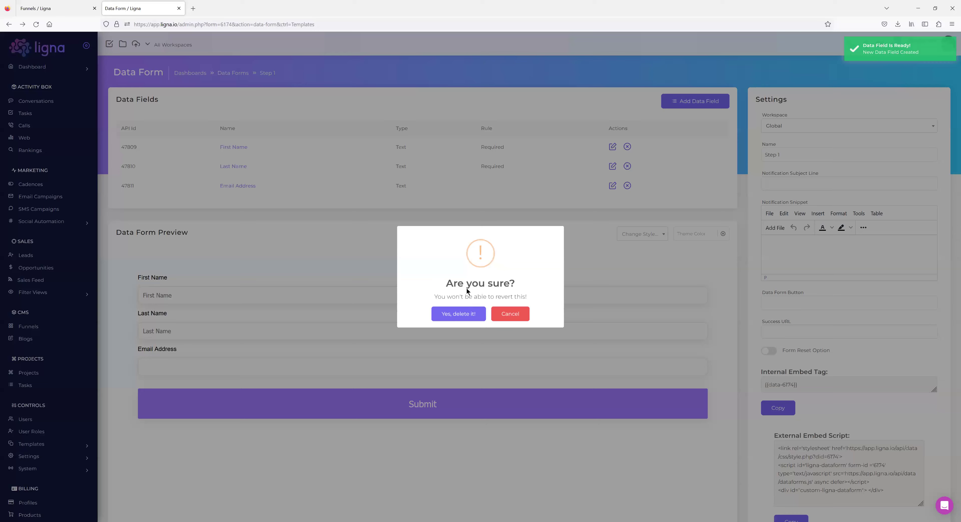
pyautogui.click(461, 313)
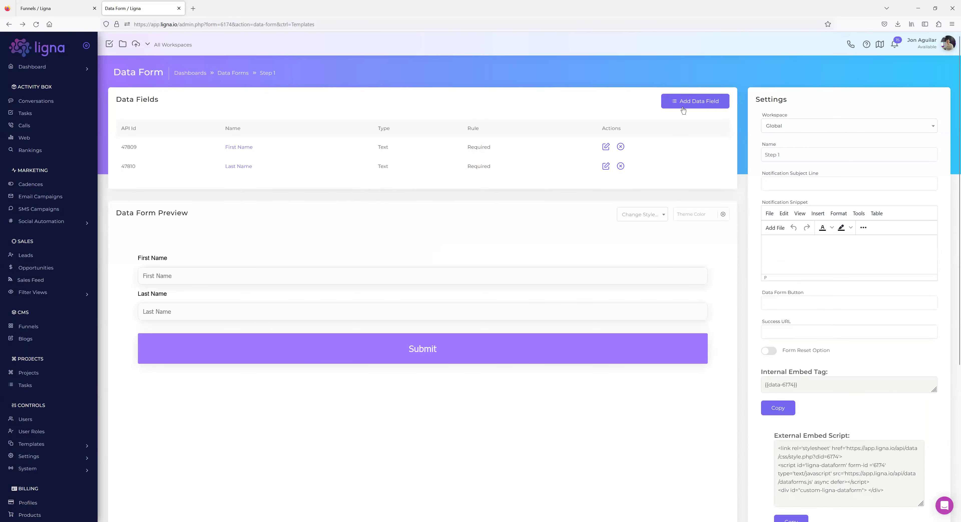
# Re-add the 'Email Address' field using the Email field type.
pyautogui.click(682, 109)
pyautogui.write('Email Address')
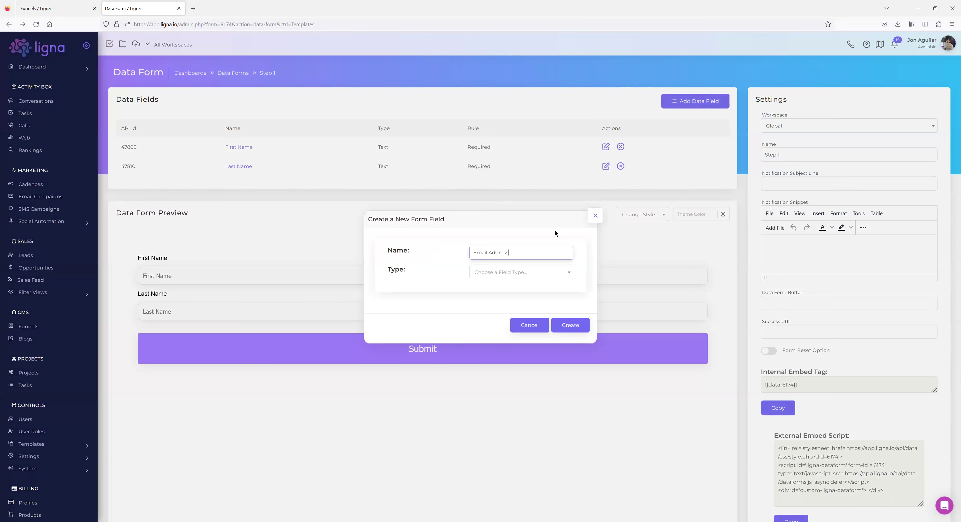
pyautogui.click(517, 274)
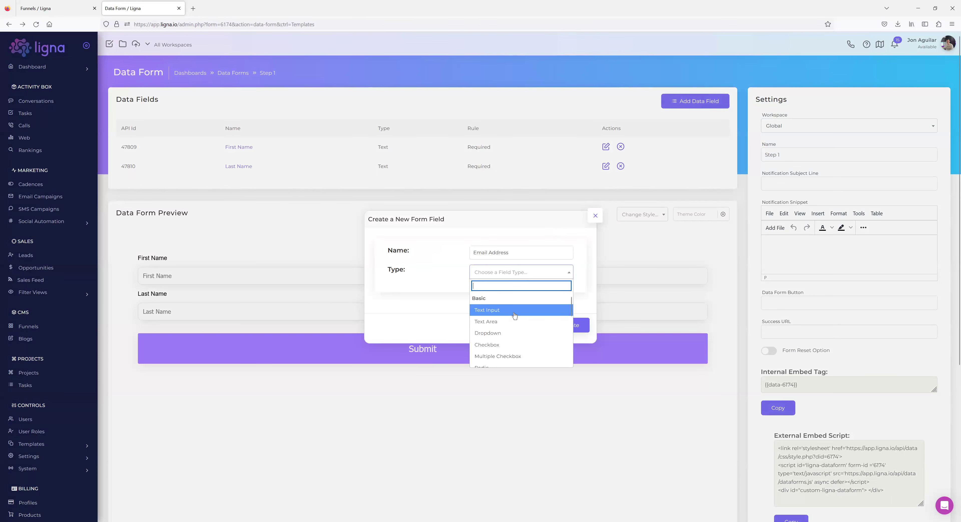
pyautogui.scroll(-2, 500, 324)
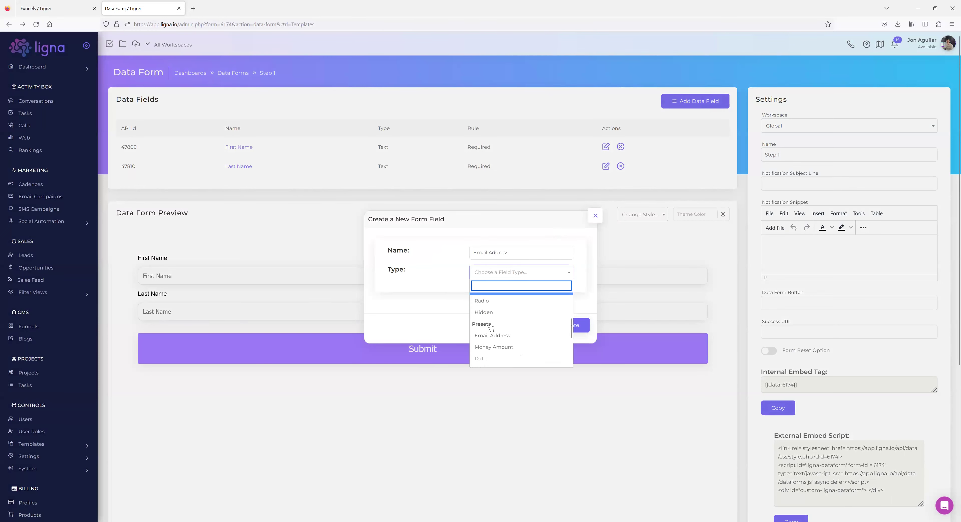
pyautogui.click(493, 334)
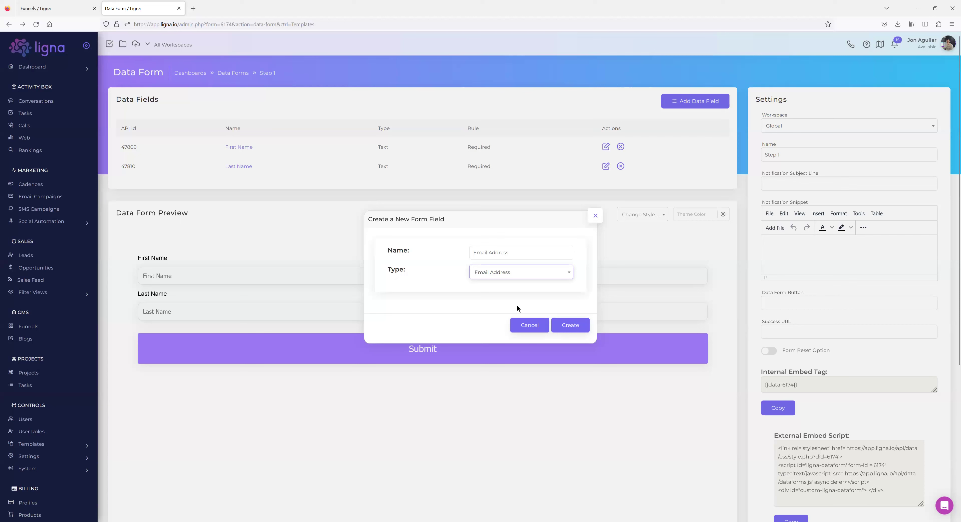
pyautogui.click(567, 320)
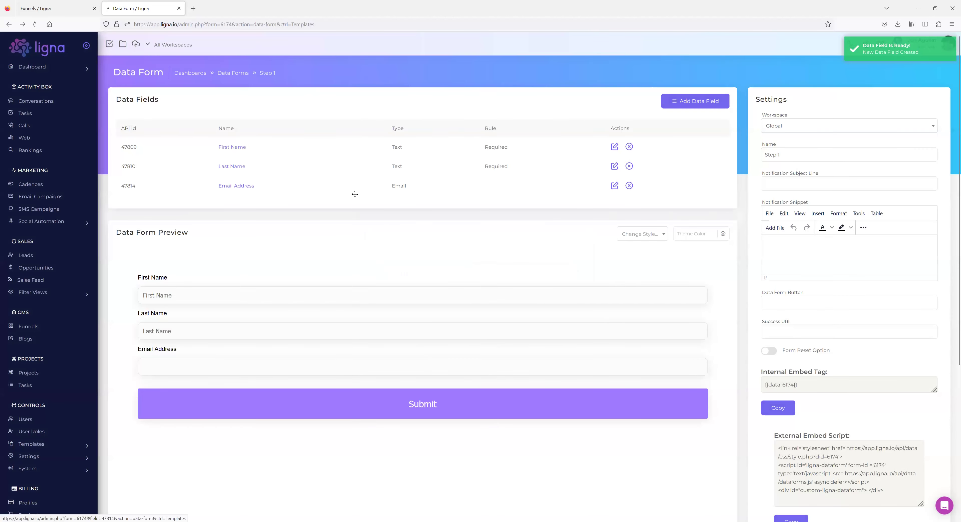
# Make Email Address required and map it to the contact's Email.
pyautogui.click(377, 197)
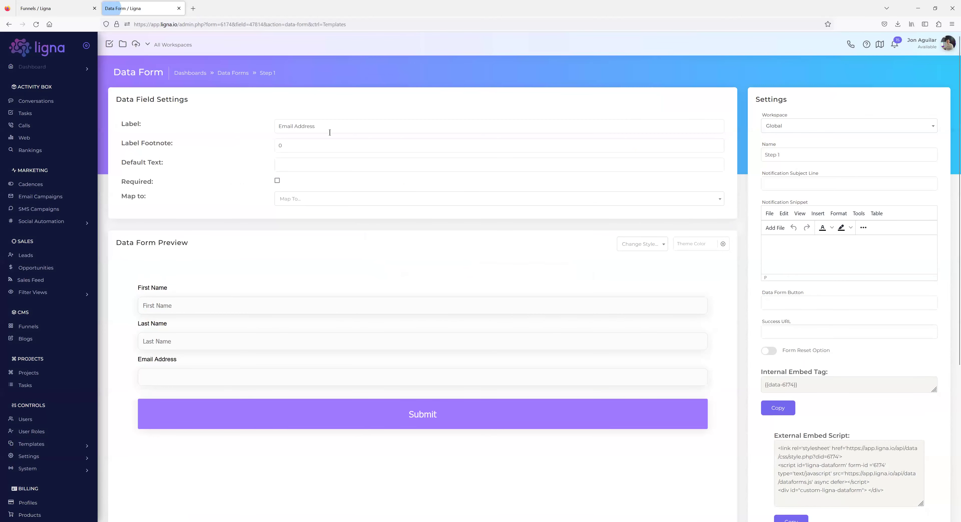
pyautogui.click(301, 172)
pyautogui.click(310, 203)
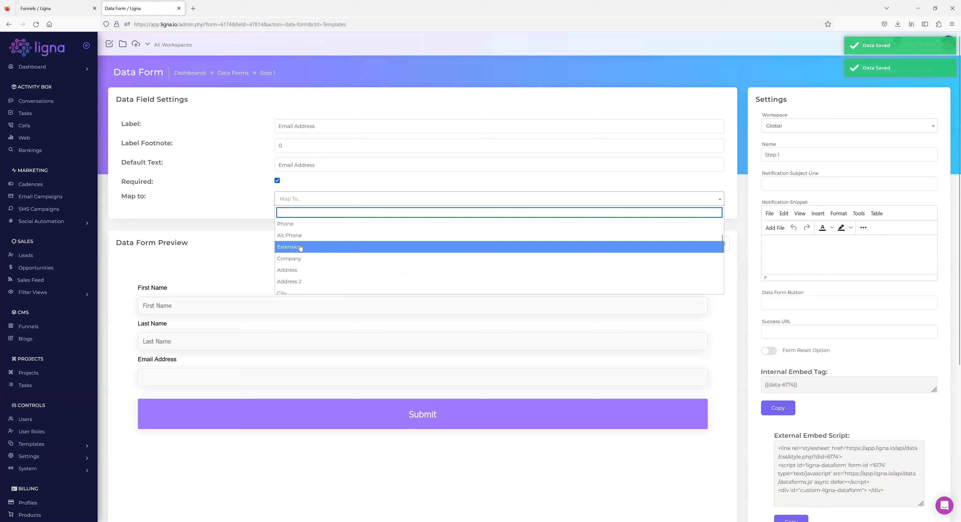
pyautogui.click(289, 248)
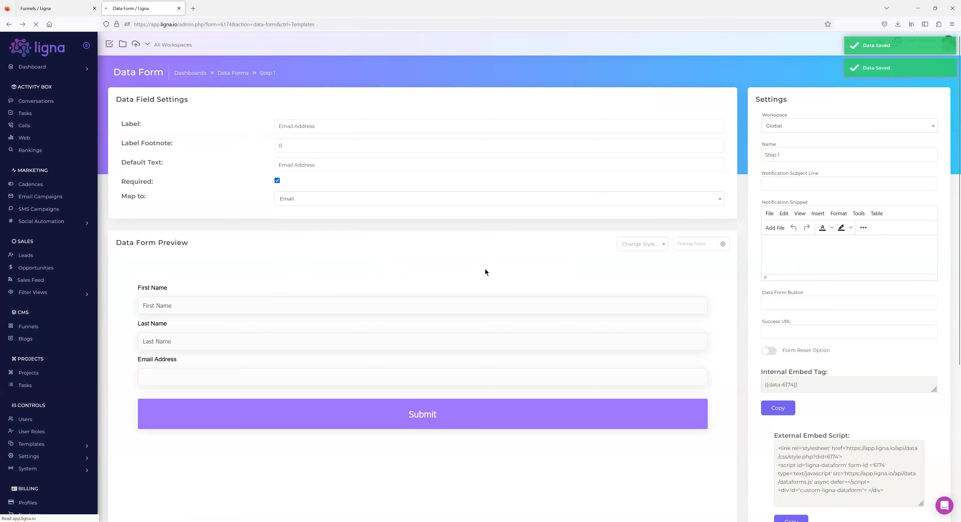
pyautogui.click(684, 98)
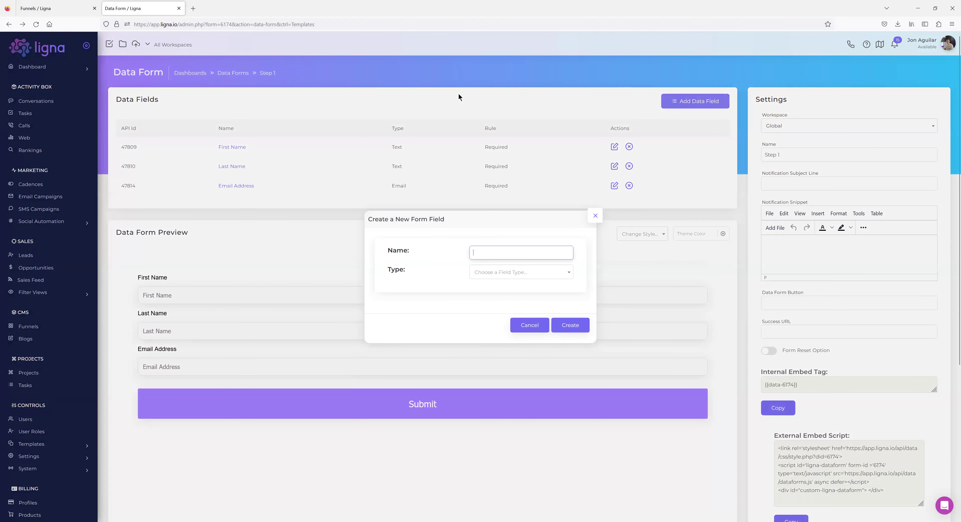
# Add a 'Phone' field of type Text Input to the form.
pyautogui.write('Phone')
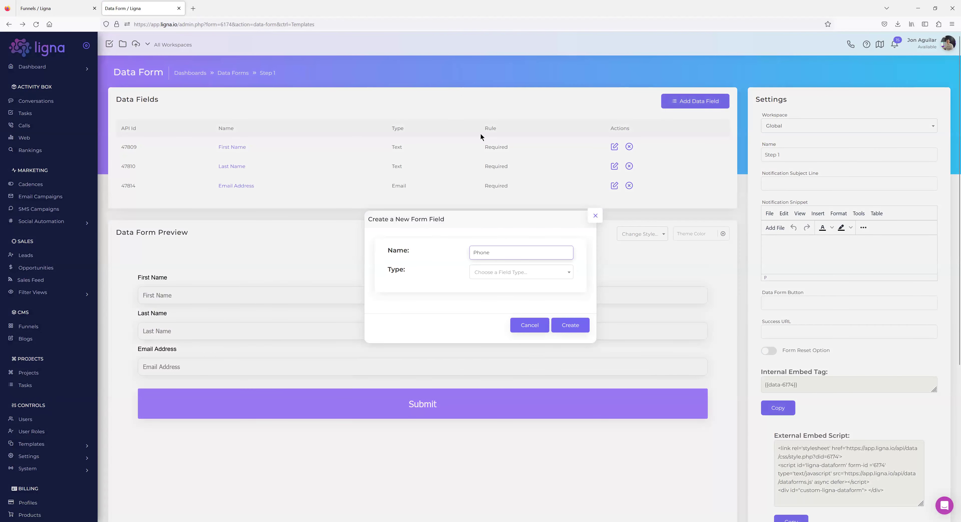
pyautogui.click(494, 272)
pyautogui.click(496, 295)
pyautogui.click(569, 325)
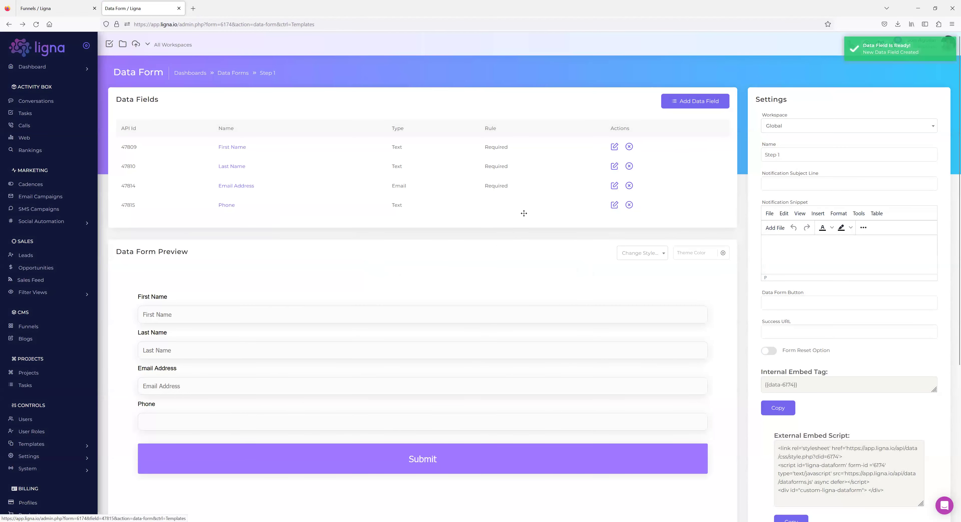
# Start another new field and browse the field type choices.
pyautogui.click(684, 104)
pyautogui.click(512, 272)
pyautogui.scroll(-5, 507, 328)
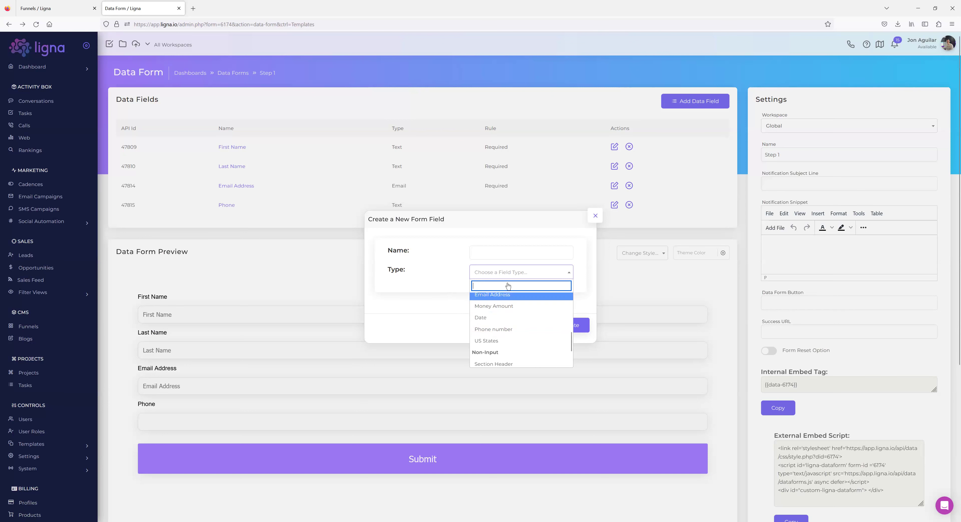
pyautogui.scroll(3, 508, 318)
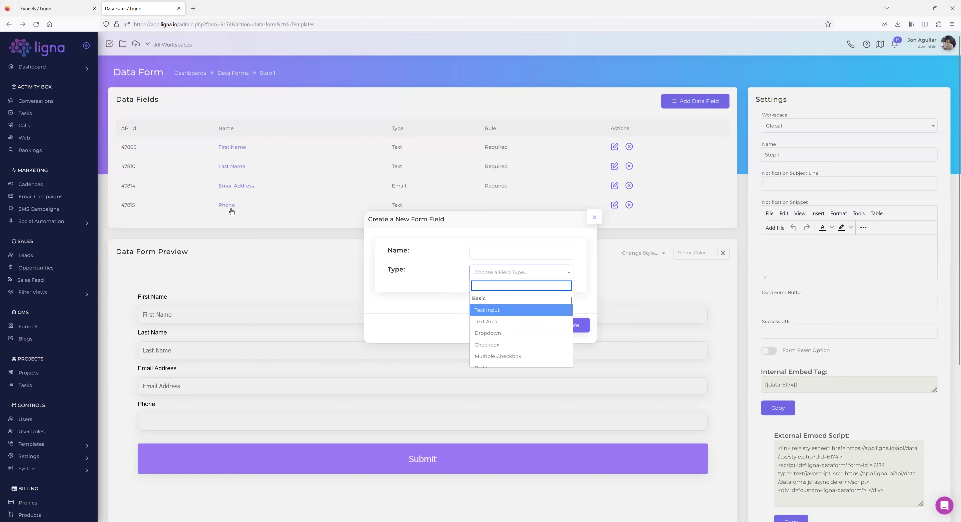
# Make the Phone field required and map it to the contact's Phone.
pyautogui.click(231, 212)
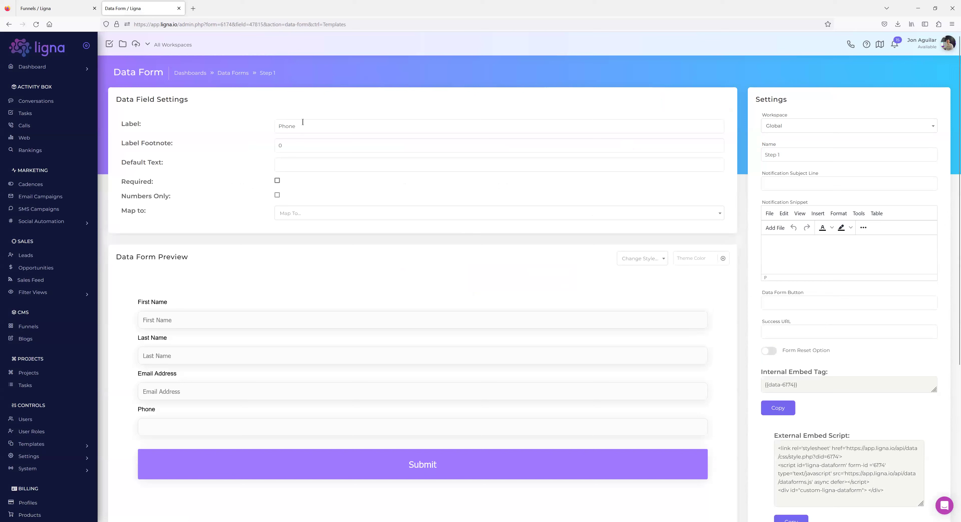
pyautogui.click(277, 180)
pyautogui.click(295, 213)
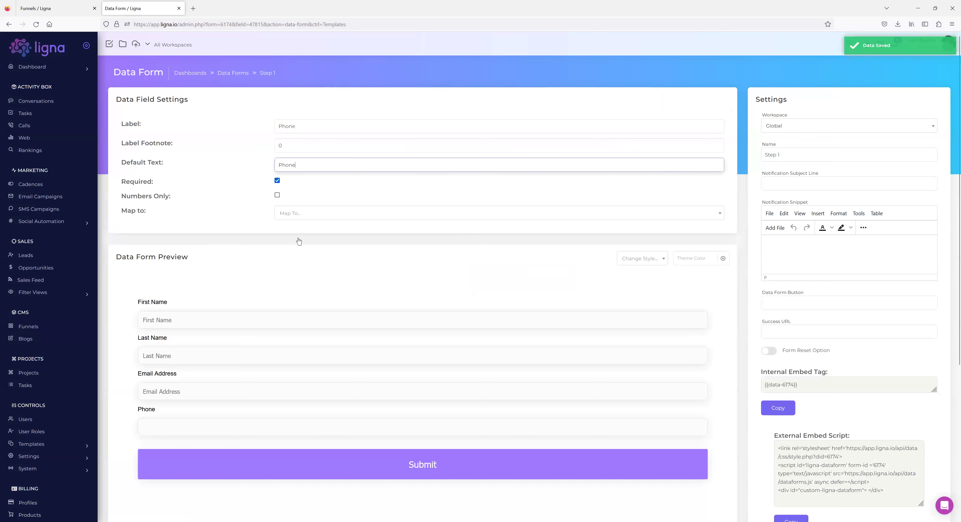
pyautogui.click(248, 218)
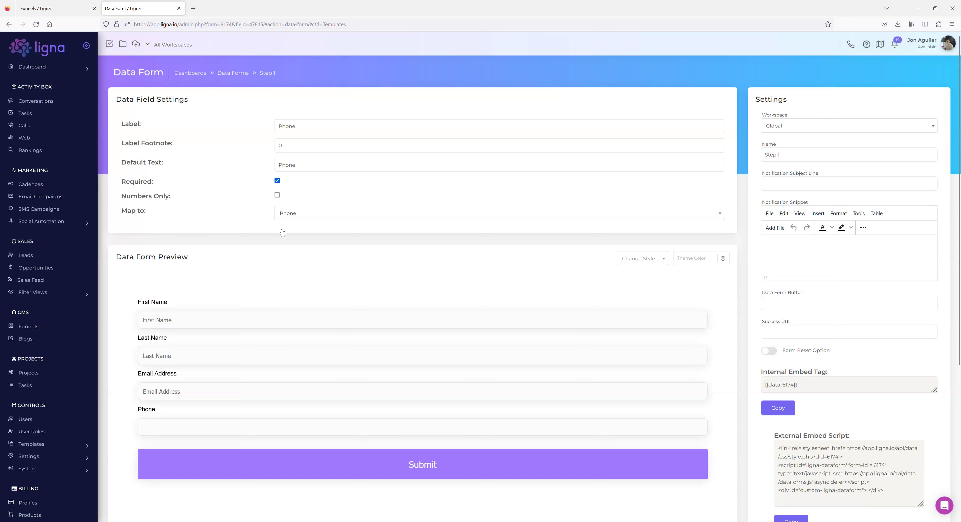
pyautogui.click(15, 26)
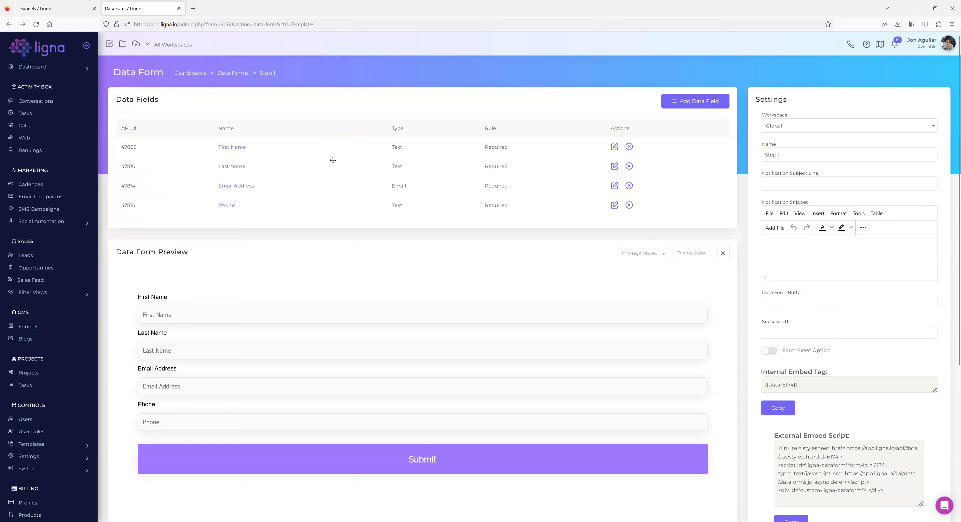
# Clone the Bootstrap theme as a funnel named 'Multi-Step Form Example' and open it.
pyautogui.click(46, 11)
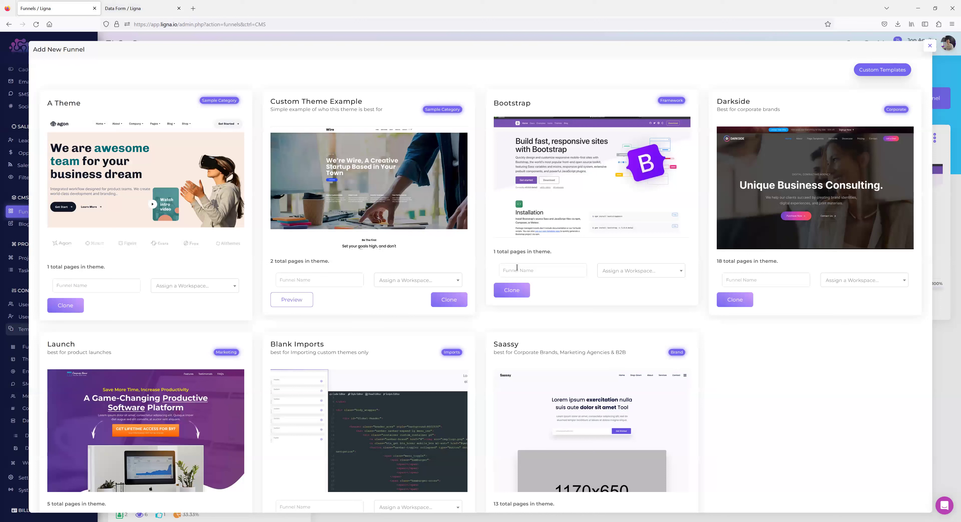
pyautogui.click(516, 268)
pyautogui.write('Multi-Step For')
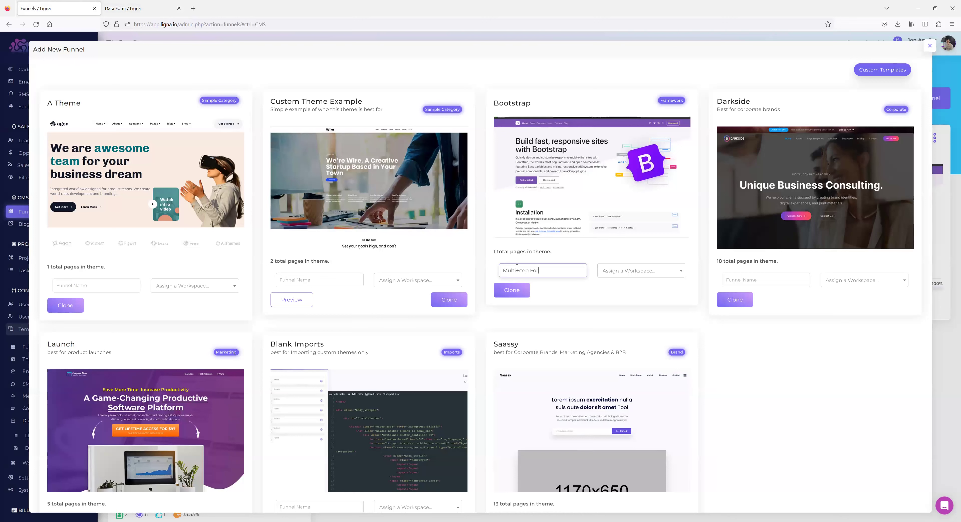
pyautogui.write('m Example')
pyautogui.click(615, 290)
pyautogui.click(521, 285)
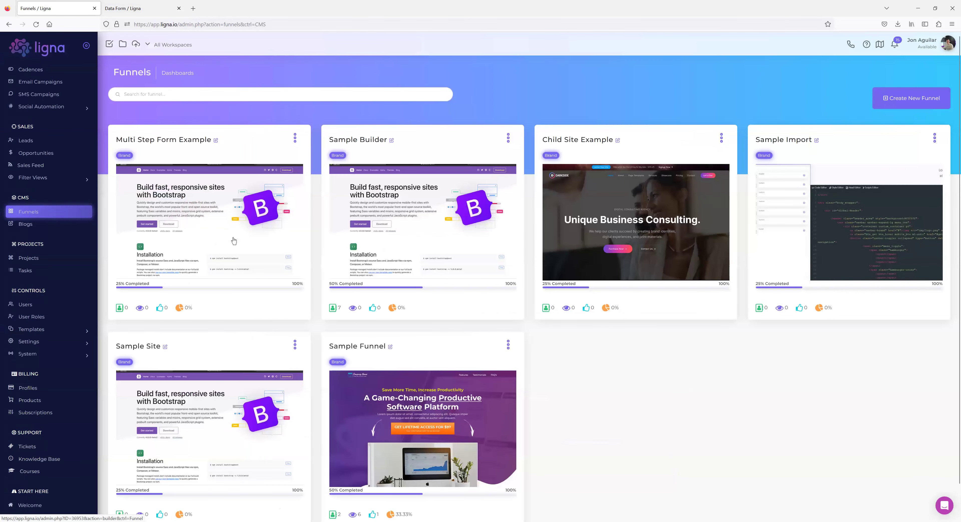
pyautogui.click(234, 240)
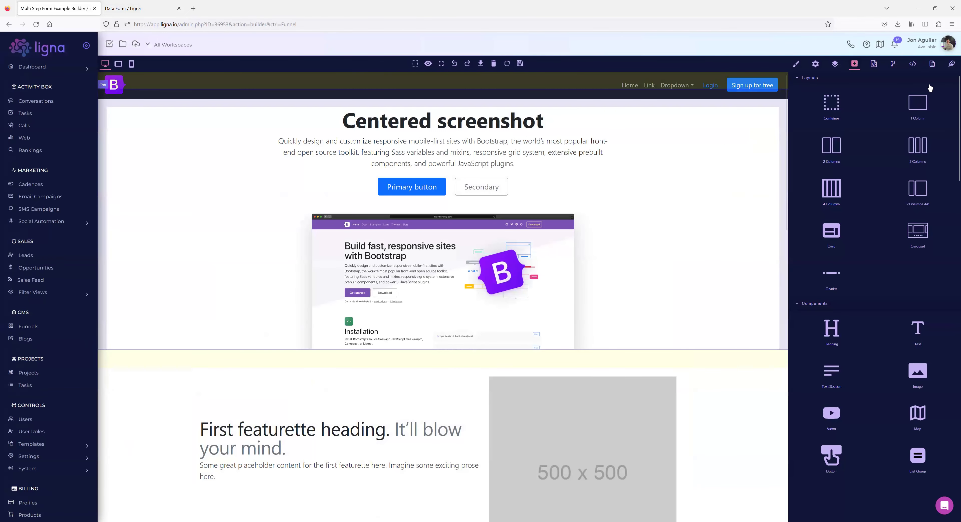
# Delete all of the page's raw HTML and apply the now-empty page.
pyautogui.click(912, 64)
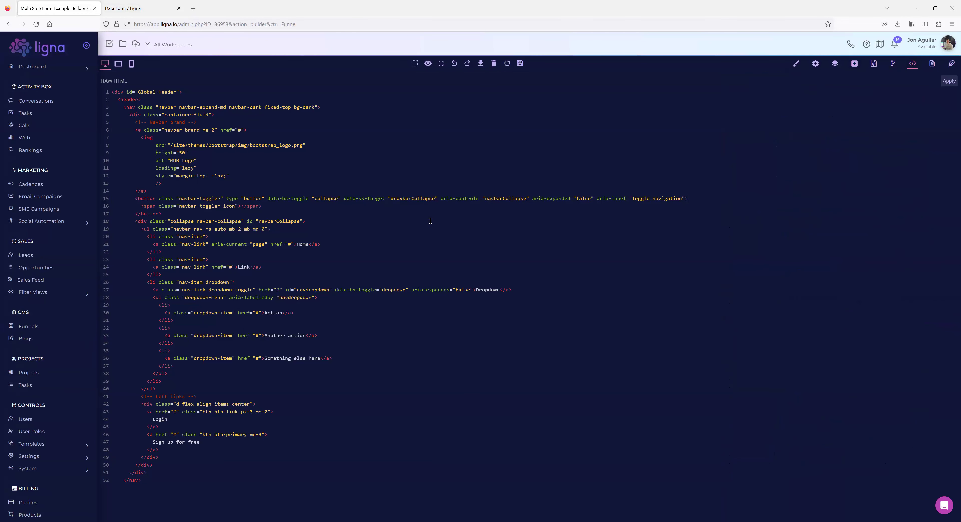
pyautogui.hotkey('ctrl', 'a')
pyautogui.press('Delete')
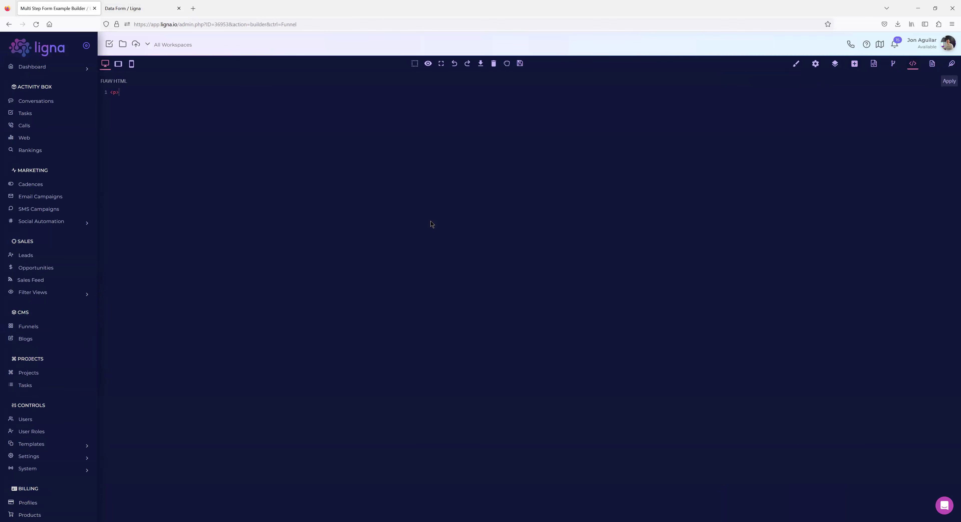
pyautogui.click(944, 90)
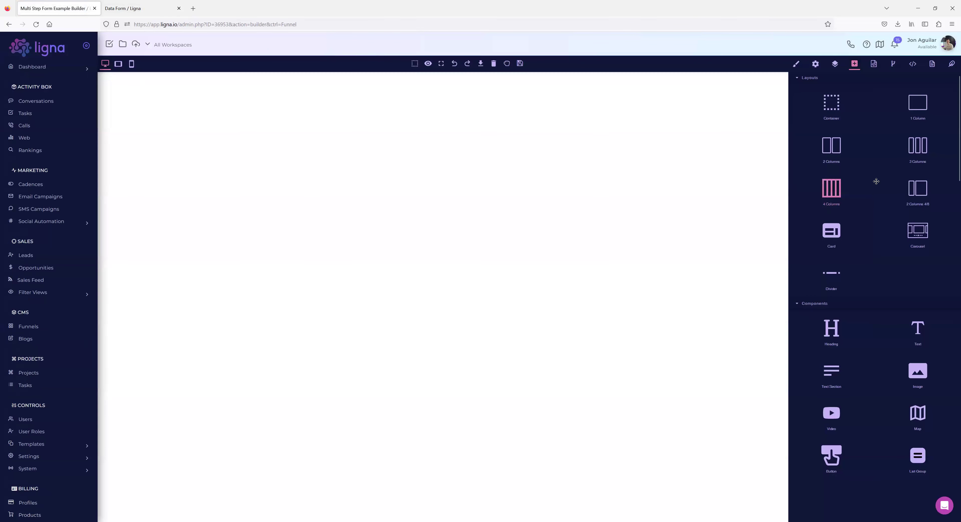
# Replace the one-column row with a two-column row on the empty page.
pyautogui.moveTo(767, 131); pyautogui.dragTo(448, 92)
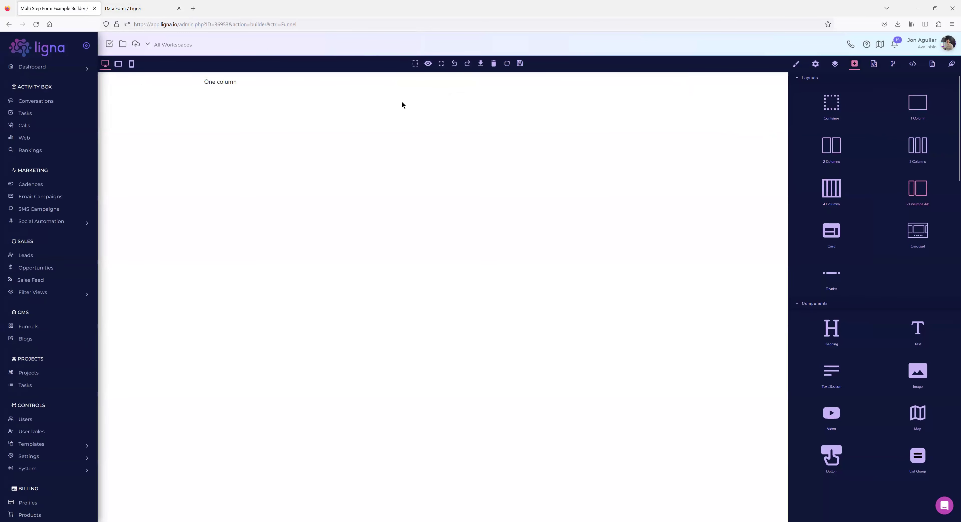
pyautogui.click(249, 90)
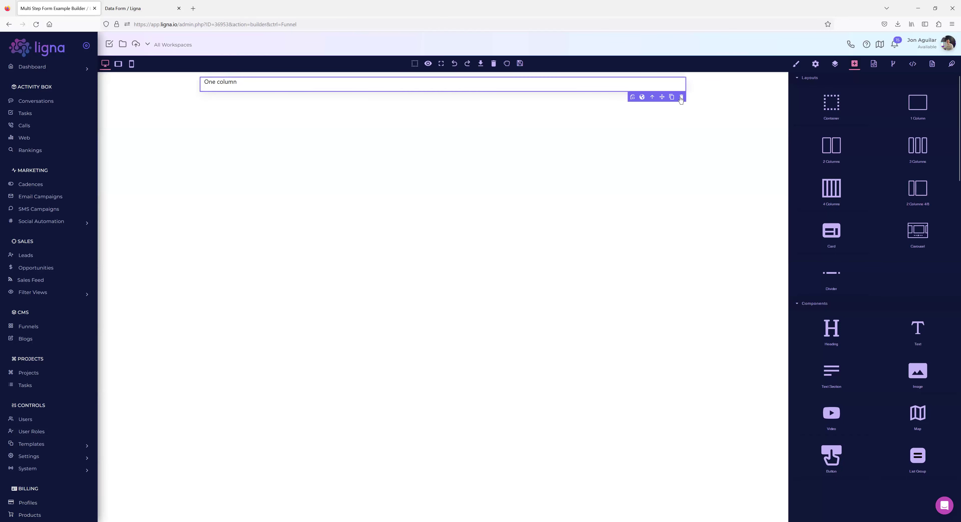
pyautogui.click(681, 98)
pyautogui.moveTo(832, 149); pyautogui.dragTo(396, 104)
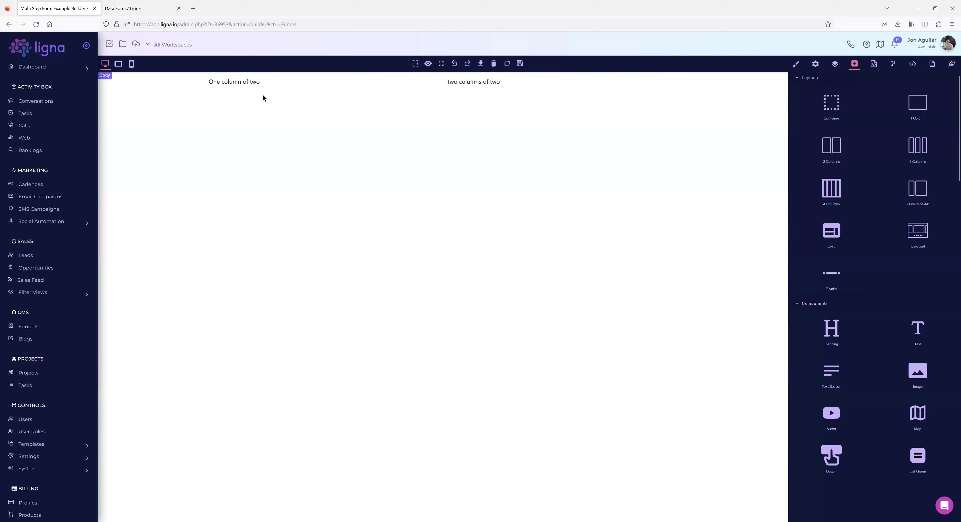
# Retitle the left column's text from 'One column of two' to 'Step 1'.
pyautogui.doubleClick(258, 83)
pyautogui.tripleClick(251, 82)
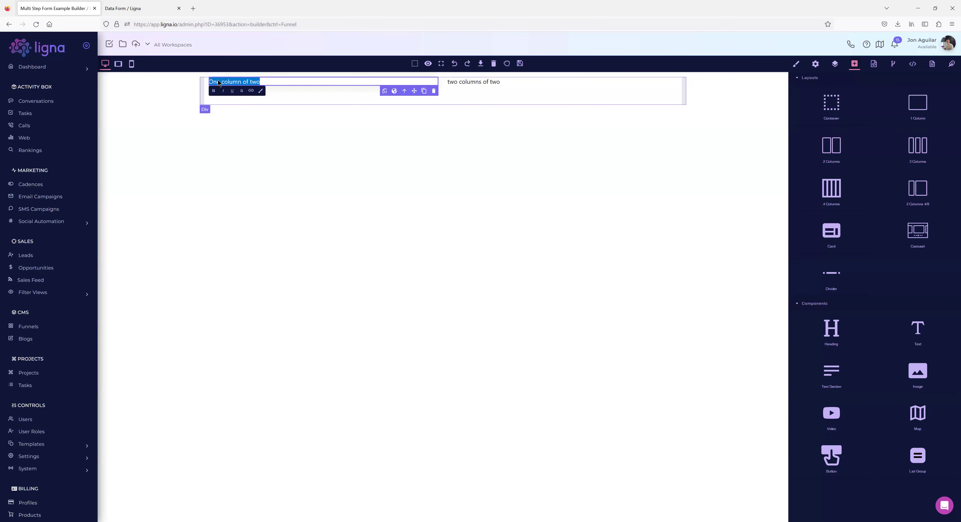
pyautogui.click(251, 83)
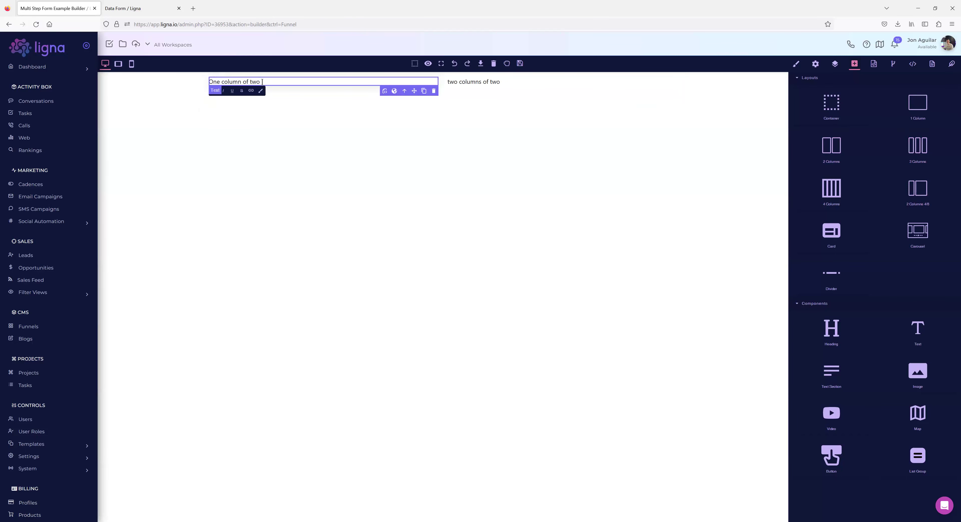
pyautogui.tripleClick(221, 81)
pyautogui.write('Step 1')
pyautogui.click(500, 83)
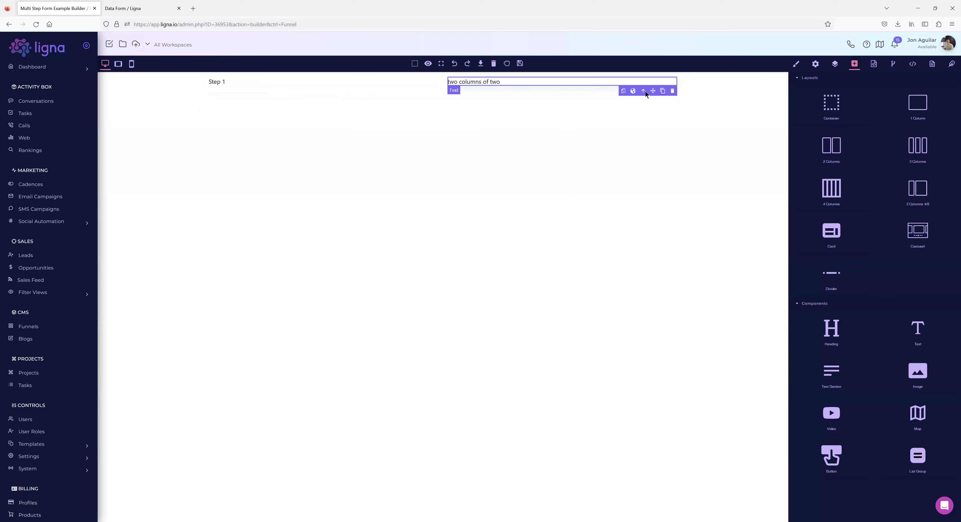
# Add a Data Form widget beneath the right column's text.
pyautogui.scroll(-2, 873, 321)
pyautogui.scroll(-8, 873, 321)
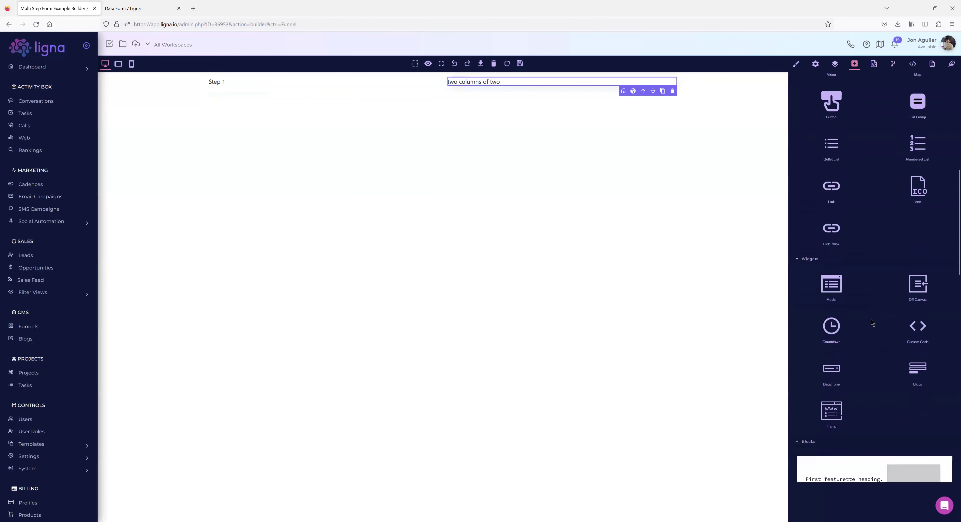
pyautogui.moveTo(832, 338); pyautogui.dragTo(510, 88)
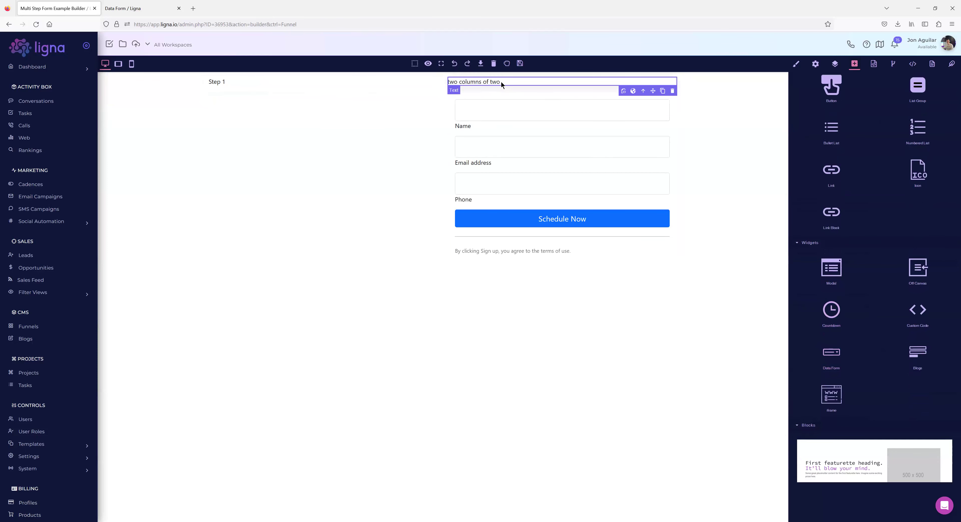
# Change the right column's text to 'Get cool stuff on step 1.'.
pyautogui.click(502, 84)
pyautogui.moveTo(500, 82); pyautogui.dragTo(449, 82)
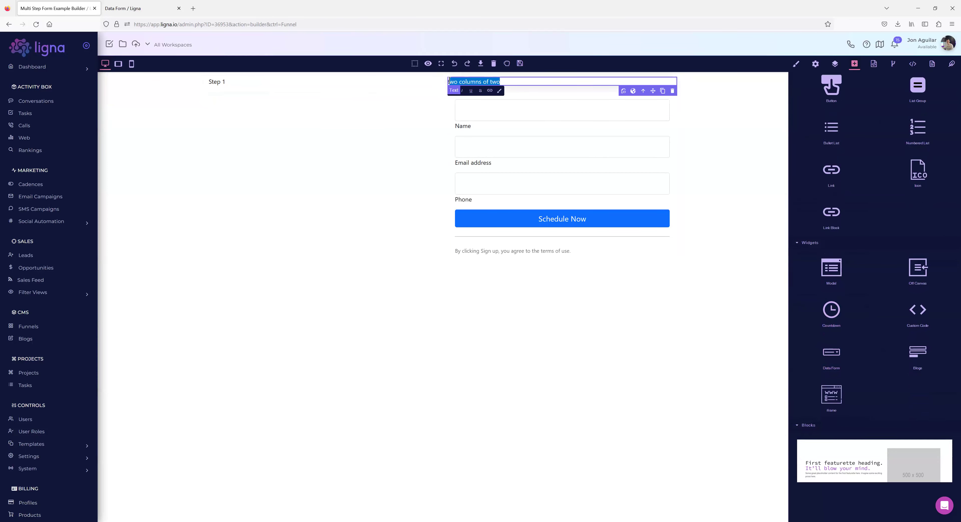
pyautogui.write('Get')
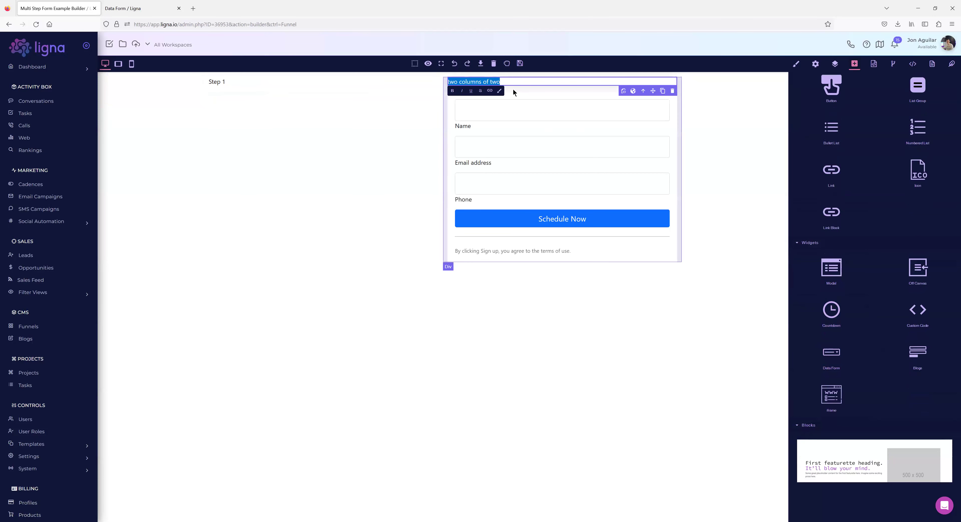
pyautogui.write(' cool st')
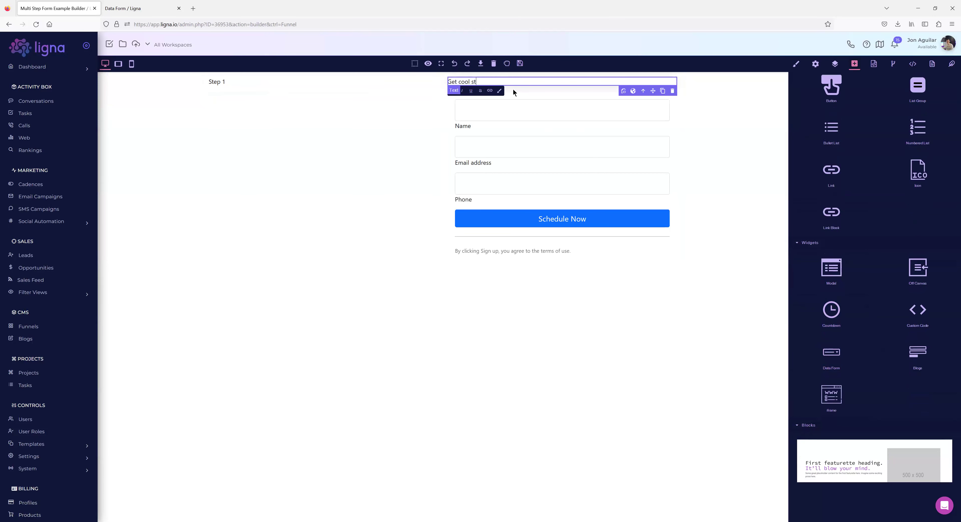
pyautogui.write('uff on step 1.')
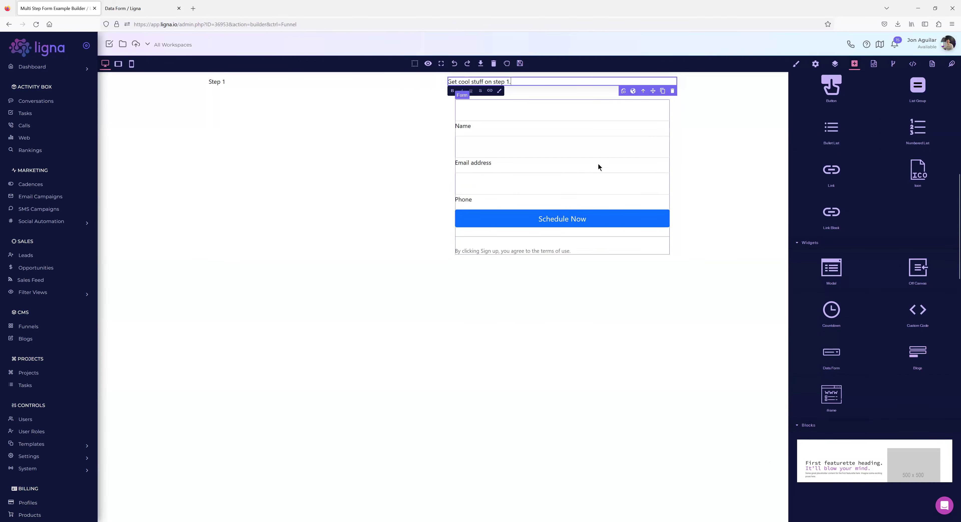
pyautogui.click(449, 107)
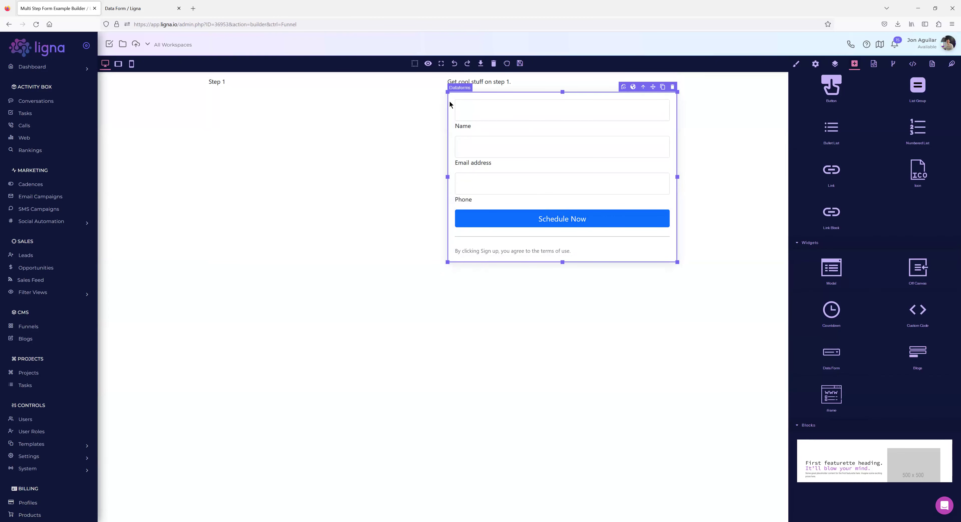
# Link the page's form block to the Step 1 data form and save the page.
pyautogui.click(815, 65)
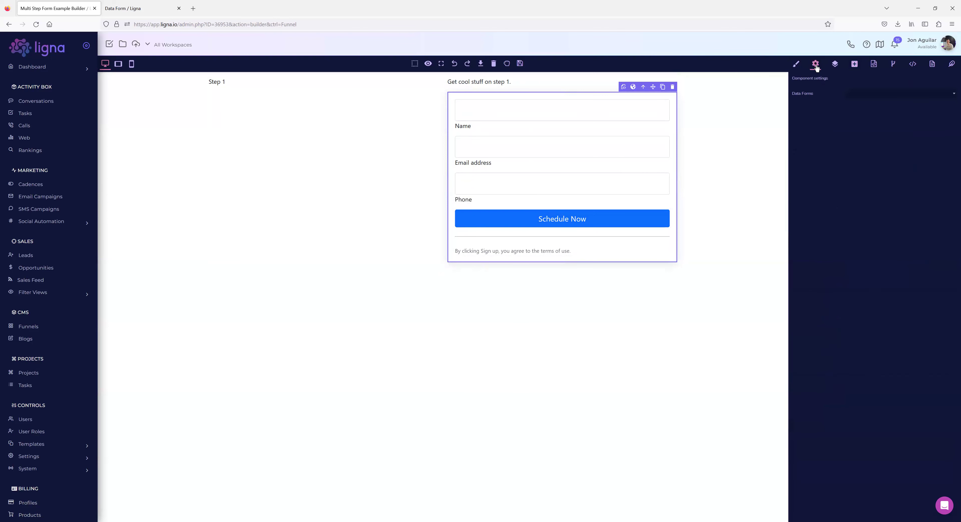
pyautogui.click(859, 98)
pyautogui.click(861, 105)
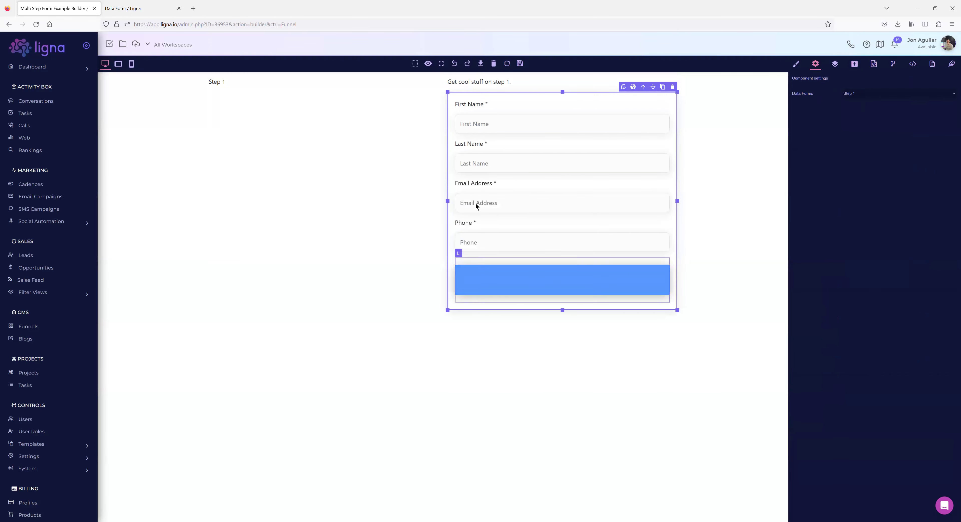
pyautogui.click(520, 65)
pyautogui.click(125, 8)
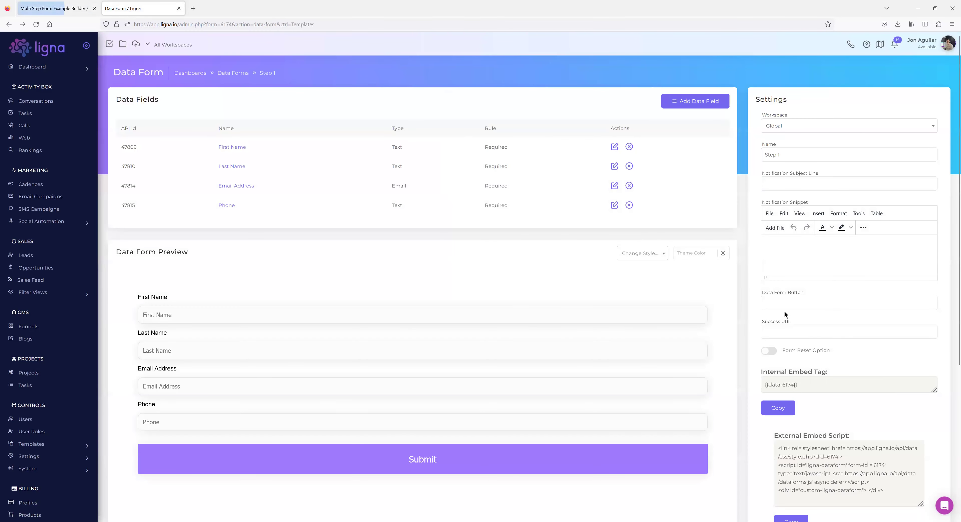
# Set the Step 1 form's button label to 'Submit Step 1' and save it.
pyautogui.click(782, 304)
pyautogui.write('Submit Step 1')
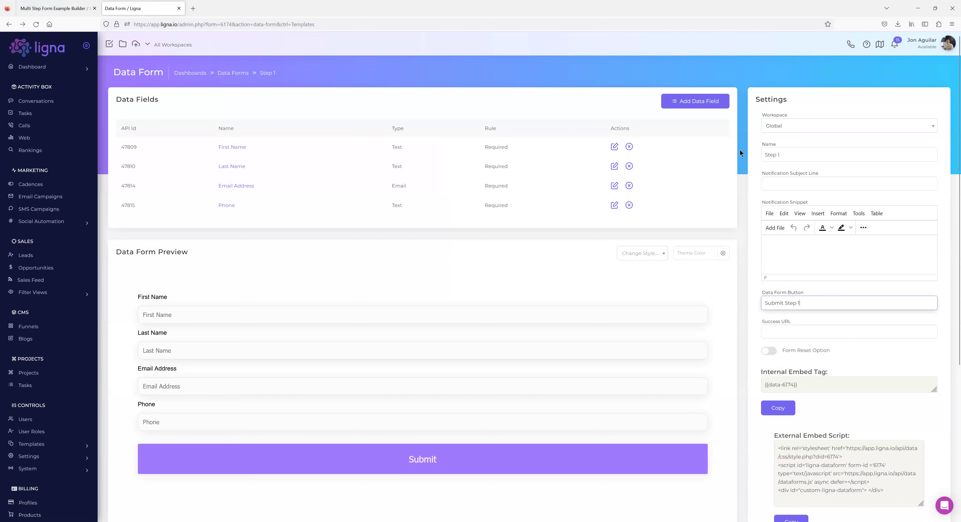
pyautogui.press('Return')
pyautogui.click(62, 13)
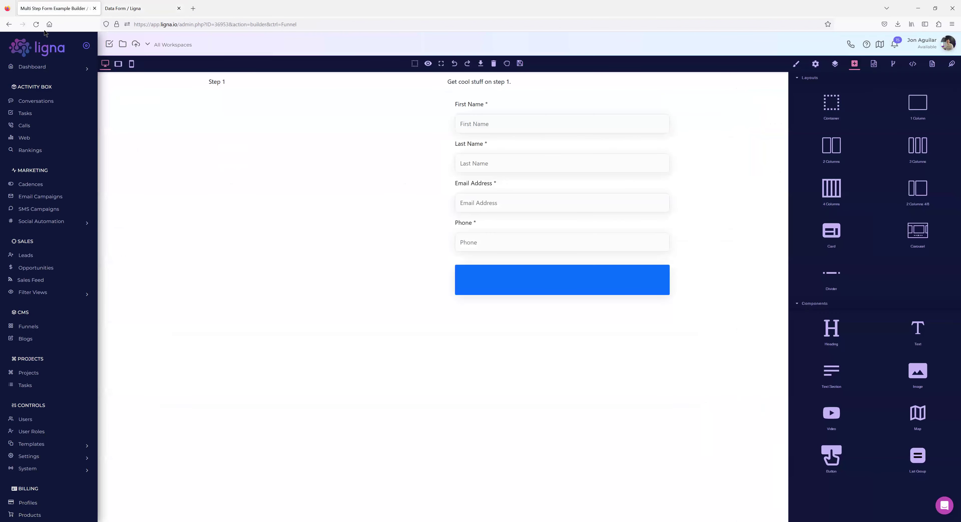
# Reload the builder to show the Submit Step 1 button, then open the Home page's settings.
pyautogui.click(36, 24)
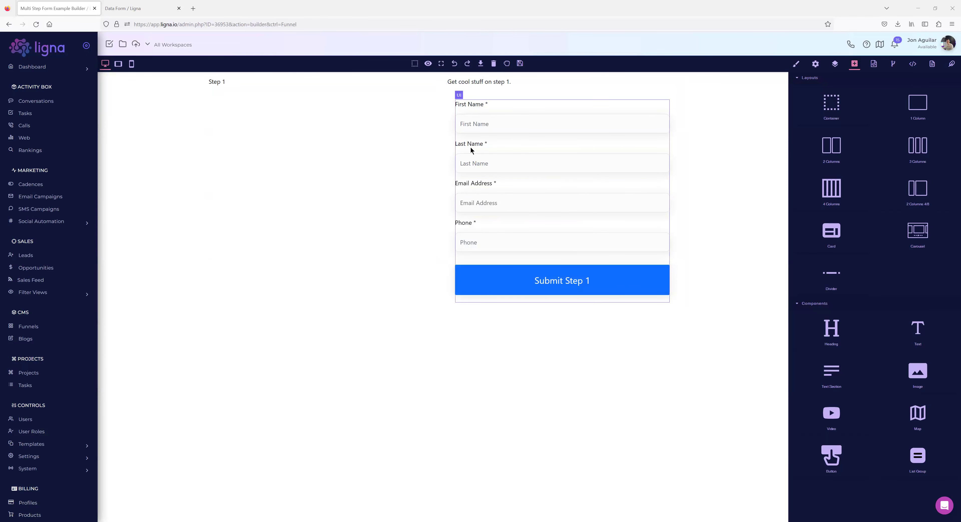
pyautogui.click(449, 108)
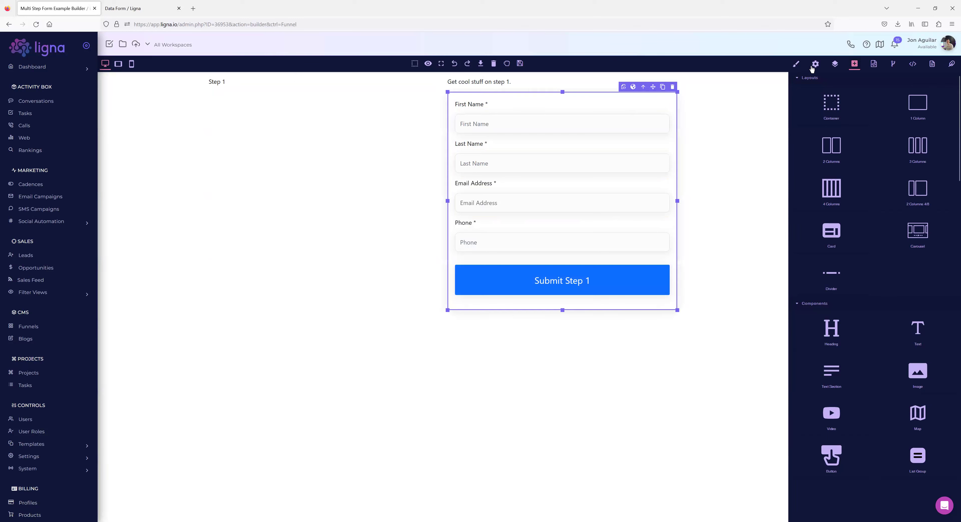
pyautogui.click(815, 64)
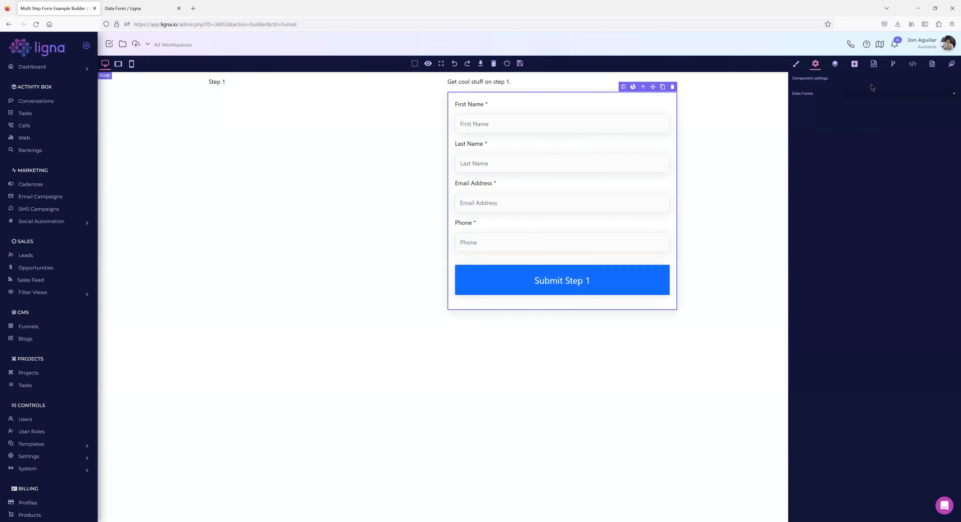
pyautogui.click(932, 64)
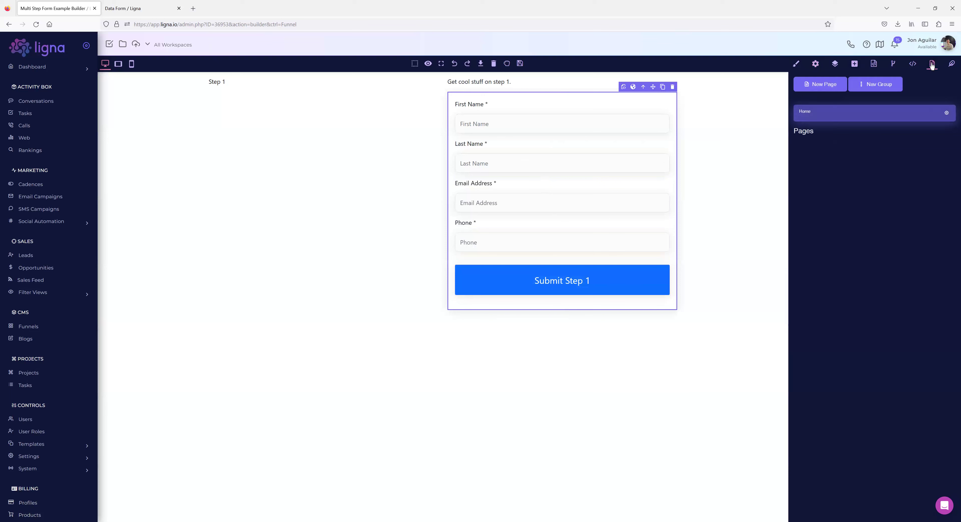
pyautogui.click(946, 113)
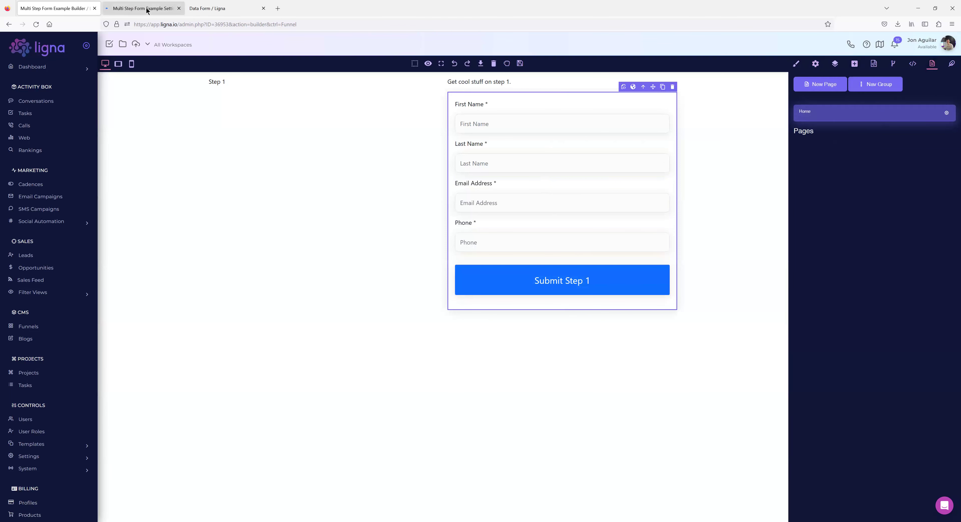
# Set and save the funnel's custom domain as multiple.secure-messages.live in Branding settings.
pyautogui.click(168, 135)
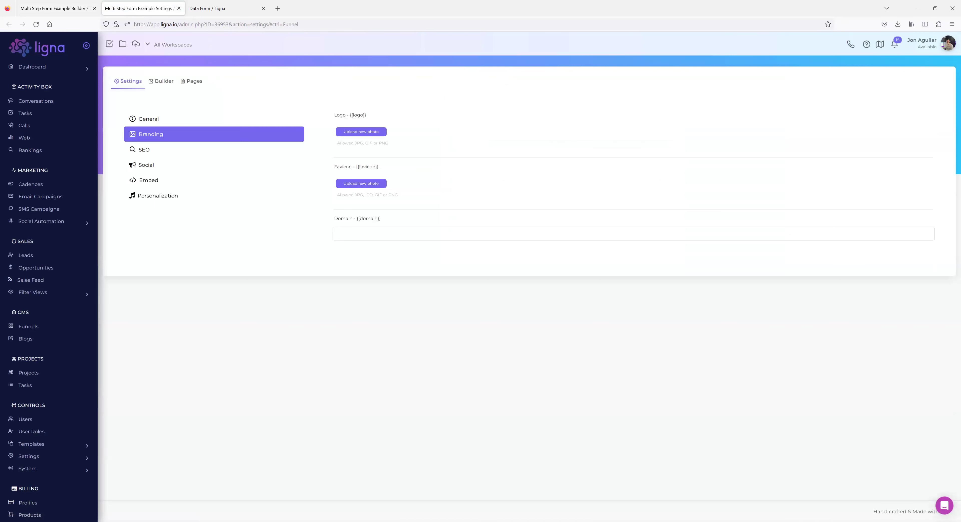
pyautogui.click(368, 234)
pyautogui.write('https://')
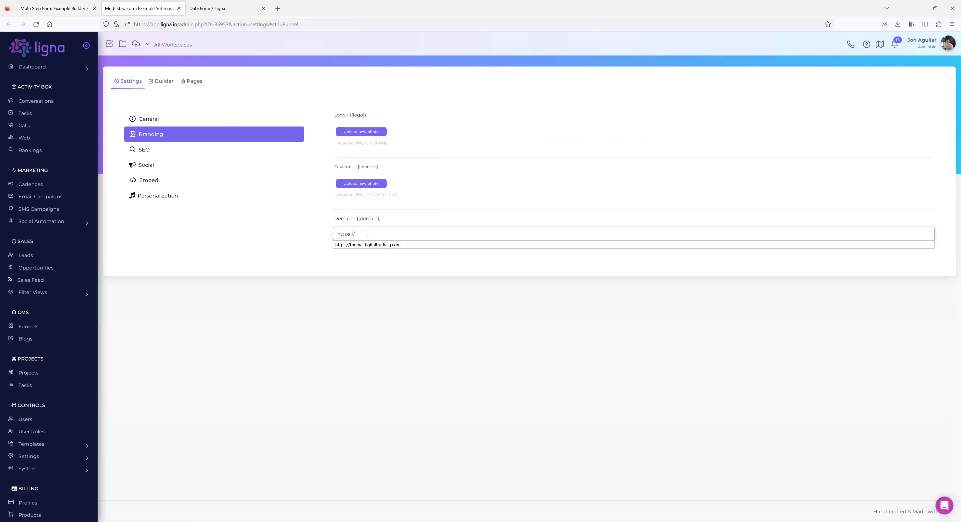
pyautogui.write('an')
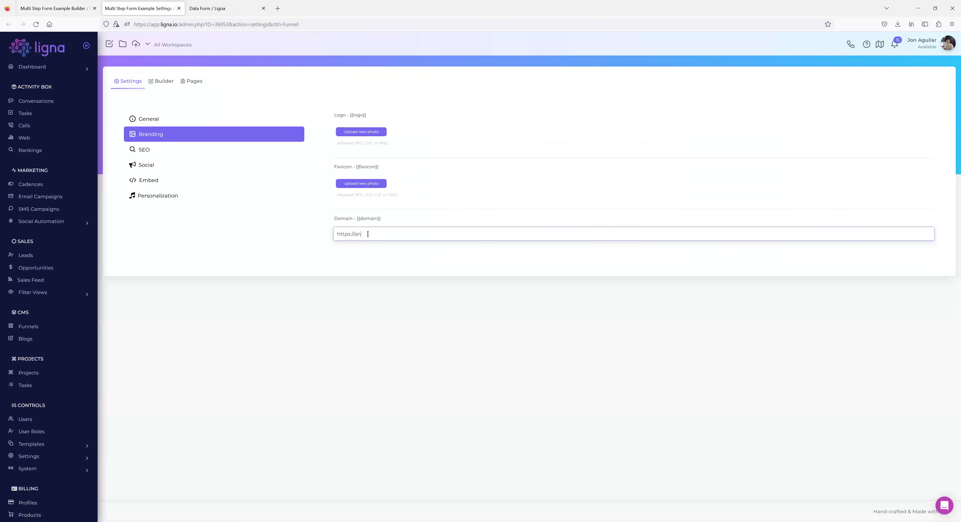
pyautogui.press('BackSpace')
pyautogui.write('multisecure-messages.live')
pyautogui.click(417, 287)
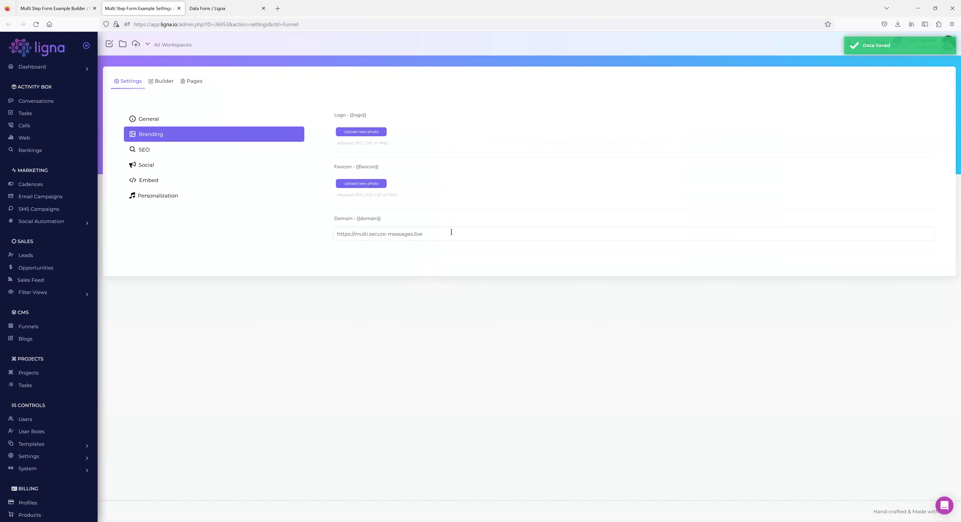
pyautogui.click(363, 234)
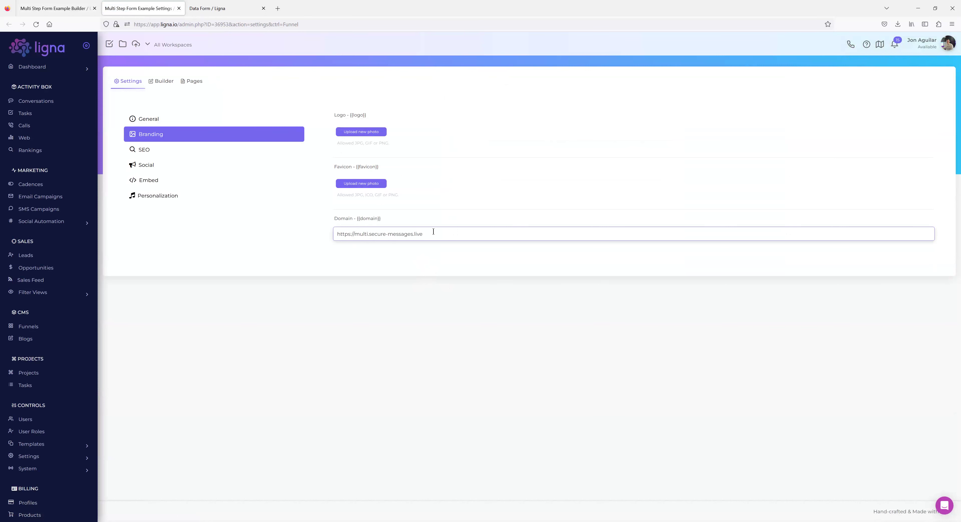
pyautogui.write('tiple.')
pyautogui.click(460, 266)
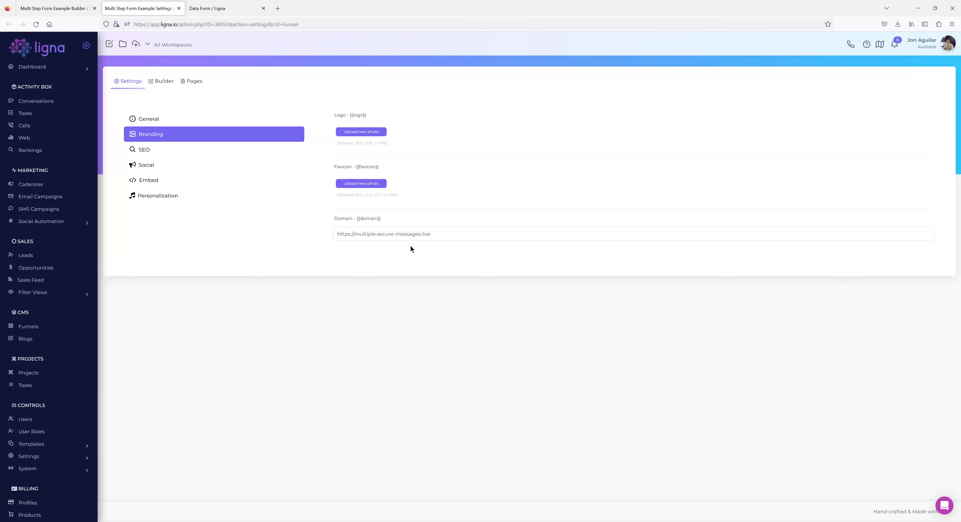
# Copy the custom domain URL and load it in a new browser tab.
pyautogui.moveTo(440, 238); pyautogui.dragTo(294, 233)
pyautogui.click(259, 278)
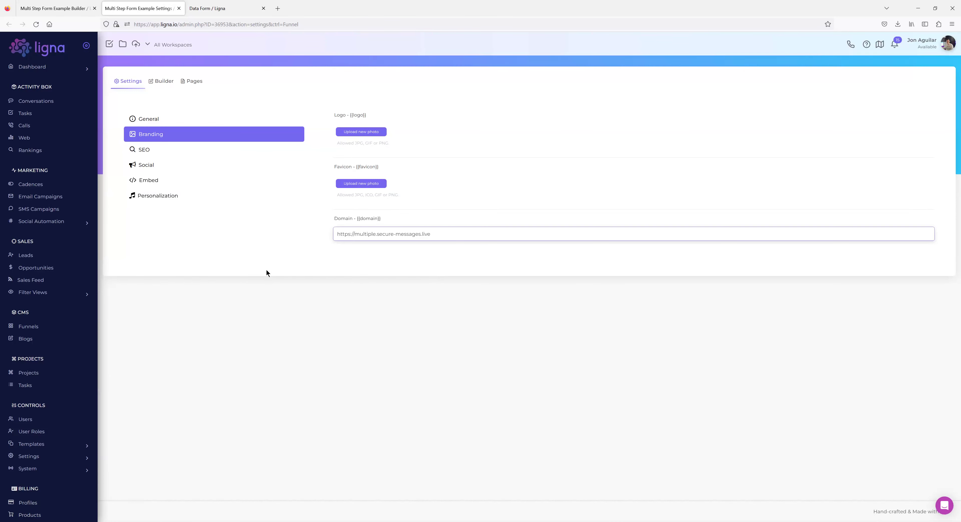
pyautogui.click(279, 9)
pyautogui.hotkey('ctrl', 'v')
pyautogui.press('Return')
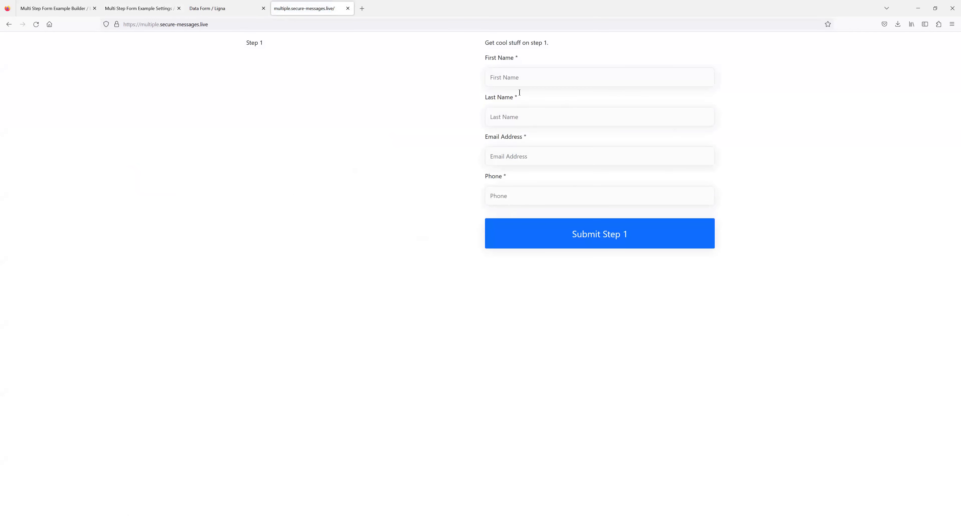
# Test-submit the live Step 1 form, then return to the Step 1 data form editor.
pyautogui.click(601, 241)
pyautogui.click(225, 8)
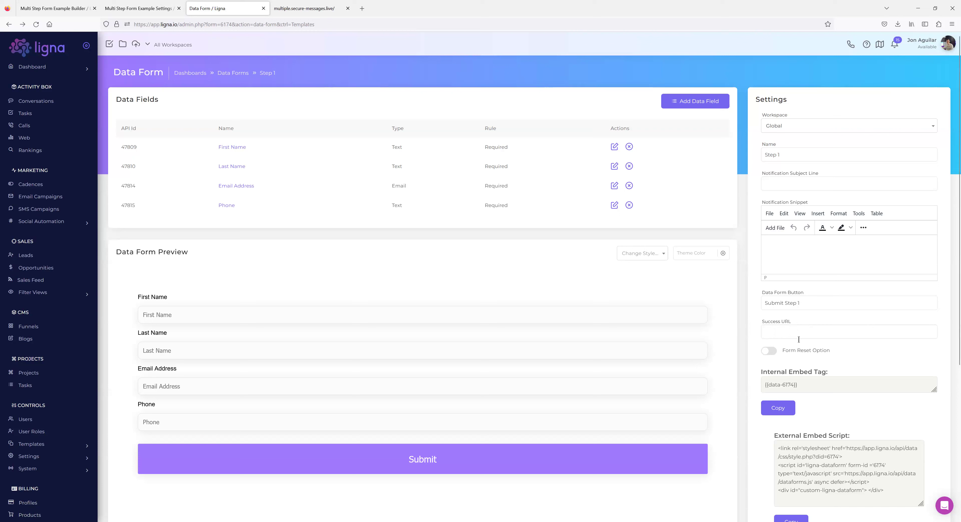
# Save the Step 1 form's Success URL as pagename/, without the leading slash.
pyautogui.click(783, 333)
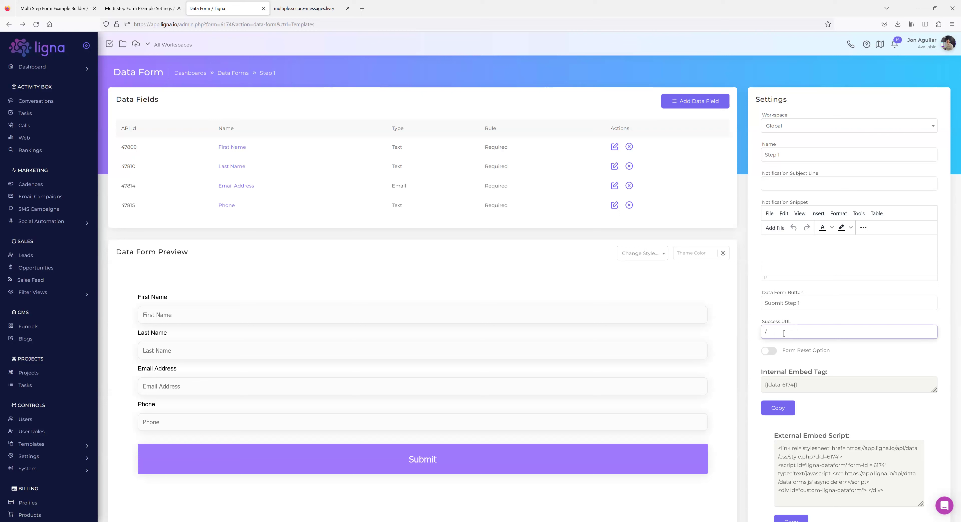
pyautogui.write('pagename/')
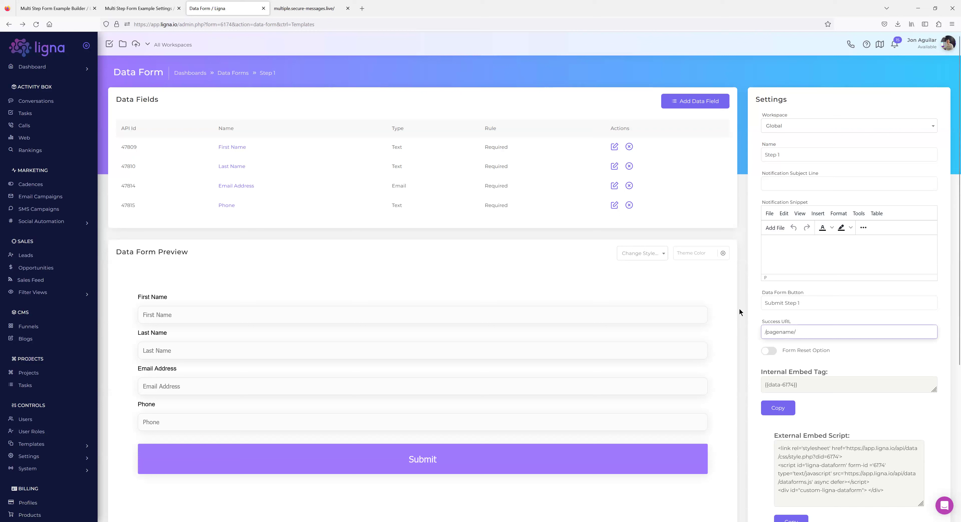
pyautogui.click(807, 341)
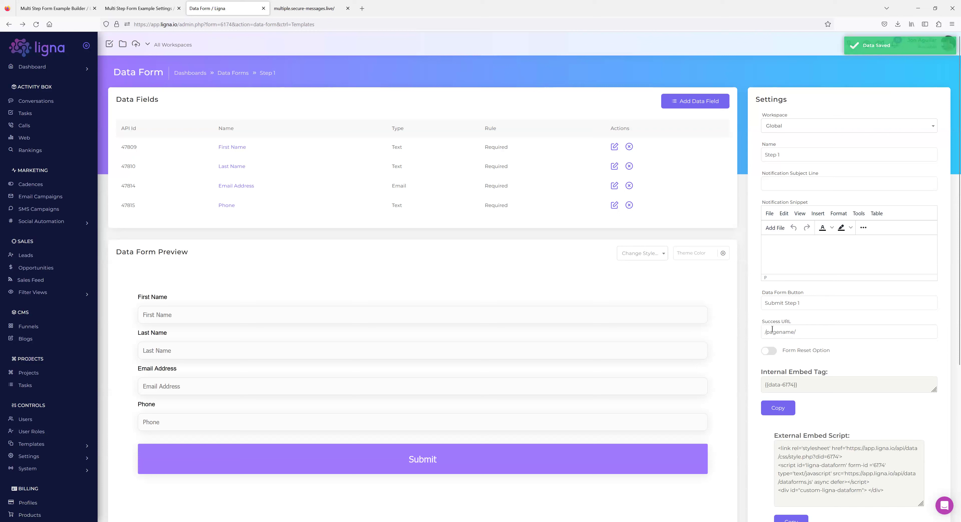
pyautogui.click(779, 329)
pyautogui.press('Home')
pyautogui.press('Delete')
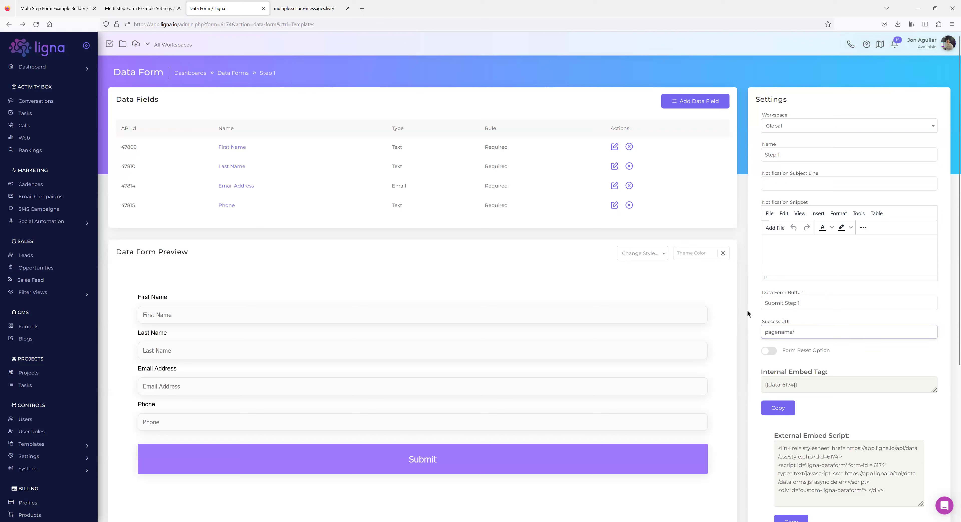
pyautogui.click(748, 311)
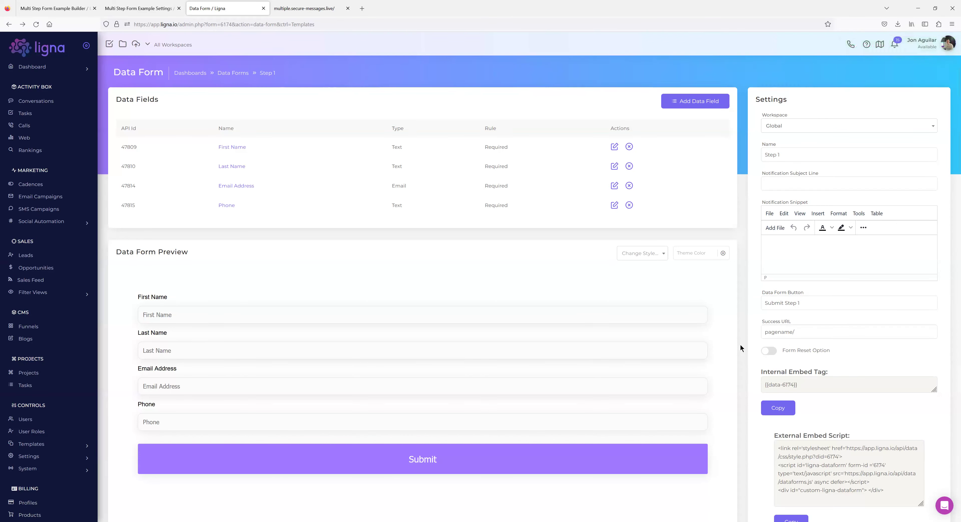
pyautogui.click(305, 10)
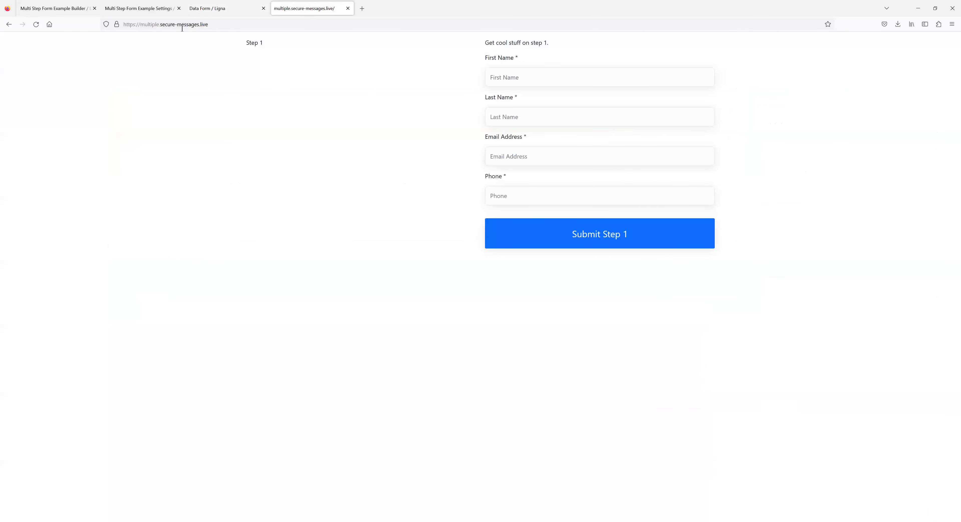
# Load the live form at the /anything/ subpath of the custom domain.
pyautogui.click(217, 24)
pyautogui.write('an')
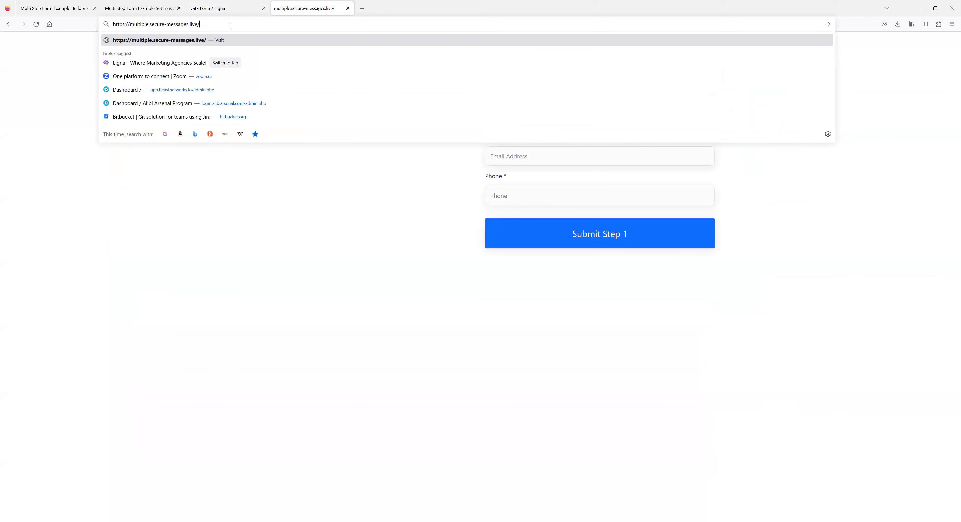
pyautogui.write('ything/')
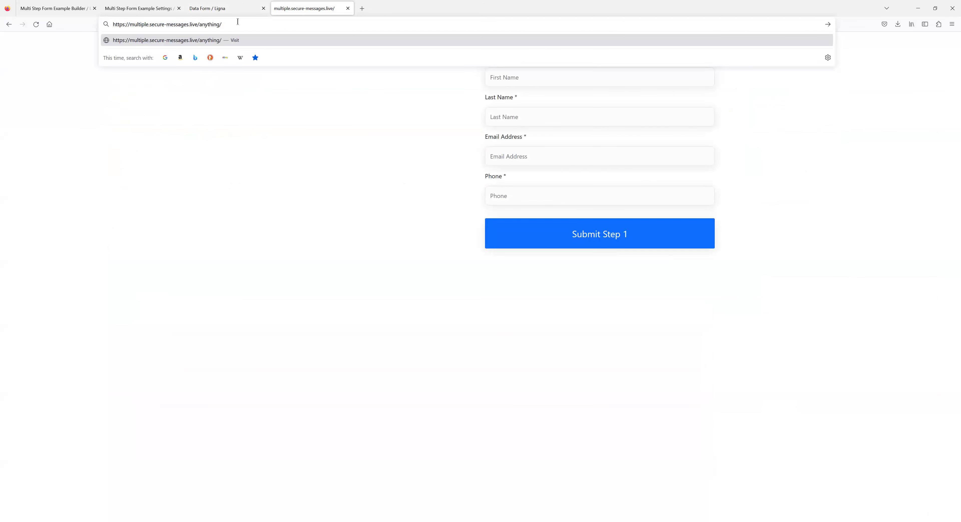
pyautogui.press('Return')
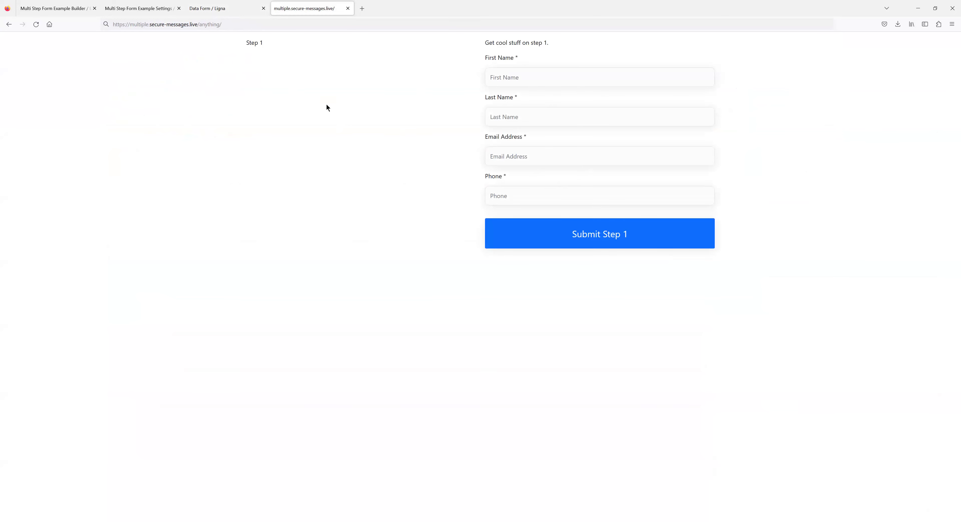
# Add the leading slash back to the Success URL, making it /pagename/.
pyautogui.click(210, 8)
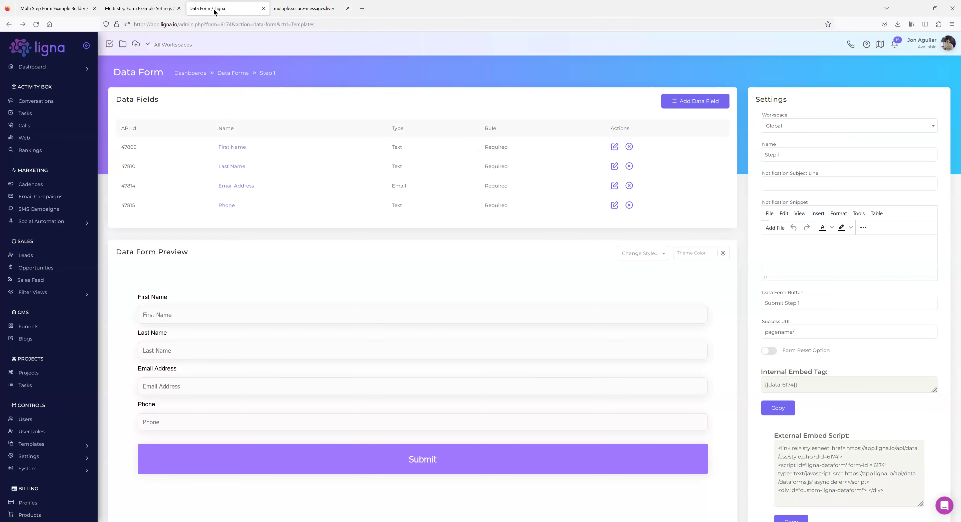
pyautogui.click(764, 332)
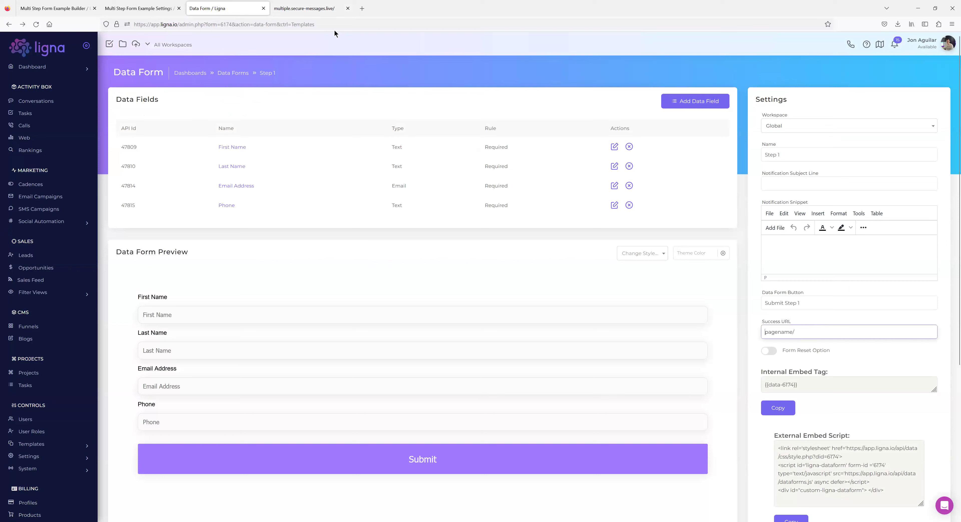
pyautogui.write('/')
# Load the live form at the /anything/plusthis/ subpath.
pyautogui.click(291, 9)
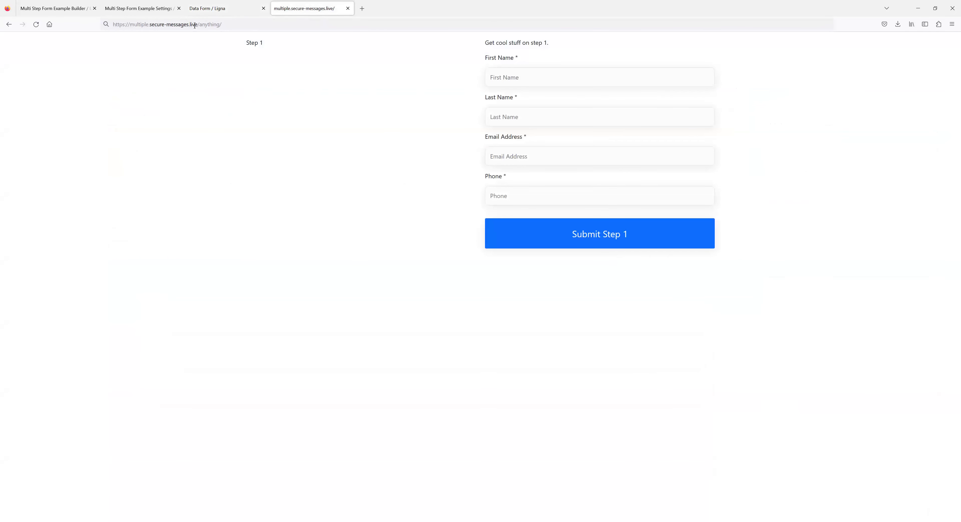
pyautogui.moveTo(197, 24); pyautogui.dragTo(223, 24)
pyautogui.click(222, 25)
pyautogui.write('plusthis/')
pyautogui.moveTo(241, 24); pyautogui.dragTo(198, 21)
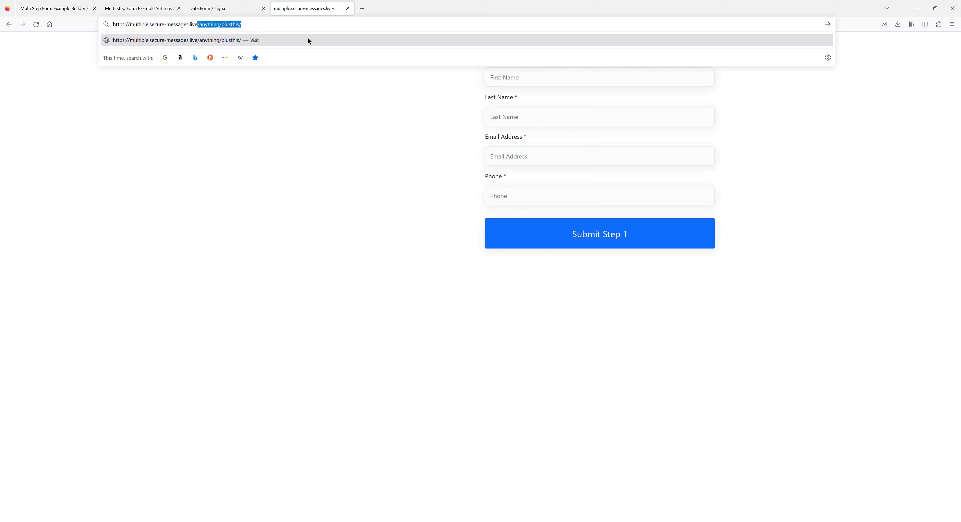
pyautogui.click(307, 183)
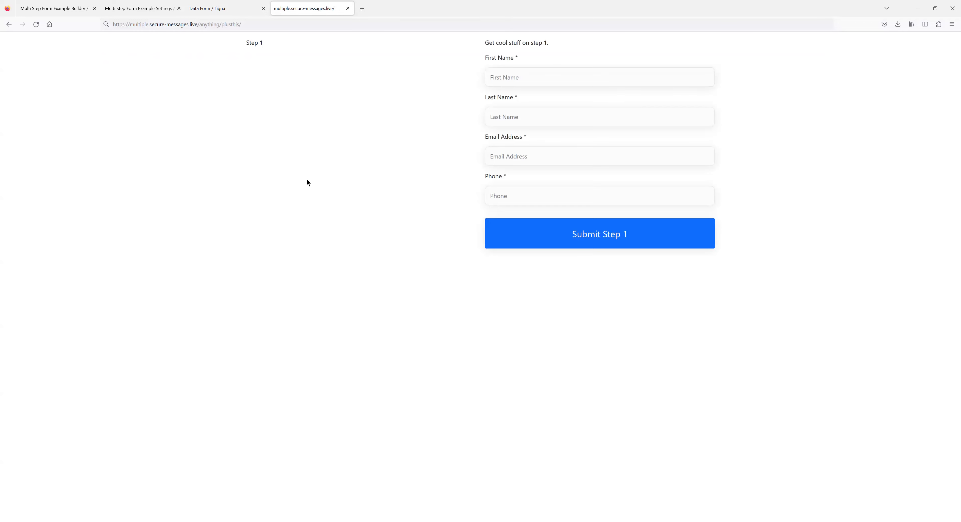
# Commit the /pagename/ Success URL and copy the live page's full address.
pyautogui.click(209, 9)
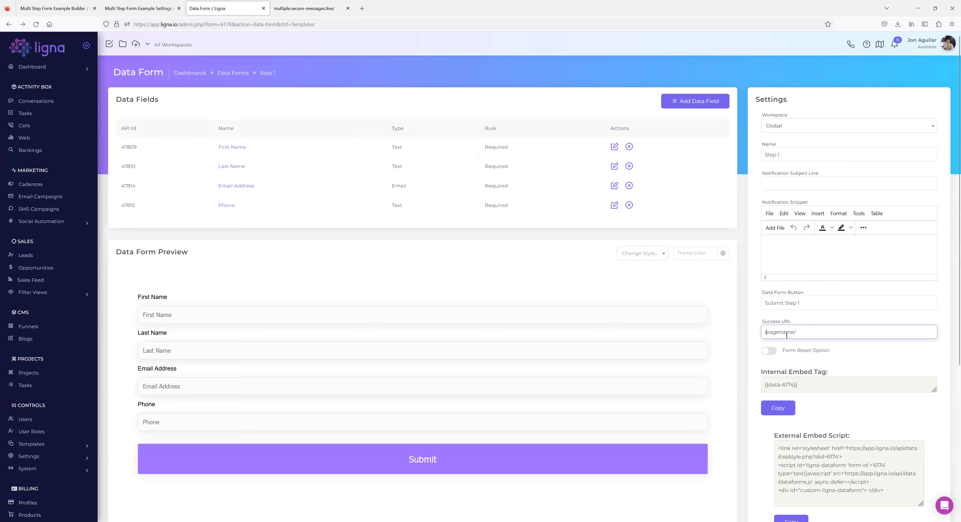
pyautogui.click(757, 323)
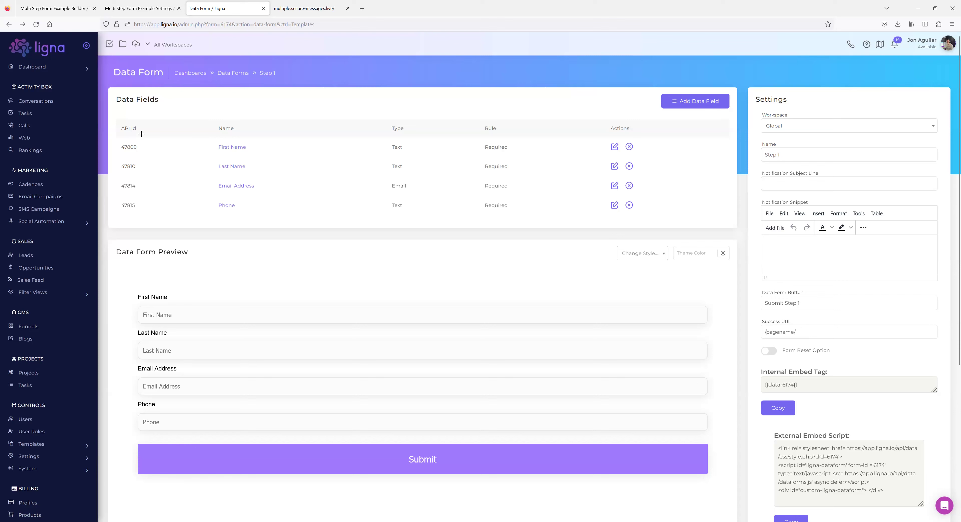
pyautogui.click(298, 9)
pyautogui.click(204, 25)
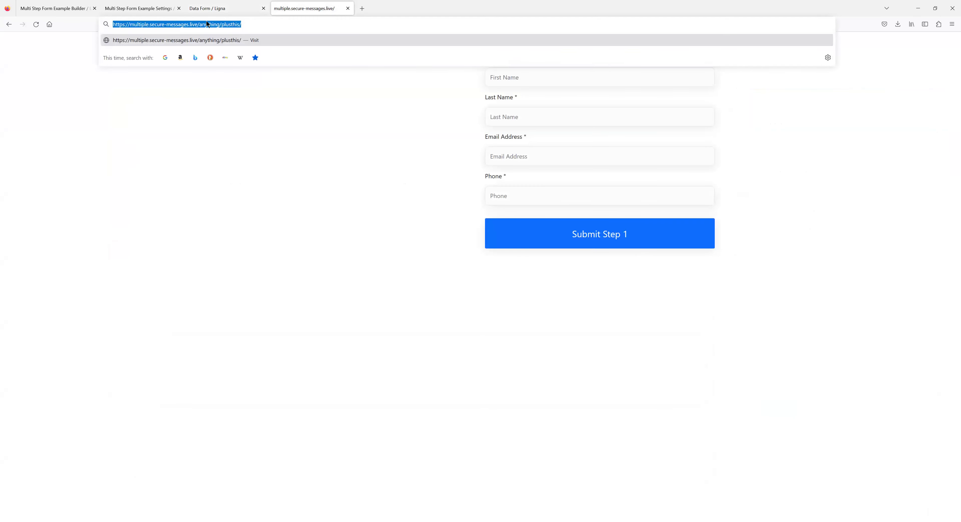
pyautogui.click(219, 10)
# Empty and save the Step 1 Success URL, then trim the subpath from the live address.
pyautogui.tripleClick(774, 328)
pyautogui.hotkey('ctrl', 'v')
pyautogui.hotkey('ctrl', 'a')
pyautogui.press('BackSpace')
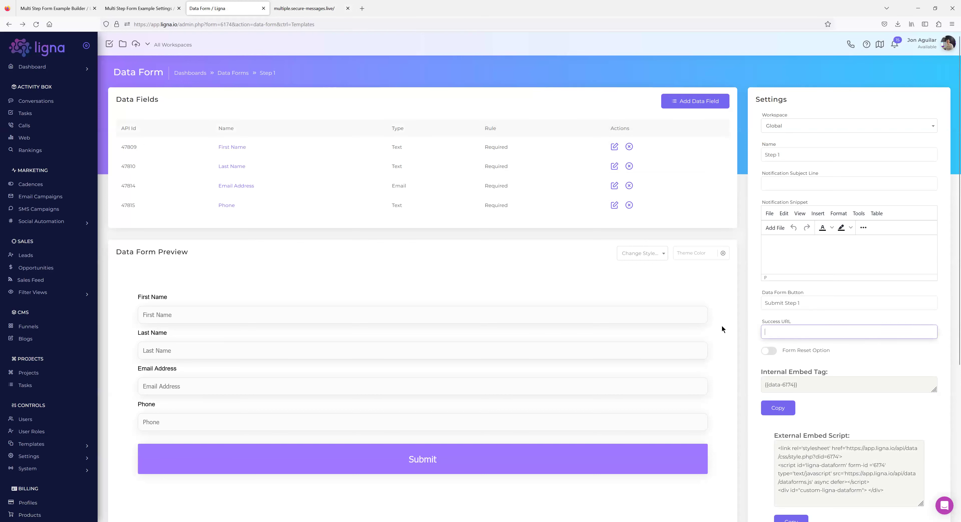
pyautogui.click(223, 103)
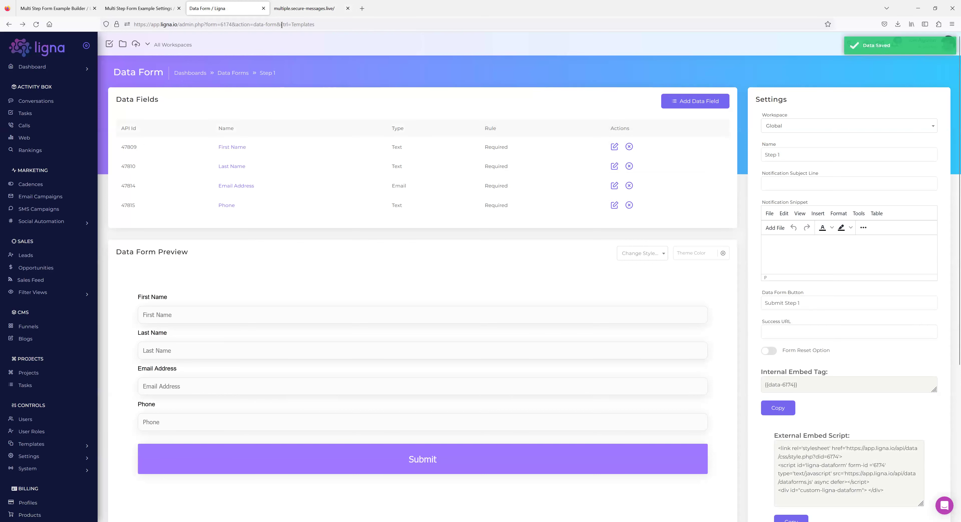
pyautogui.click(298, 9)
pyautogui.moveTo(264, 23); pyautogui.dragTo(198, 24)
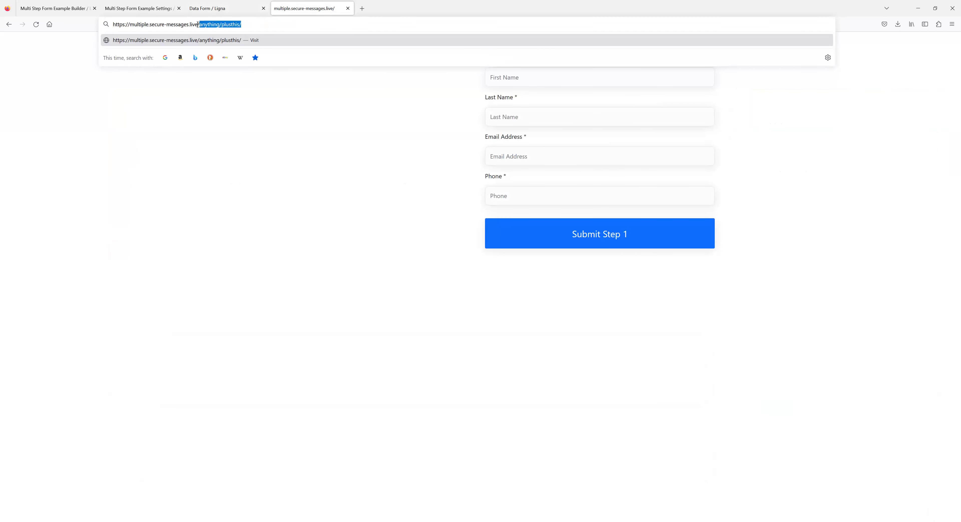
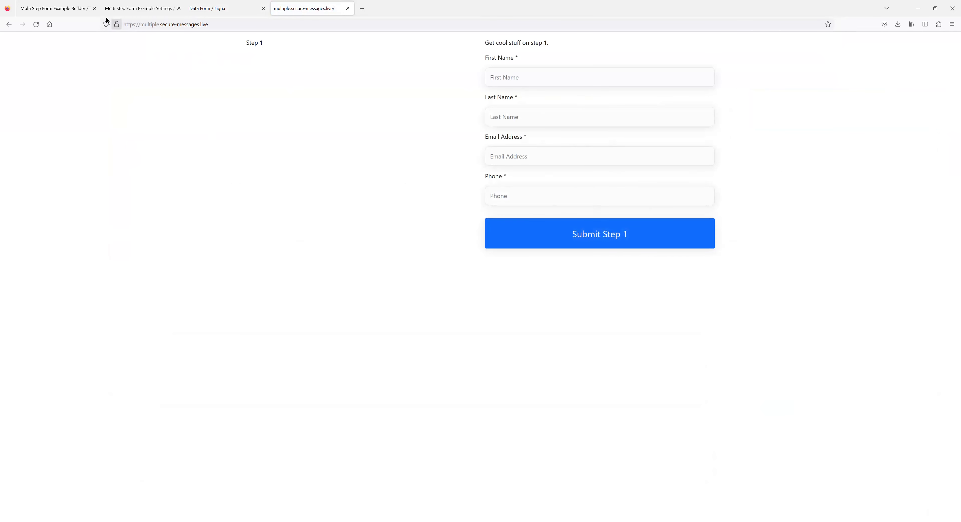
# Switch back to the 'Multi Step Form Example Builder' tab showing the Step 1 form.
pyautogui.click(60, 8)
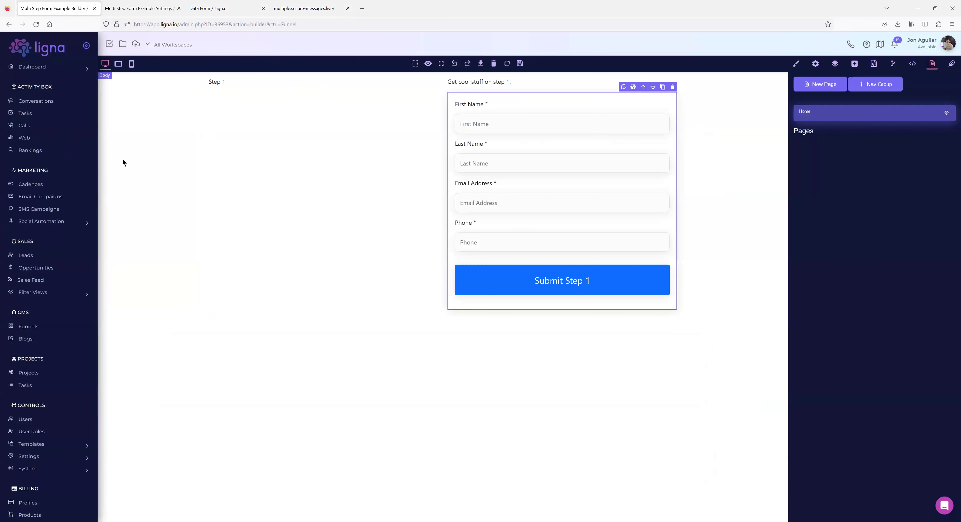
# Select the 'Step 1' heading text on the builder page for editing.
pyautogui.click(232, 83)
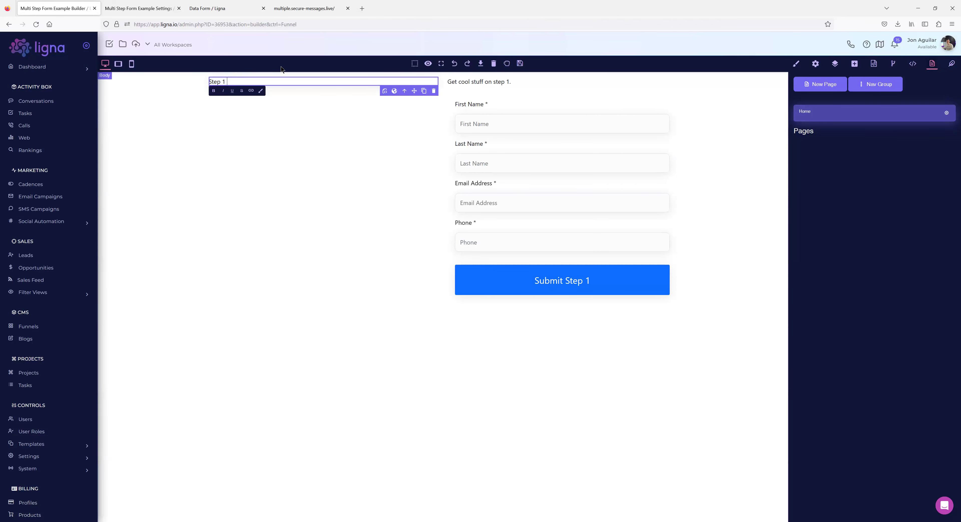
# On the live form tab, replace the address's trailing slash with '/?anything=123' and reload.
pyautogui.click(321, 9)
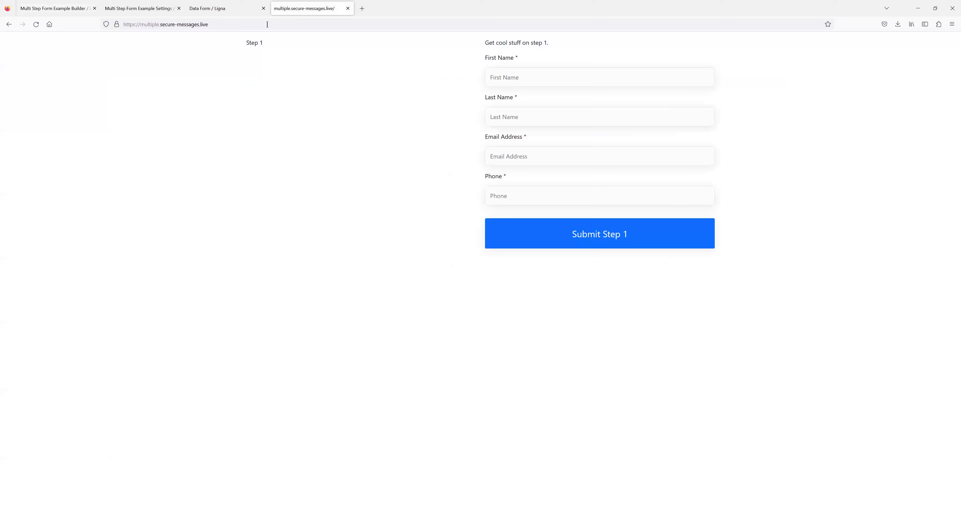
pyautogui.click(244, 23)
pyautogui.press('BackSpace')
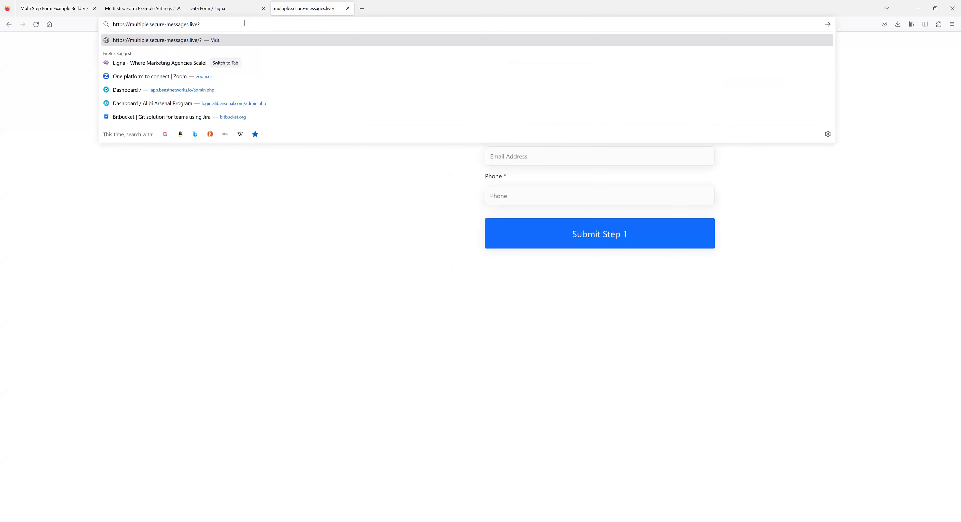
pyautogui.write('/?anything=123')
pyautogui.press('Return')
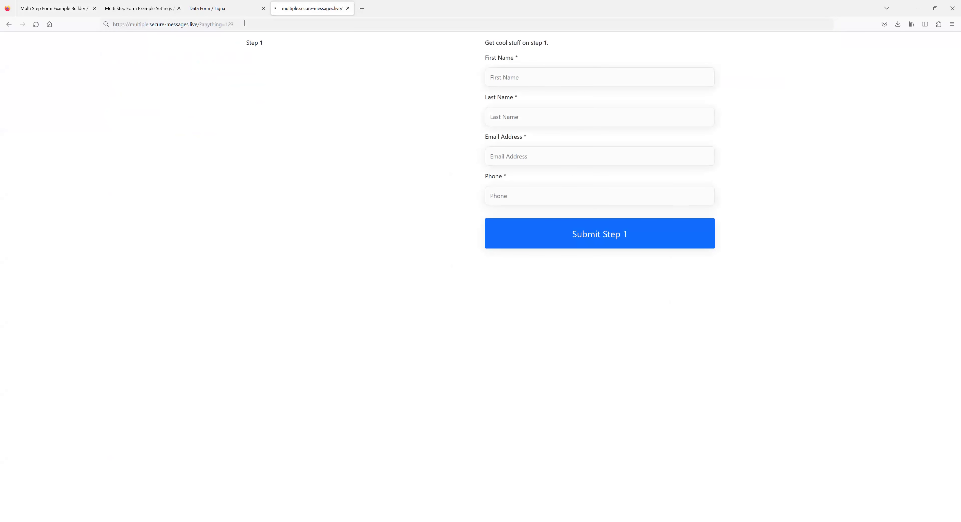
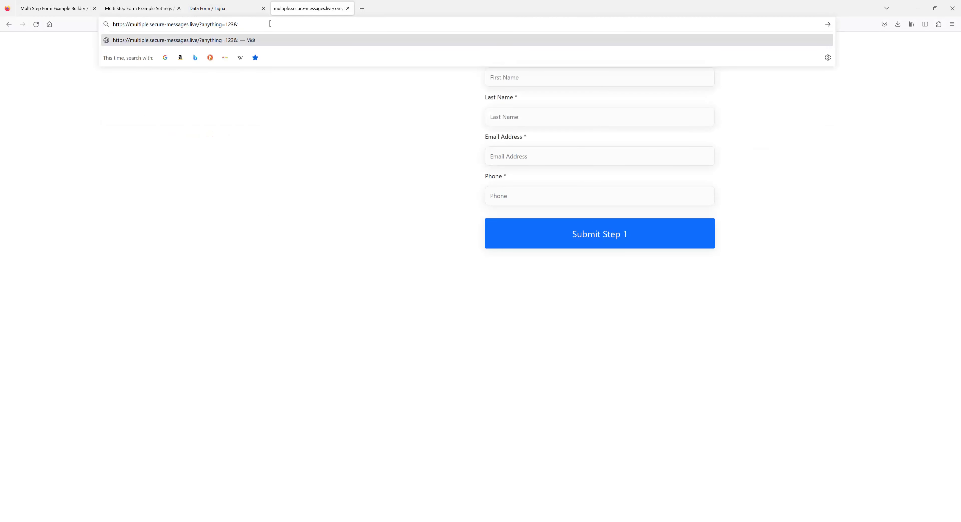
# Append &type=56 after anything=123 in the form page's address bar URL.
pyautogui.write('type=56')
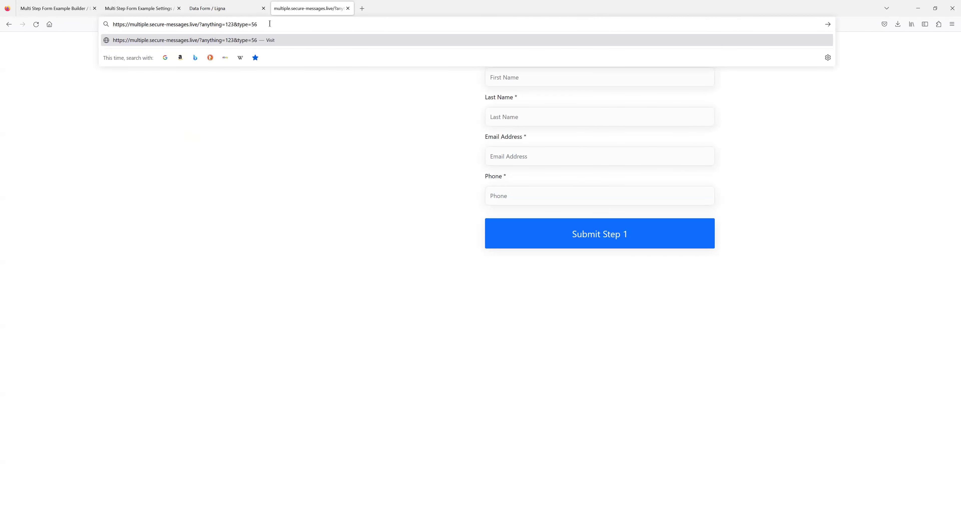
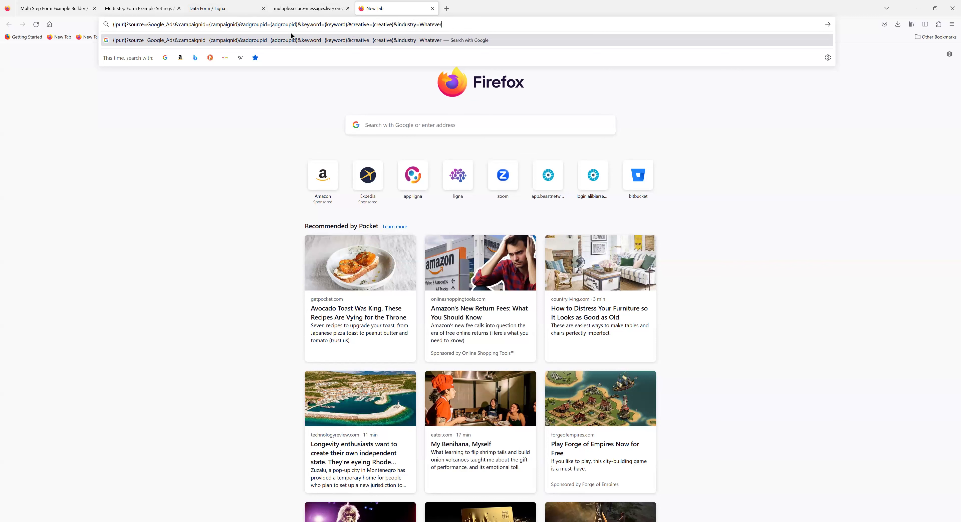
# Show the live Step 1 form page with the anything=123, type=568 and industry=Roofing parameters.
pyautogui.click(306, 8)
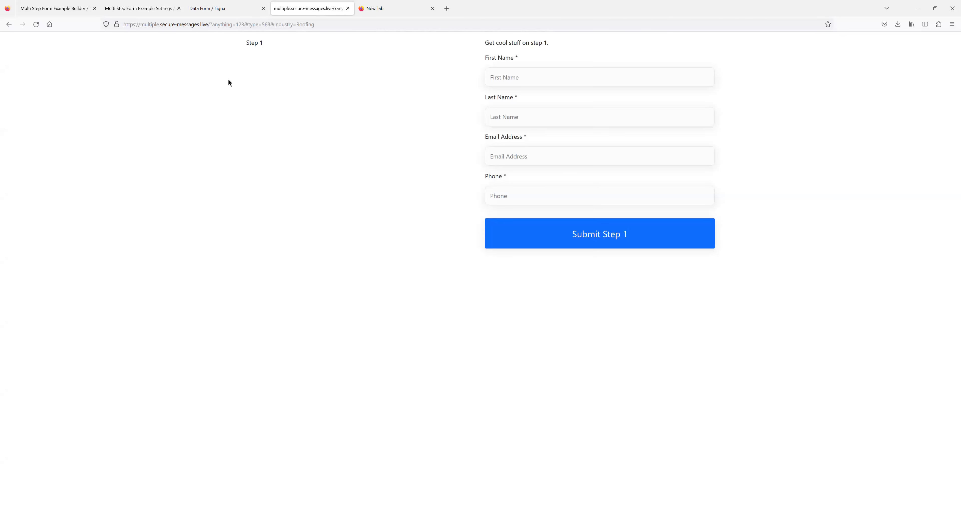
# Put a {{get.anything}} merge tag in the Step 1 heading and save the page.
pyautogui.click(77, 10)
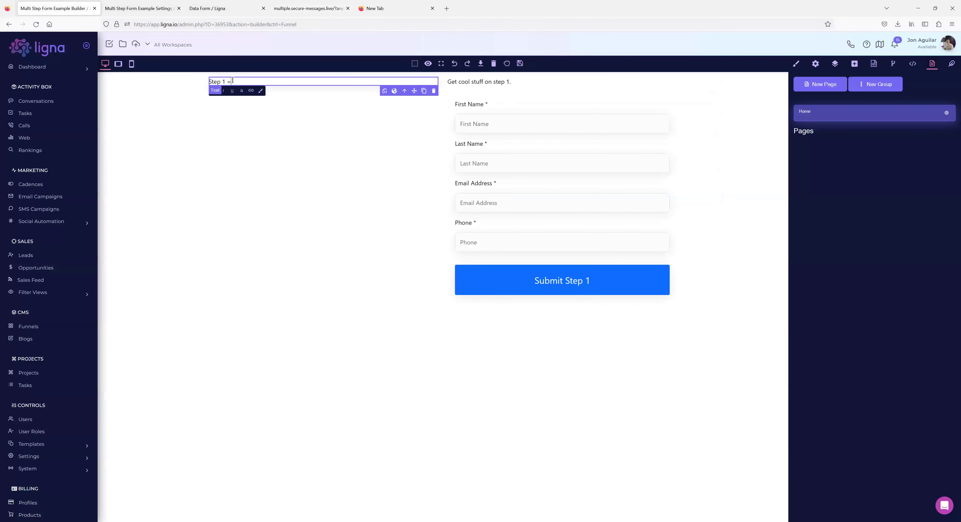
pyautogui.write('{{get')
pyautogui.click(301, 14)
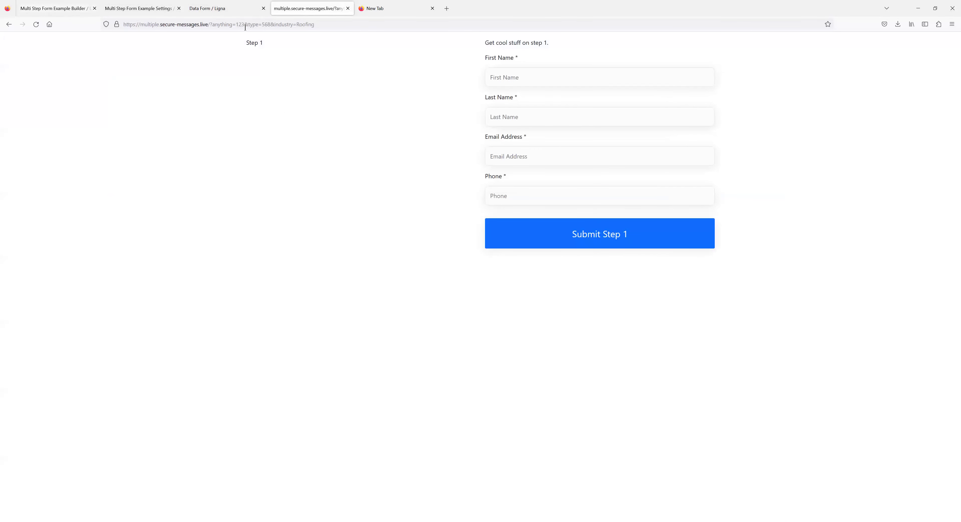
pyautogui.click(64, 9)
pyautogui.write('anything}}')
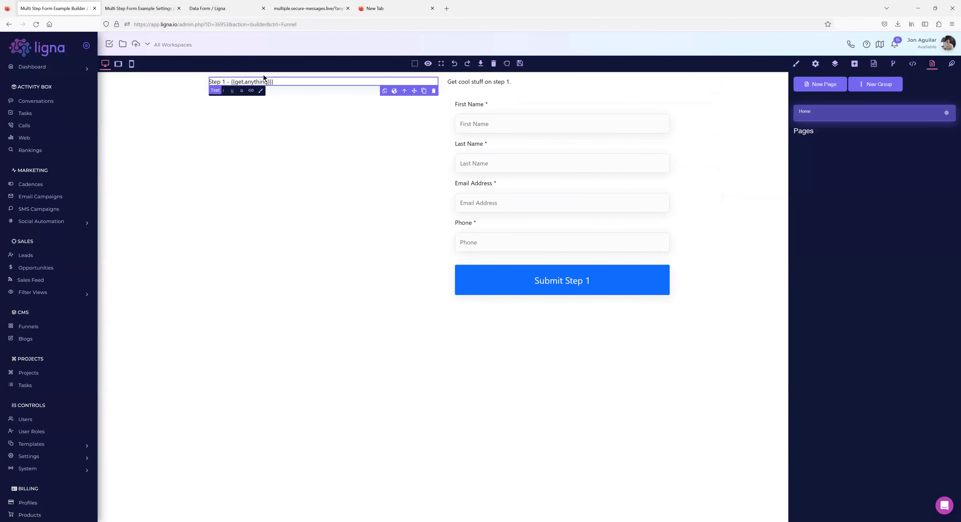
pyautogui.click(520, 63)
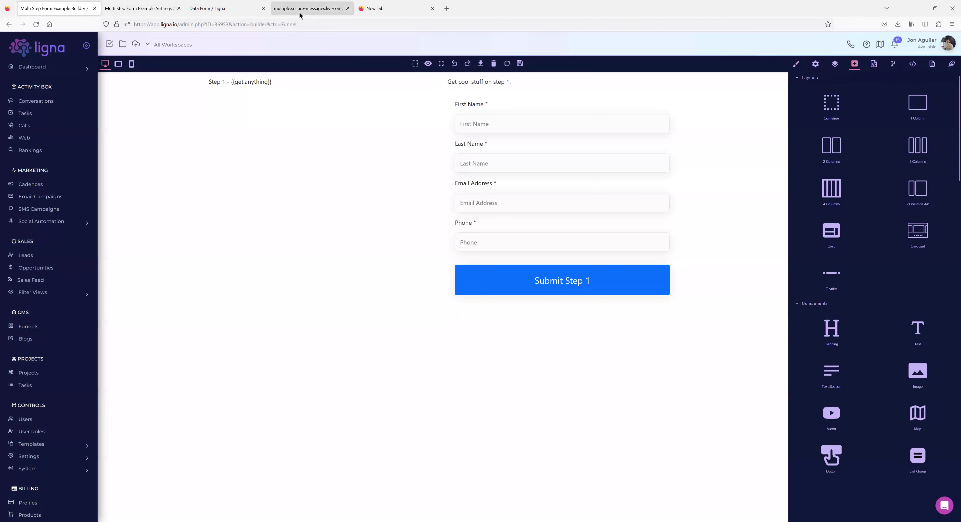
# Reload the live form to confirm the heading reads 'Step 1 - 123'.
pyautogui.click(298, 9)
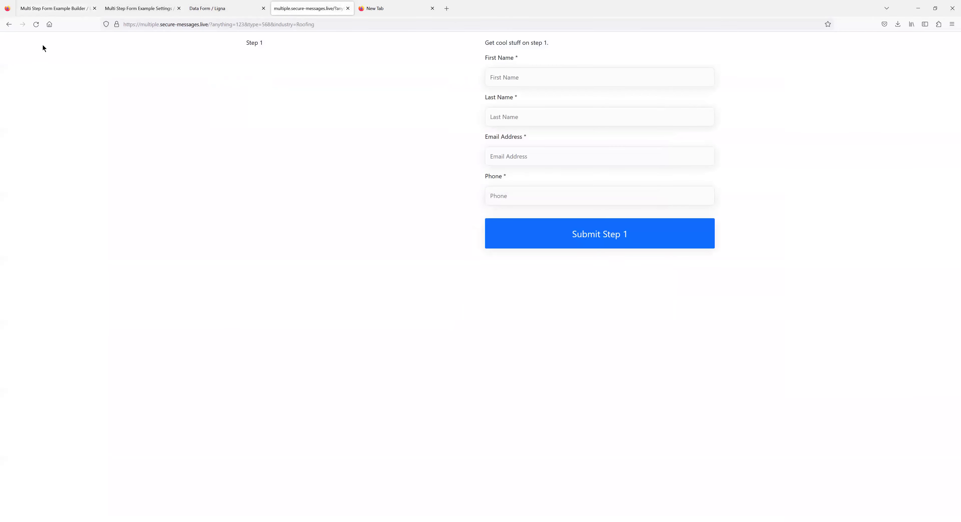
pyautogui.click(36, 25)
pyautogui.doubleClick(273, 42)
pyautogui.click(300, 49)
# Change the heading's merge tag to {{get.type}} and save the page again.
pyautogui.click(47, 8)
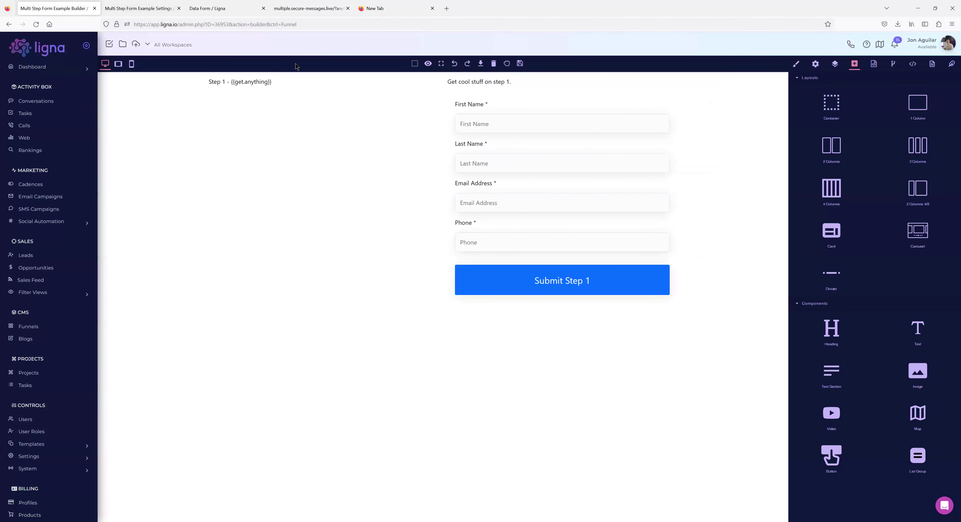
pyautogui.click(266, 84)
pyautogui.click(266, 84)
pyautogui.moveTo(268, 82); pyautogui.dragTo(246, 81)
pyautogui.write('type')
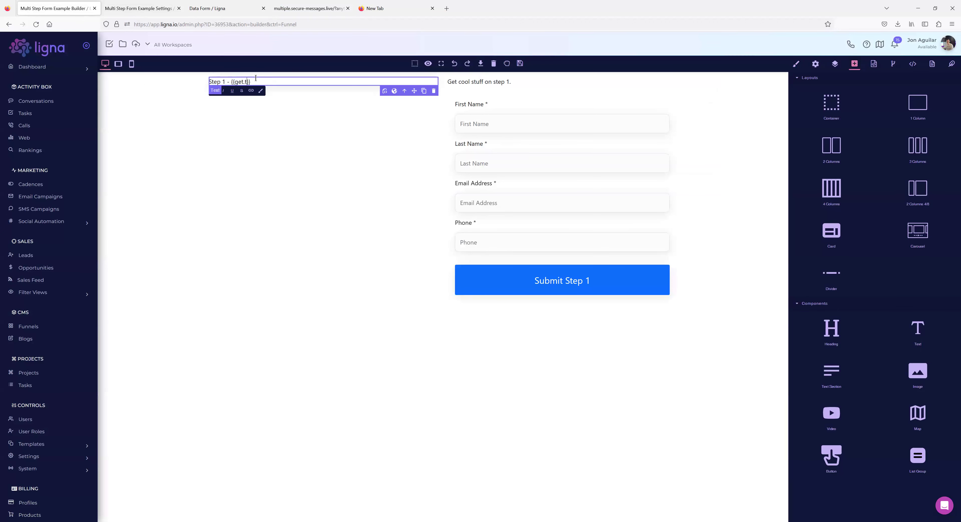
pyautogui.click(519, 63)
pyautogui.click(318, 13)
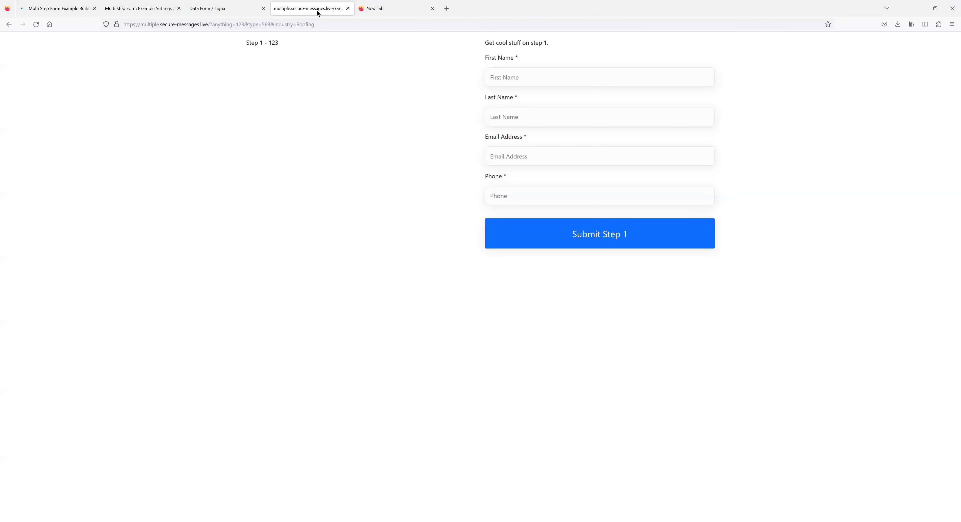
# Reload the live form to show 'Step 1 - 568', then load it without query parameters.
pyautogui.click(36, 25)
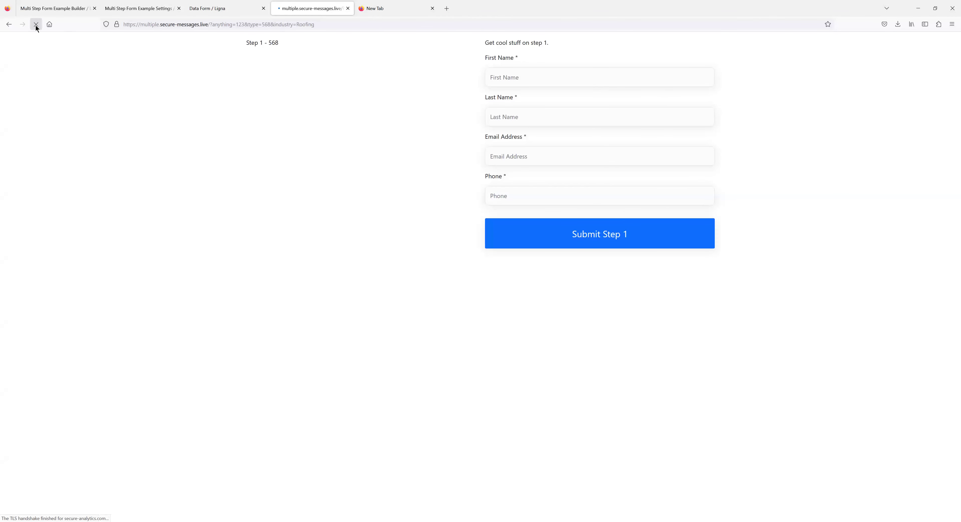
pyautogui.moveTo(268, 41); pyautogui.dragTo(208, 23)
pyautogui.hotkey('ctrl', 'c')
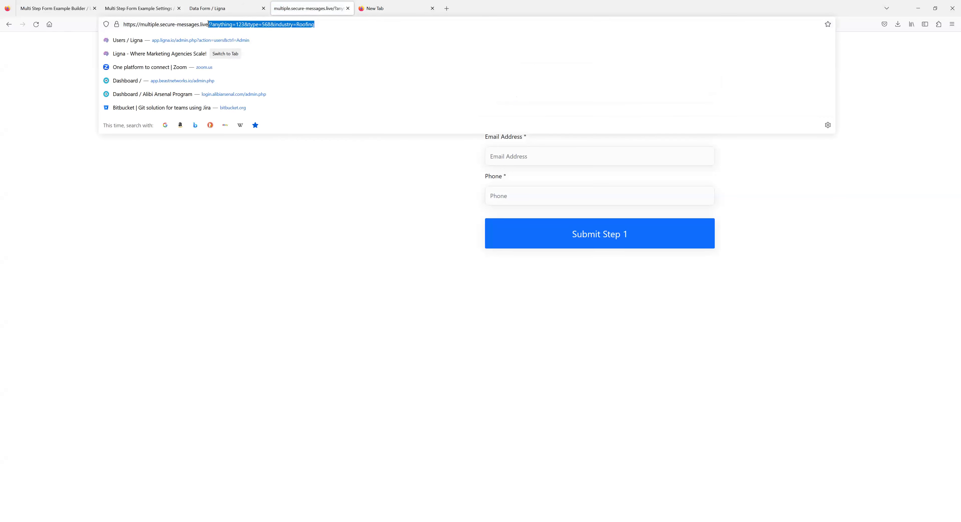
pyautogui.press('BackSpace')
pyautogui.press('Return')
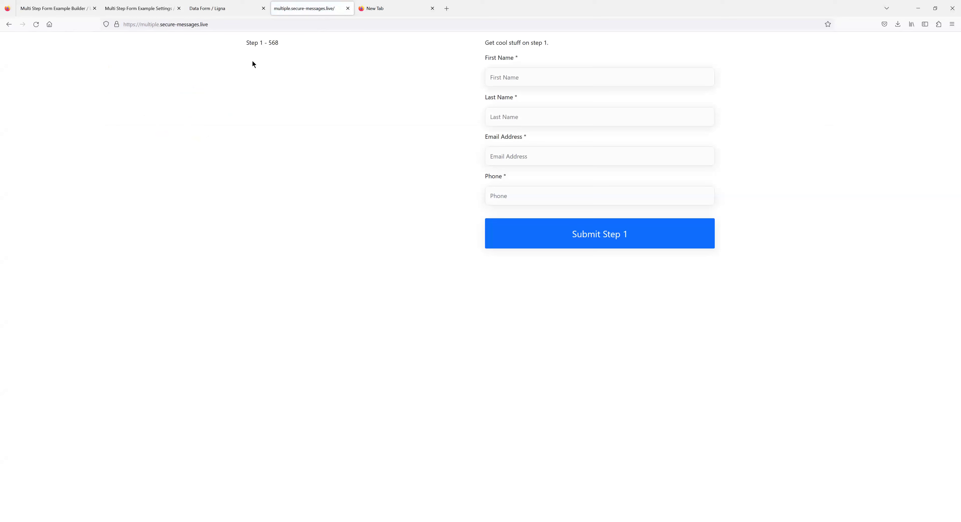
# Reload the address with the query parameters plus '&redir', then go back to the previous page.
pyautogui.click(220, 22)
pyautogui.click(230, 23)
pyautogui.hotkey('ctrl', 'v')
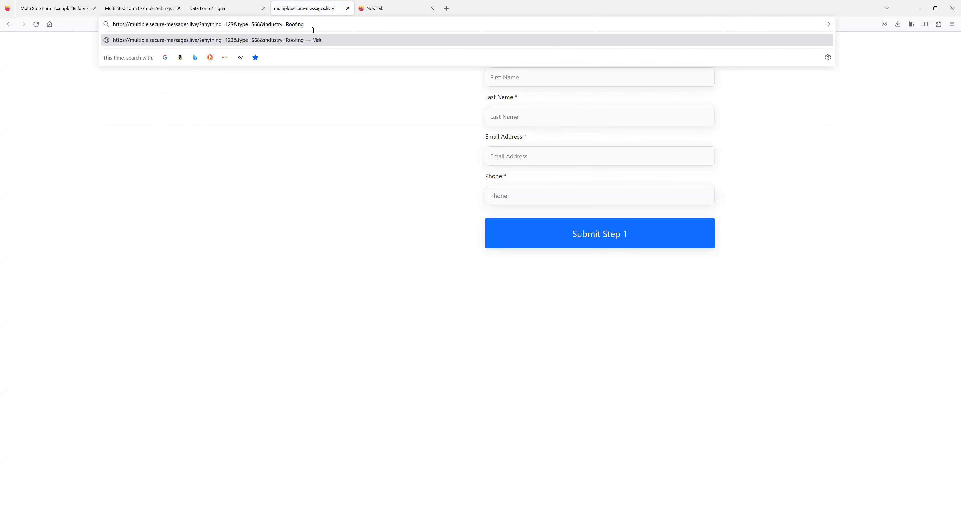
pyautogui.write('&redir=1')
pyautogui.press('Return')
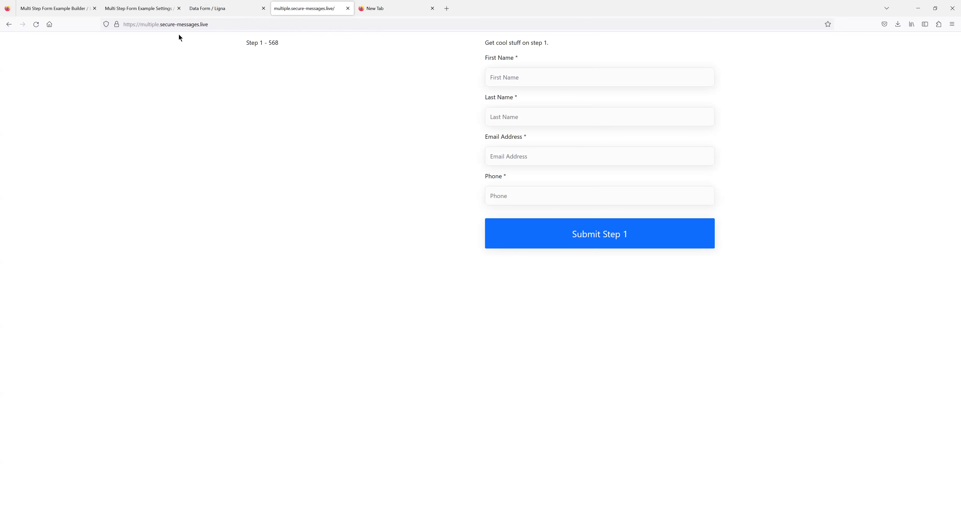
pyautogui.click(9, 24)
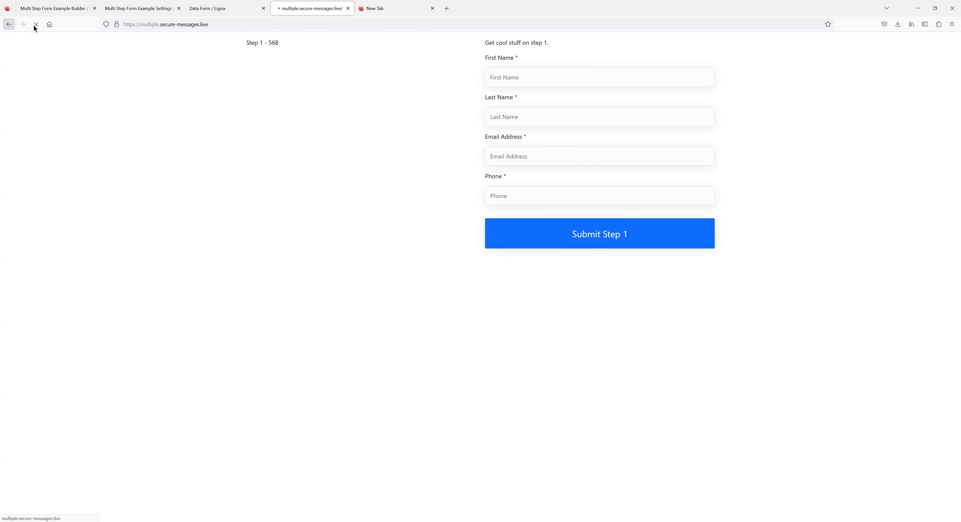
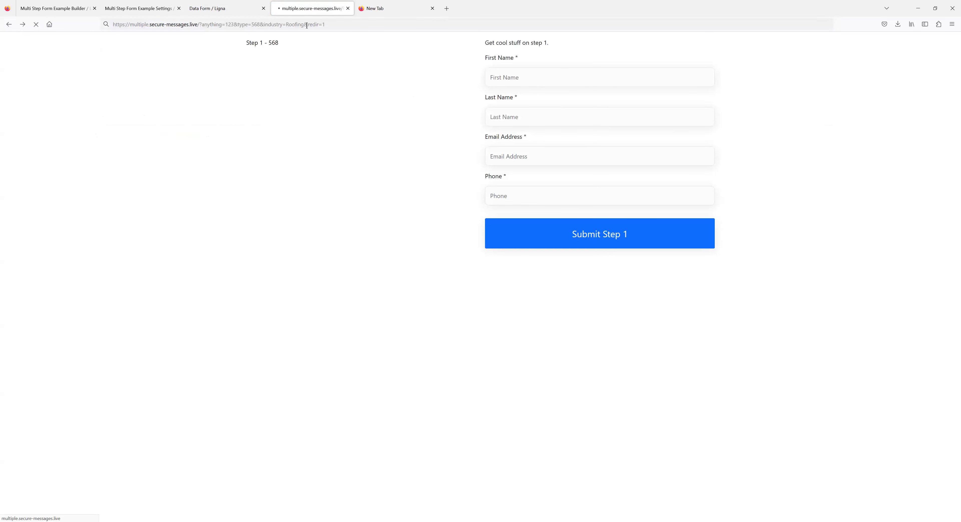
# Reload the published Step 1 page with ?anything=123&type=568&industry=Roofing, then return to the funnel builder.
pyautogui.click(225, 21)
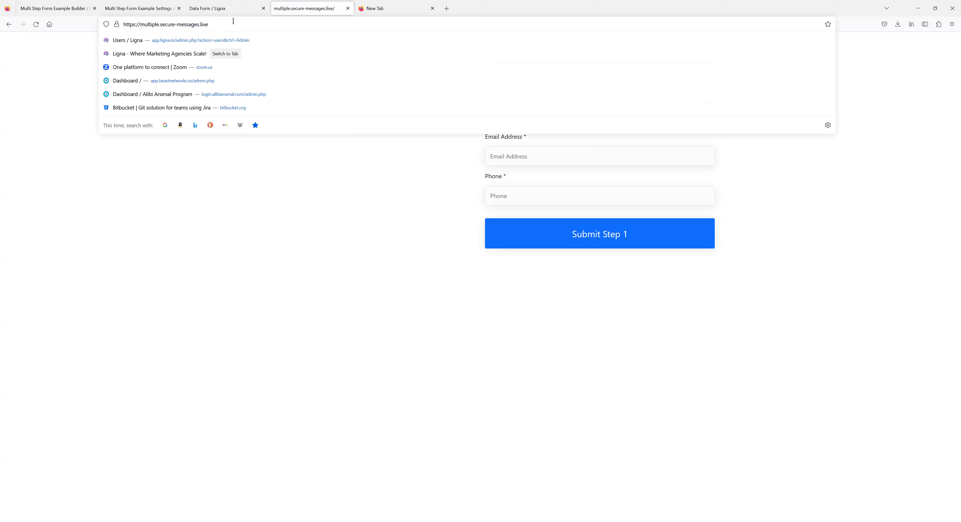
pyautogui.write('/')
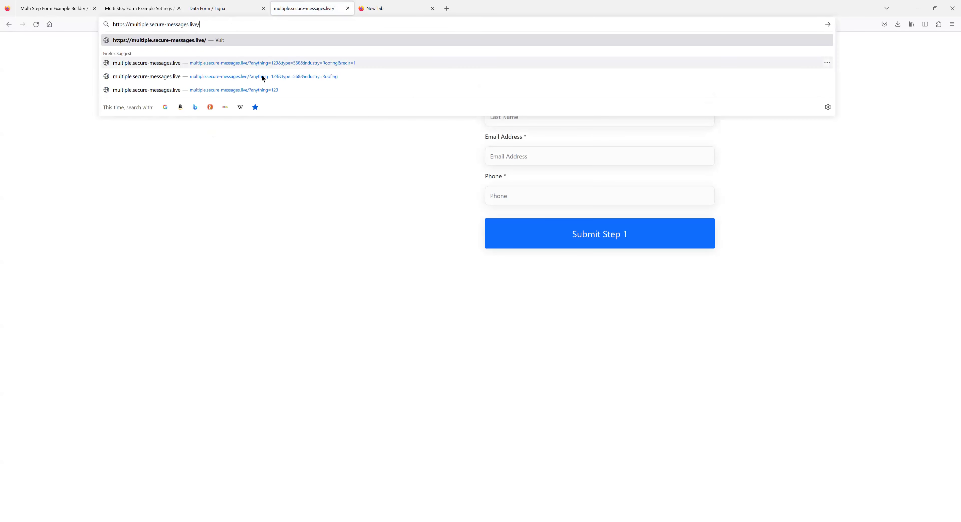
pyautogui.click(261, 76)
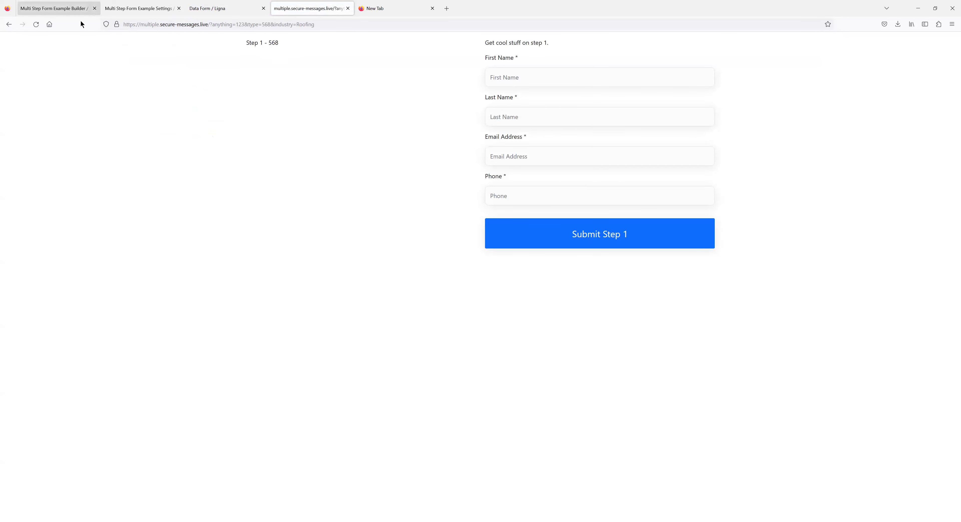
pyautogui.click(80, 12)
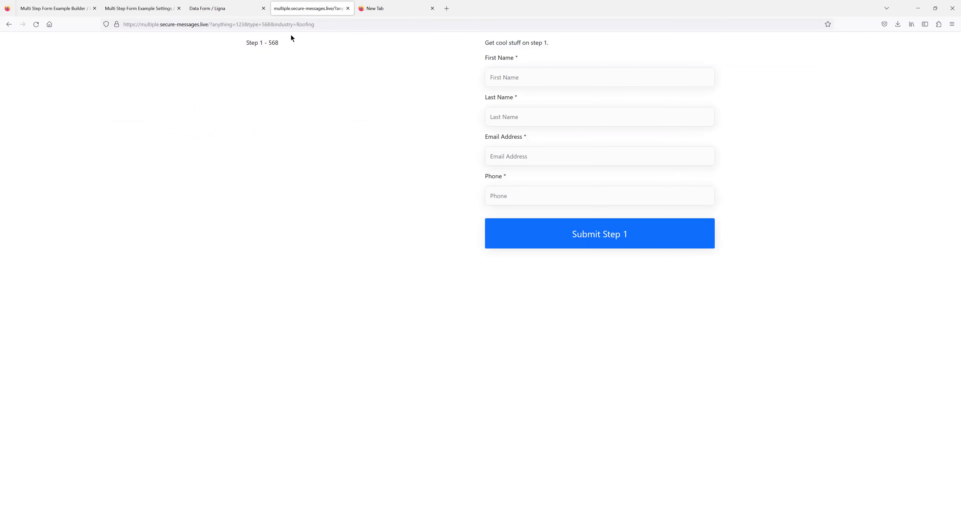
pyautogui.click(295, 13)
pyautogui.click(67, 11)
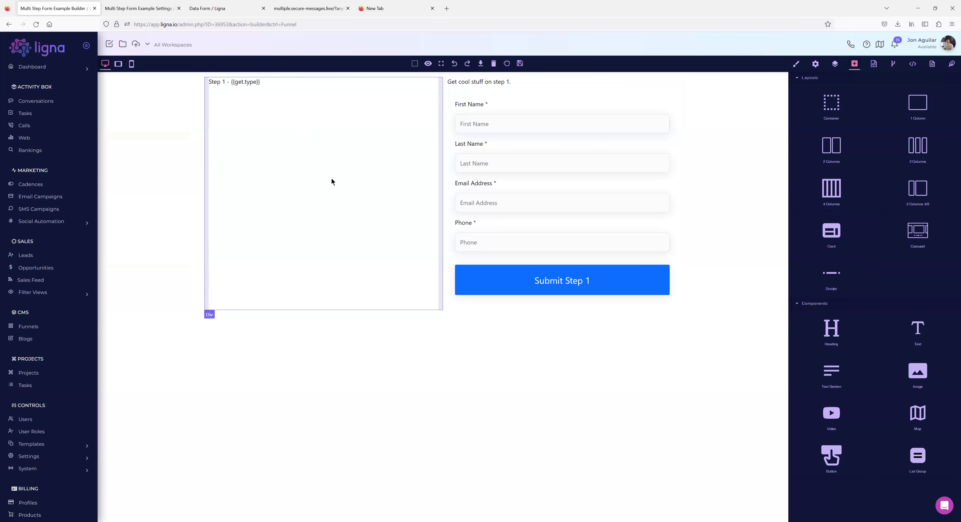
# Create a new funnel page named 'Step 2' from the Blank Template.
pyautogui.click(931, 64)
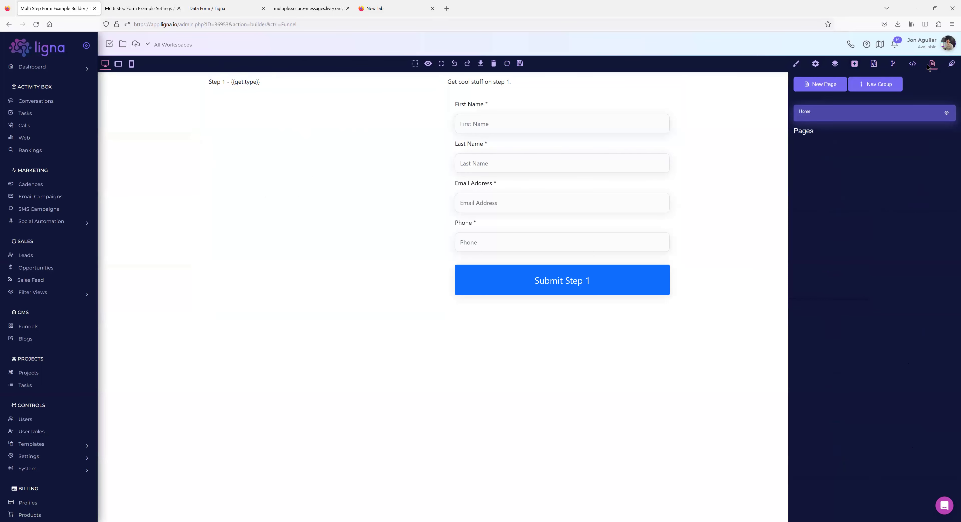
pyautogui.click(828, 89)
pyautogui.click(468, 114)
pyautogui.write('S')
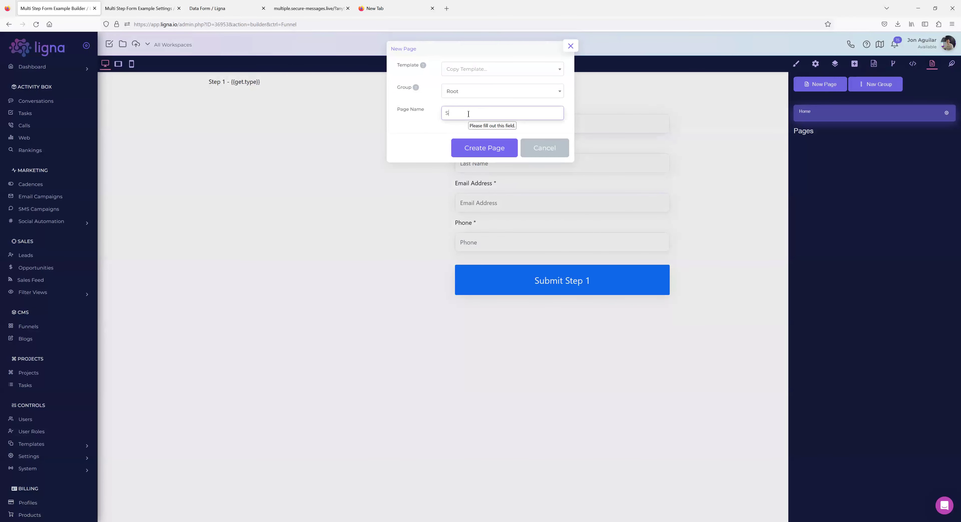
pyautogui.write('tep 2')
pyautogui.click(489, 69)
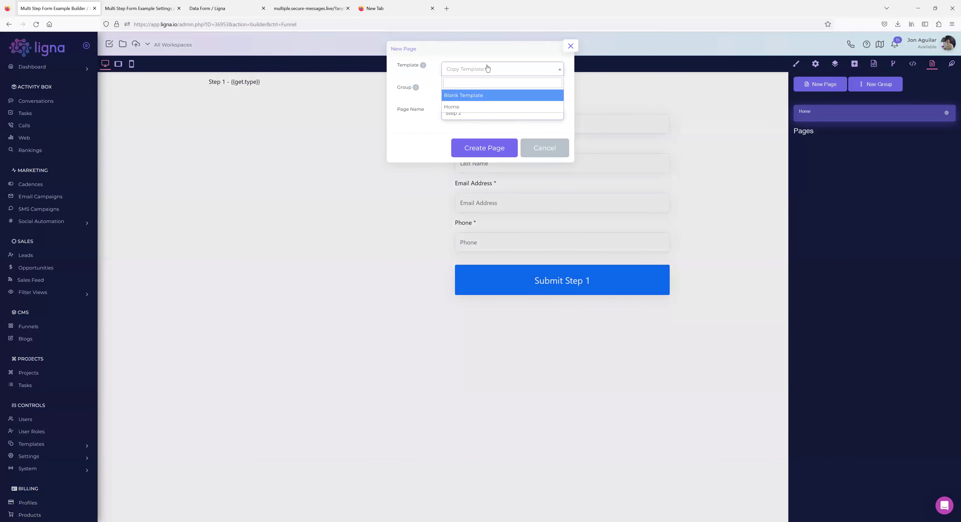
pyautogui.click(469, 93)
pyautogui.click(480, 151)
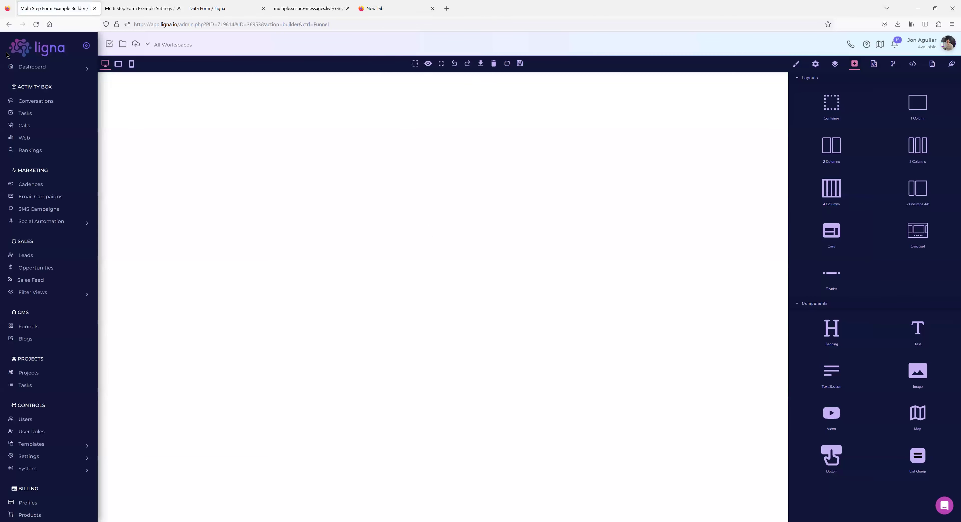
pyautogui.click(146, 14)
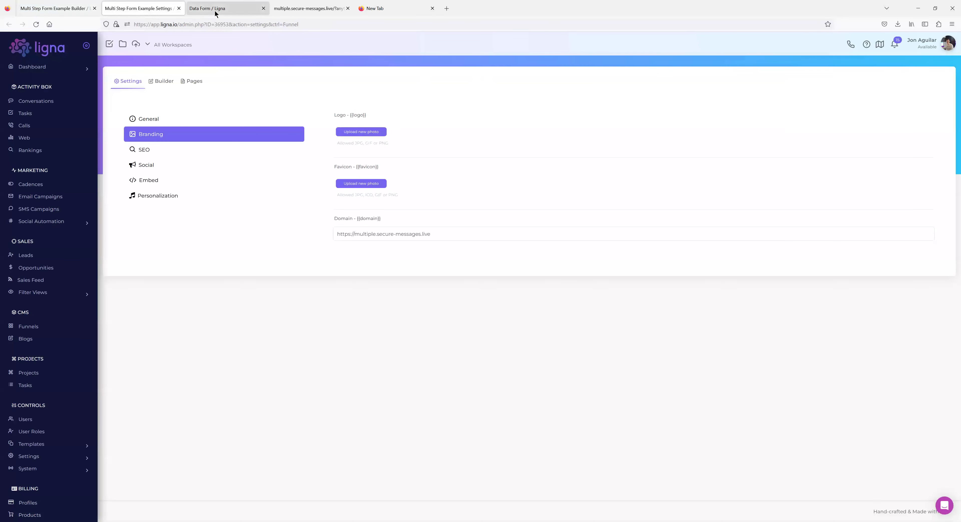
# Set the Step 1 data form's Success URL to /step-2/ and save it, after confirming Step 2 exists.
pyautogui.click(216, 14)
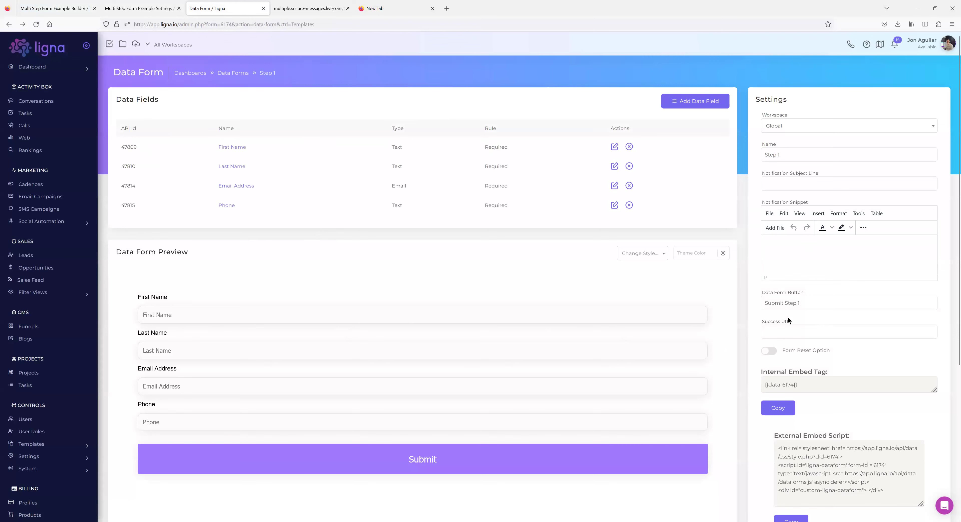
pyautogui.scroll(-3, 798, 293)
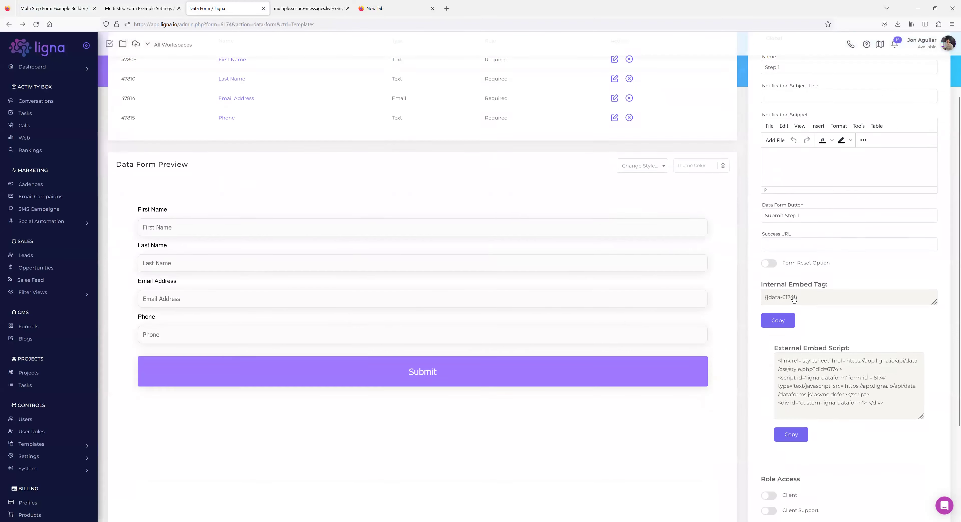
pyautogui.scroll(3, 780, 325)
pyautogui.click(772, 334)
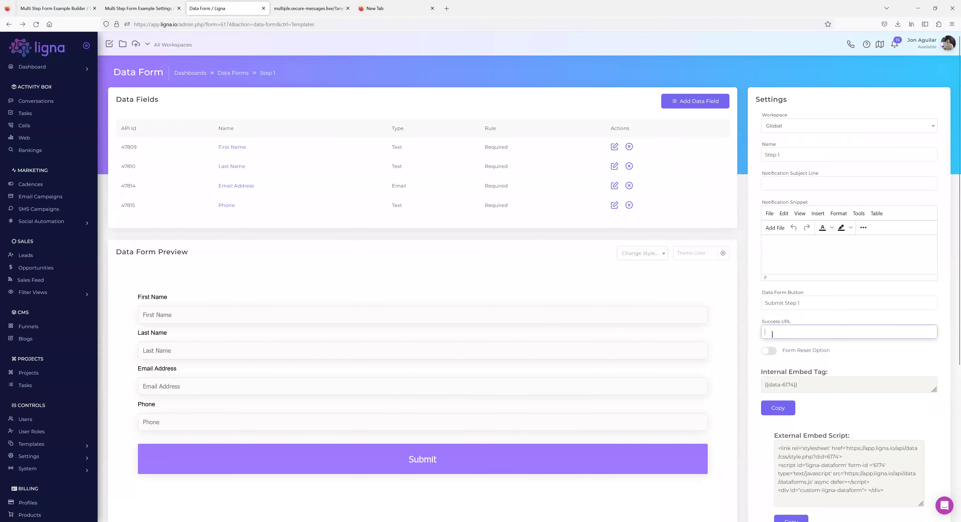
pyautogui.write('/ste')
pyautogui.write('p-2')
pyautogui.click(56, 9)
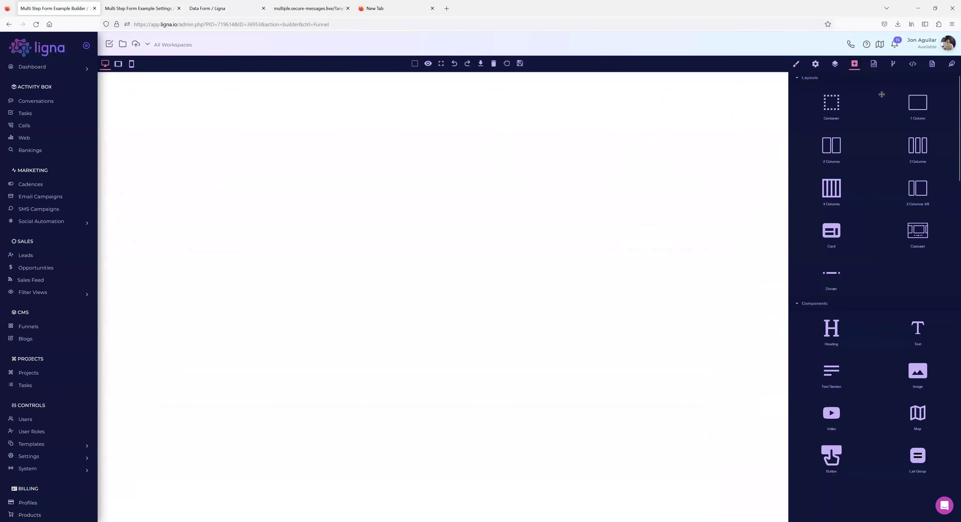
pyautogui.click(931, 63)
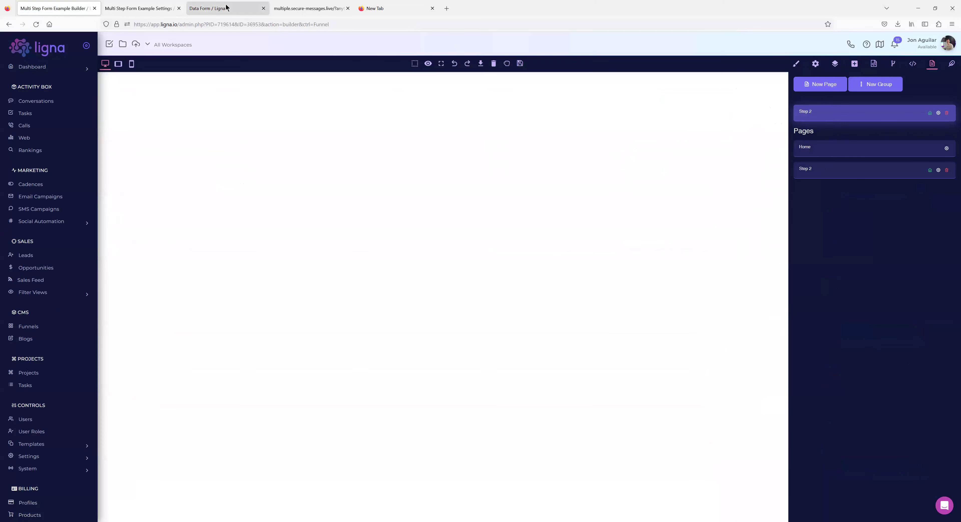
pyautogui.click(223, 9)
pyautogui.keyDown('shift'); pyautogui.click(772, 330); pyautogui.keyUp('shift')
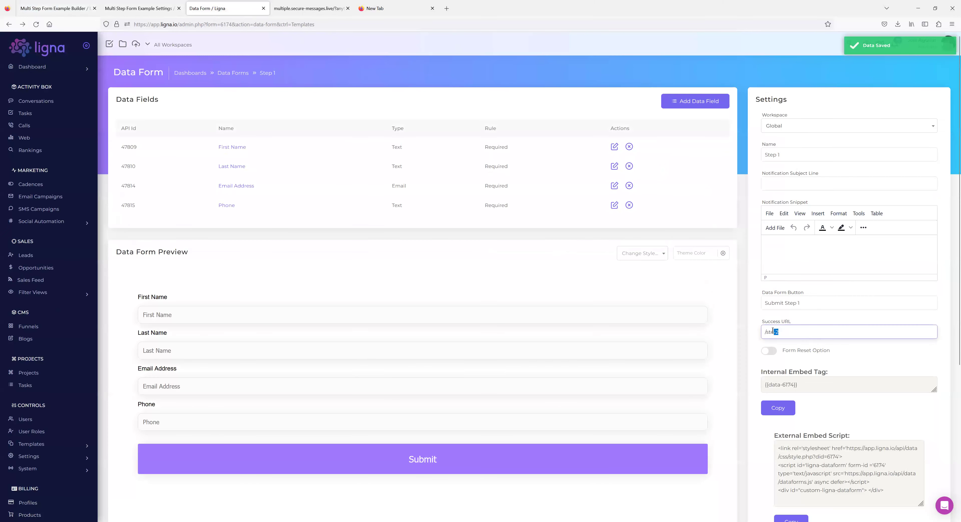
pyautogui.write('p-')
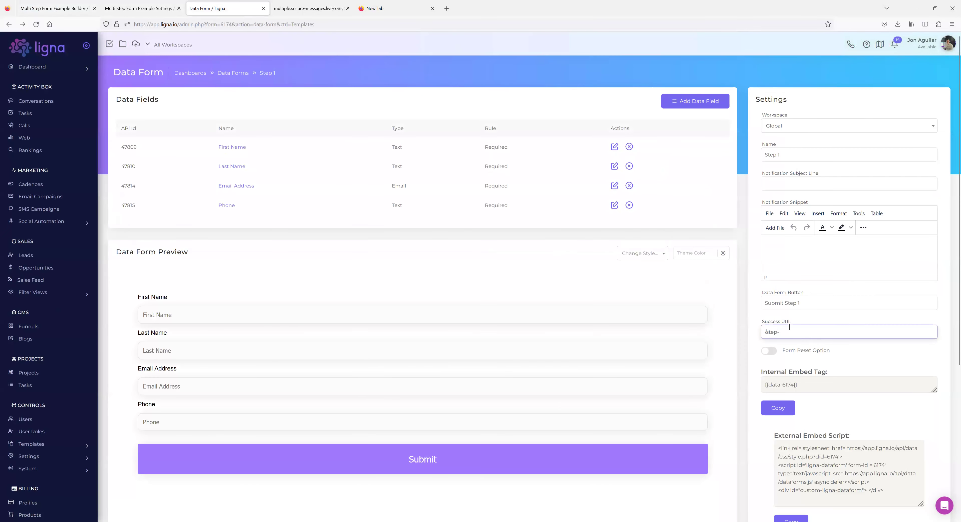
pyautogui.click(745, 287)
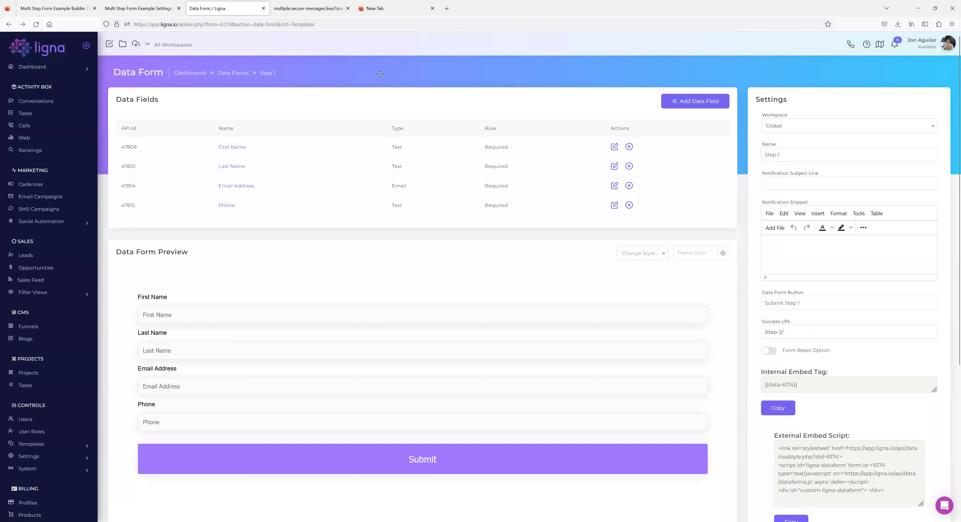
pyautogui.click(312, 8)
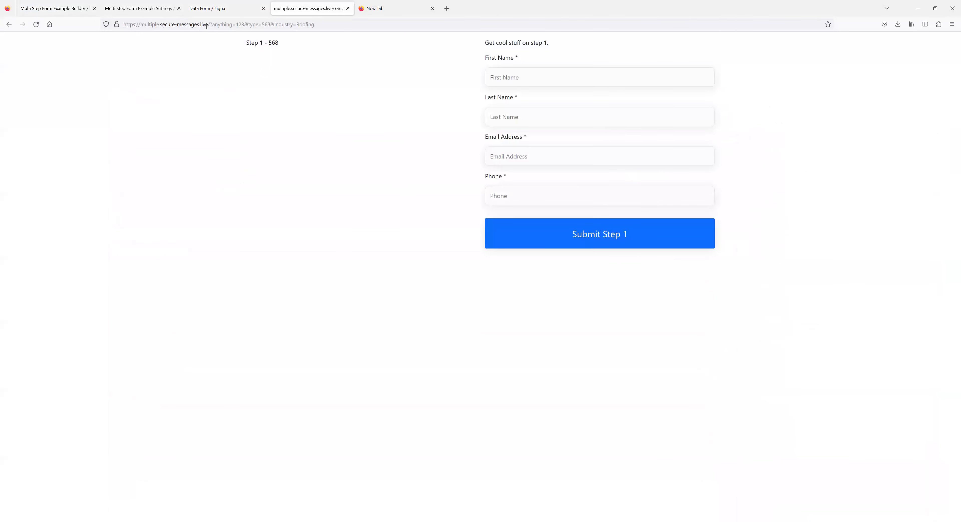
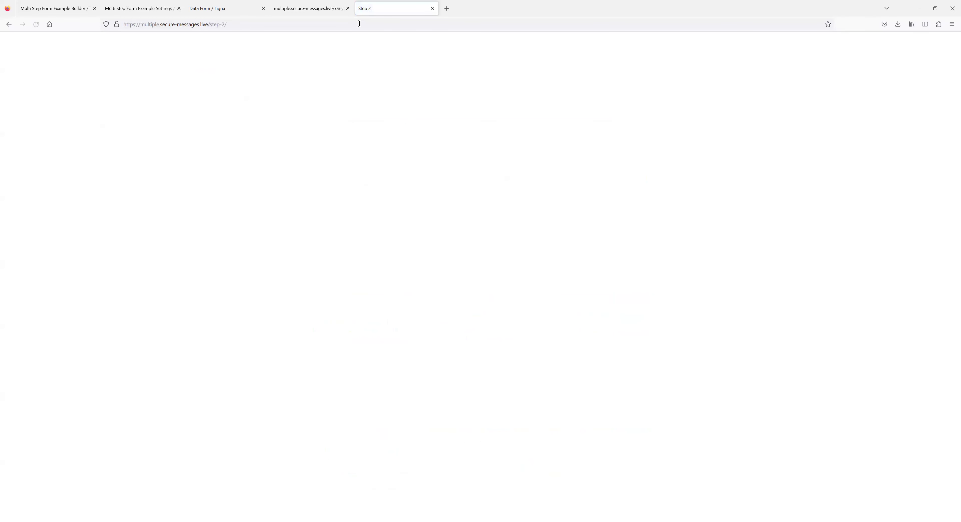
# Leave the Step 2 page at /step-2/ and go back to the Ligna data form tab.
pyautogui.click(232, 25)
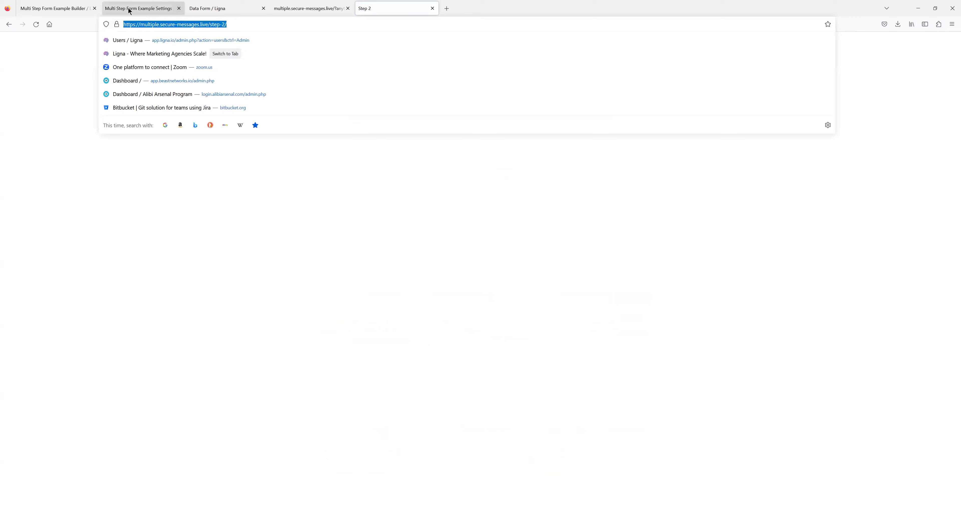
pyautogui.click(221, 8)
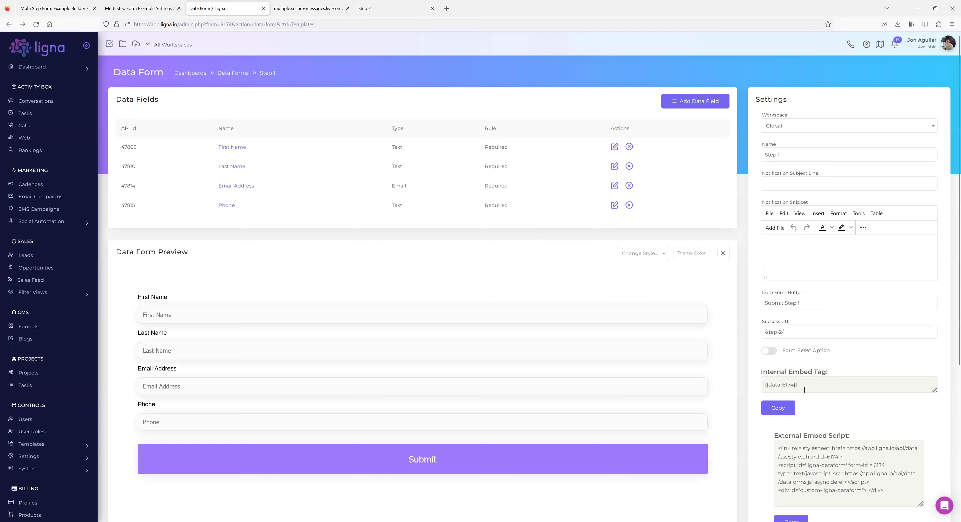
# Edit the Step 1 Success URL to end in /step-2/?, checking it against the live form page.
pyautogui.click(795, 334)
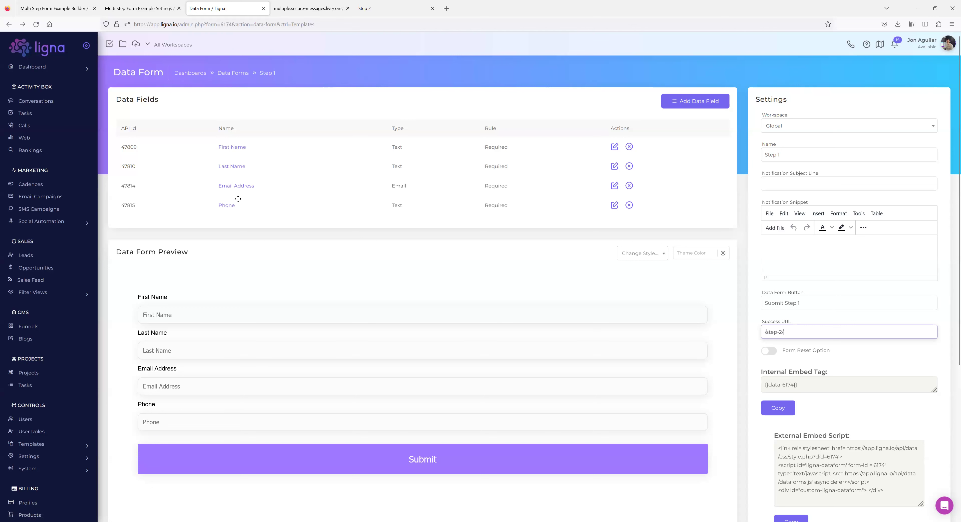
pyautogui.click(308, 8)
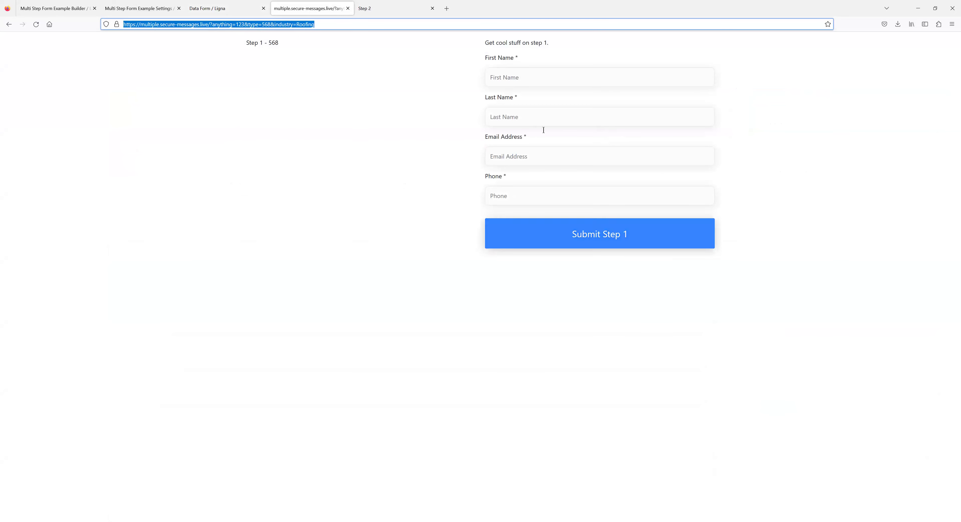
pyautogui.click(218, 12)
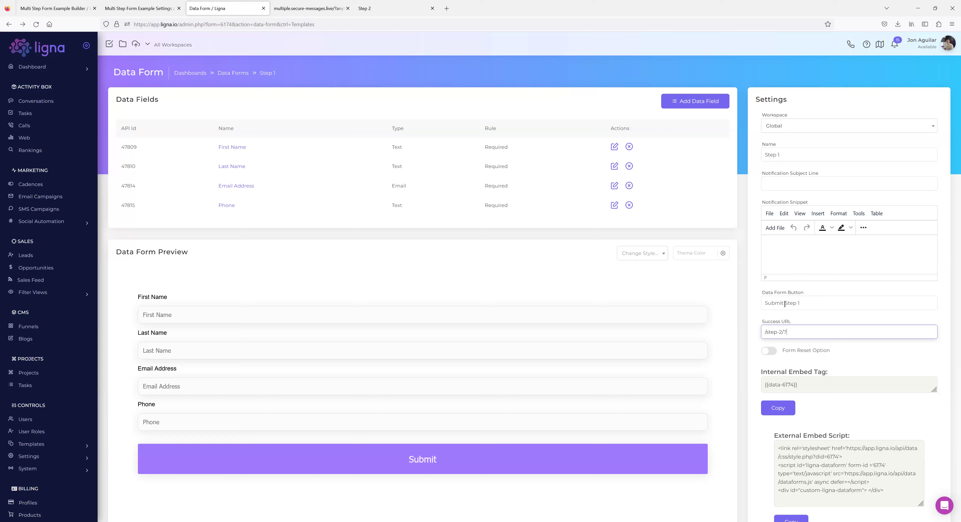
# Append fname={{First Name}}&lname={{Last Name}}&em={{Email to the Success URL.
pyautogui.write('fname=')
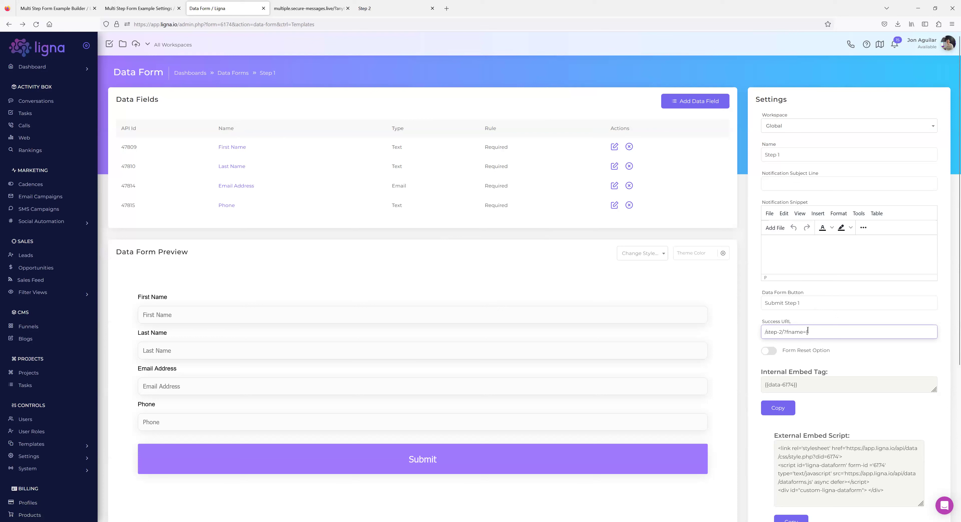
pyautogui.write('{{First Name}}&lname')
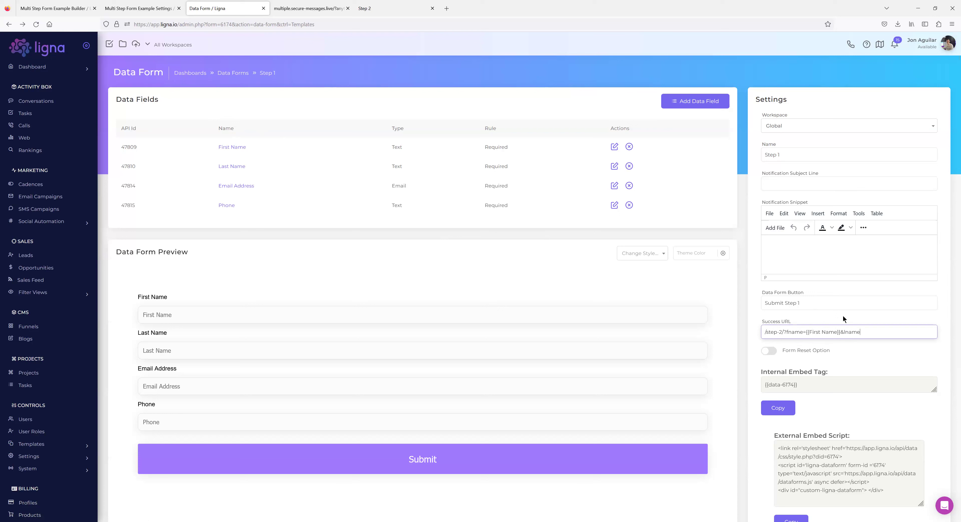
pyautogui.write('irst')
pyautogui.write('ast Name')
pyautogui.write('}}&em={{Email')
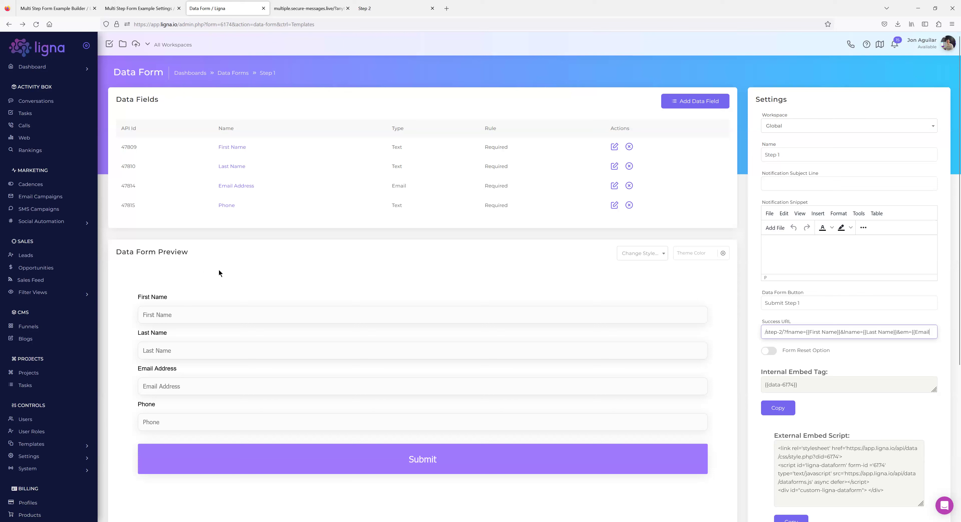
# Finish the Success URL with Address}}&phone={{Phone}} and save the field.
pyautogui.write('Ad')
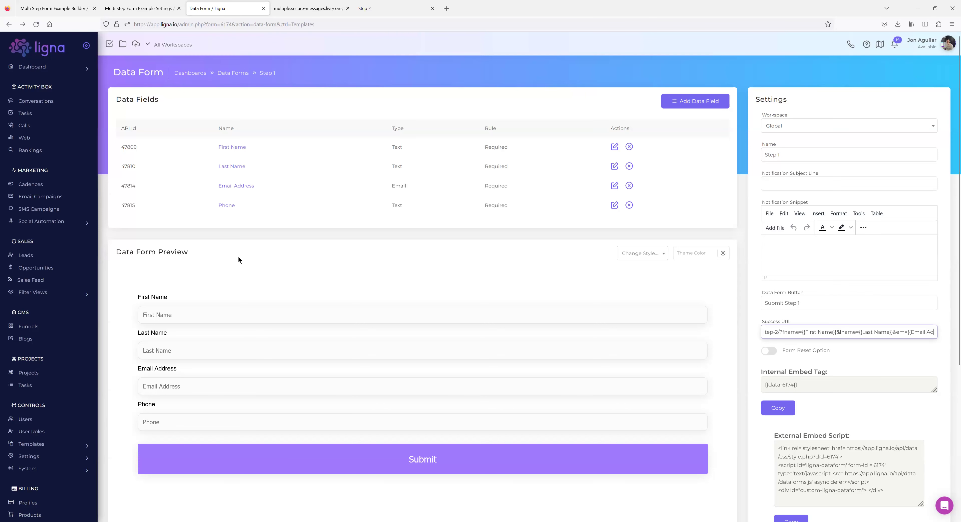
pyautogui.write('dress}}')
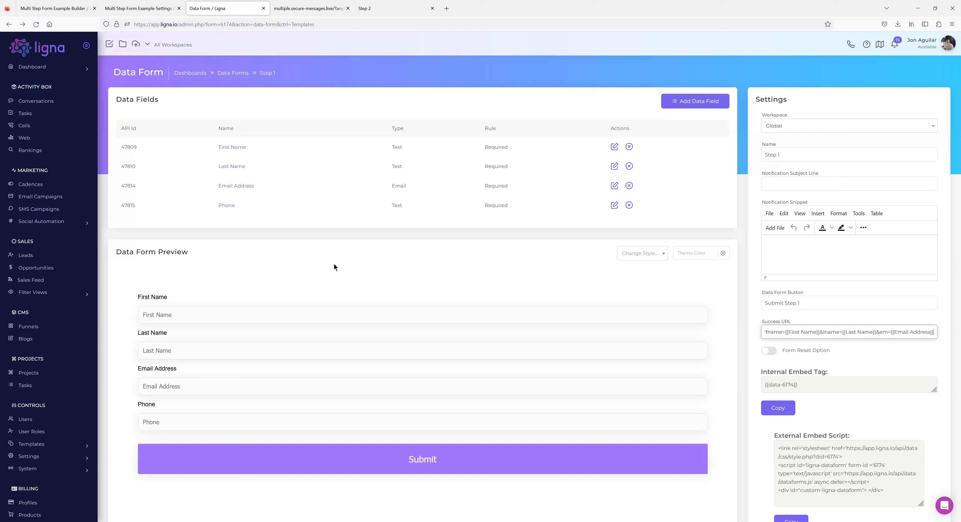
pyautogui.write('&phone={{Phone}}')
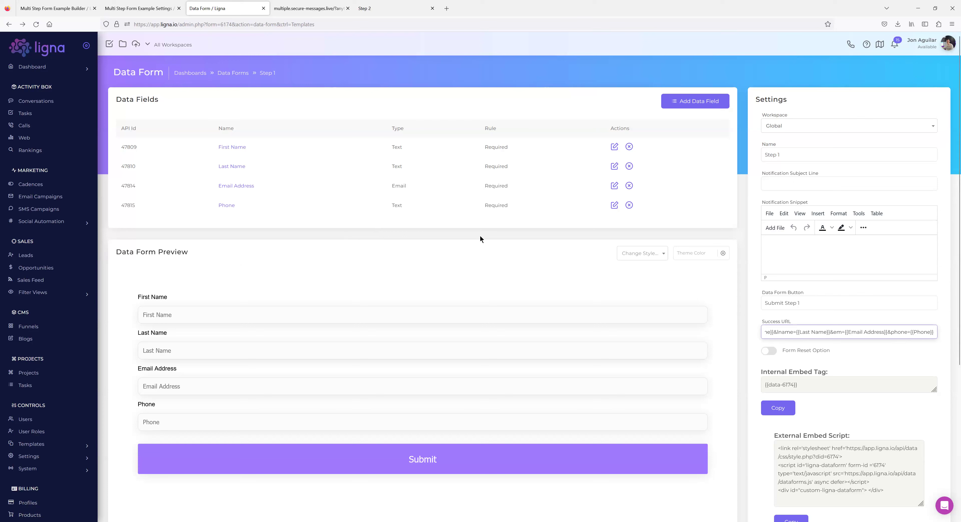
pyautogui.click(745, 306)
# Select parts of the saved Success URL to verify its text, then clear the selection.
pyautogui.moveTo(917, 332); pyautogui.dragTo(719, 335)
pyautogui.click(781, 332)
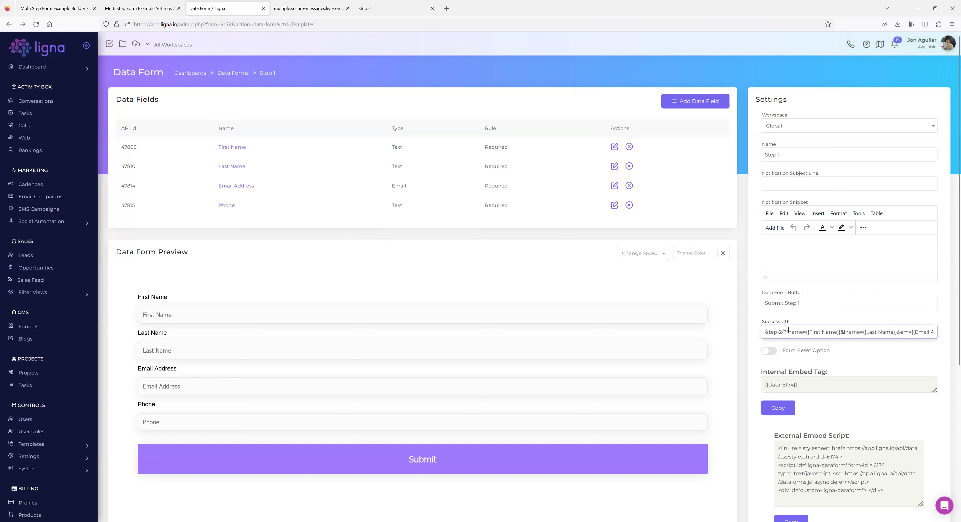
pyautogui.moveTo(784, 332); pyautogui.dragTo(940, 333)
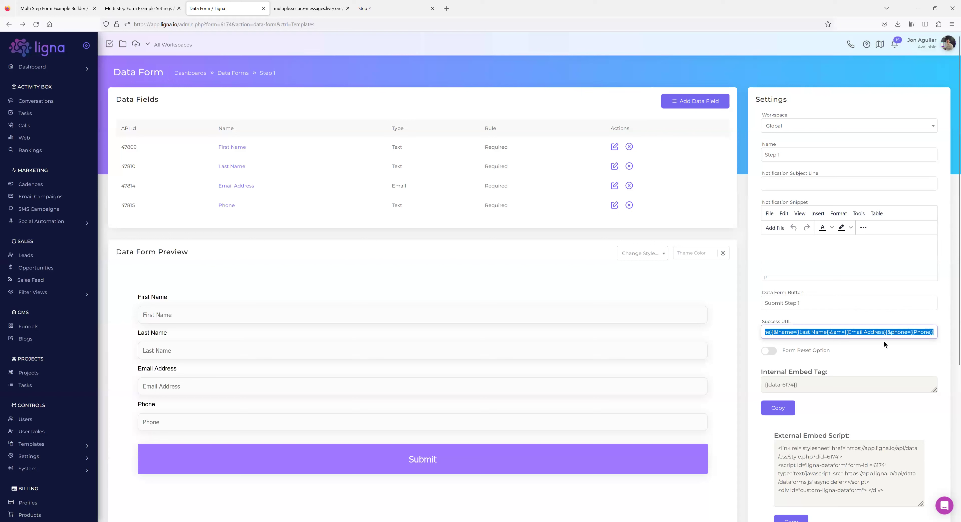
pyautogui.click(850, 333)
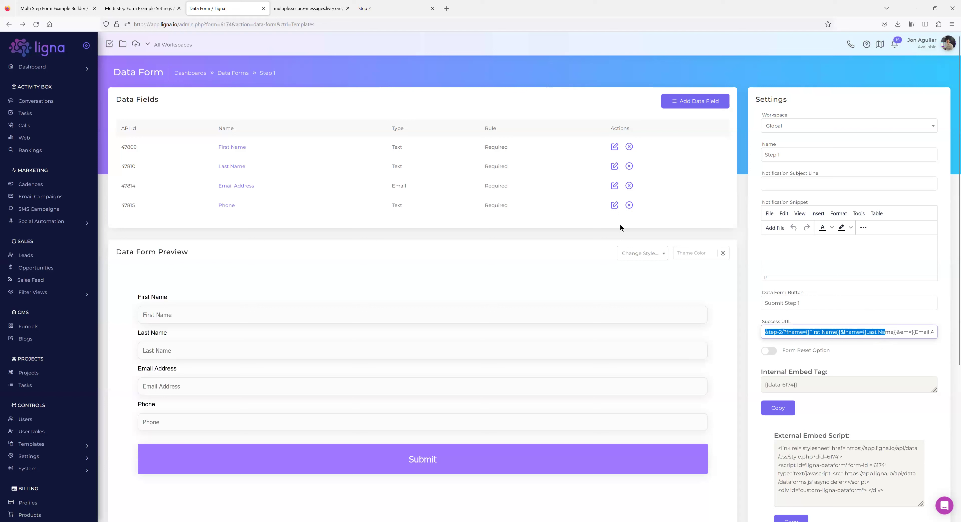
pyautogui.click(322, 11)
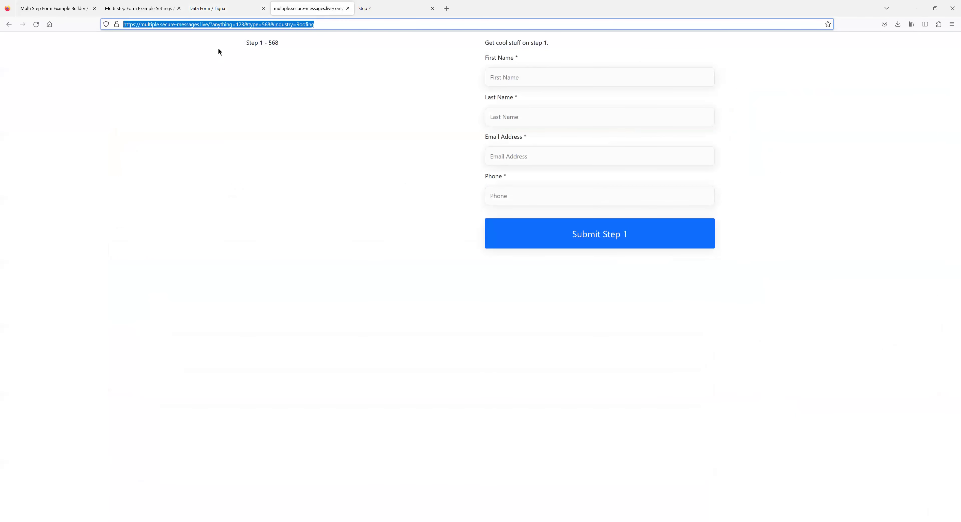
# Verify the {{First Name}} placeholder and &lname parameter in the saved Success URL.
pyautogui.click(209, 8)
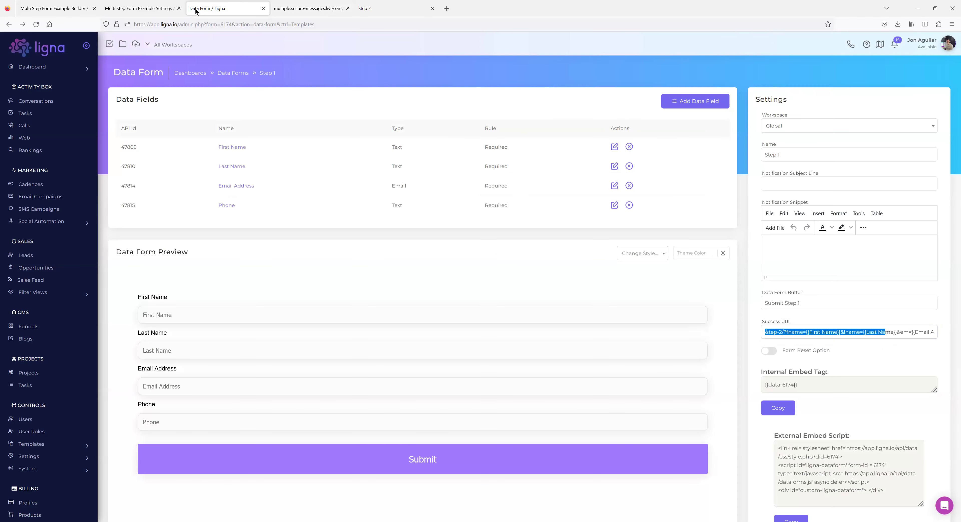
pyautogui.click(786, 332)
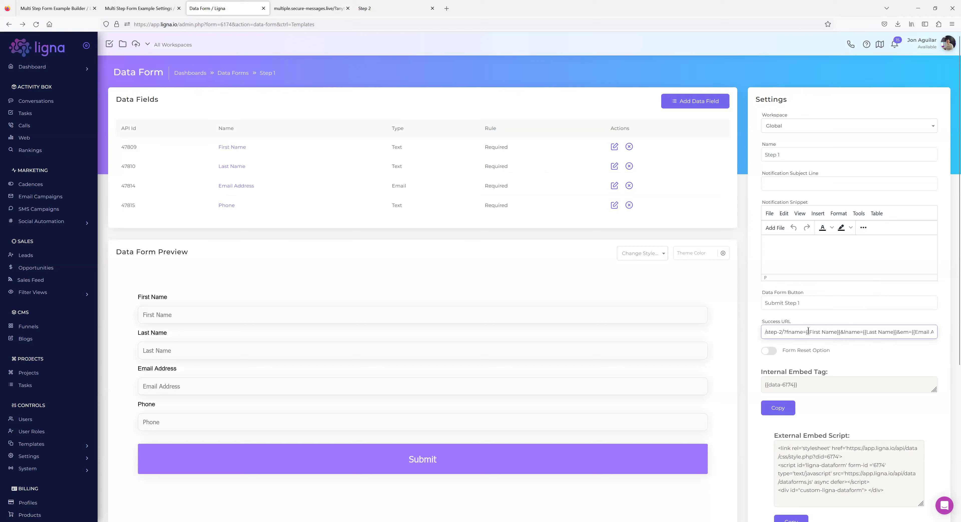
pyautogui.moveTo(806, 332); pyautogui.dragTo(841, 332)
pyautogui.moveTo(859, 331); pyautogui.dragTo(841, 332)
pyautogui.click(754, 306)
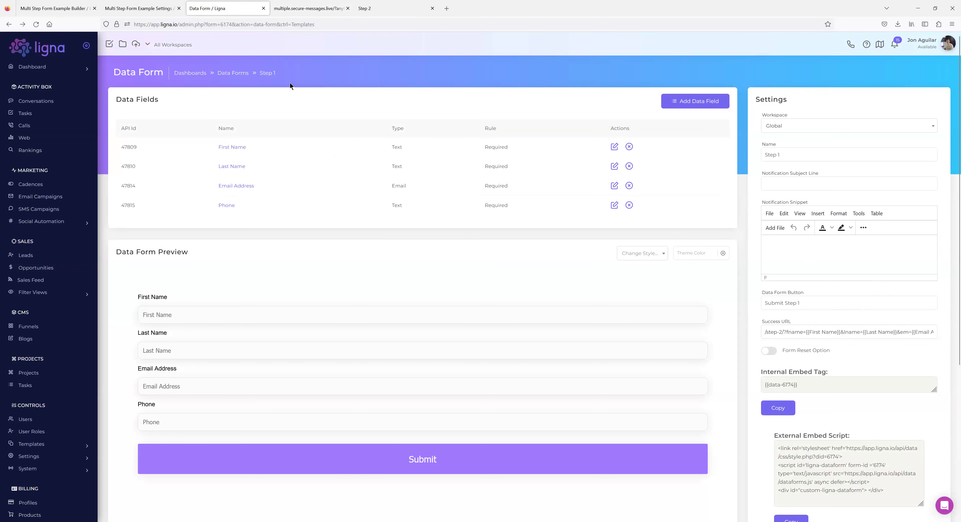
pyautogui.click(311, 9)
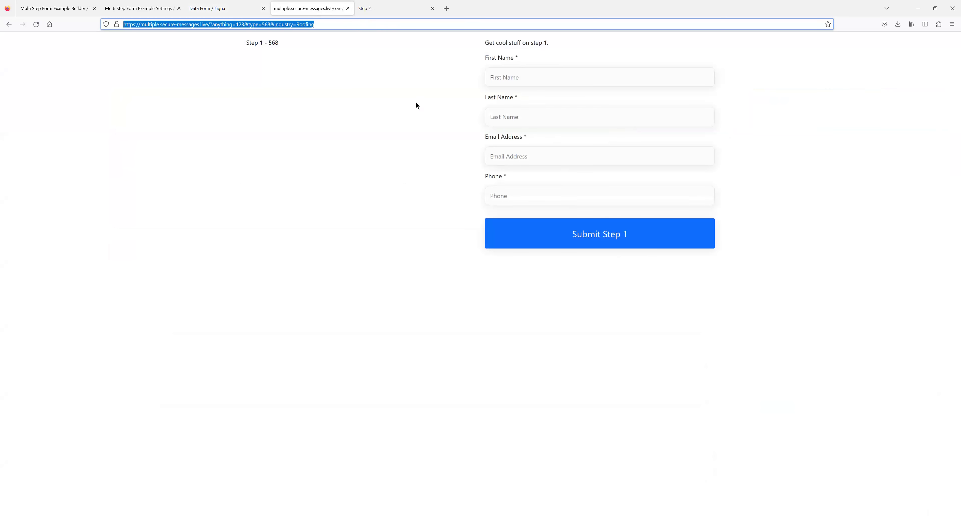
# Reload the live Step 1 form page with the query string removed from its address.
pyautogui.click(317, 25)
pyautogui.moveTo(315, 24); pyautogui.dragTo(208, 24)
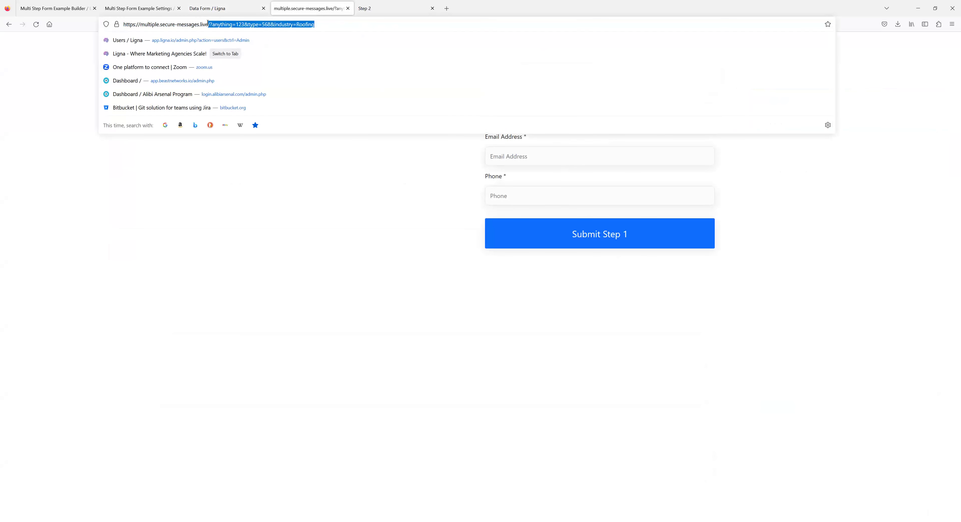
pyautogui.press('BackSpace')
pyautogui.press('Return')
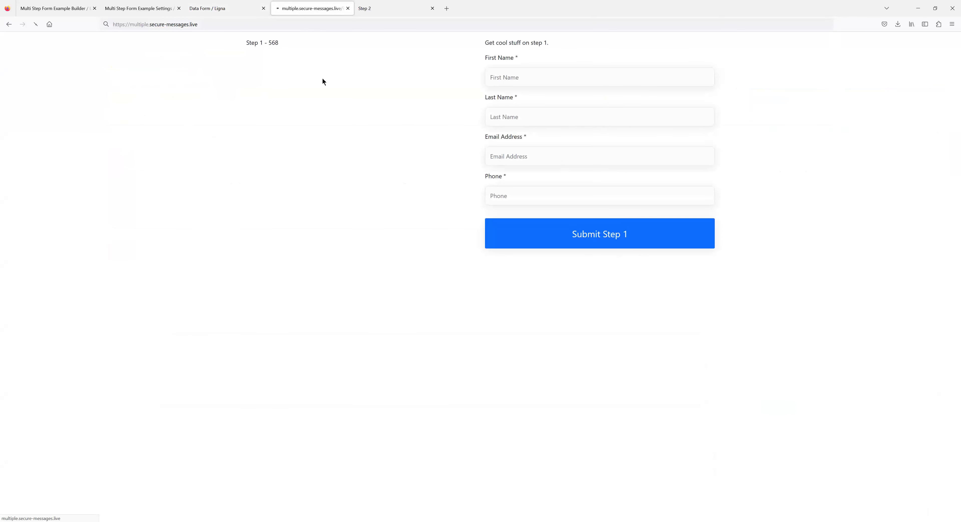
# Enter a test first name and last name, and begin typing a test email address.
pyautogui.click(509, 77)
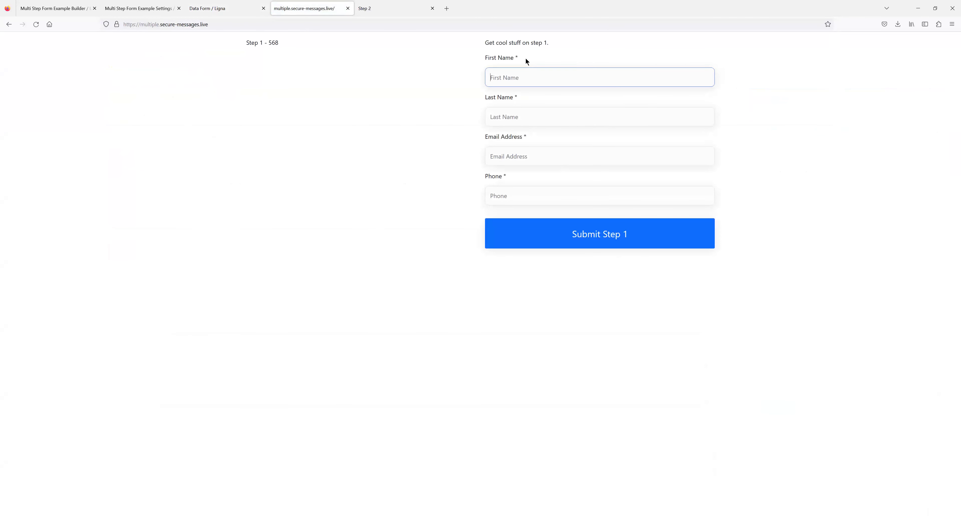
pyautogui.press('Tab')
pyautogui.press('Tab')
pyautogui.write('jon@ch')
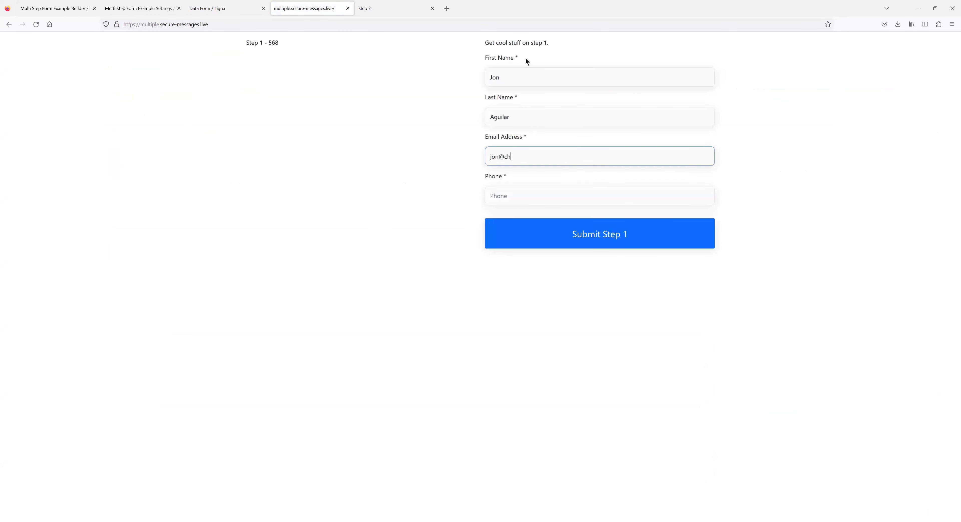
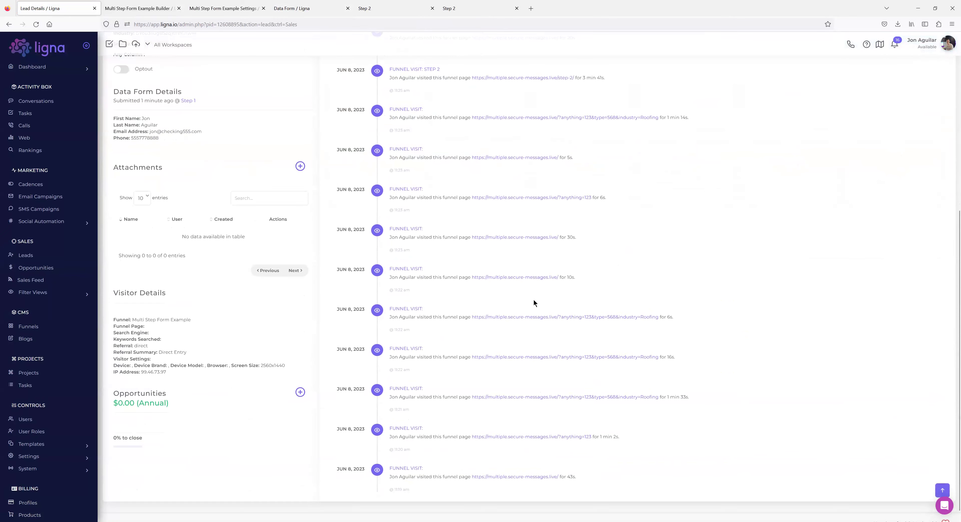
# Check the empty live Step 2 funnel page, then go back to the page builder.
pyautogui.scroll(4, 572, 269)
pyautogui.scroll(3, 572, 329)
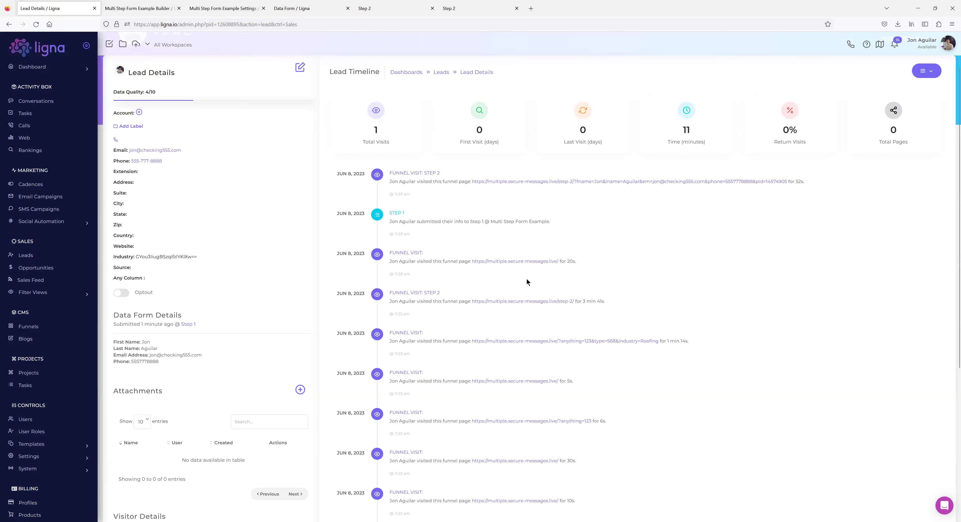
pyautogui.scroll(-2, 620, 285)
pyautogui.scroll(-4, 506, 407)
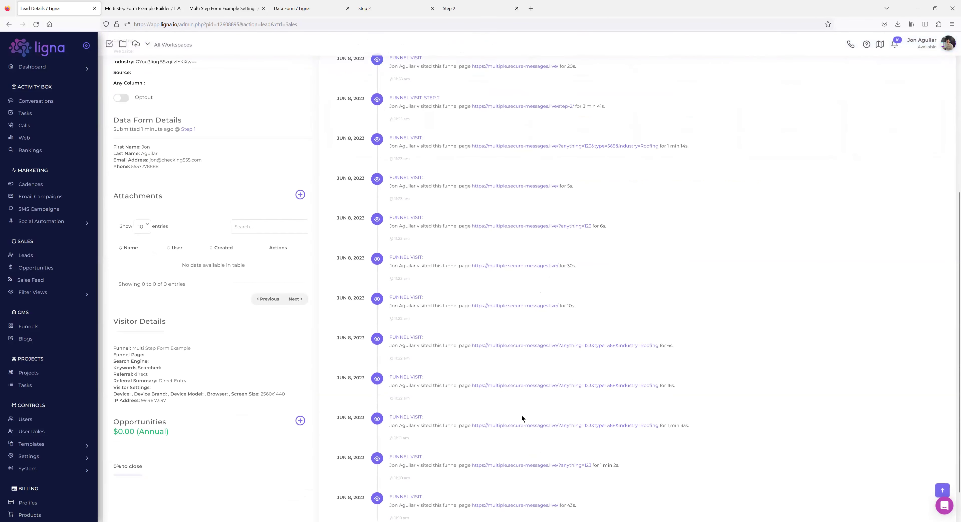
pyautogui.scroll(8, 583, 418)
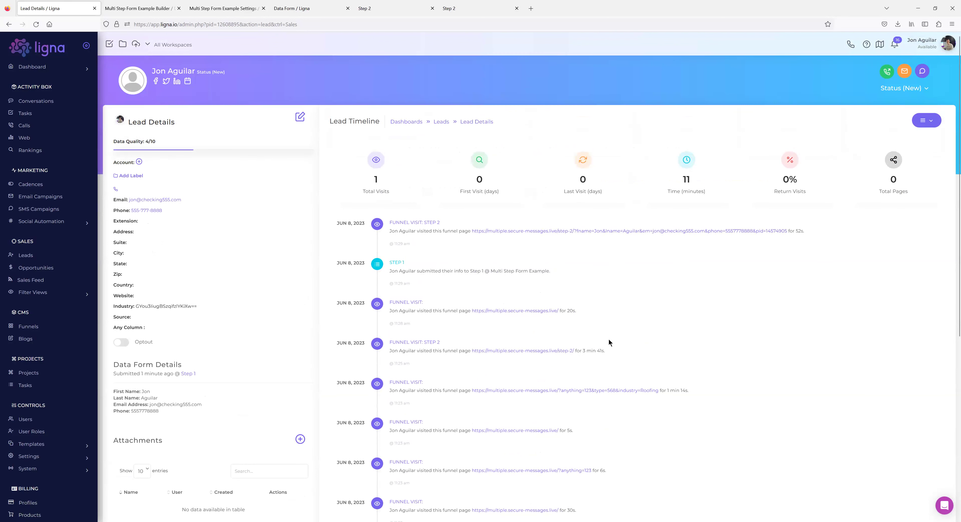
pyautogui.scroll(-1, 397, 281)
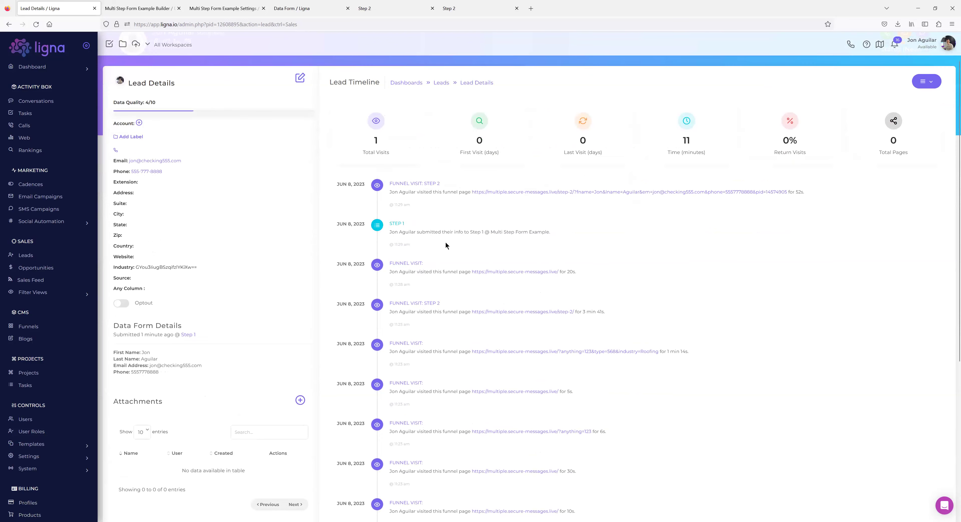
pyautogui.scroll(-5, 445, 241)
pyautogui.scroll(-2, 410, 229)
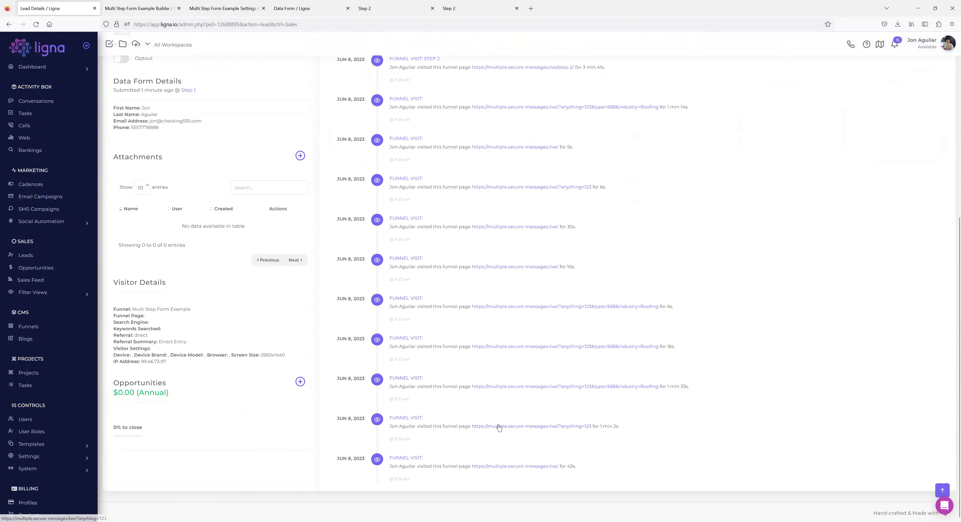
pyautogui.scroll(8, 488, 407)
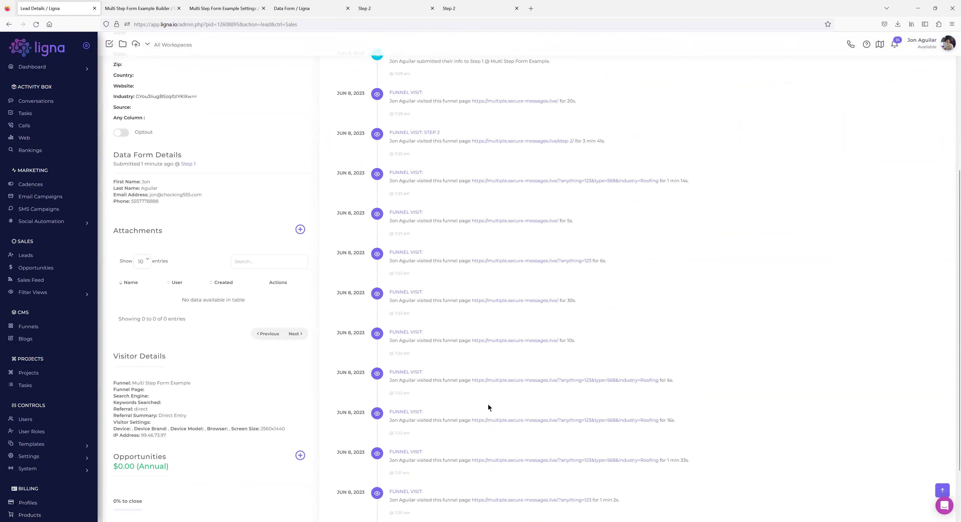
pyautogui.scroll(-2, 503, 324)
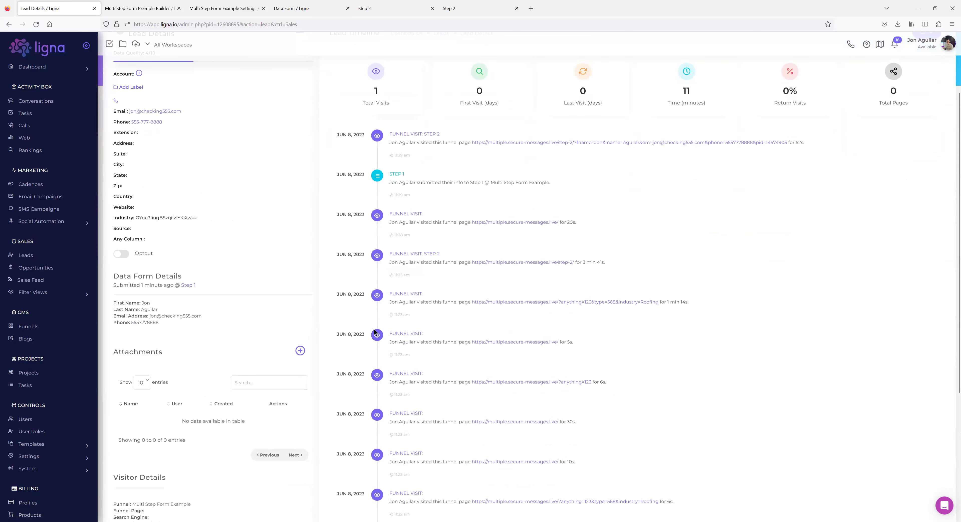
pyautogui.scroll(3, 495, 341)
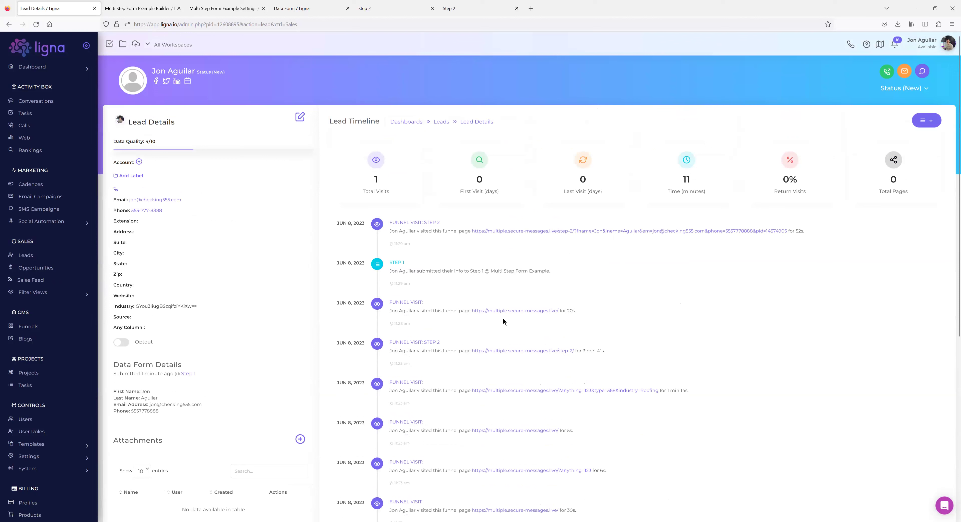
pyautogui.click(139, 8)
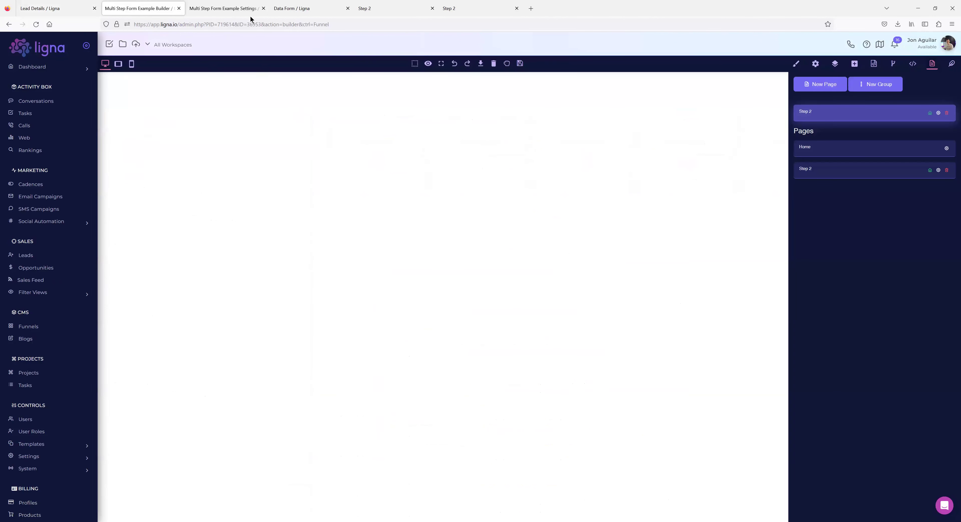
pyautogui.click(395, 8)
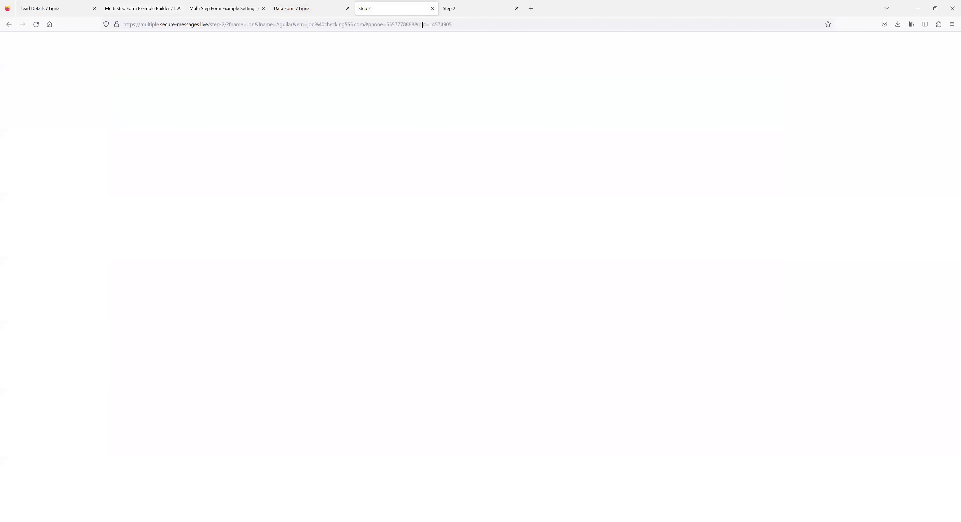
pyautogui.click(136, 10)
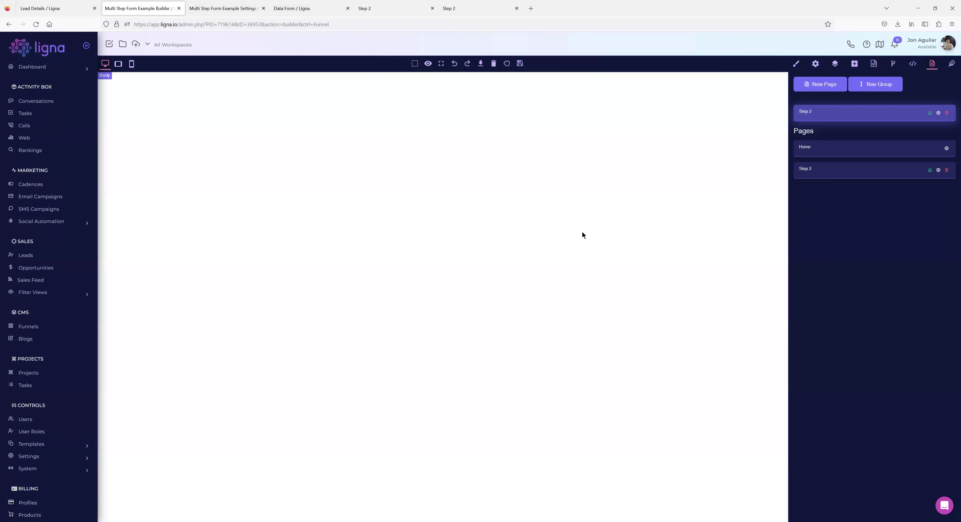
# Add a 1 Column block with a Data Form widget and retitle its heading 'Step 2'.
pyautogui.click(835, 66)
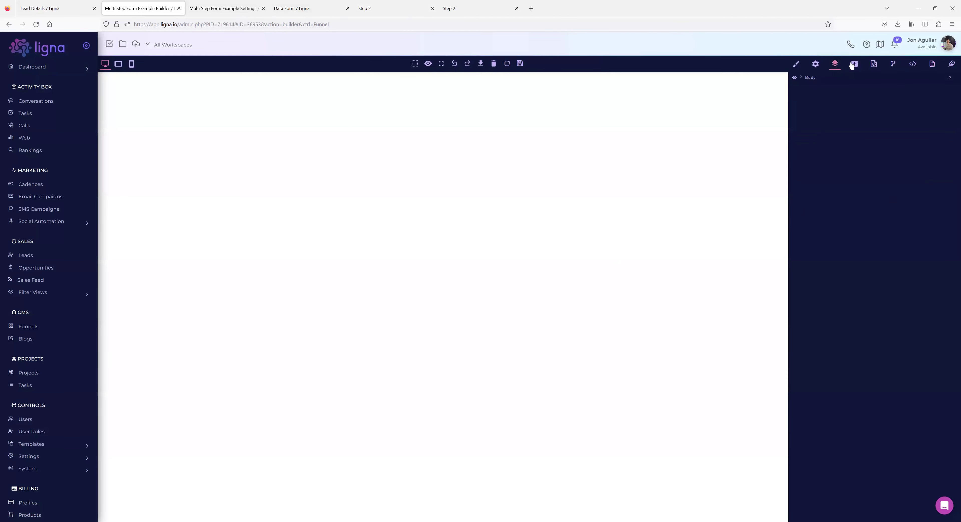
pyautogui.click(853, 65)
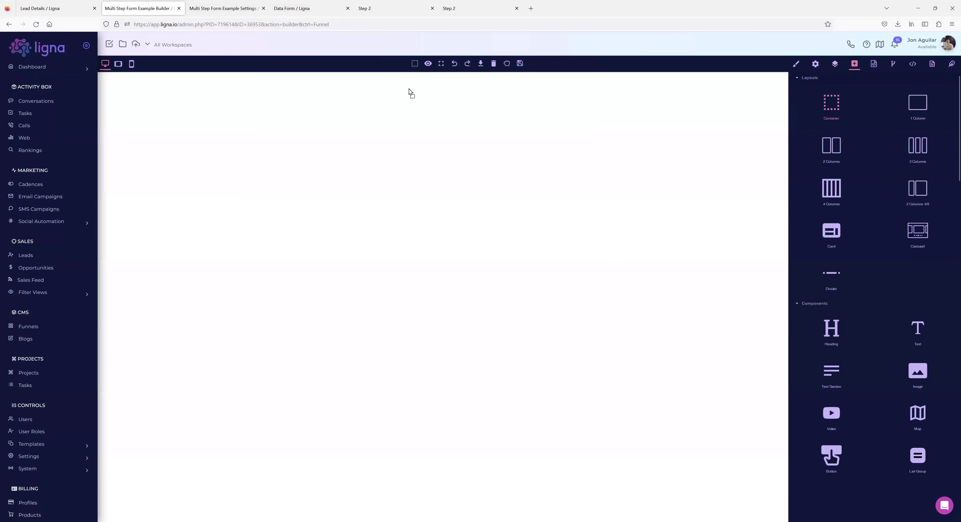
pyautogui.moveTo(915, 105); pyautogui.dragTo(387, 94)
pyautogui.scroll(-10, 881, 312)
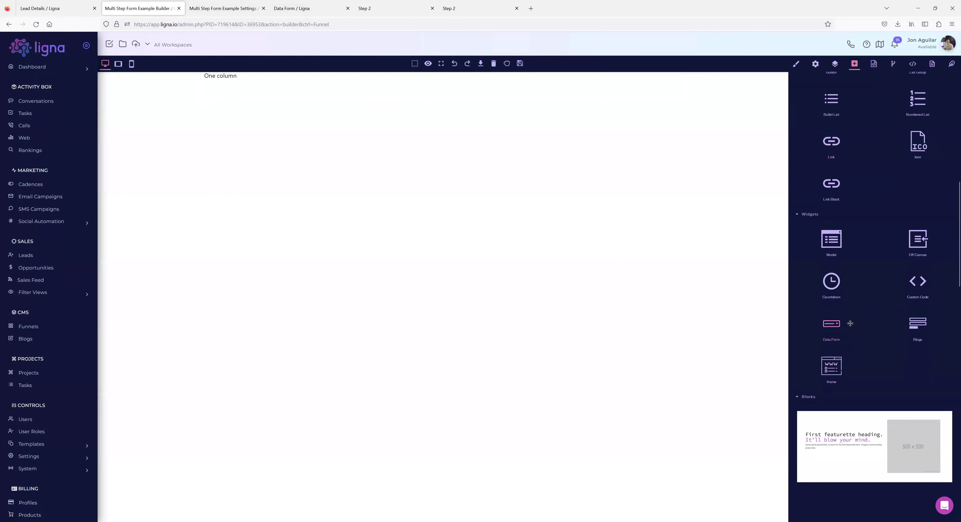
pyautogui.moveTo(824, 324); pyautogui.dragTo(205, 75)
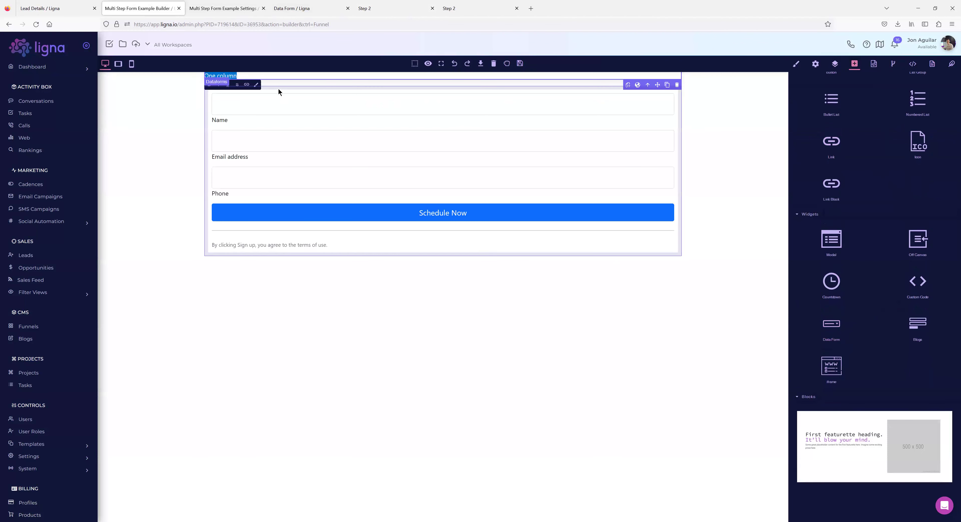
pyautogui.write('Step 2')
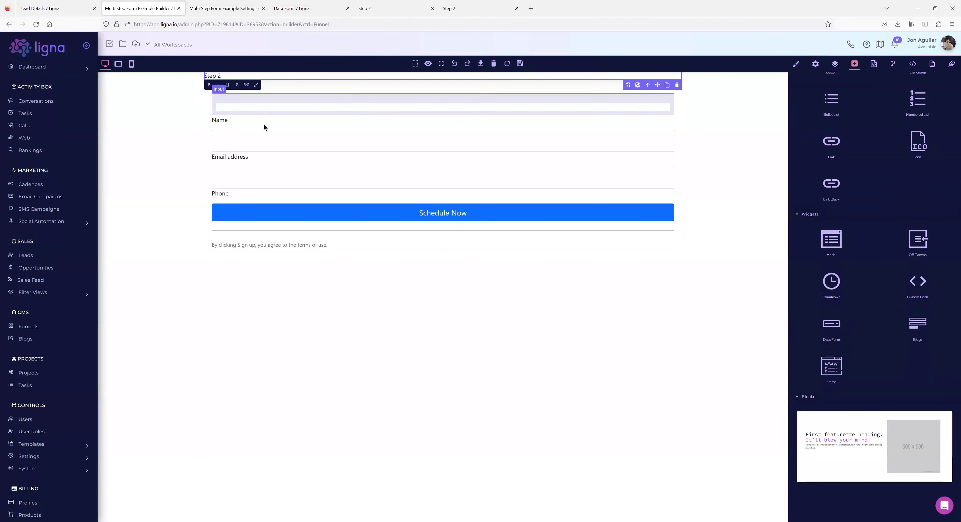
pyautogui.click(204, 111)
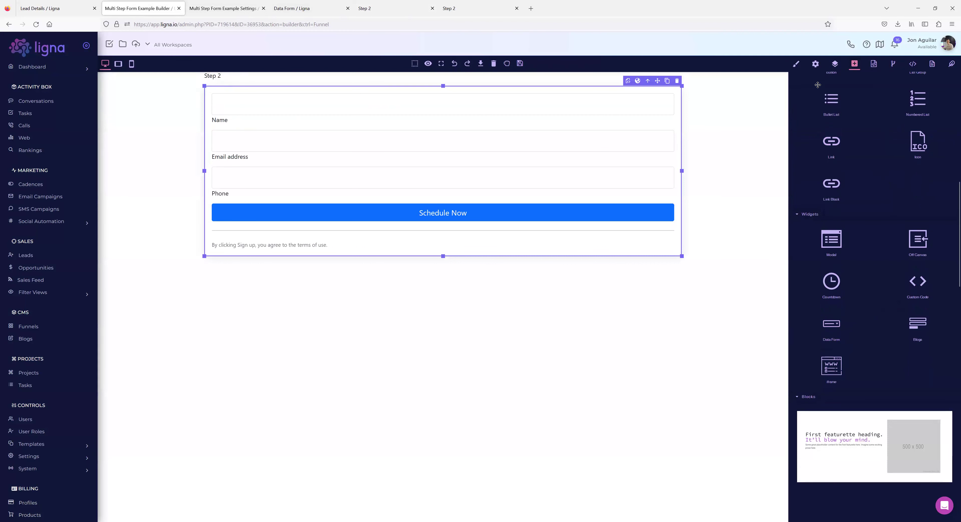
# Embed the Step 1 data form in the widget and save the page.
pyautogui.click(815, 64)
pyautogui.click(858, 98)
pyautogui.click(858, 105)
pyautogui.click(519, 64)
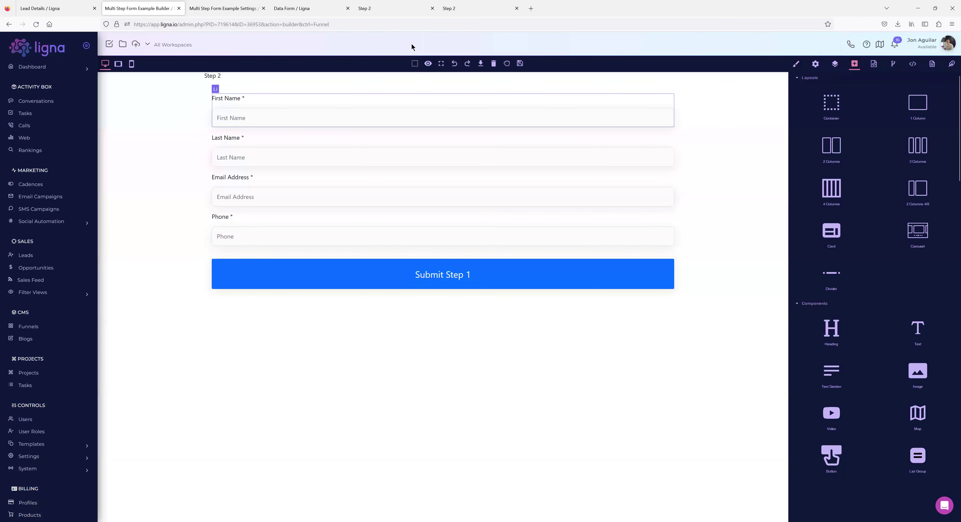
# Reload the live Step 2 page to confirm the new heading and form.
pyautogui.click(383, 9)
pyautogui.click(33, 27)
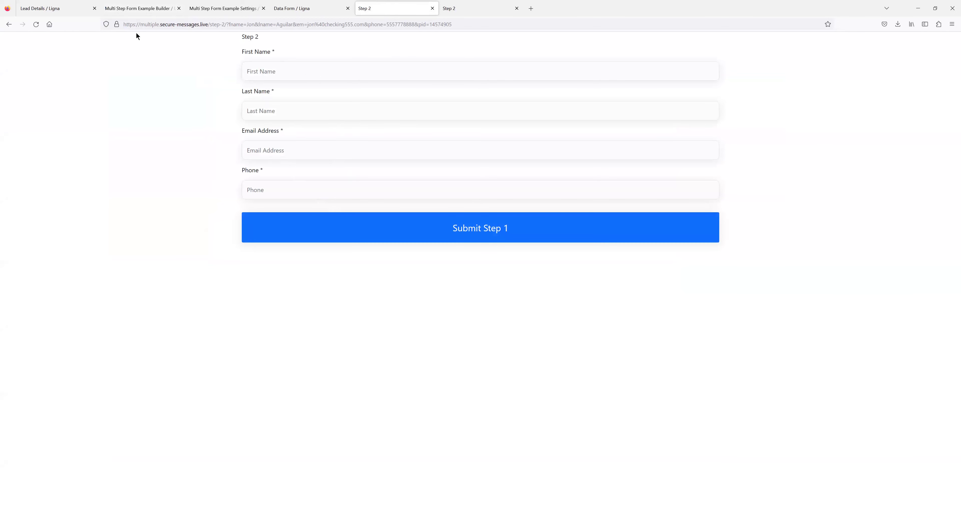
pyautogui.click(128, 9)
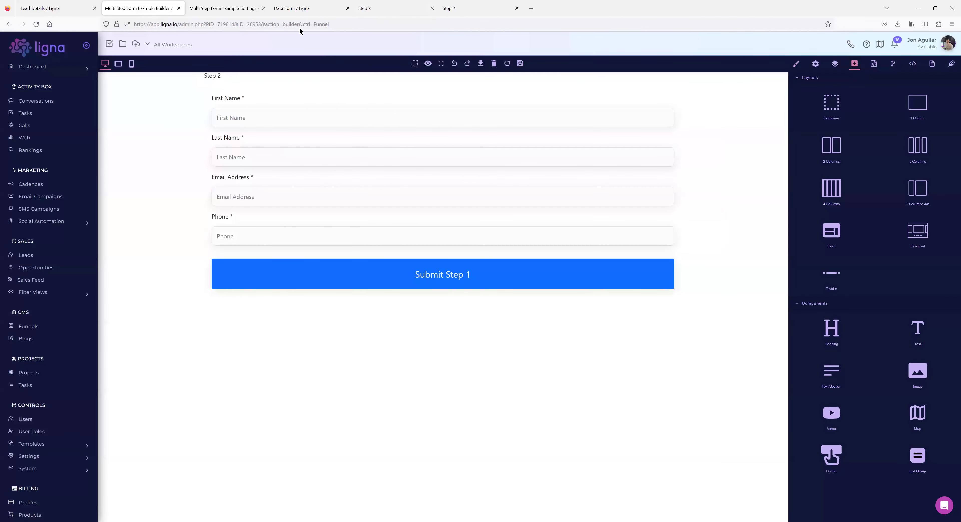
pyautogui.click(220, 8)
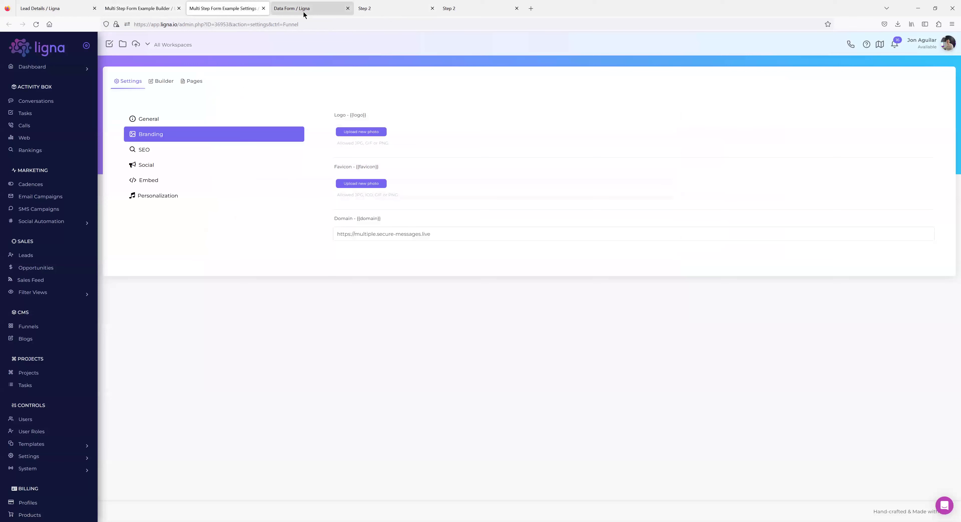
# Create a data form named 'Step 2' from Data Forms and open it for editing.
pyautogui.click(304, 15)
pyautogui.click(237, 72)
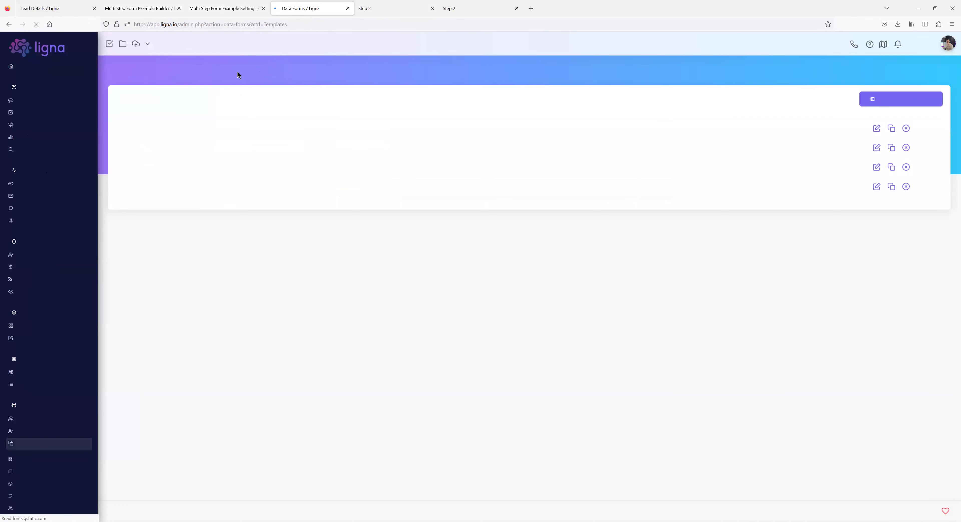
pyautogui.click(910, 99)
pyautogui.write('Step 2')
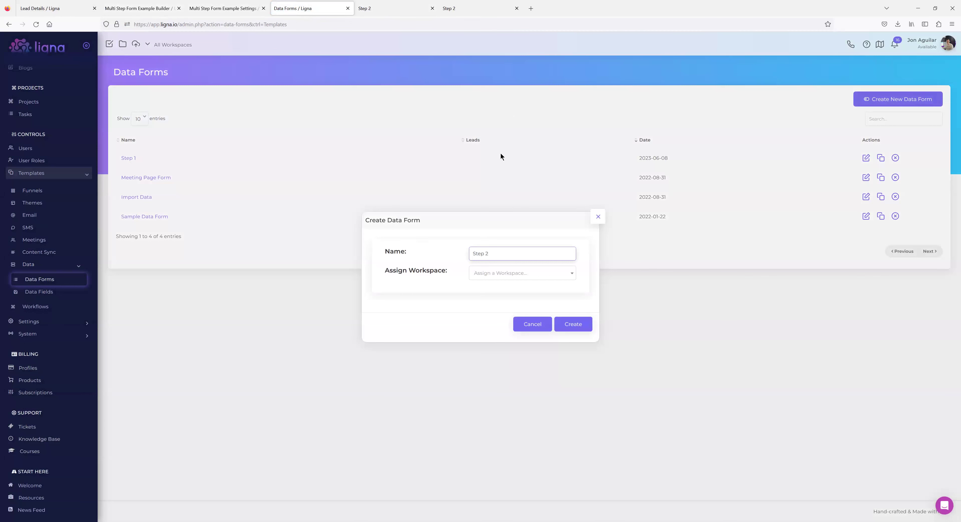
pyautogui.click(572, 323)
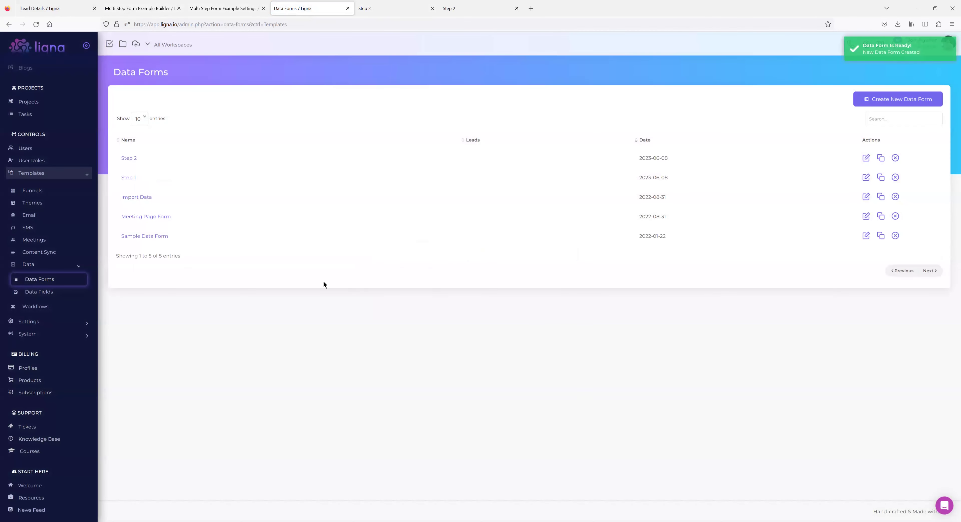
pyautogui.click(131, 158)
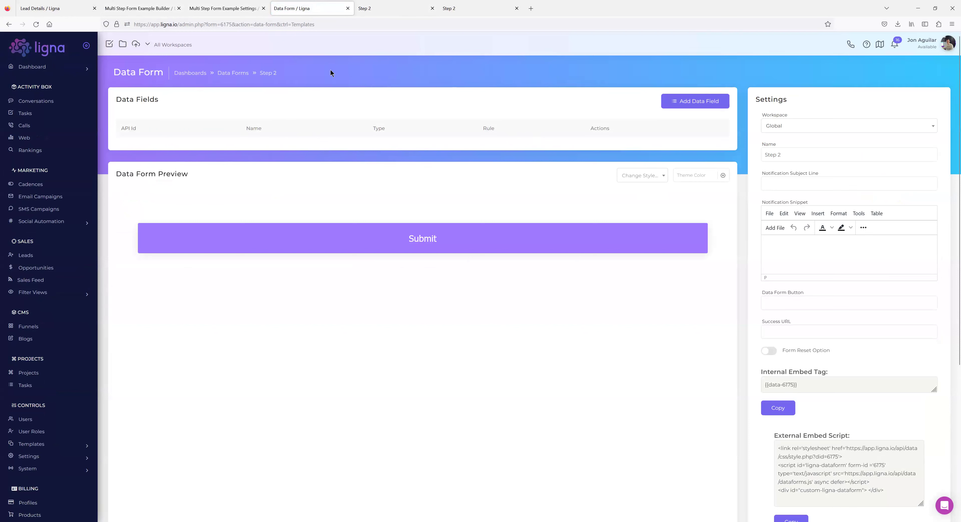
pyautogui.click(377, 8)
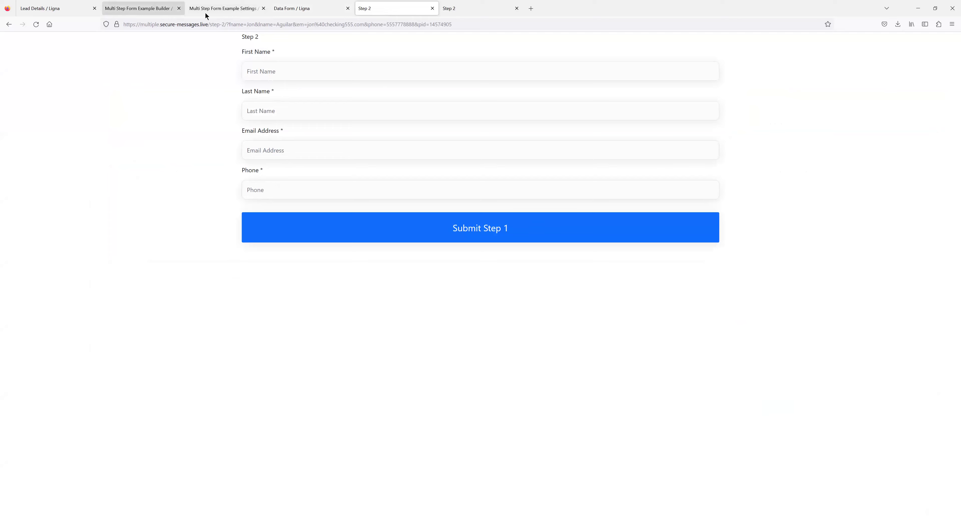
pyautogui.click(164, 9)
pyautogui.click(209, 9)
# Add a Hidden data field named 'First Name' to the Step 2 form.
pyautogui.click(298, 9)
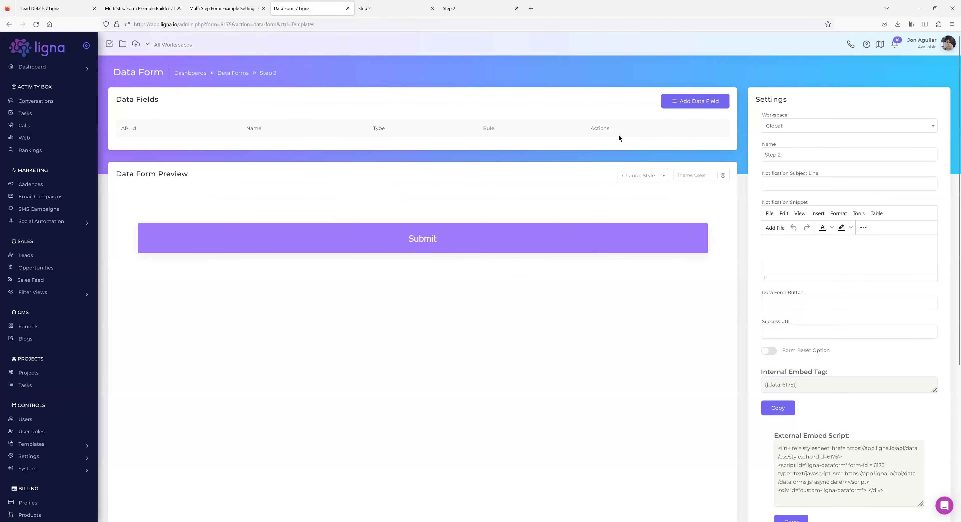
pyautogui.click(691, 105)
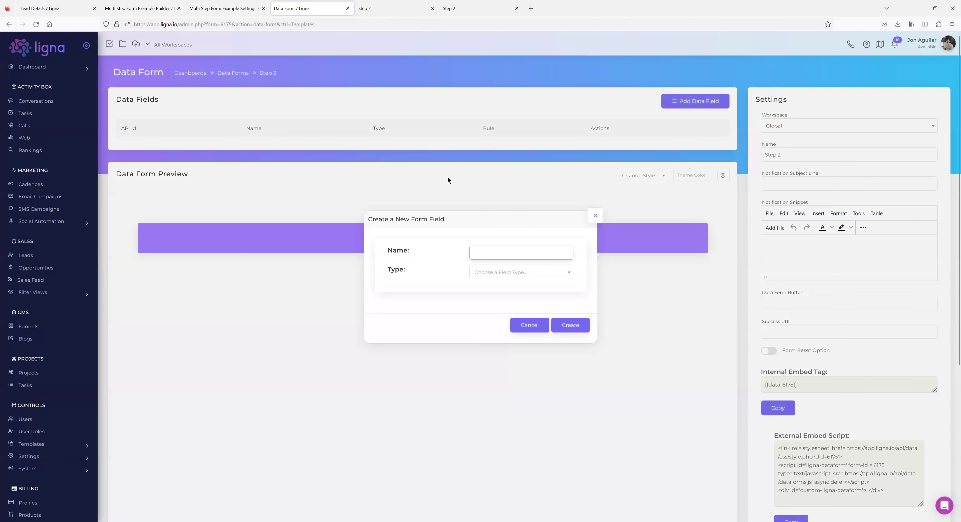
pyautogui.write('First Name')
pyautogui.click(533, 280)
pyautogui.scroll(-1, 510, 306)
pyautogui.scroll(-2, 509, 305)
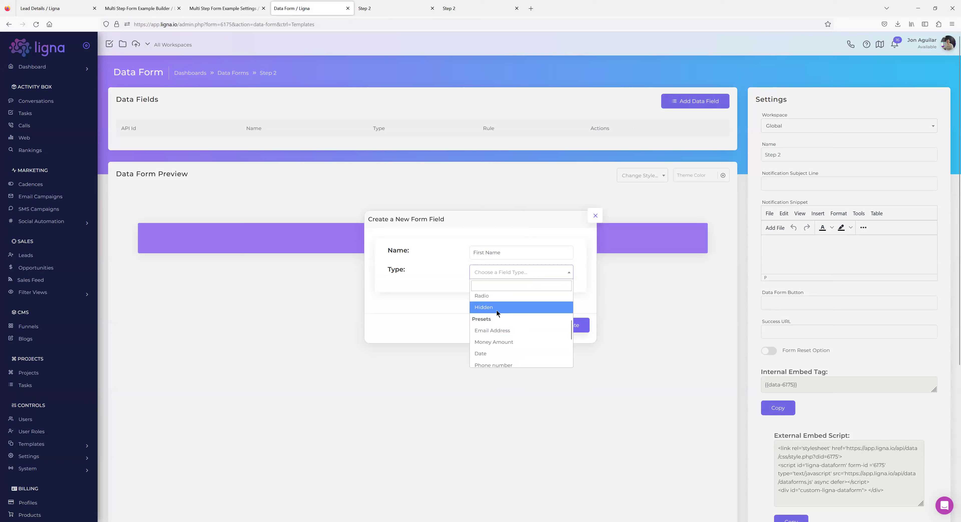
pyautogui.click(493, 308)
pyautogui.click(571, 326)
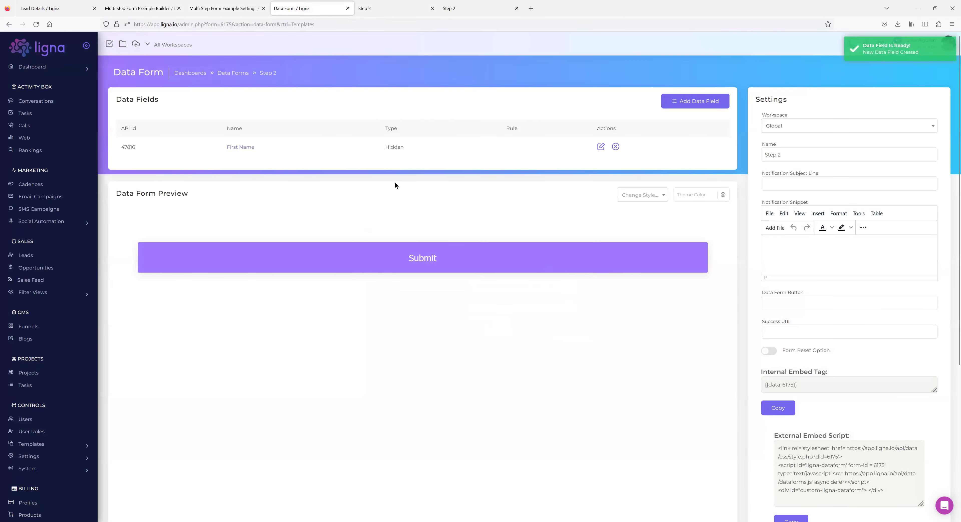
# Map the First Name field to the First Name contact field.
pyautogui.click(248, 148)
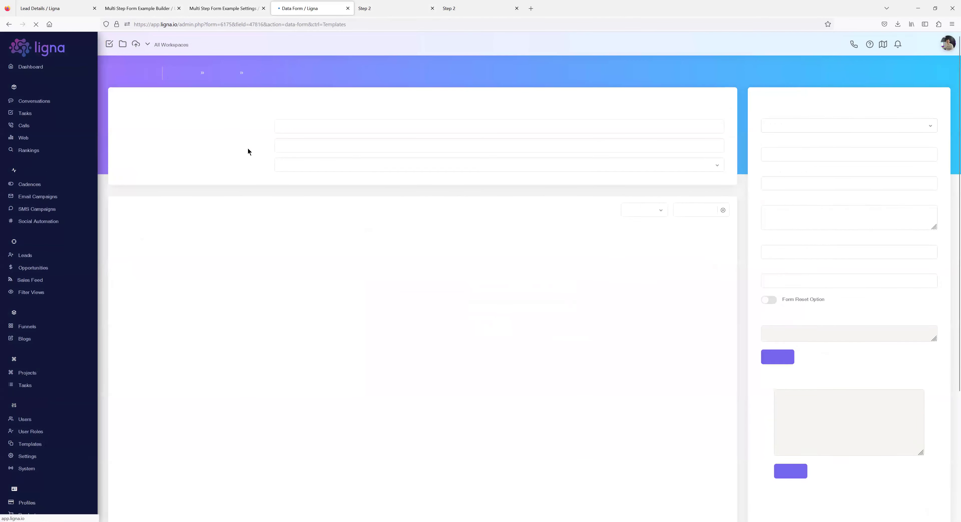
pyautogui.click(300, 167)
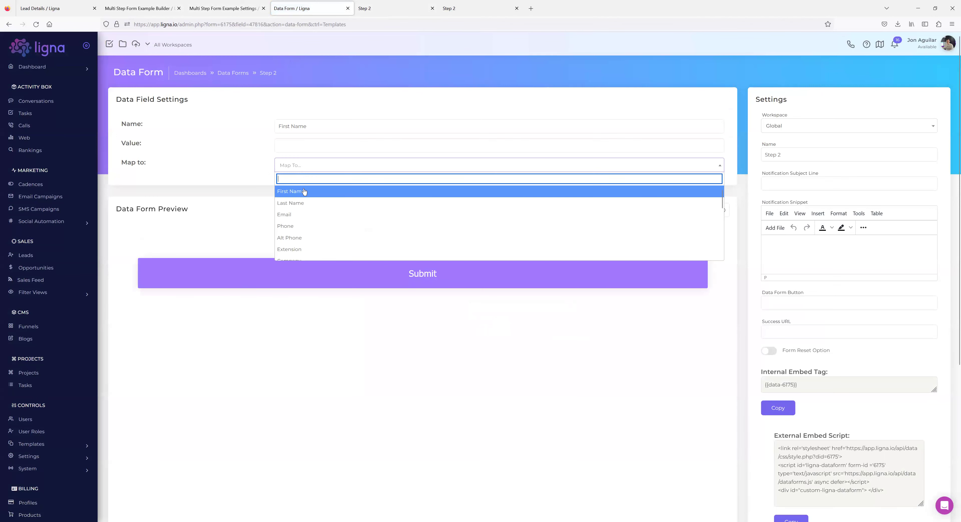
pyautogui.click(304, 192)
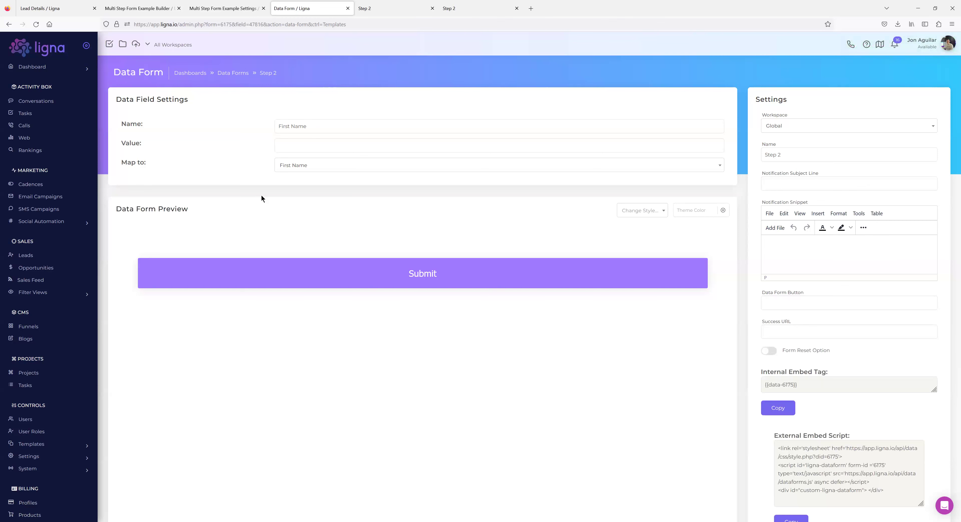
# Check the fname parameter in the live Step 2 page's URL.
pyautogui.click(370, 11)
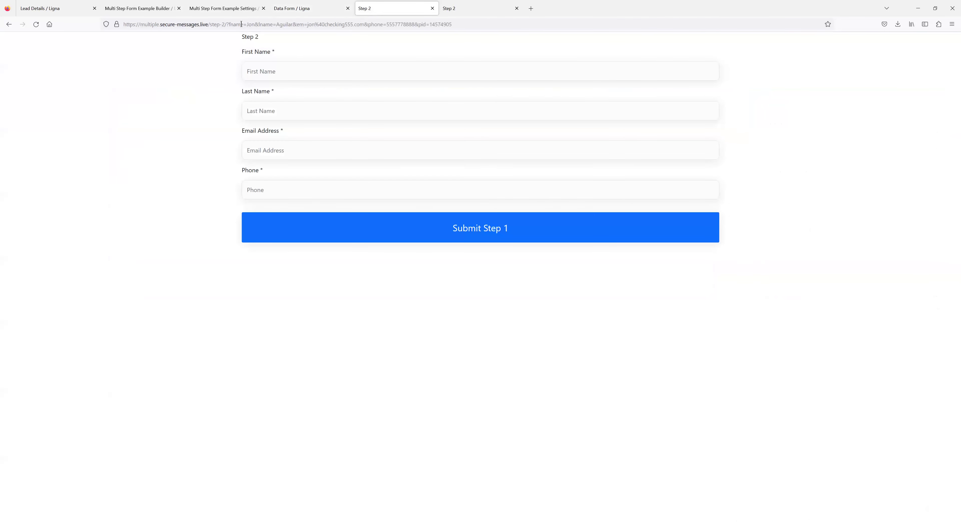
pyautogui.moveTo(244, 23); pyautogui.dragTo(228, 21)
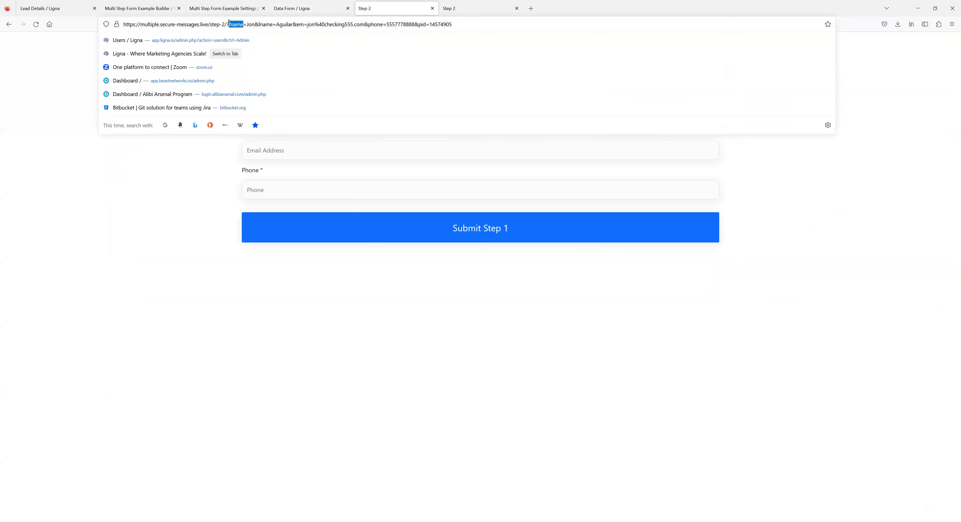
pyautogui.click(146, 230)
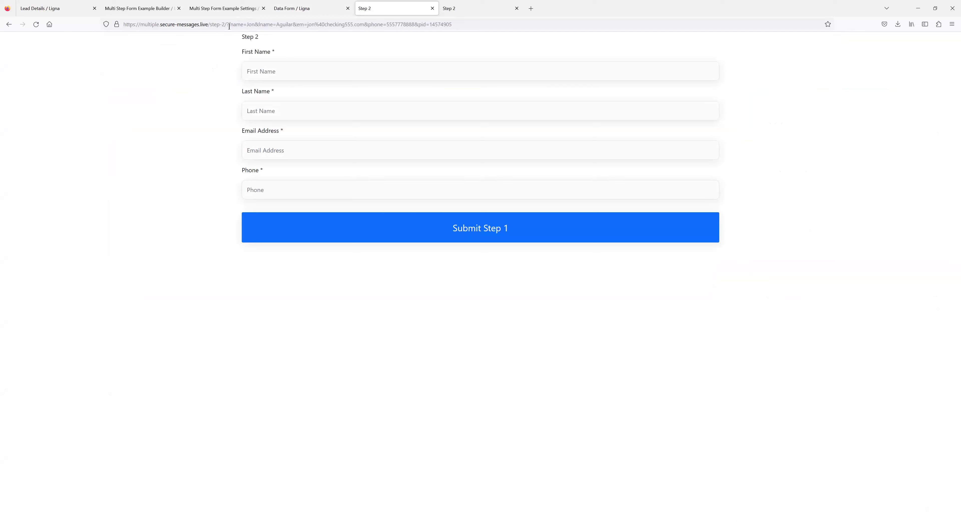
# Set the hidden First Name field's value to {{get.fname}} and copy the form's embed tag.
pyautogui.click(319, 12)
pyautogui.click(295, 150)
pyautogui.write('{{get.fname')
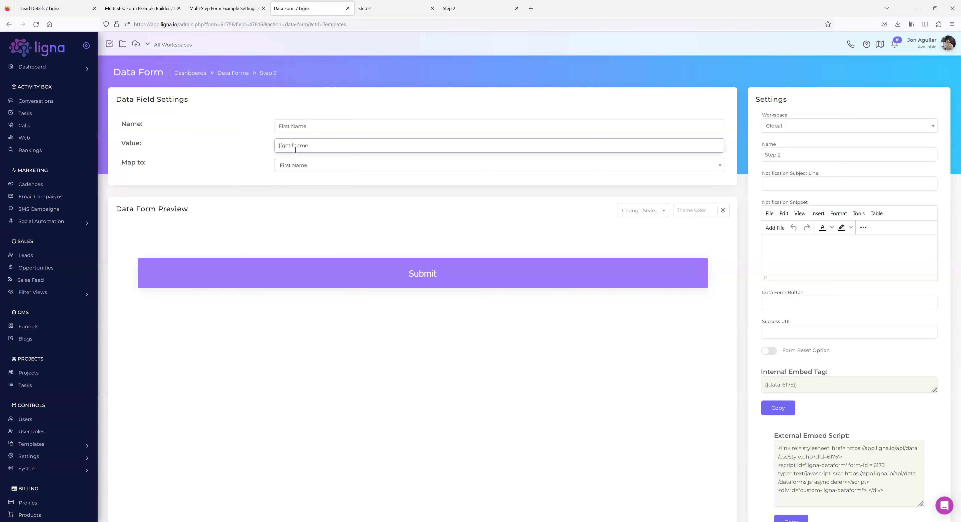
pyautogui.click(231, 175)
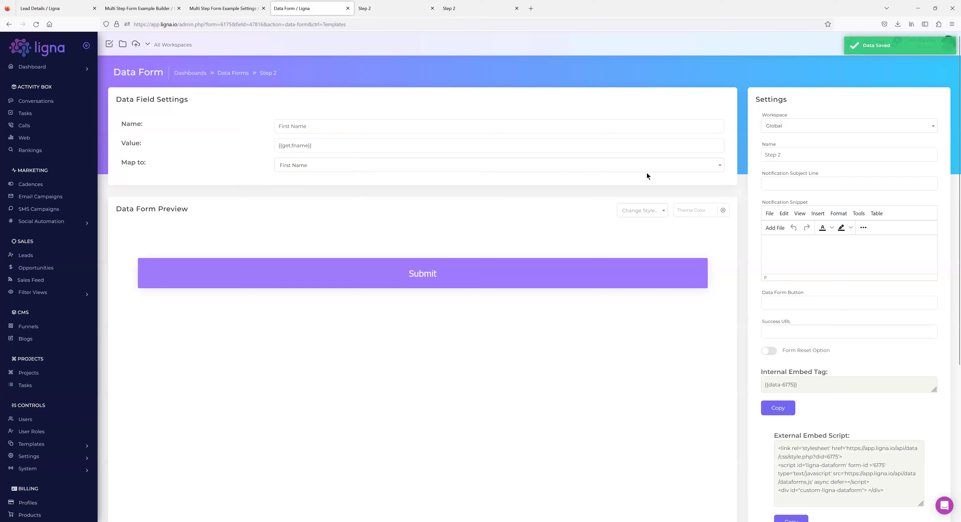
pyautogui.click(778, 408)
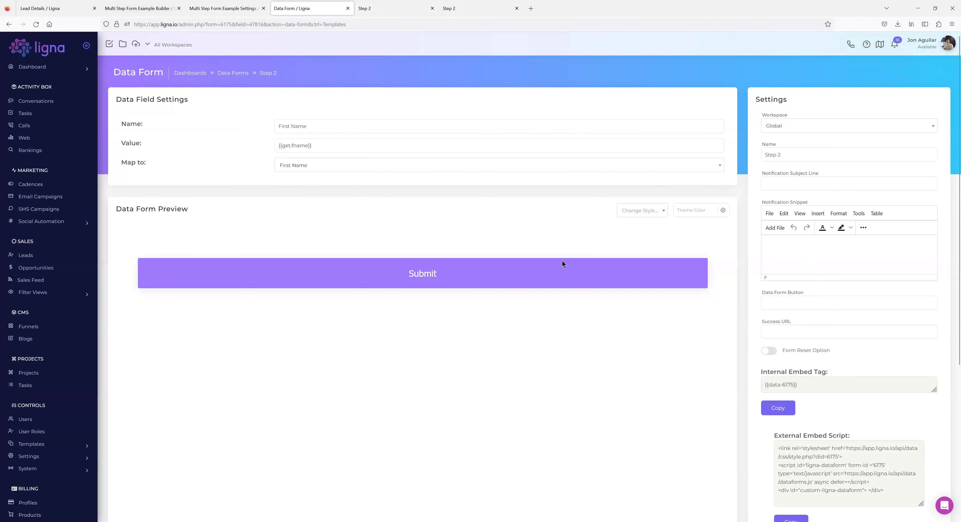
# Open the form block's component settings in the funnel builder, then reload the builder.
pyautogui.click(135, 13)
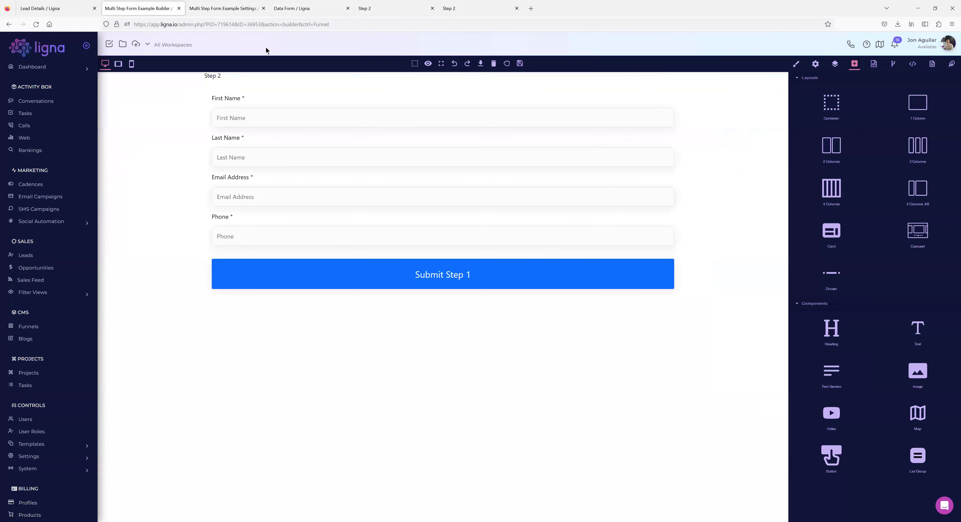
pyautogui.click(209, 94)
pyautogui.click(816, 65)
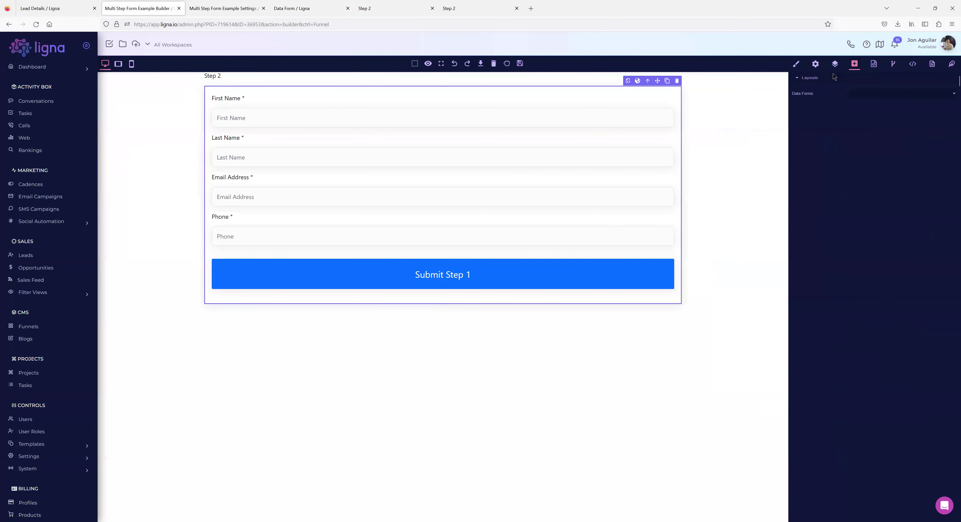
pyautogui.click(862, 92)
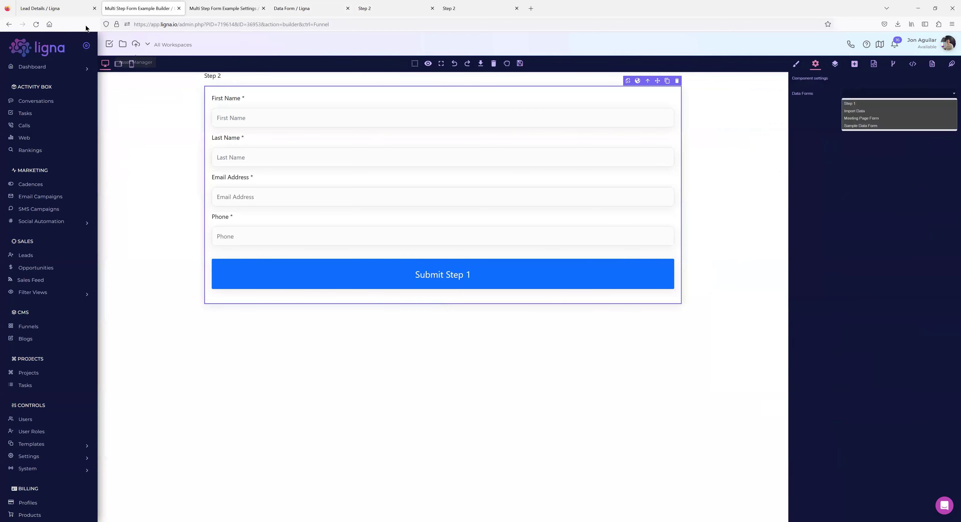
pyautogui.click(35, 24)
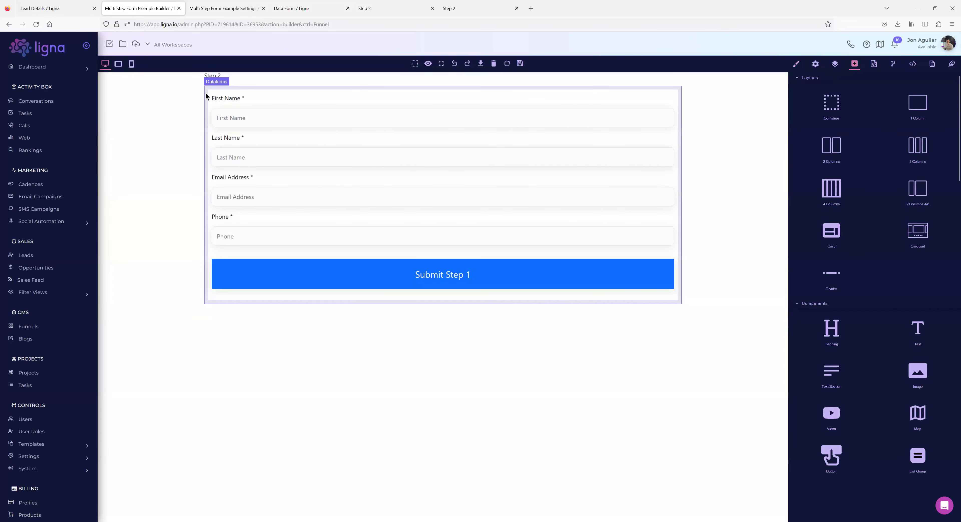
# Switch the form block to the Step 2 data form and save the page.
pyautogui.click(208, 94)
pyautogui.click(817, 65)
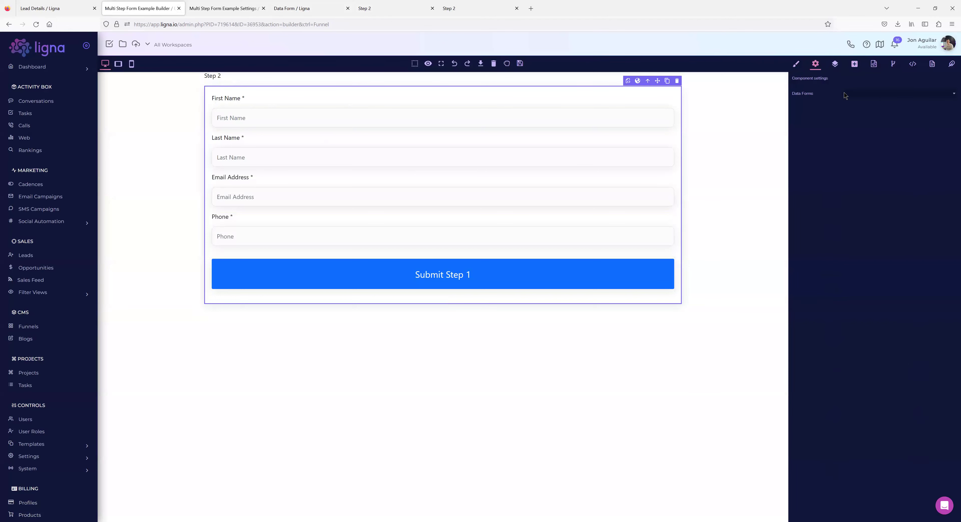
pyautogui.click(845, 95)
pyautogui.click(860, 110)
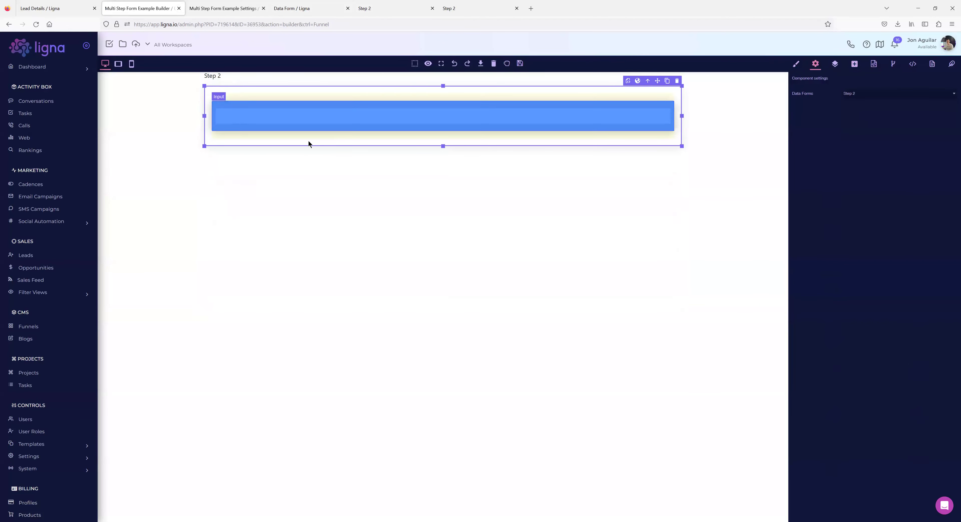
pyautogui.click(520, 64)
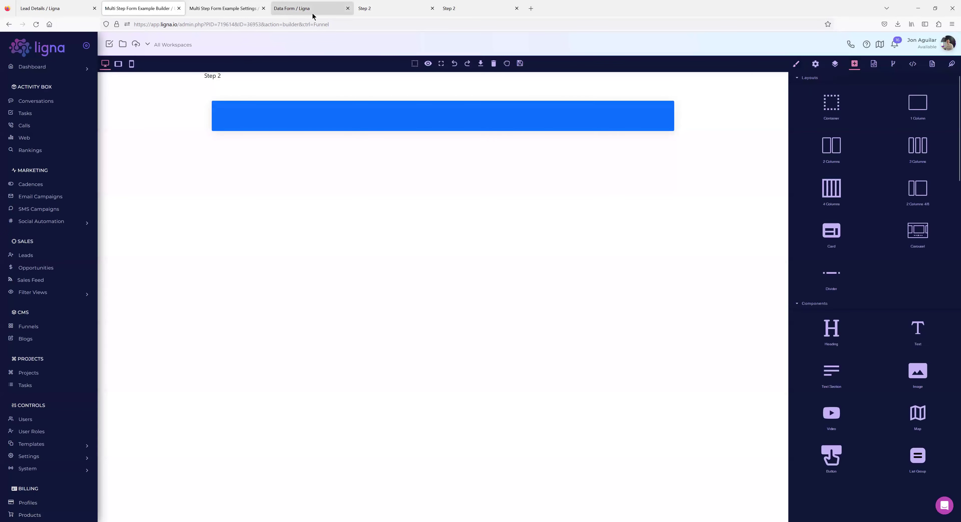
# Change the data form's button label to 'Submit Step 2'.
pyautogui.click(312, 11)
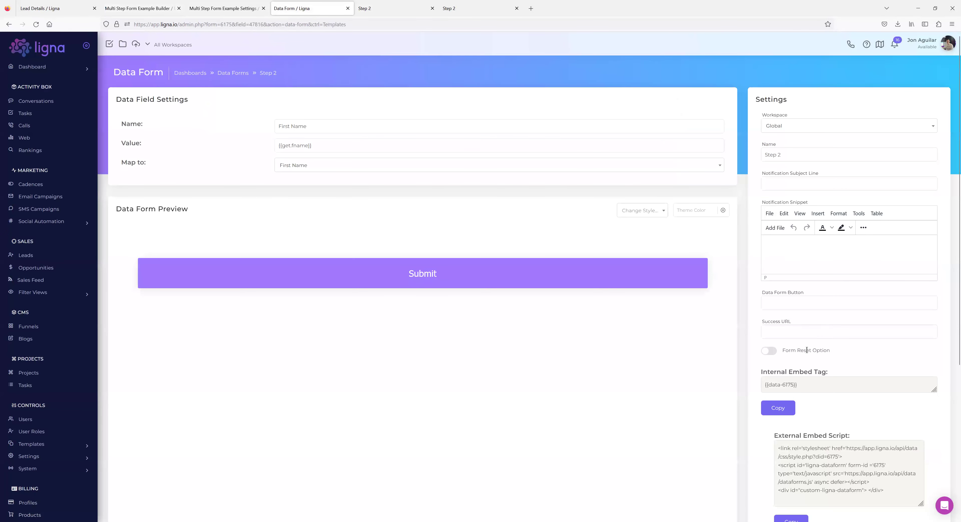
pyautogui.click(828, 302)
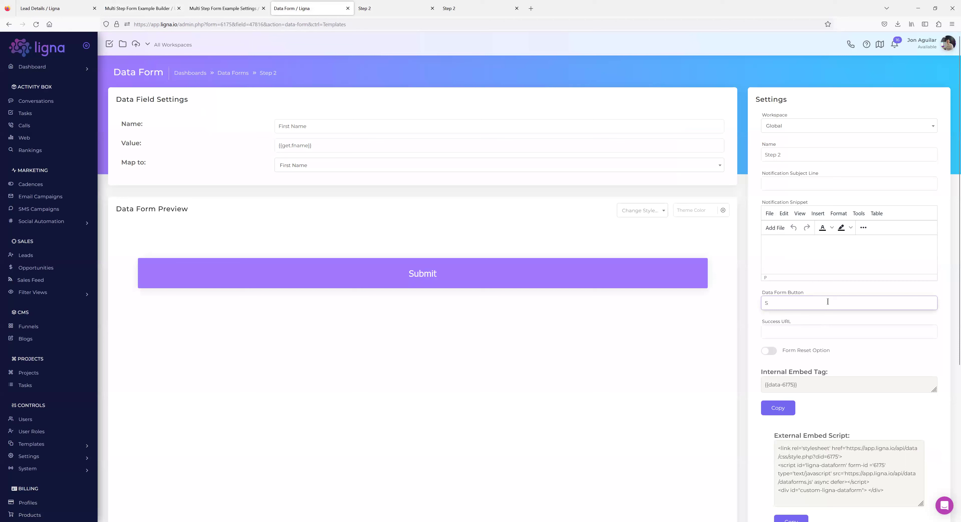
pyautogui.press('BackSpace')
pyautogui.press('BackSpace')
pyautogui.press('BackSpace')
pyautogui.press('BackSpace')
pyautogui.press('BackSpace')
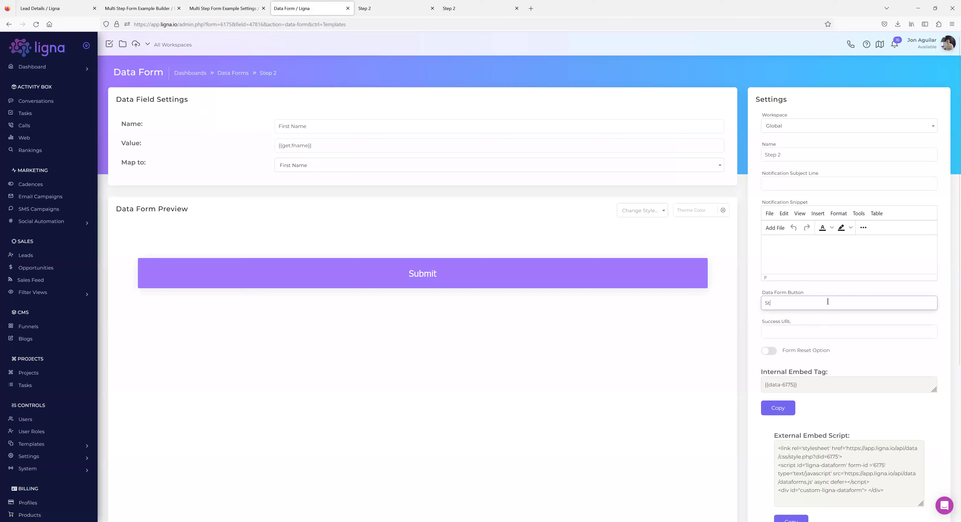
pyautogui.write('Submit Step 2')
pyautogui.click(744, 293)
# Reload the live Step 2 page and inspect the form's markup for the hidden input.
pyautogui.click(394, 8)
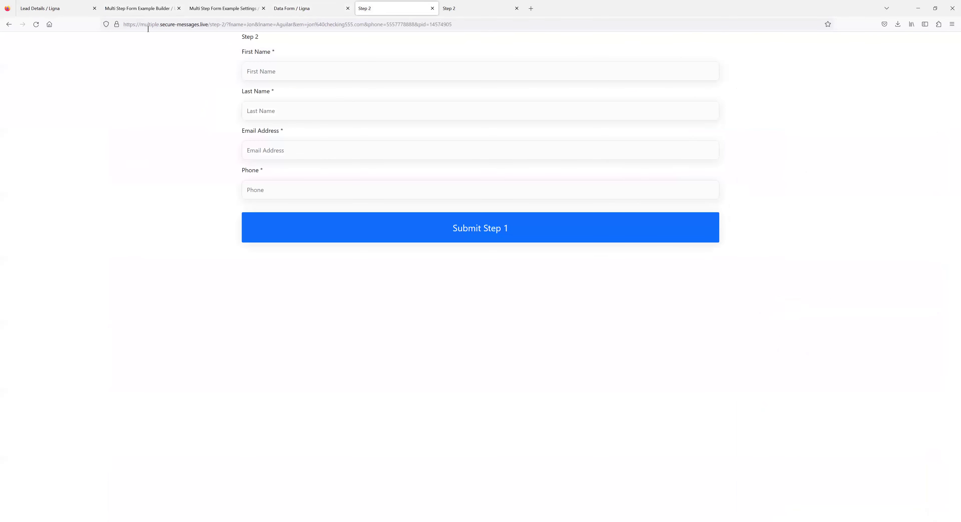
pyautogui.click(36, 24)
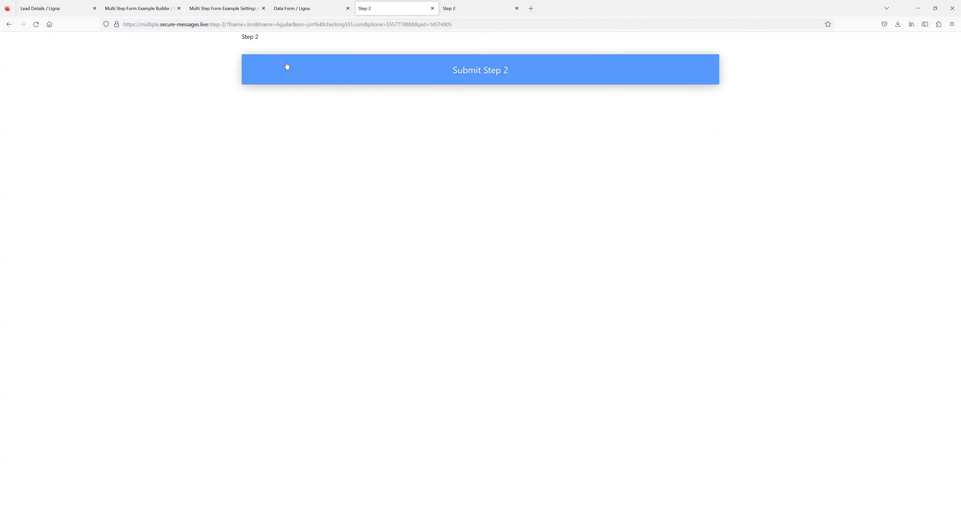
pyautogui.rightClick(271, 47)
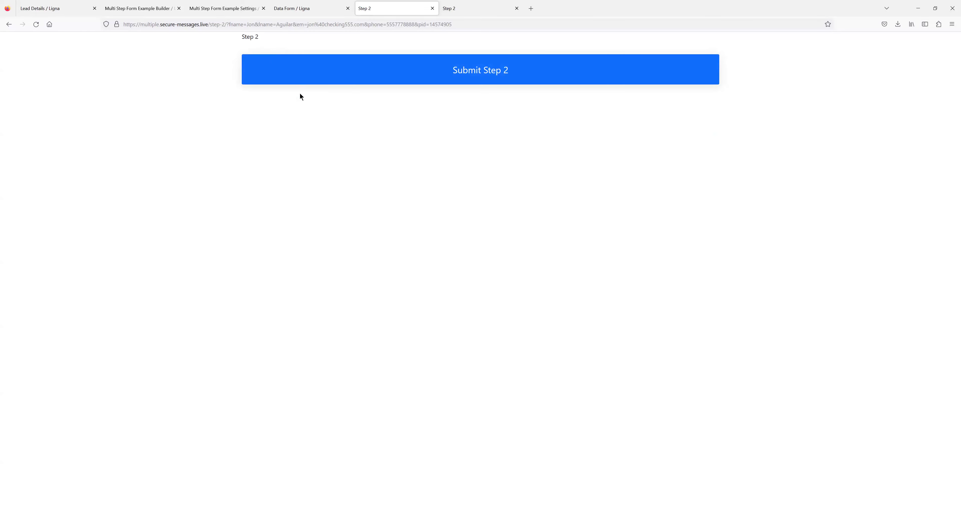
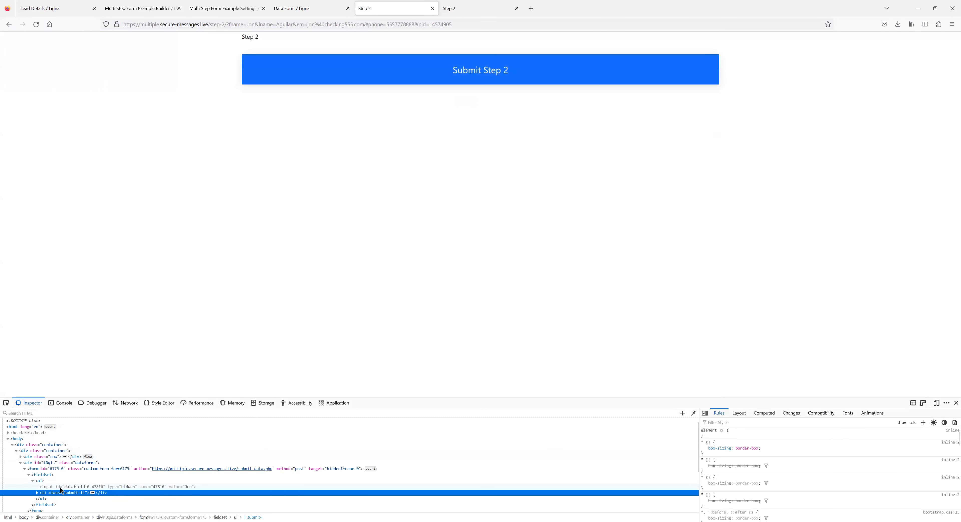
# Inspect the hidden prefilled input in the Inspector, then return to the Ligna Data Form tab.
pyautogui.click(66, 487)
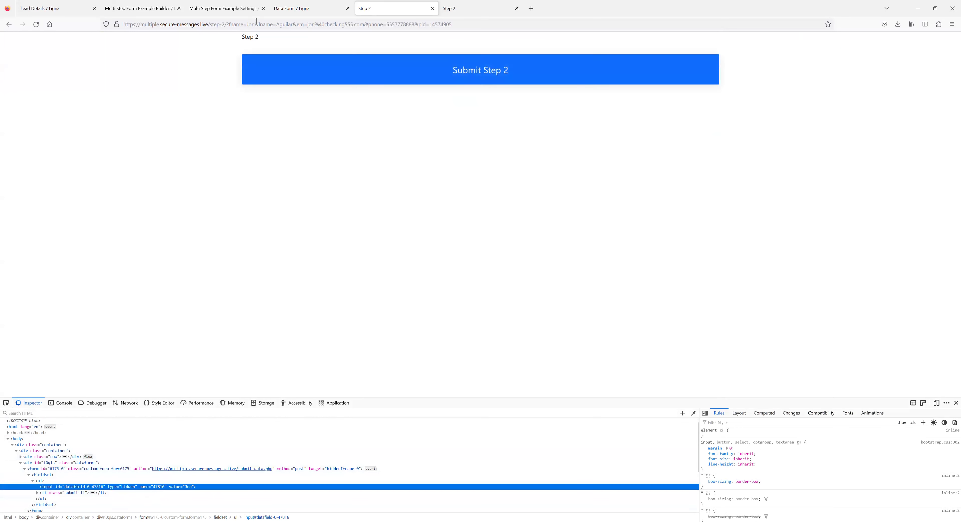
pyautogui.click(284, 12)
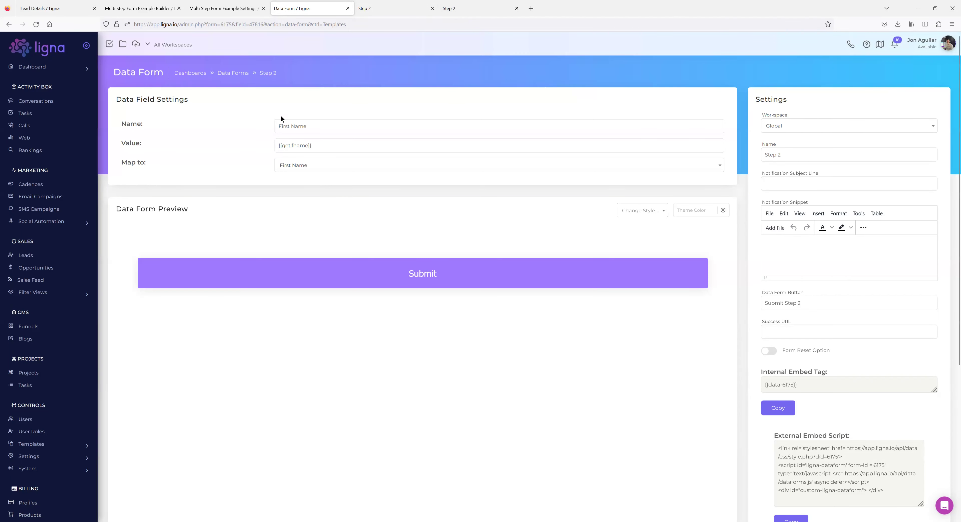
# Add a Text Input data field named 'Last Name' to the Step 2 form.
pyautogui.click(266, 73)
pyautogui.click(687, 101)
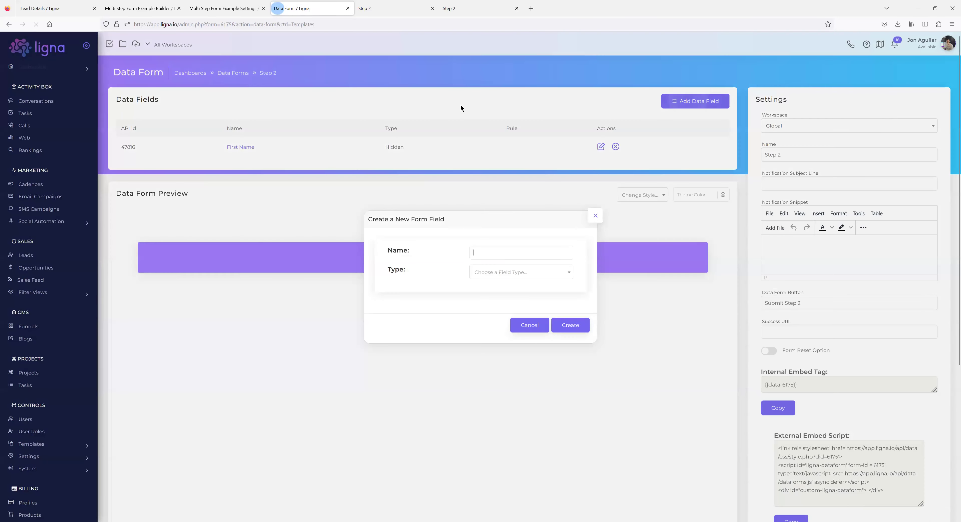
pyautogui.write('Last Name')
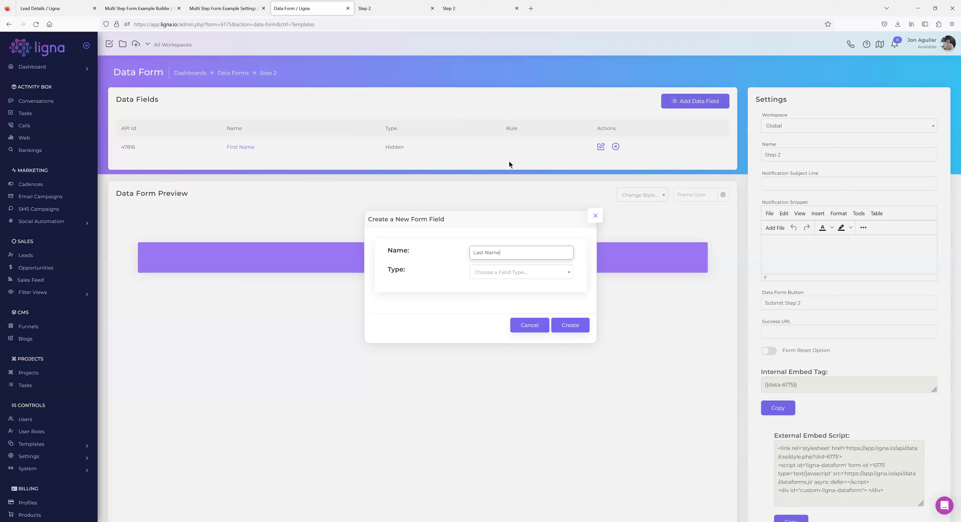
pyautogui.click(508, 271)
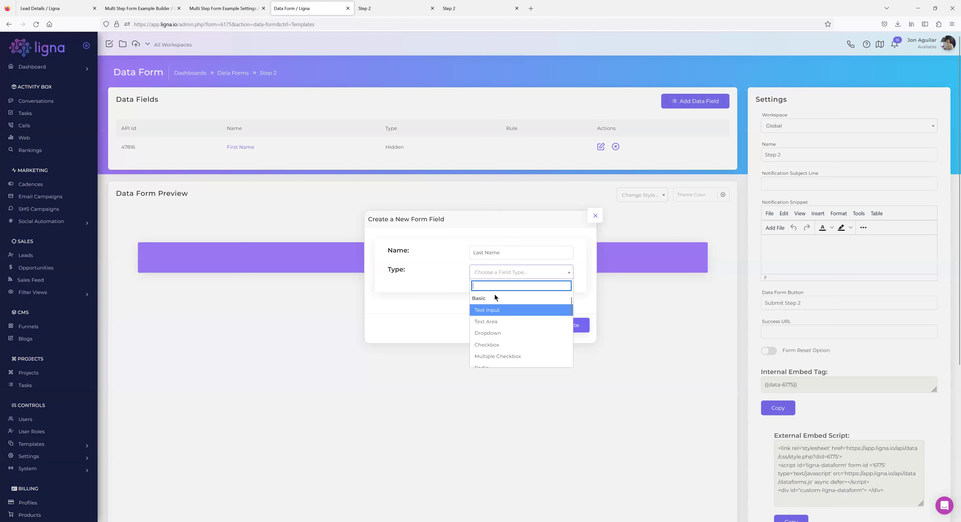
pyautogui.click(490, 310)
pyautogui.click(567, 324)
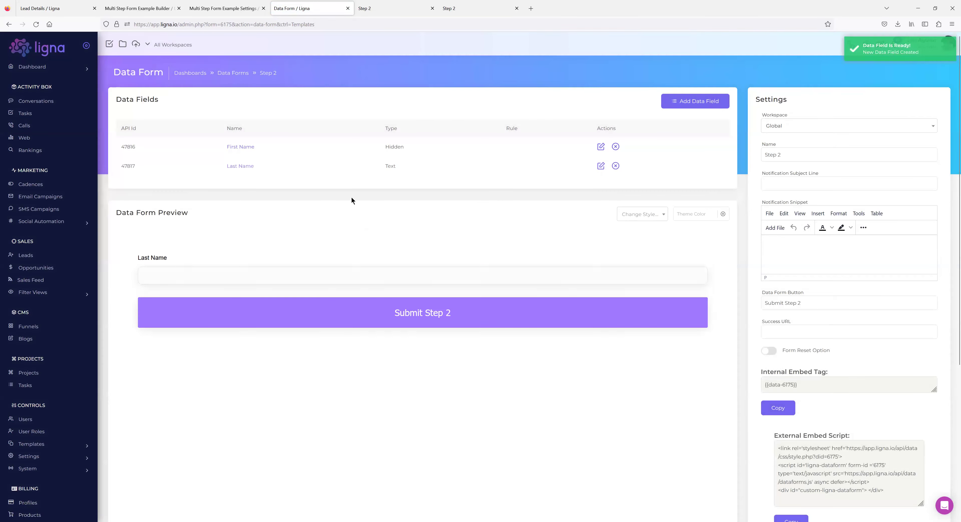
# Map the Last Name field to the Last Name lead field and check the lname URL parameter.
pyautogui.click(244, 167)
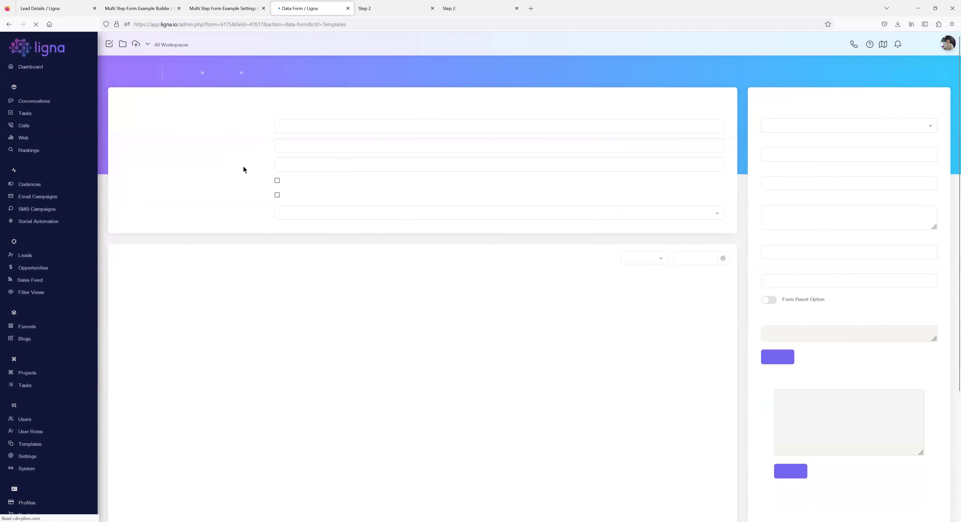
pyautogui.click(298, 213)
pyautogui.click(297, 249)
pyautogui.click(377, 8)
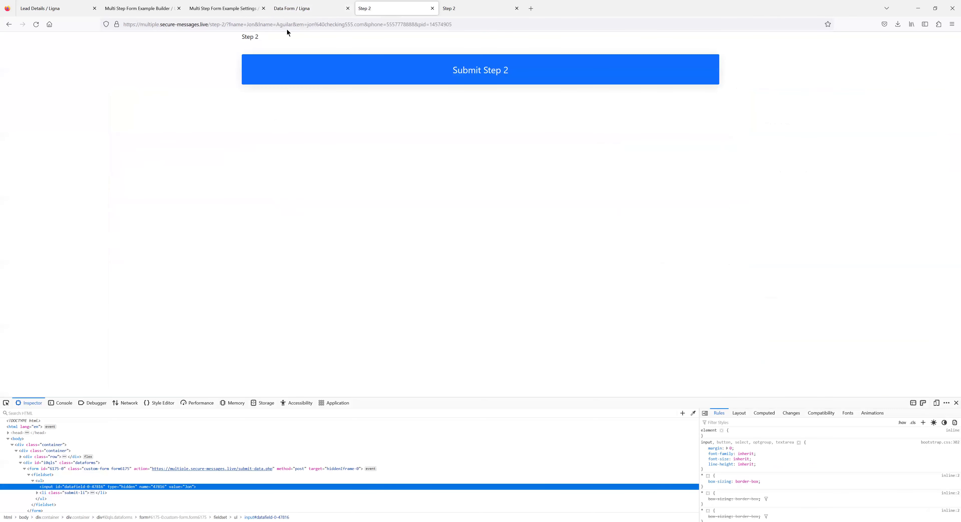
pyautogui.moveTo(271, 24); pyautogui.dragTo(257, 23)
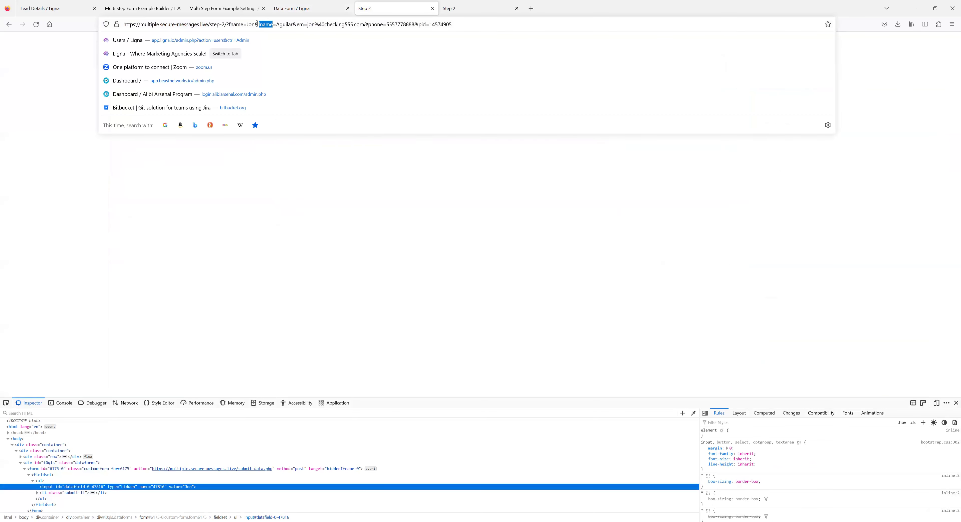
# Back on the Step 2 field list, delete the Last Name text field.
pyautogui.click(304, 11)
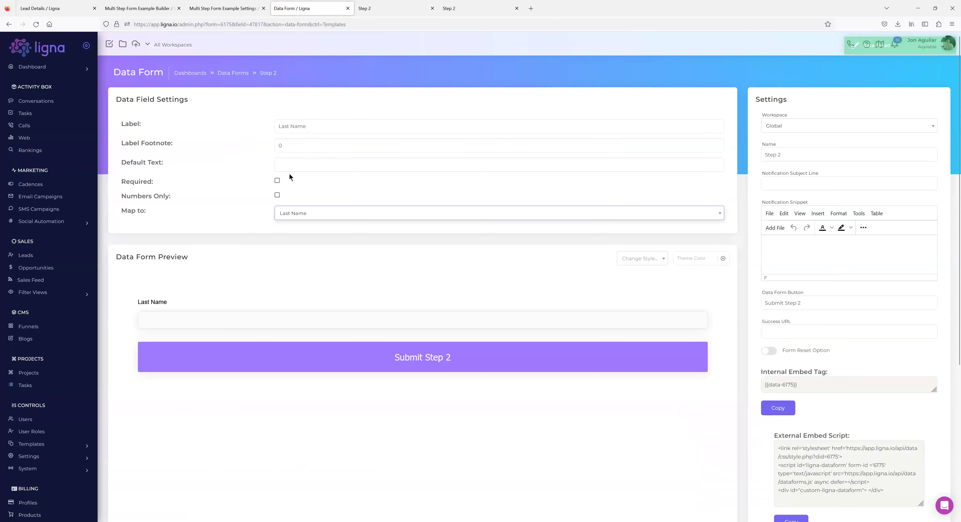
pyautogui.hotkey('alt', 'Left')
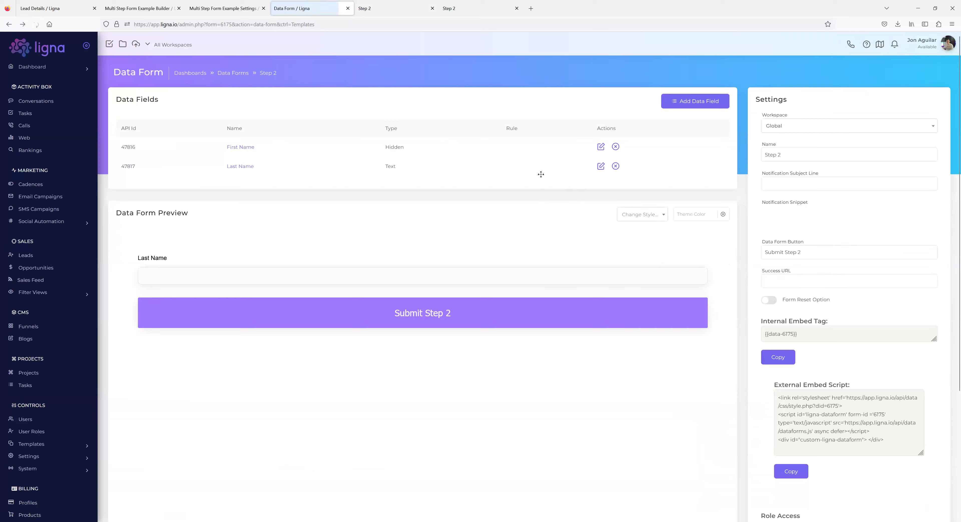
pyautogui.click(616, 166)
# Confirm the deletion and recreate 'Last Name' as a Hidden field.
pyautogui.click(460, 316)
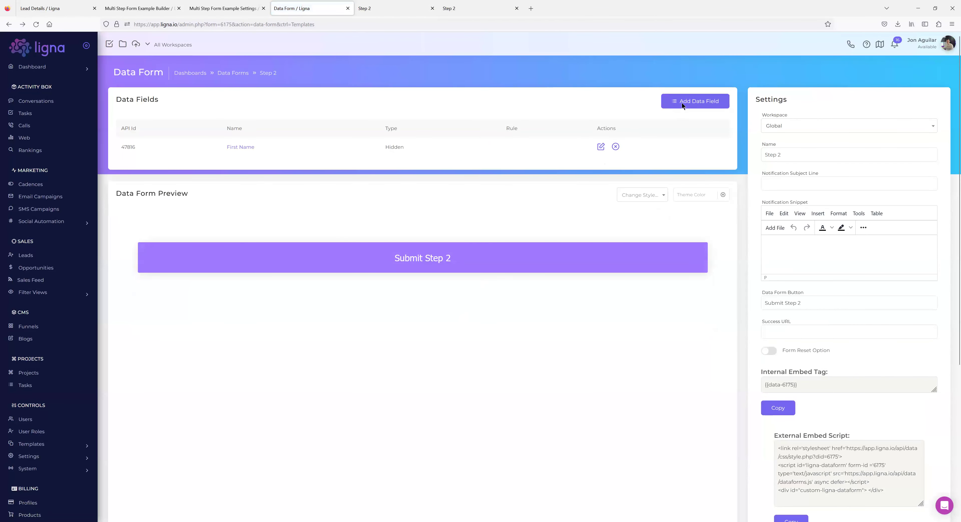
pyautogui.click(682, 104)
pyautogui.write('Last Name')
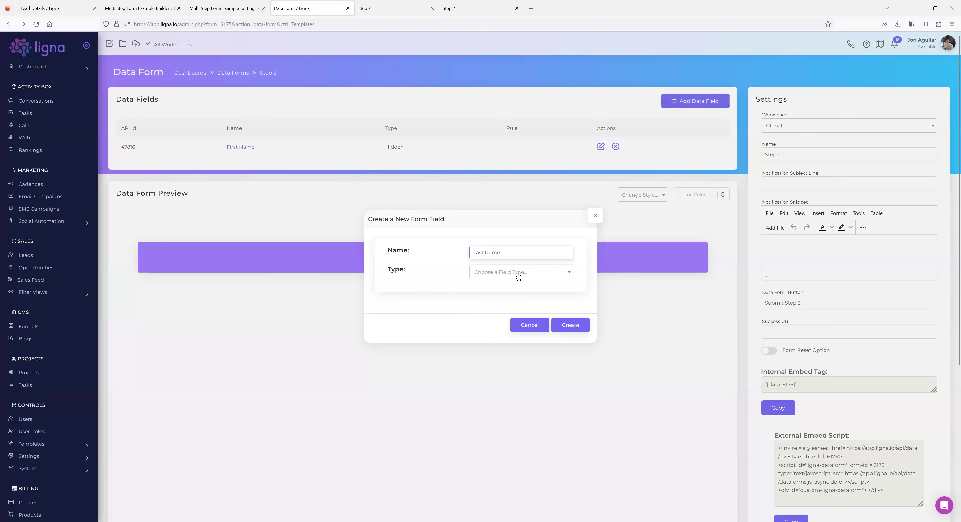
pyautogui.click(515, 278)
pyautogui.scroll(-3, 514, 309)
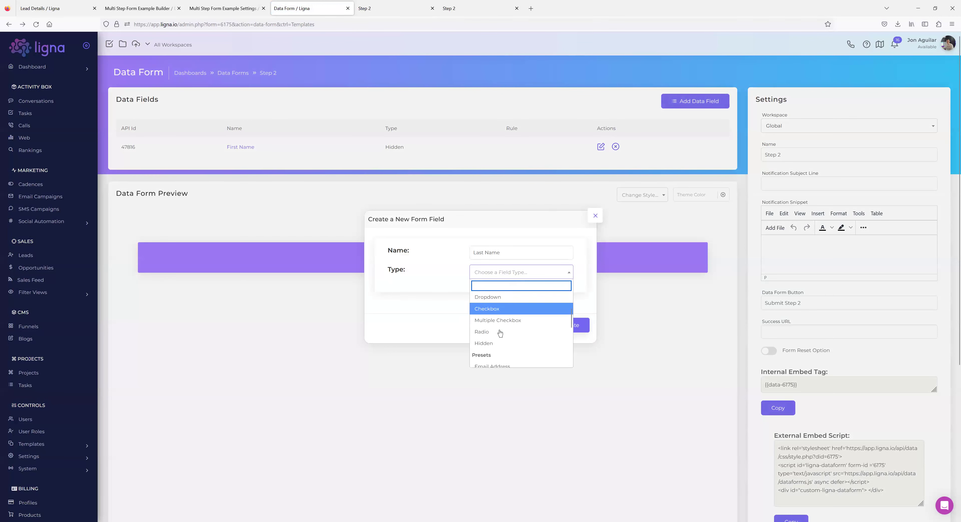
pyautogui.click(517, 339)
pyautogui.click(580, 327)
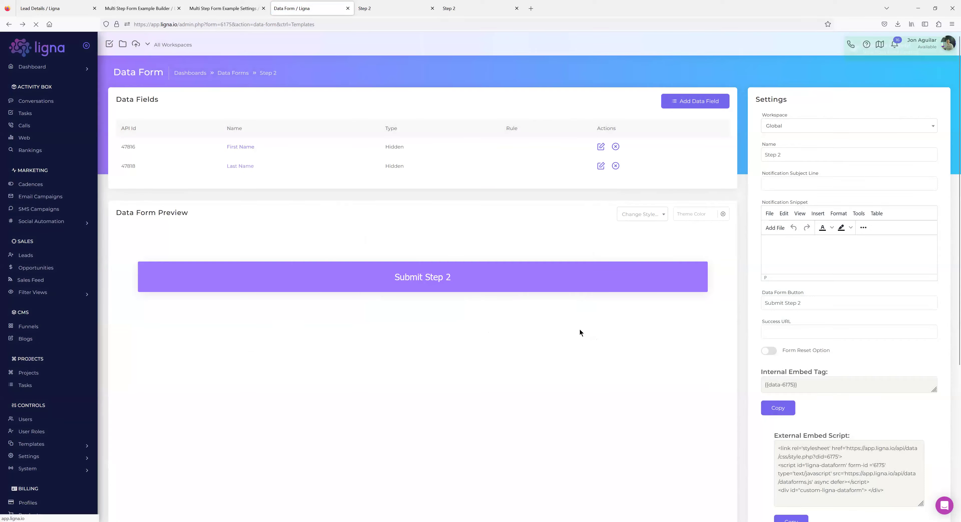
# Give the hidden Last Name field value {{get.lname}}, map it to Last Name, and view the Step 2 page.
pyautogui.click(242, 168)
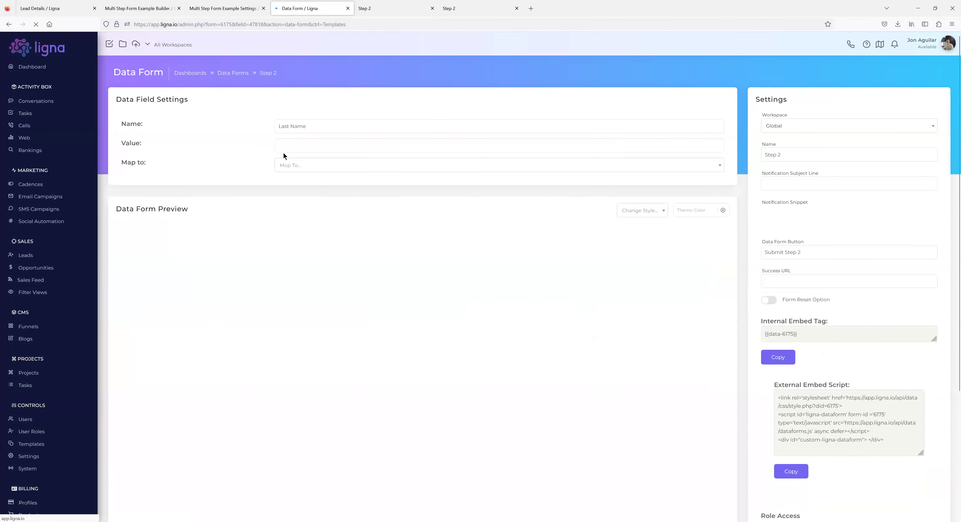
pyautogui.click(295, 146)
pyautogui.write('{{get.lname')
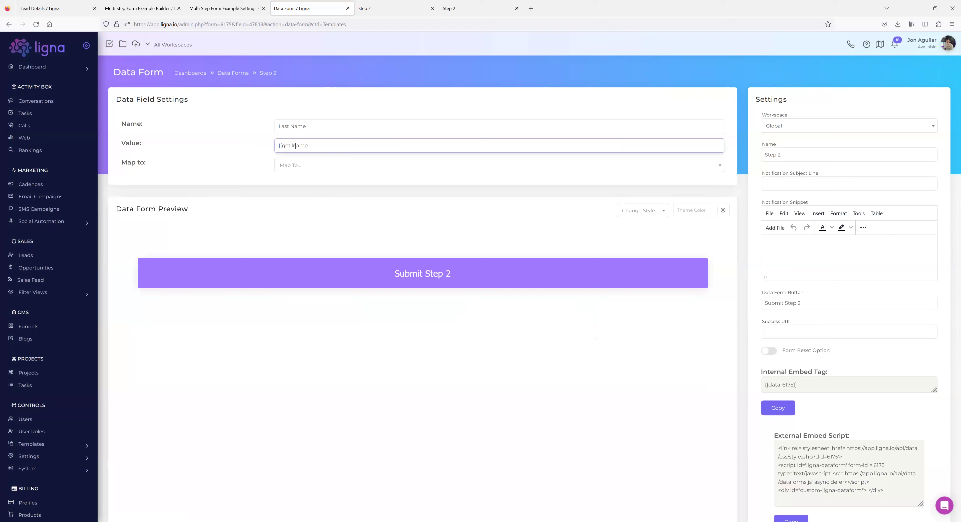
pyautogui.write('}}')
pyautogui.click(302, 166)
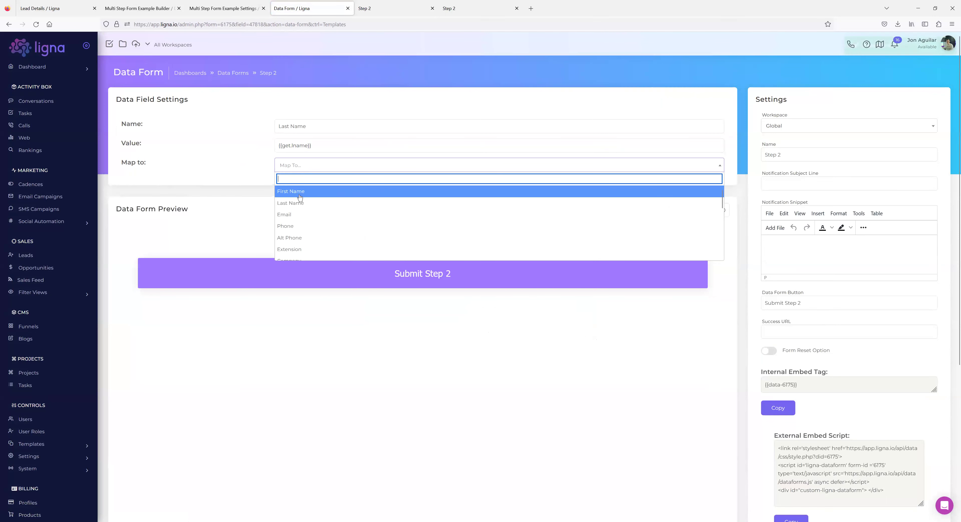
pyautogui.click(295, 186)
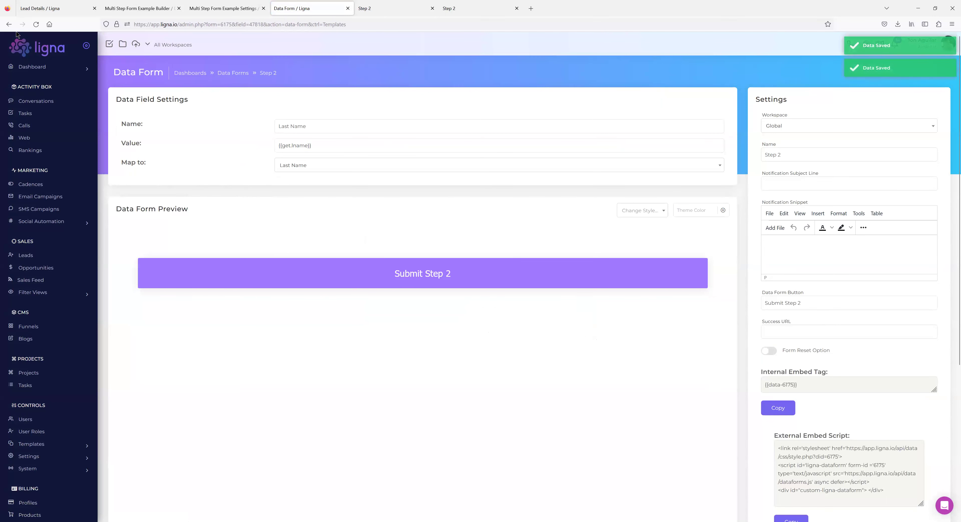
pyautogui.click(9, 24)
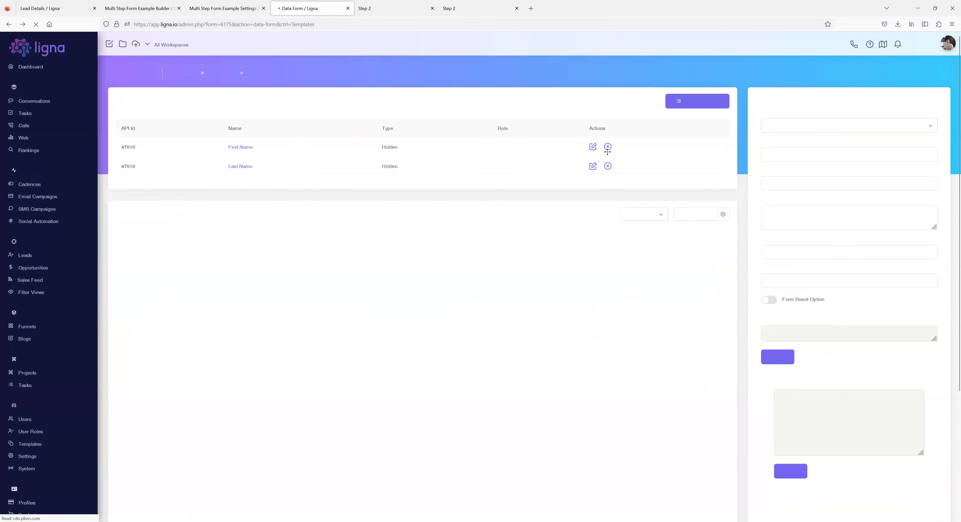
pyautogui.click(376, 9)
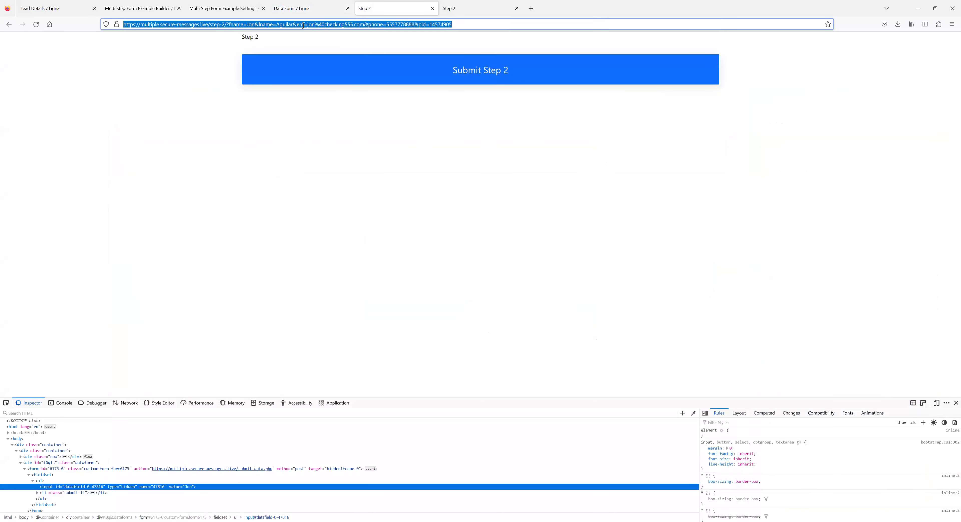
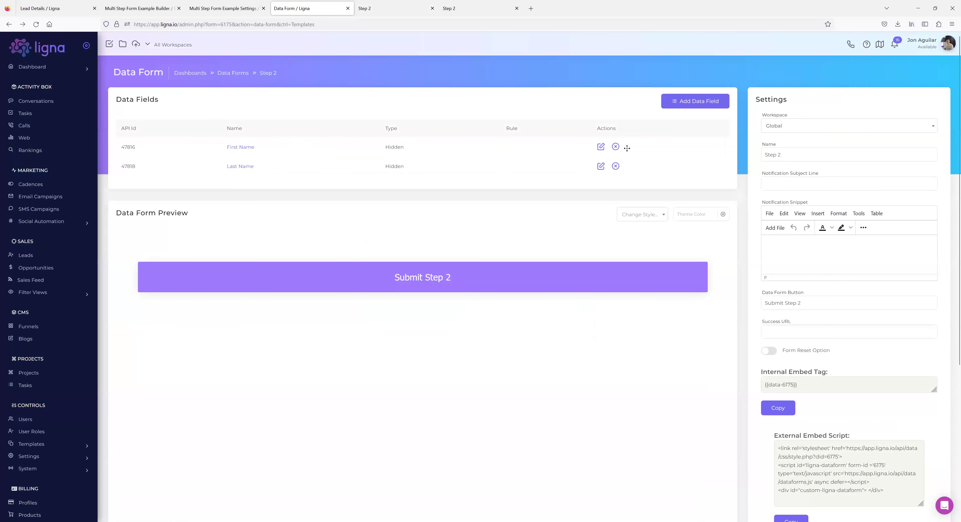
# Create a new Hidden data field named 'Email Address' on the Step 2 form.
pyautogui.click(685, 101)
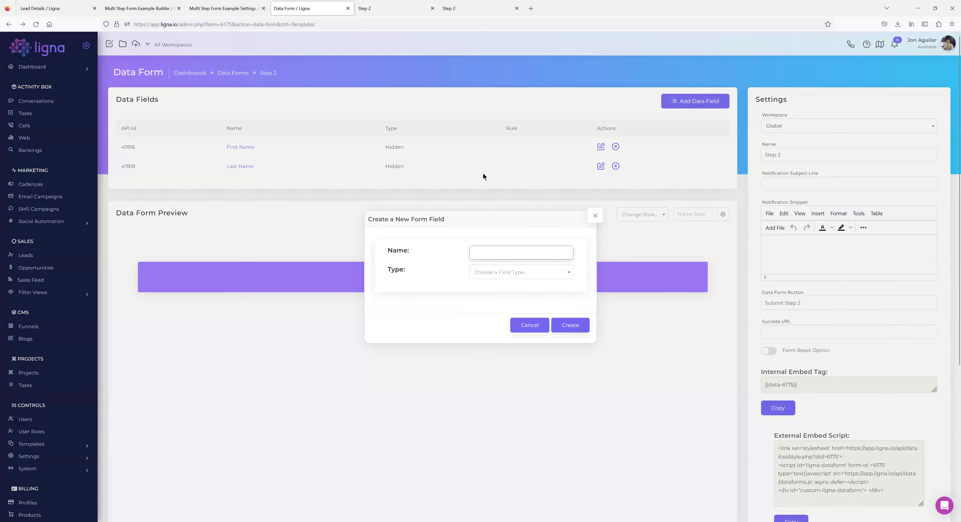
pyautogui.write('Email Address')
pyautogui.click(510, 272)
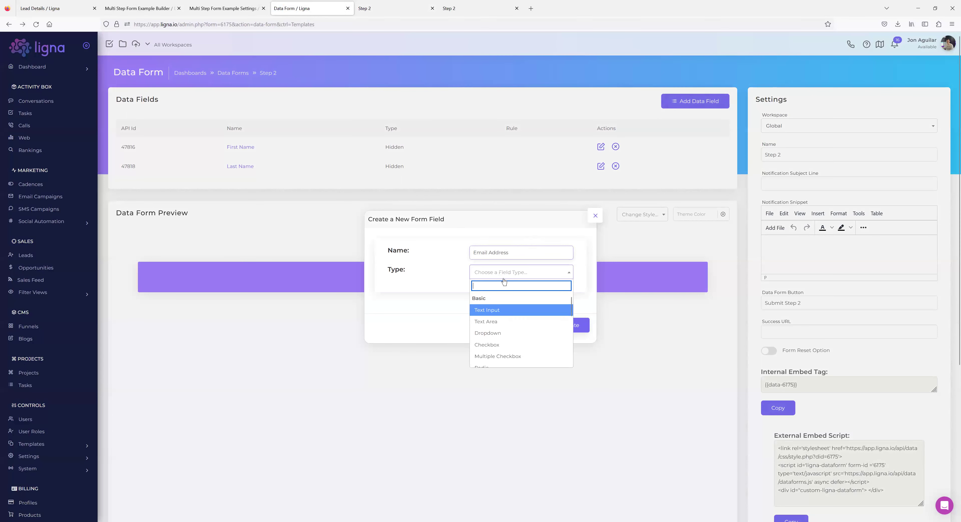
pyautogui.scroll(-3, 493, 312)
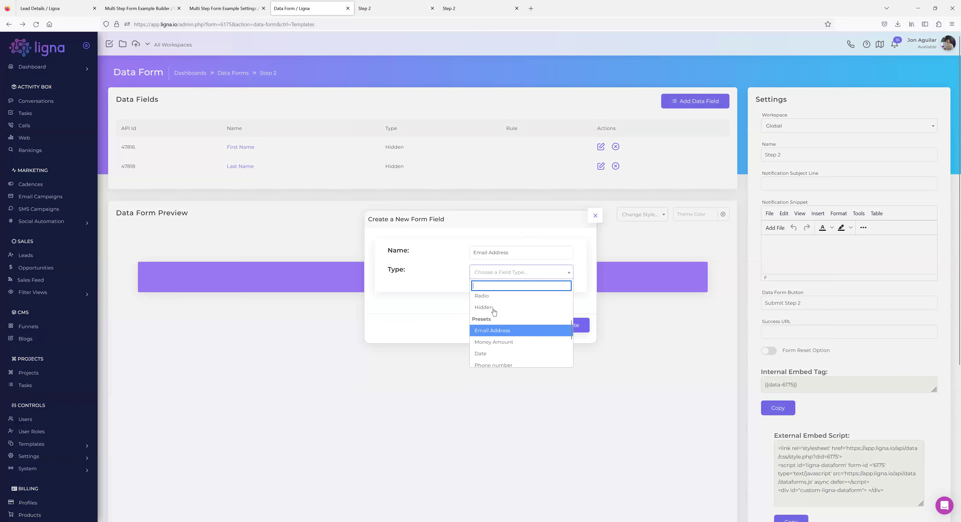
pyautogui.click(492, 309)
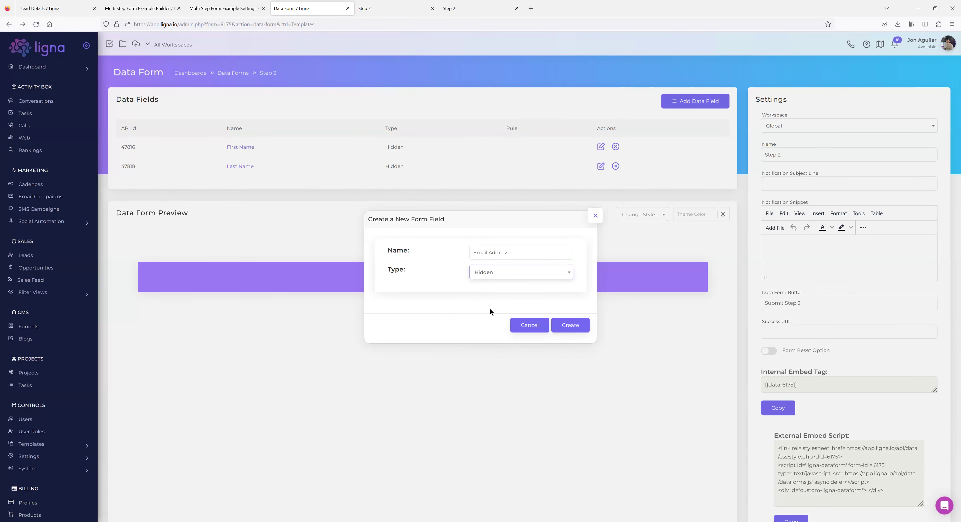
pyautogui.click(570, 325)
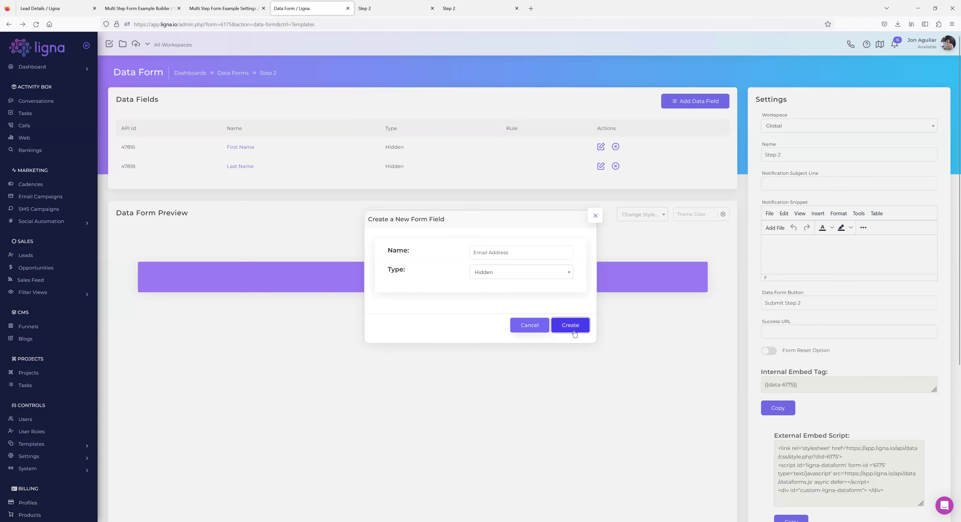
pyautogui.click(375, 9)
pyautogui.click(306, 11)
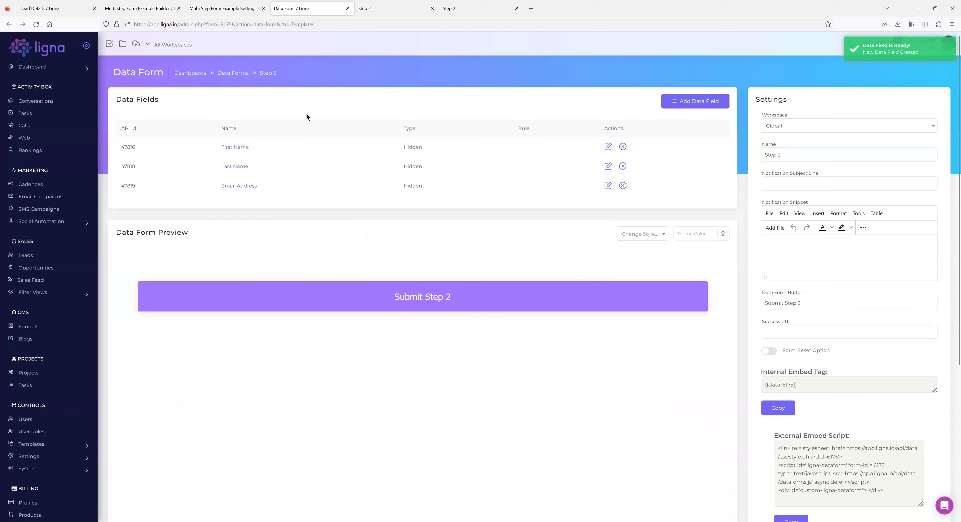
# Give Email Address the value {{get.em}}, map it to Email, and check the test page's query parameters.
pyautogui.click(243, 183)
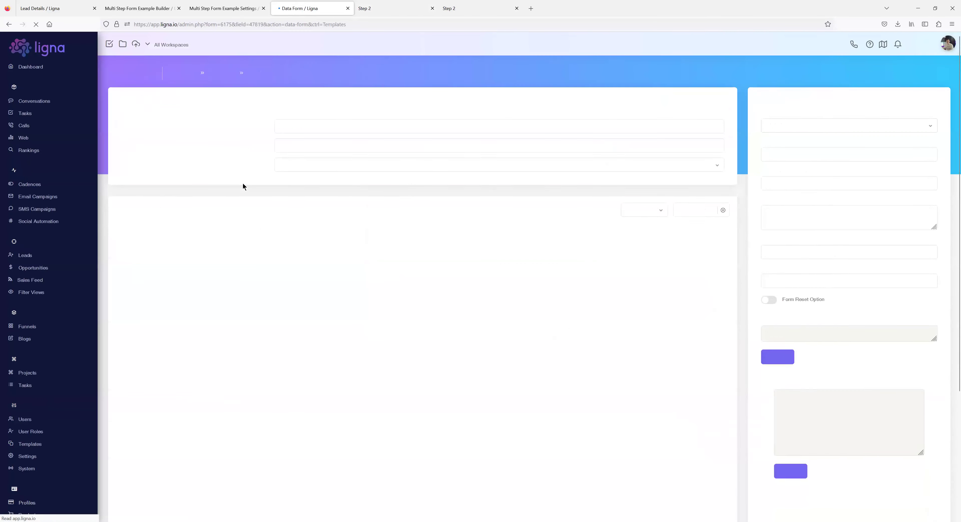
pyautogui.click(295, 148)
pyautogui.write('{{get.em}}')
pyautogui.click(315, 167)
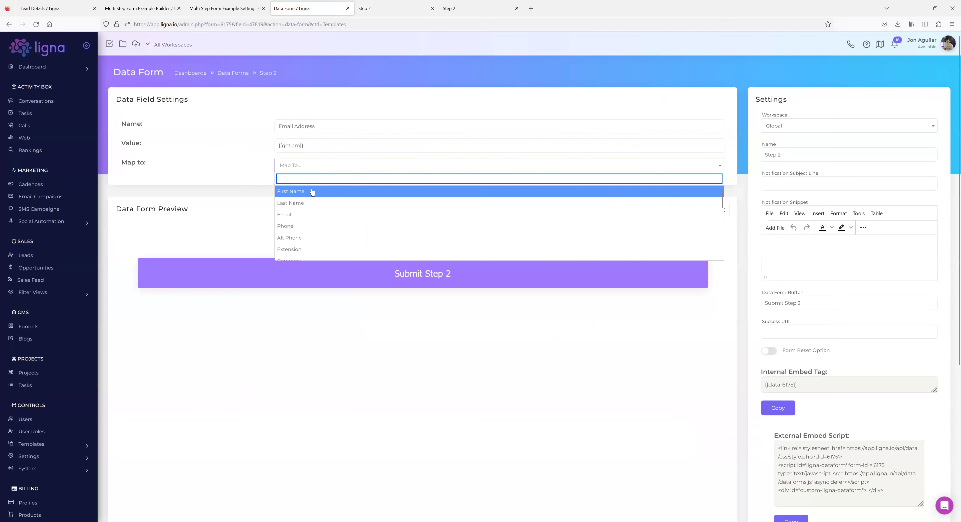
pyautogui.click(304, 214)
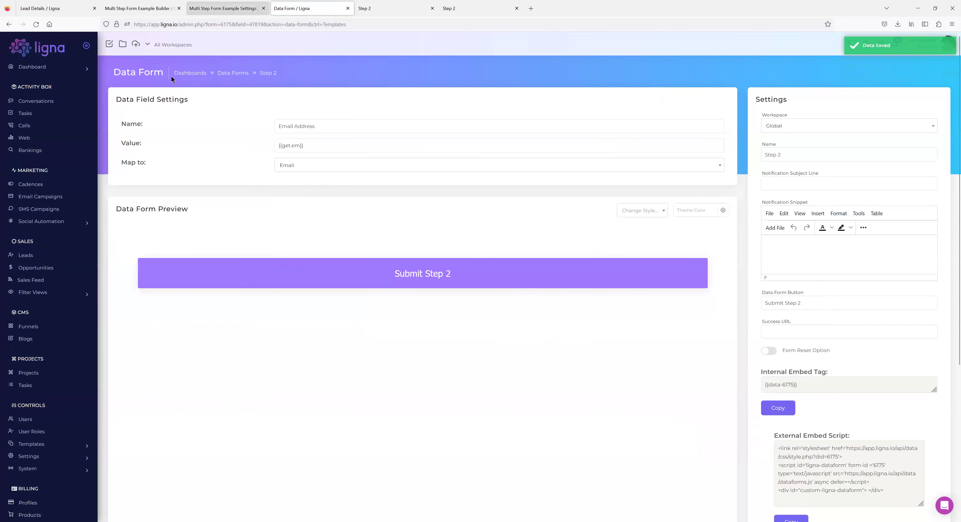
pyautogui.click(376, 8)
pyautogui.click(391, 24)
pyautogui.doubleClick(375, 24)
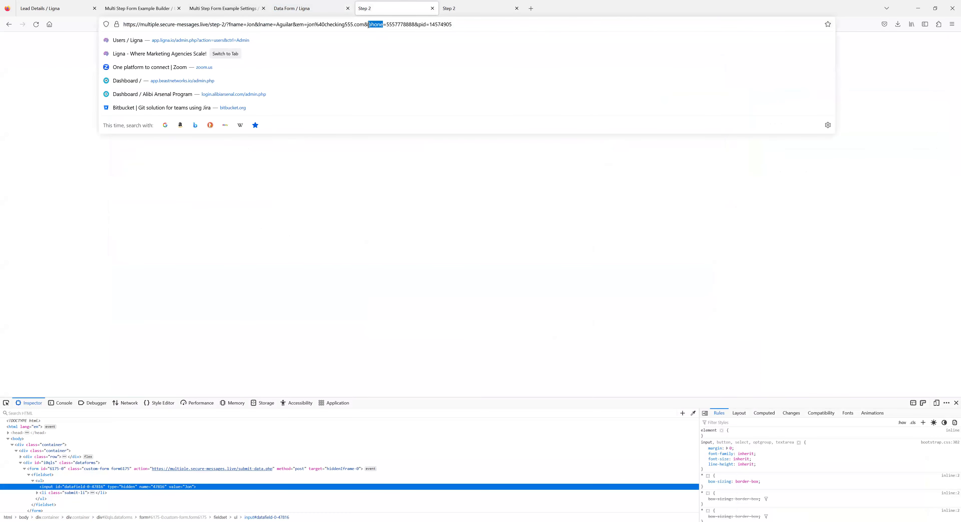
pyautogui.click(294, 11)
# Add another Hidden data field named 'Phone' to the Step 2 form.
pyautogui.click(667, 104)
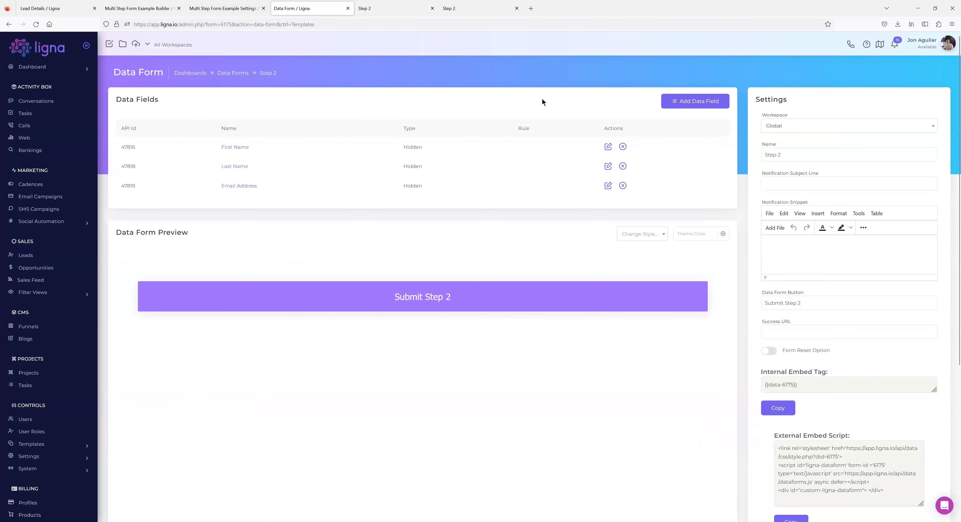
pyautogui.write('Phone')
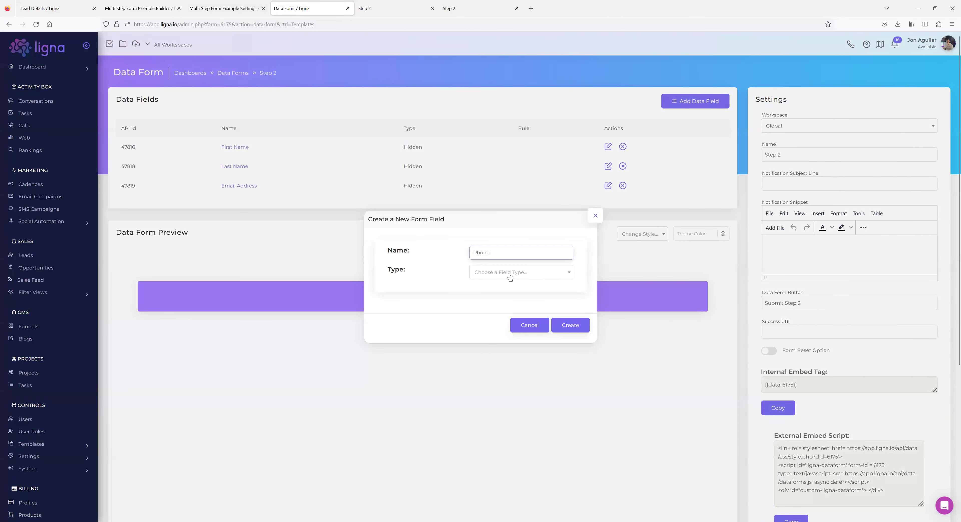
pyautogui.click(510, 277)
pyautogui.scroll(-2, 498, 318)
pyautogui.click(492, 309)
pyautogui.click(563, 324)
pyautogui.click(237, 210)
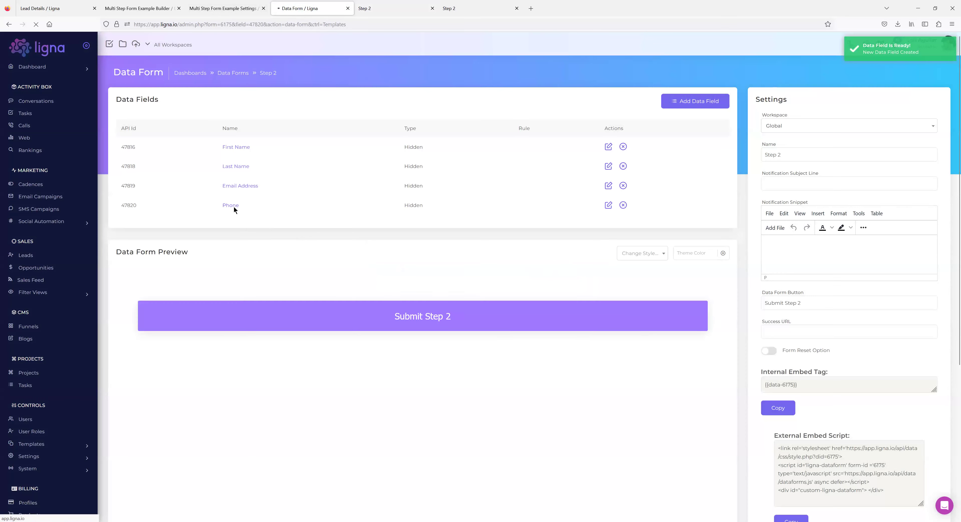
# Give the Phone field the value {{get.phone}}, map it to Phone, and save.
pyautogui.click(294, 148)
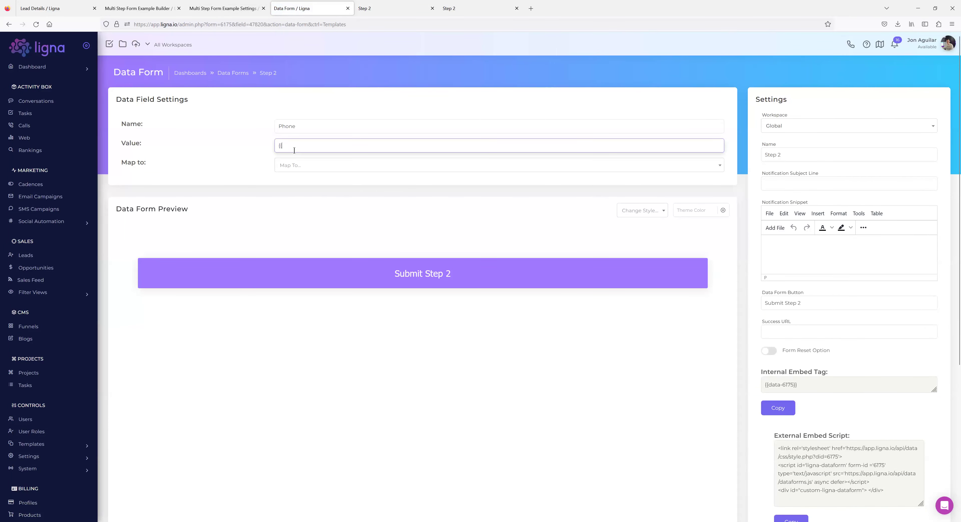
pyautogui.write('{{get.phone')
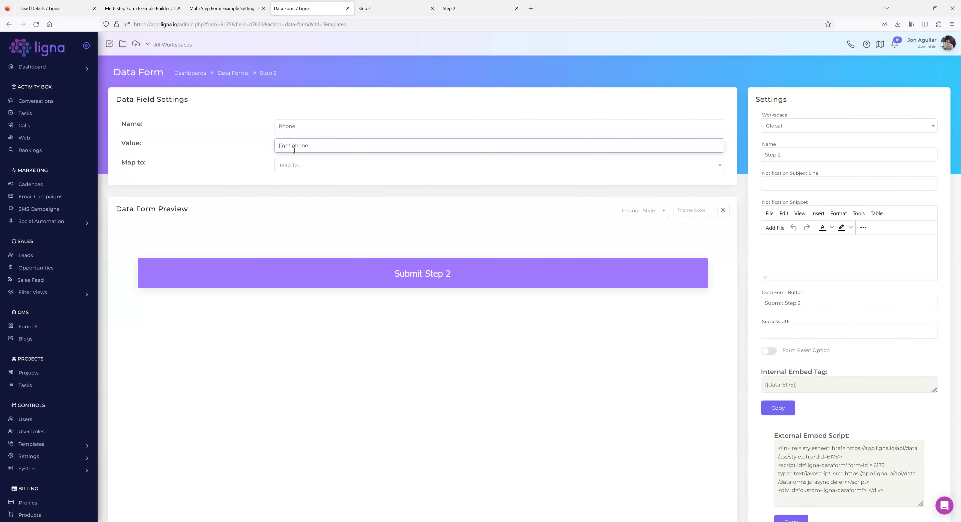
pyautogui.click(328, 166)
pyautogui.click(312, 225)
pyautogui.click(206, 173)
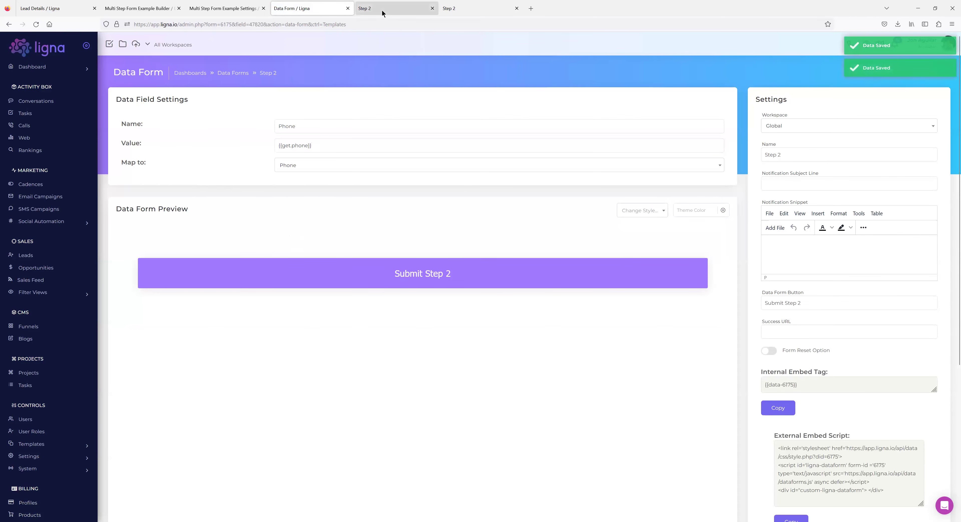
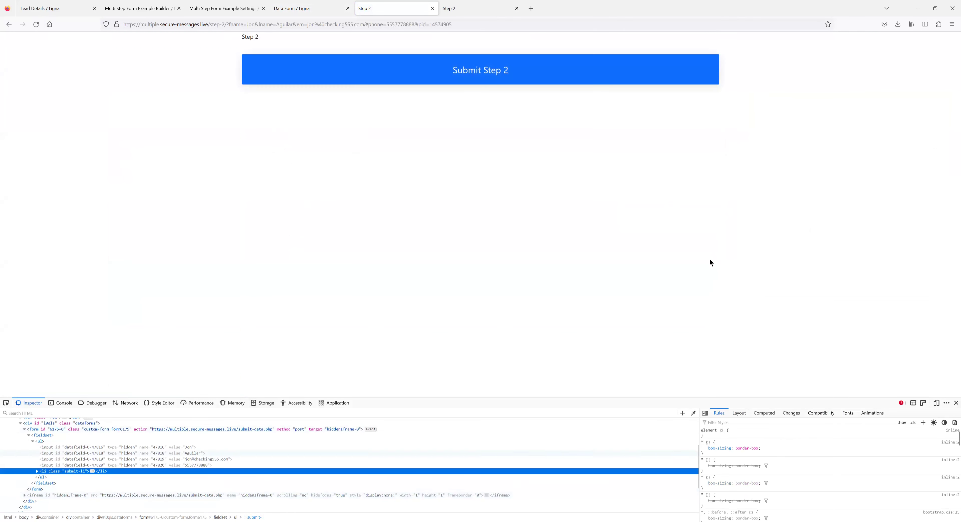
# Zoom the Step 2 page to 150% and raise the DevTools splitter to enlarge the Inspector.
pyautogui.click(952, 24)
pyautogui.click(937, 191)
pyautogui.click(937, 191)
pyautogui.click(937, 191)
pyautogui.click(937, 191)
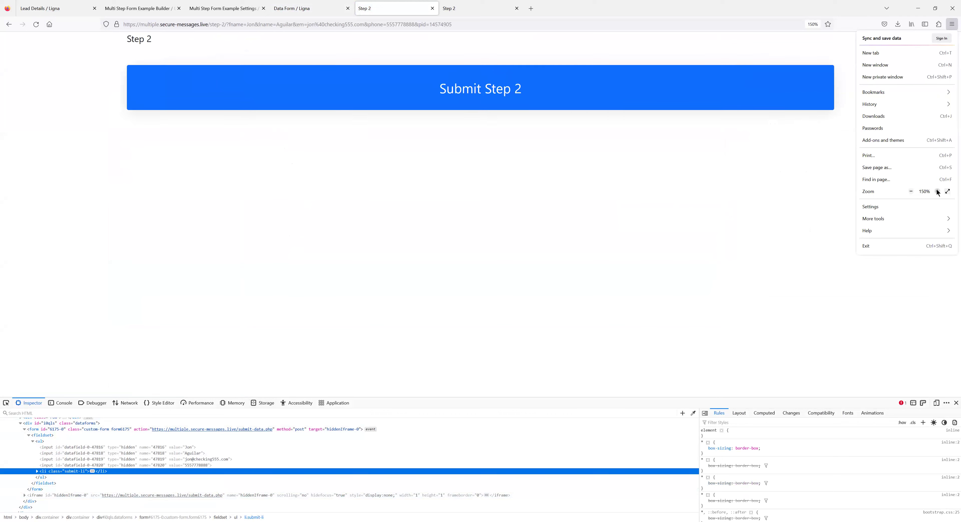
pyautogui.moveTo(353, 397); pyautogui.dragTo(354, 305)
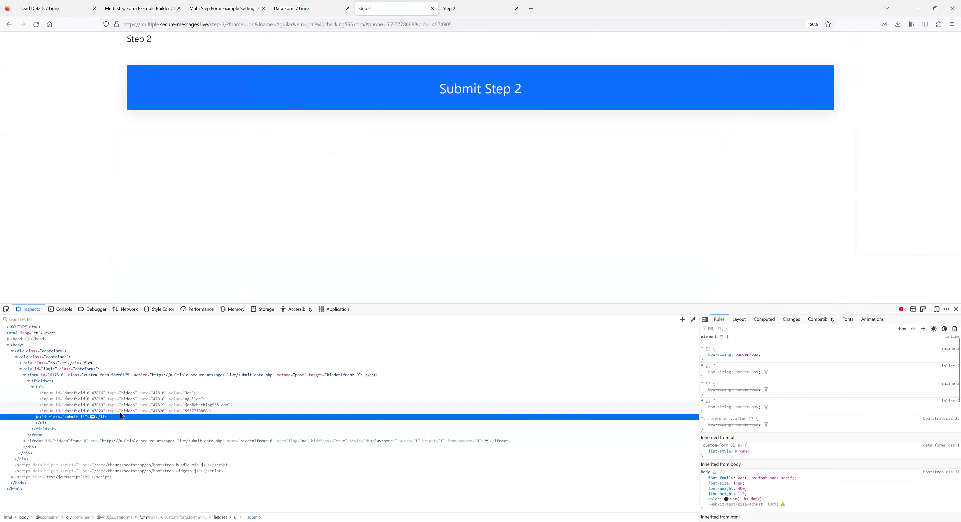
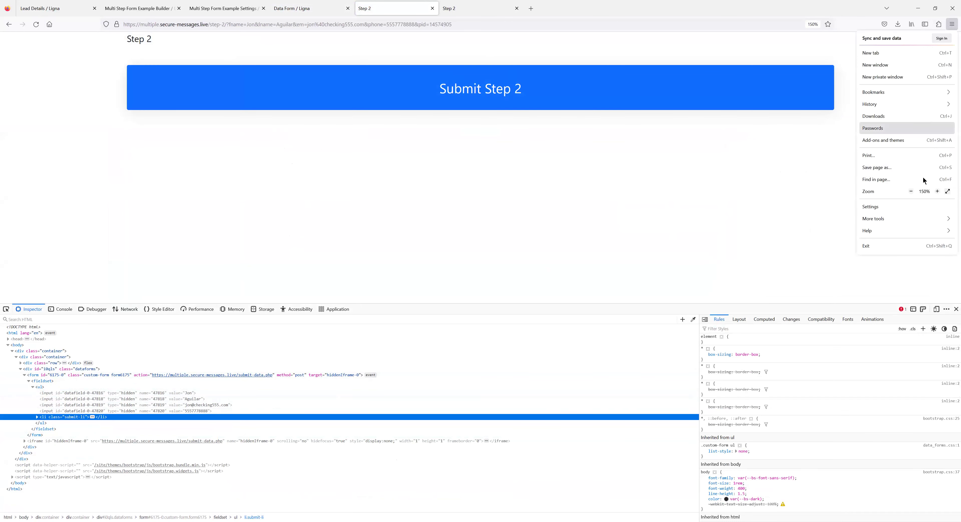
# Zoom the Step 2 page out to 120% and switch to the Ligna Step 2 data form.
pyautogui.click(911, 191)
pyautogui.click(911, 191)
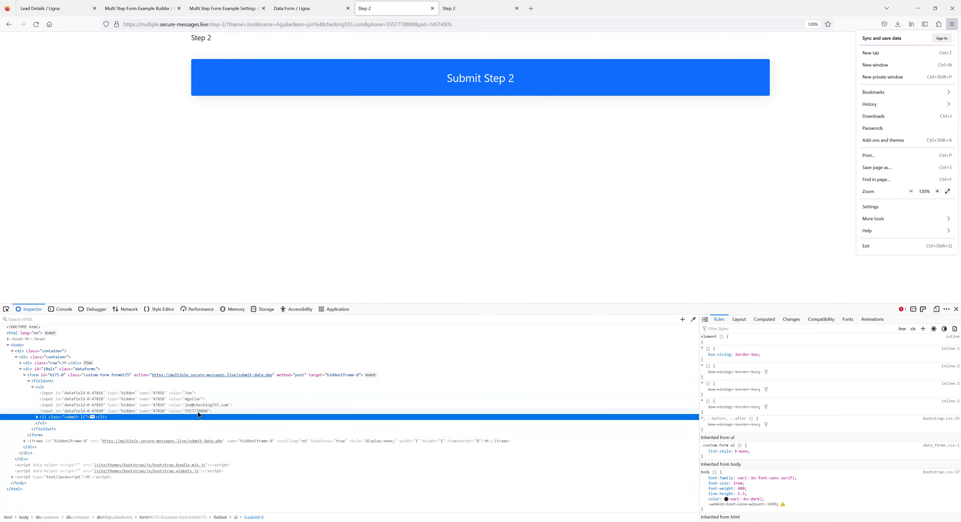
pyautogui.click(256, 243)
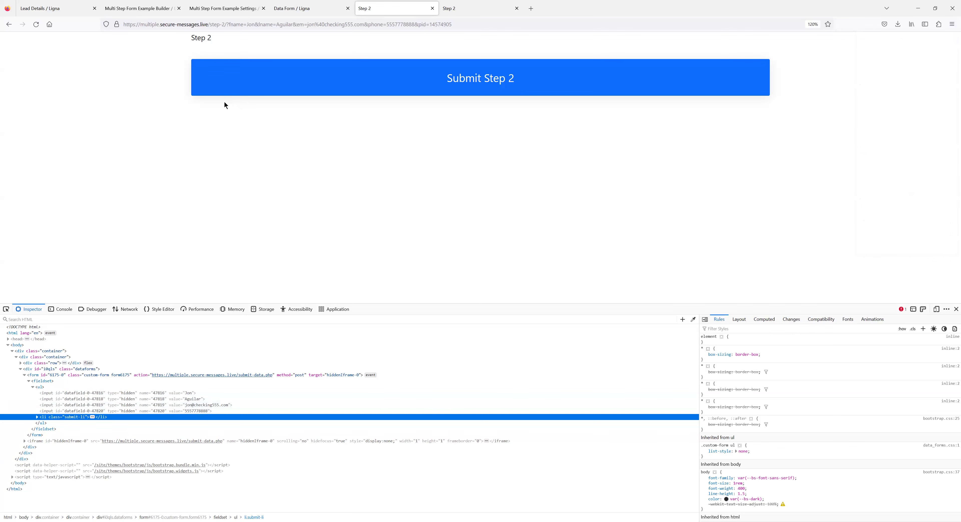
pyautogui.click(304, 9)
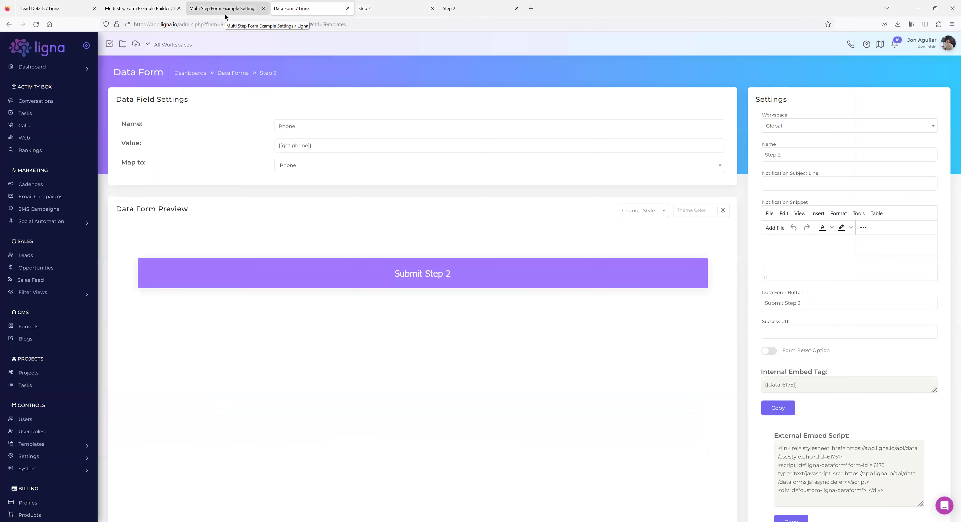
# Switch to the Multi Step Form Example funnel settings to view its Branding section.
pyautogui.click(224, 15)
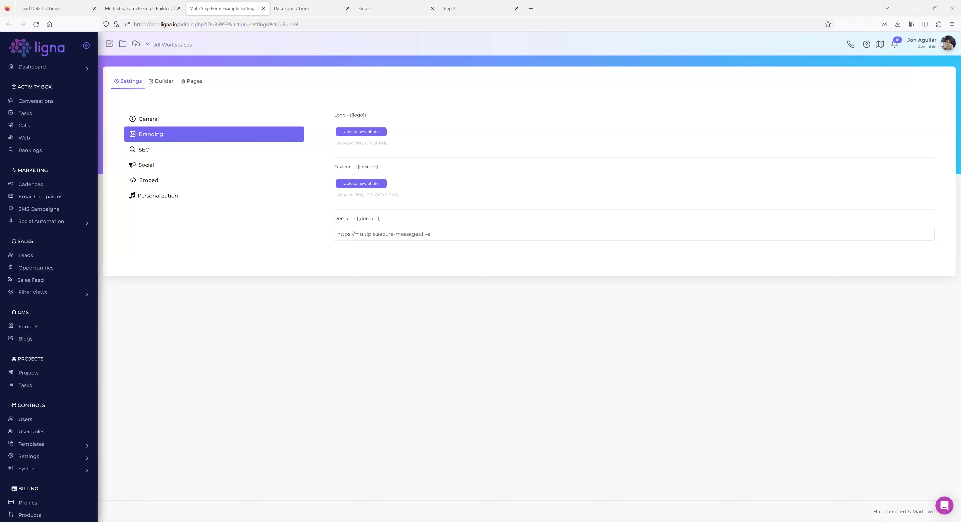
# Scroll down the funnel settings sidebar.
pyautogui.scroll(-3, 58, 386)
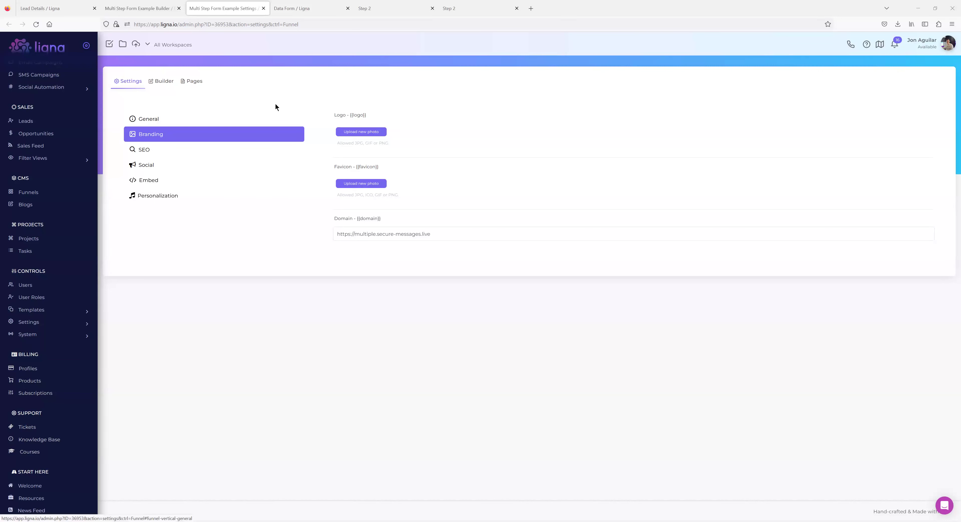
# Go to the Data Forms list and open the Step 1 form, dismissing the clone dialog.
pyautogui.click(375, 14)
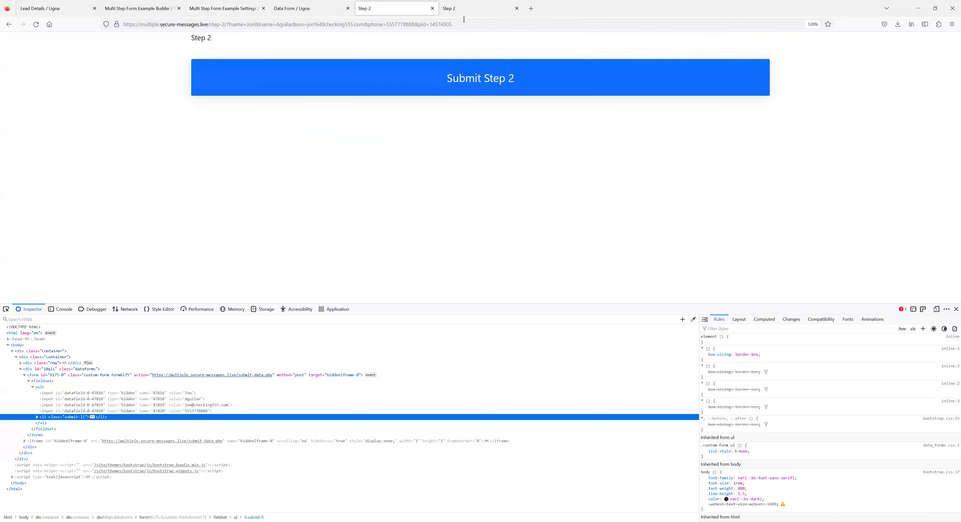
pyautogui.click(298, 16)
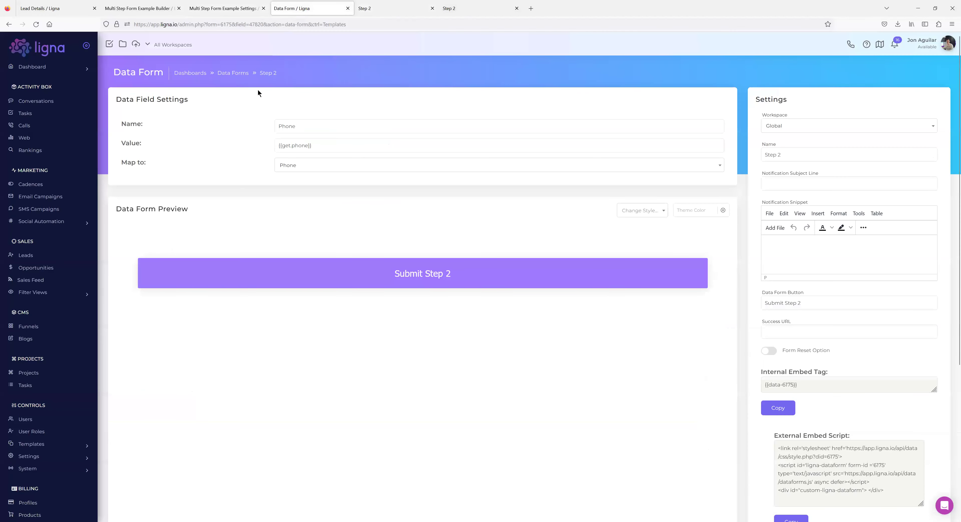
pyautogui.click(240, 72)
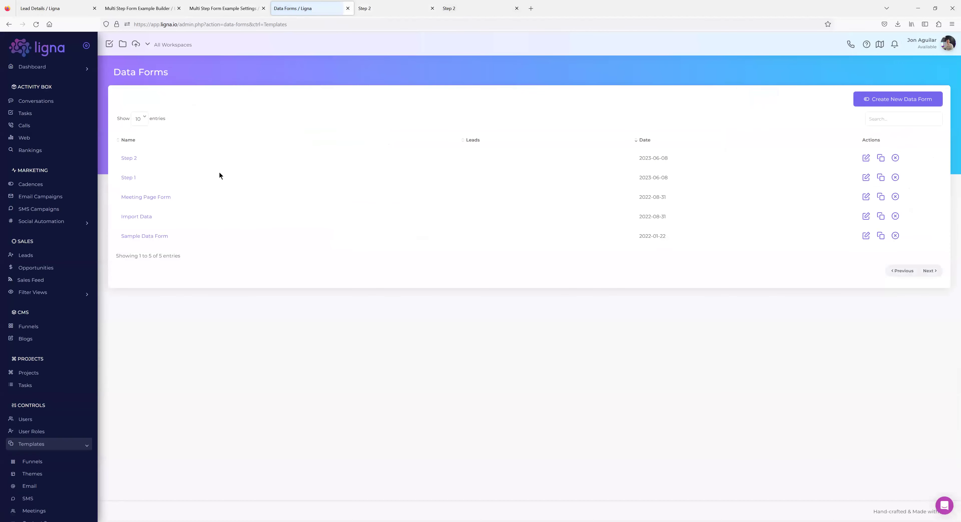
pyautogui.click(880, 177)
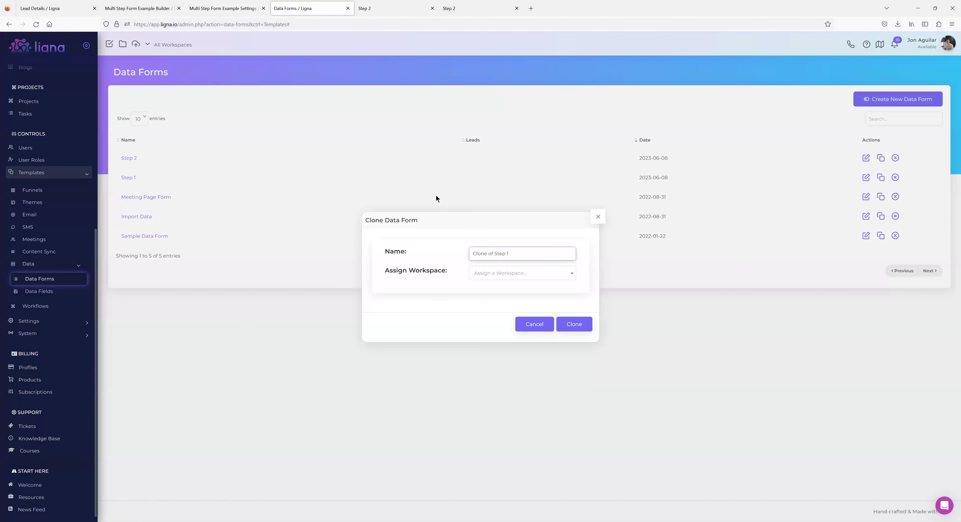
pyautogui.click(598, 217)
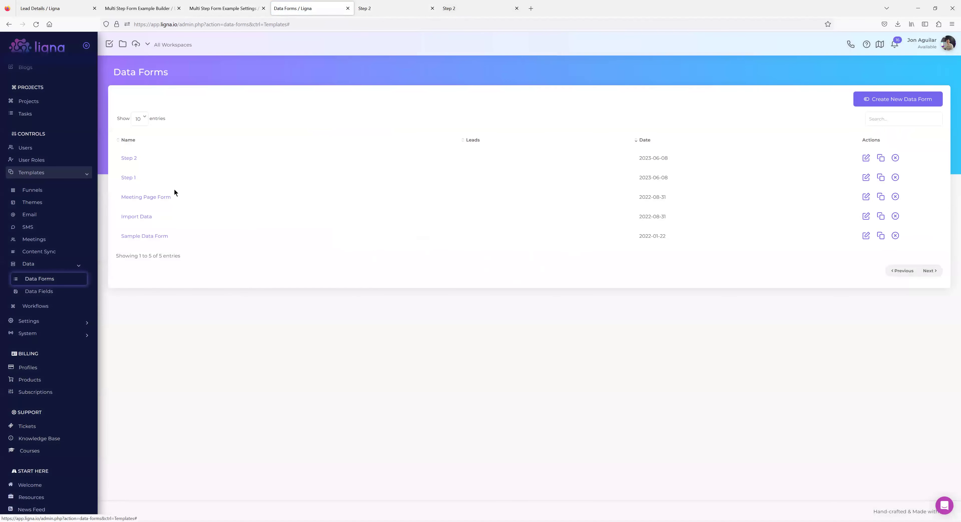
pyautogui.click(132, 181)
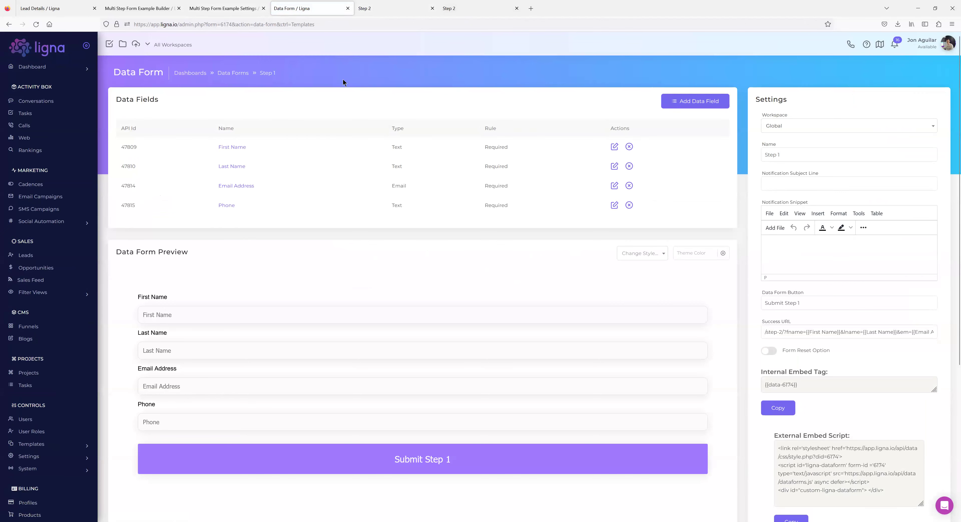
# Check the live Step 2 page, then return to Data Forms and open the Step 2 form.
pyautogui.click(395, 9)
pyautogui.click(309, 9)
pyautogui.click(240, 73)
pyautogui.click(129, 158)
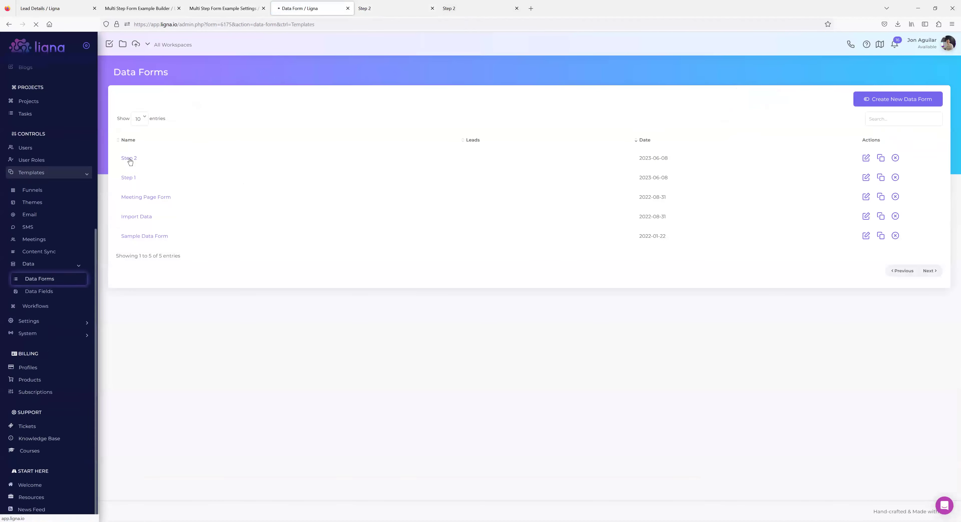
# Add a Multiple Checkbox field named 'Services Your Interested In?' to Step 2 and open its settings.
pyautogui.click(686, 102)
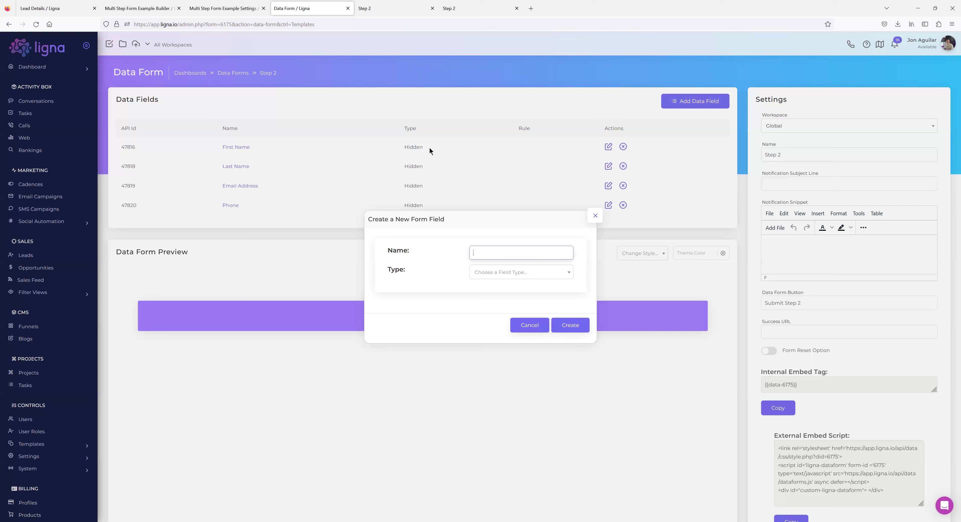
pyautogui.write('How was oureservice?')
pyautogui.click(520, 272)
pyautogui.scroll(-3, 504, 323)
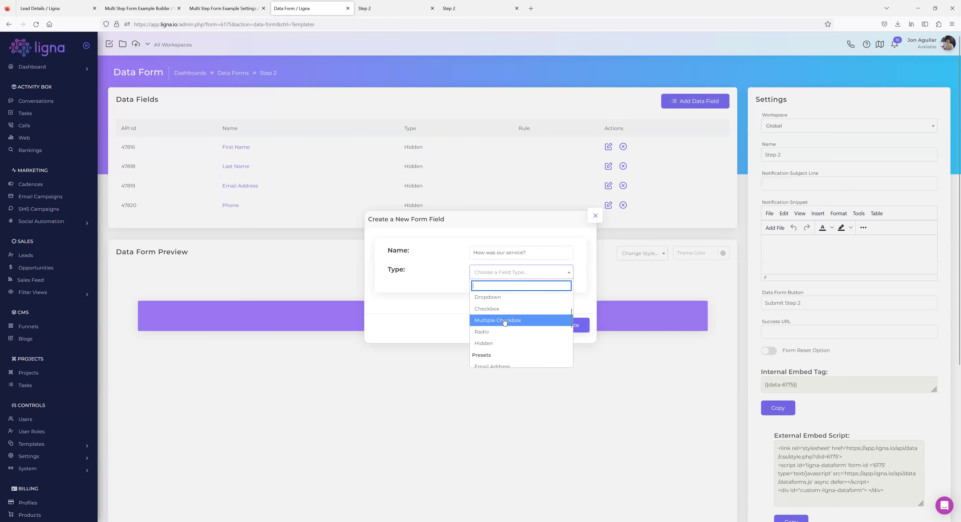
pyautogui.click(504, 322)
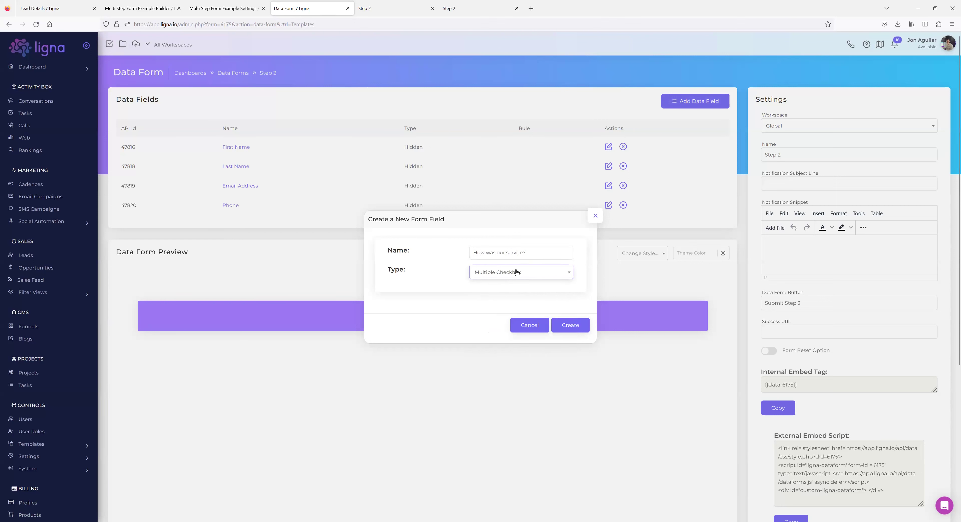
pyautogui.moveTo(531, 251); pyautogui.dragTo(454, 249)
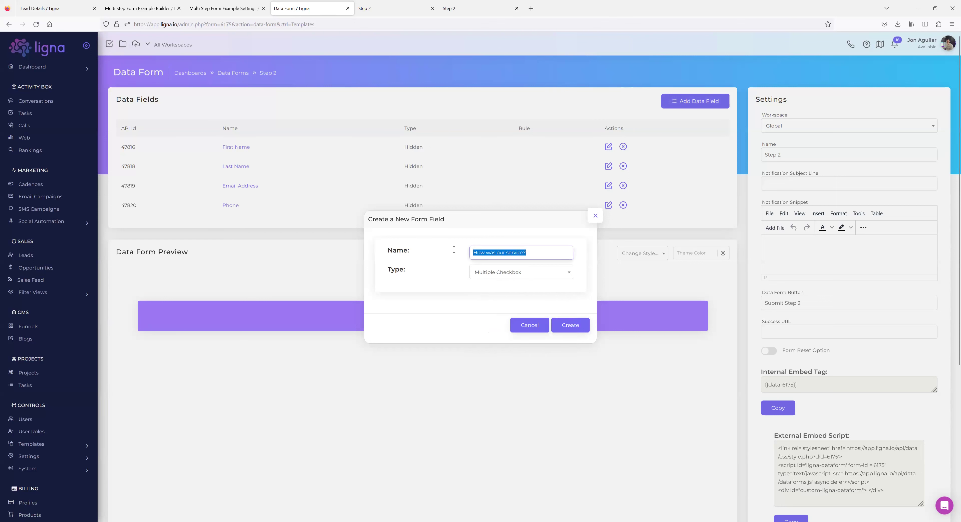
pyautogui.write('Services Your Interested In?')
pyautogui.click(567, 330)
pyautogui.click(223, 228)
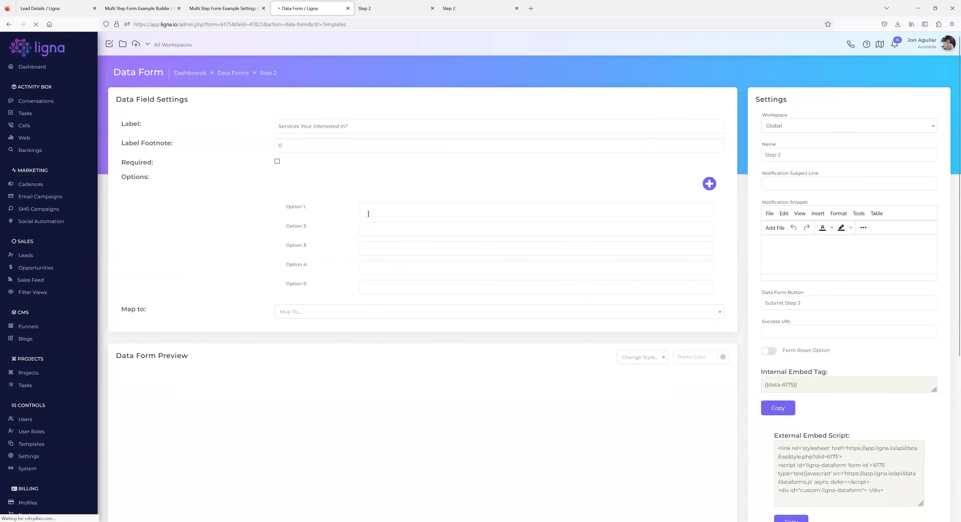
# Fill the checkbox field's options with Marketing, Sales, VA and Recruitment.
pyautogui.click(390, 207)
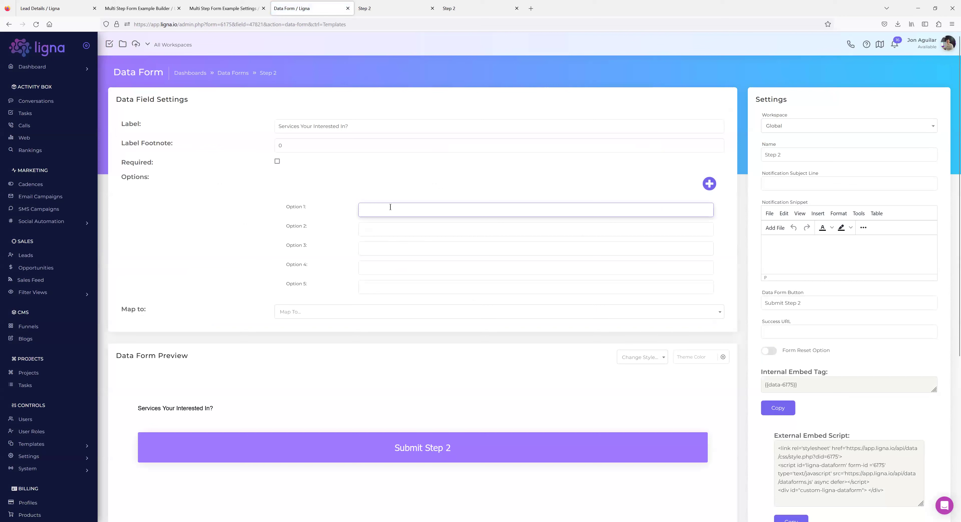
pyautogui.write('Marketing')
pyautogui.press('Tab')
pyautogui.write('Sales')
pyautogui.press('Tab')
pyautogui.press('Tab')
pyautogui.write('Recruitment')
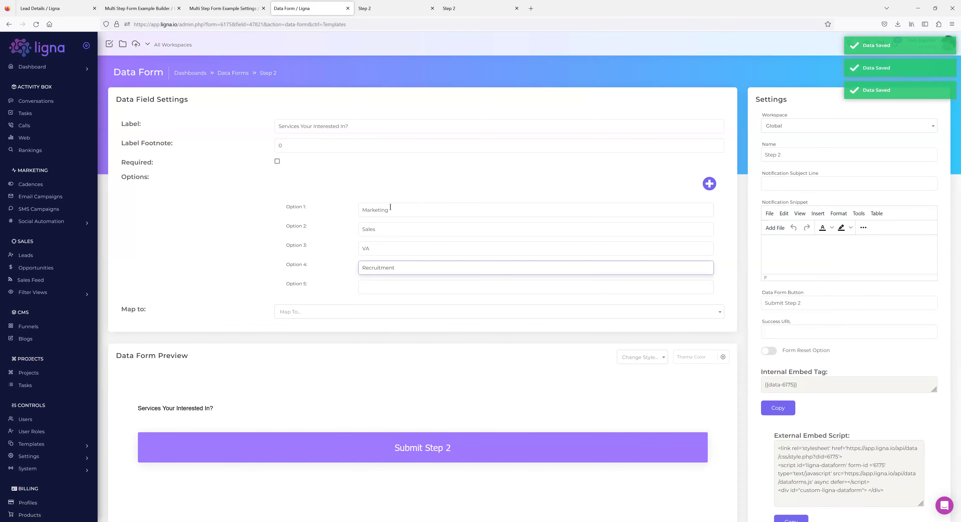
pyautogui.click(227, 272)
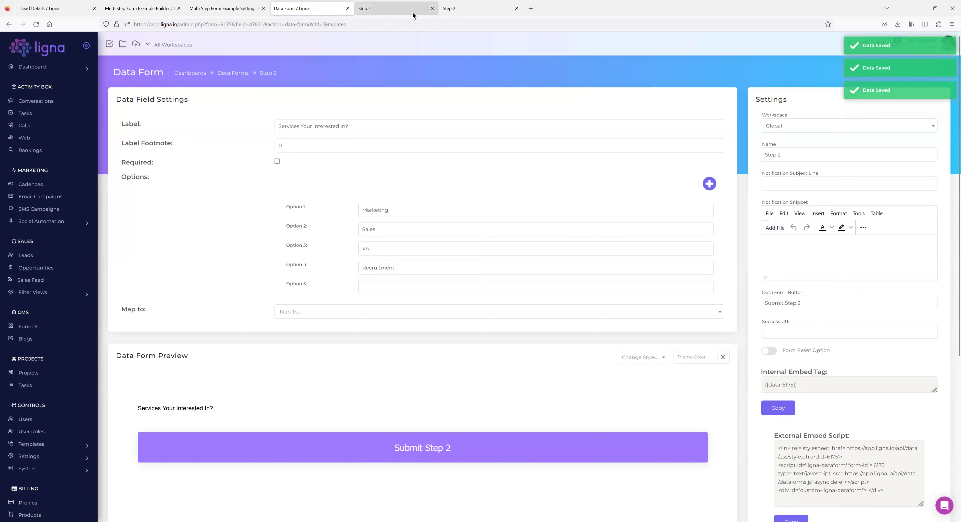
pyautogui.click(414, 13)
# Reload the live Step 2 page to confirm the new checkboxes, then return to the Step 2 fields list.
pyautogui.click(35, 25)
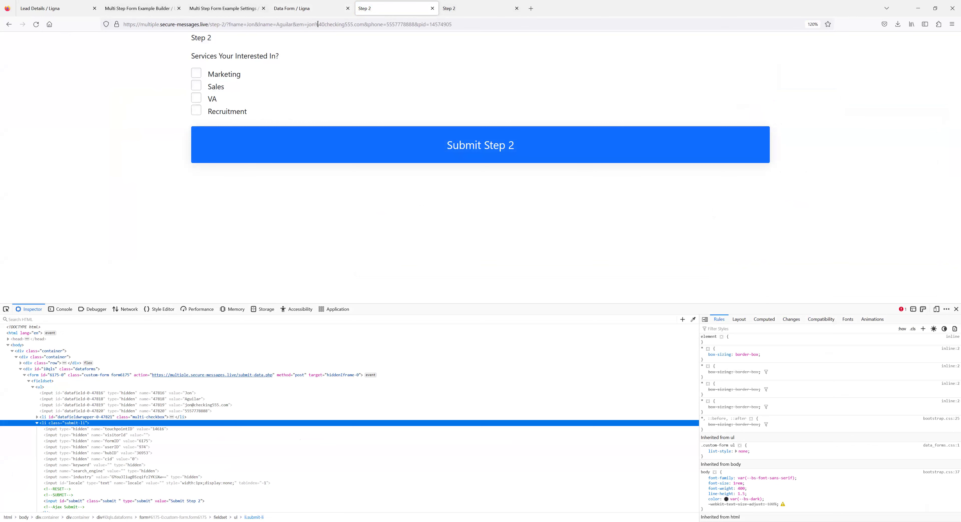
pyautogui.click(305, 14)
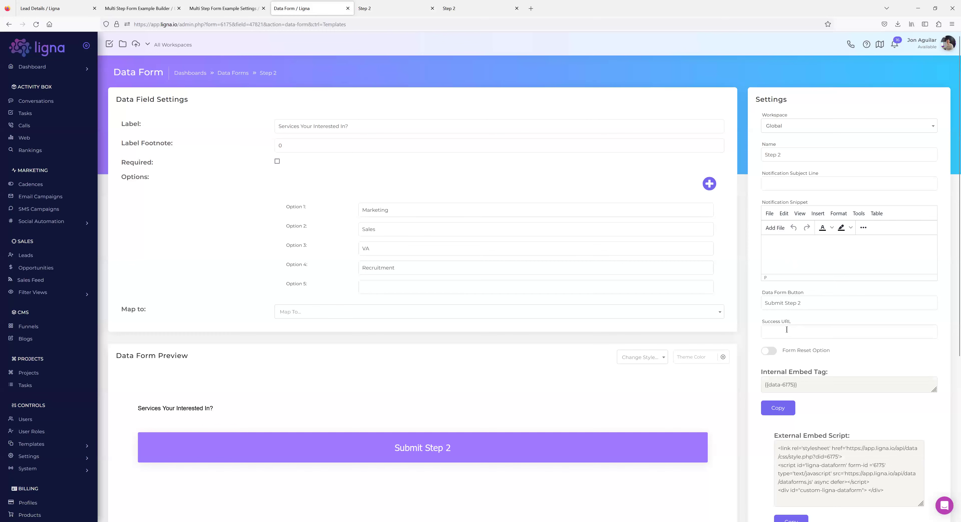
pyautogui.click(375, 14)
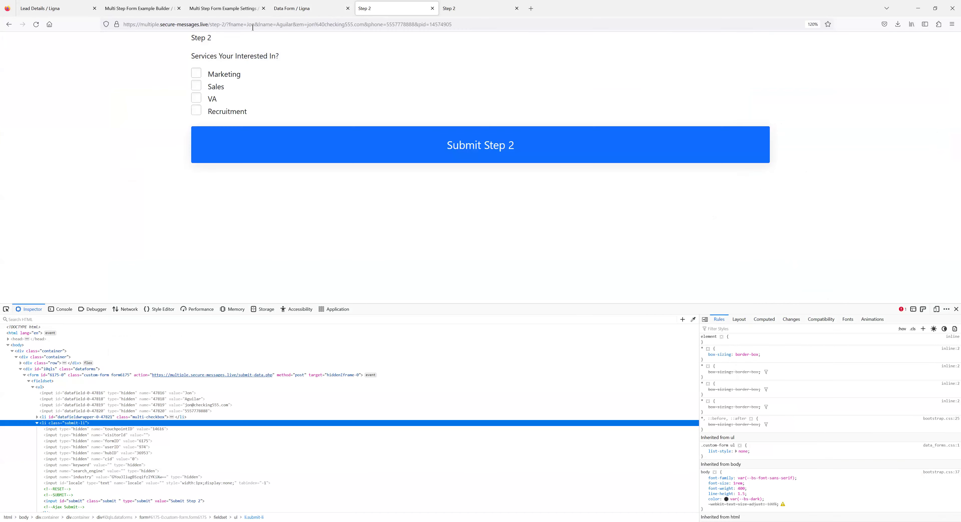
pyautogui.click(297, 13)
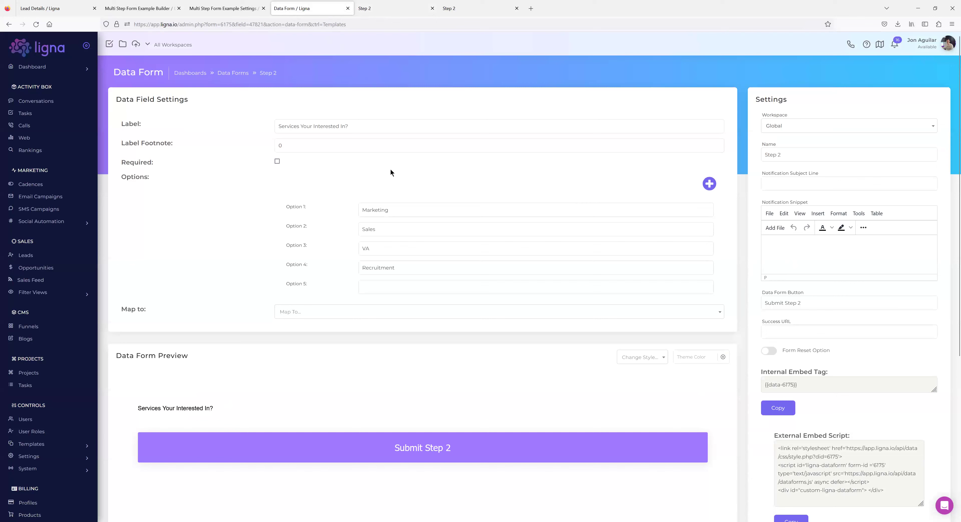
pyautogui.click(261, 74)
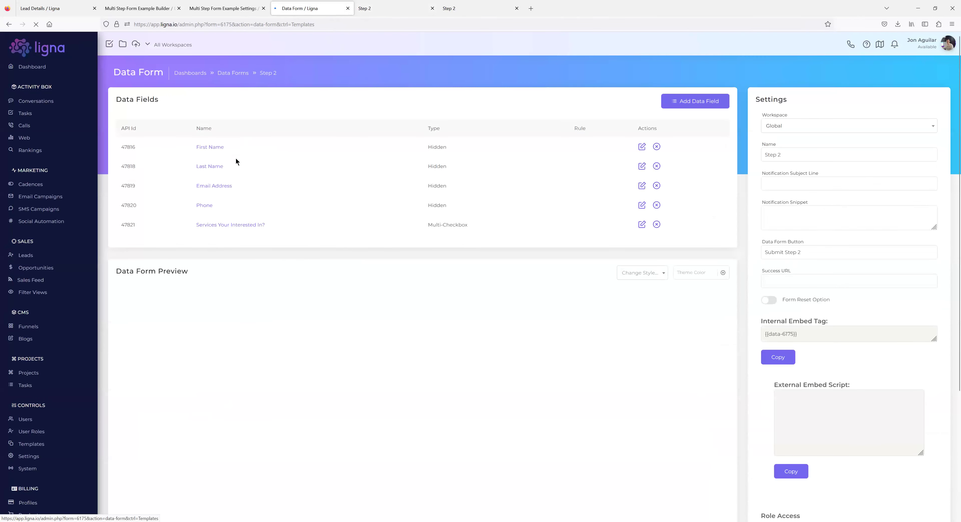
# Review Step 1's Success URL, then reopen the Step 2 data form.
pyautogui.click(239, 72)
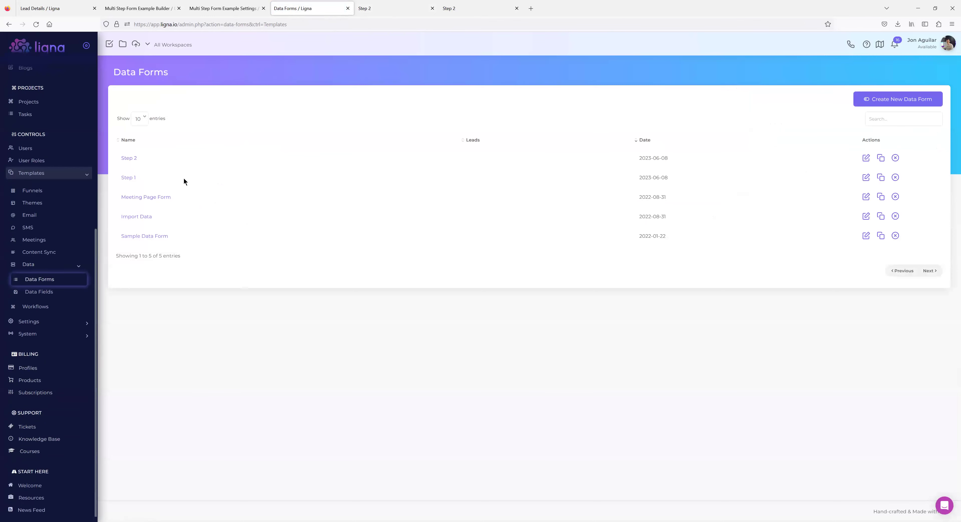
pyautogui.click(124, 178)
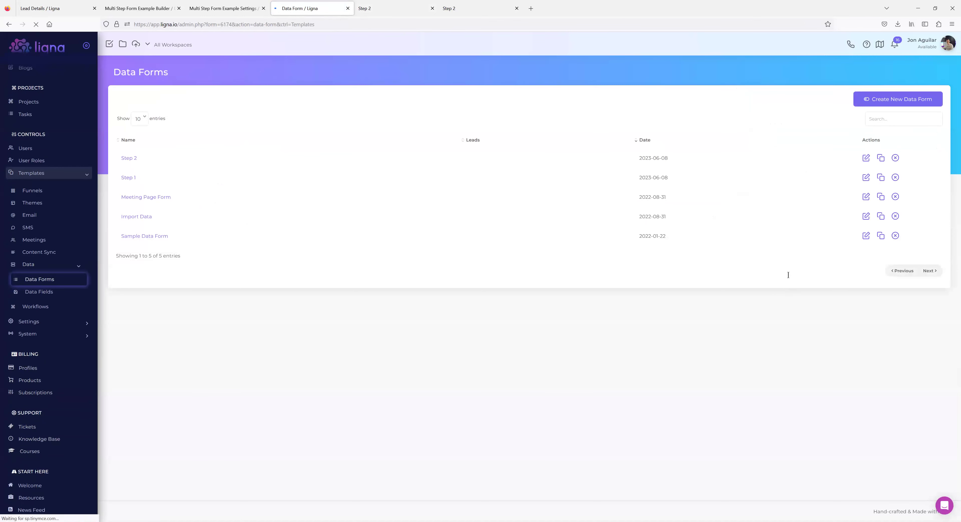
pyautogui.tripleClick(840, 332)
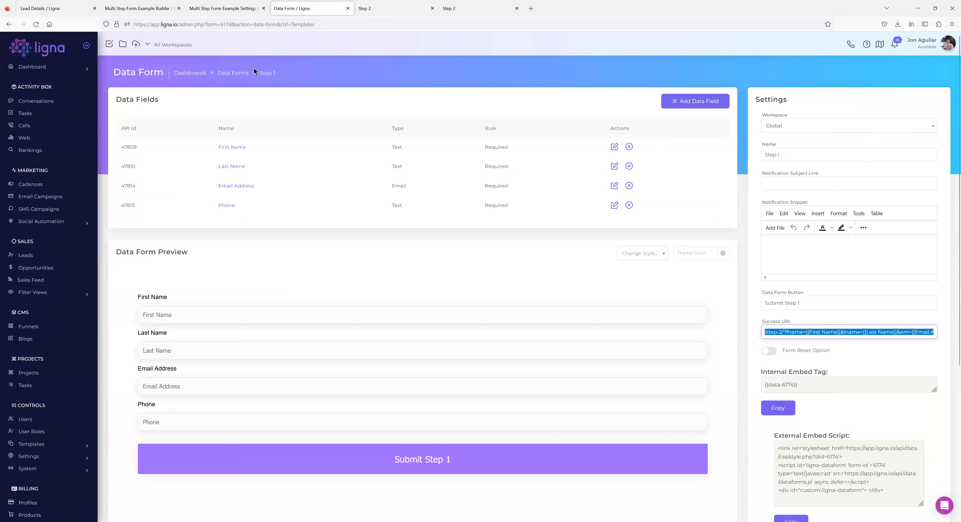
pyautogui.click(240, 73)
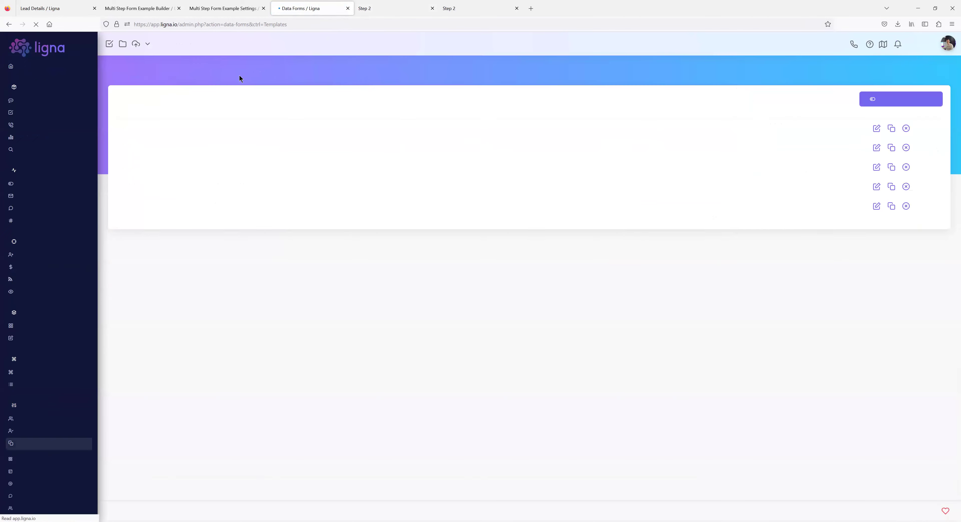
pyautogui.click(135, 159)
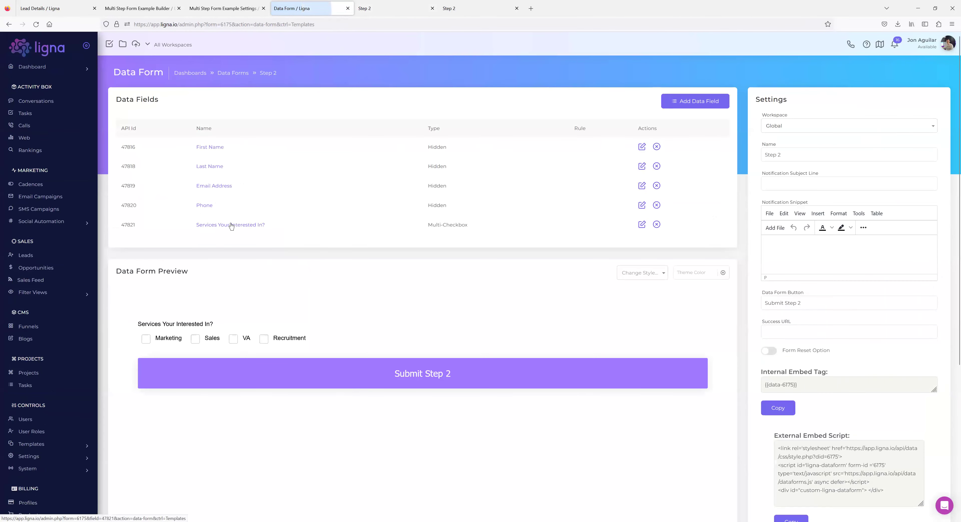
# Reload the live Step 2 page to show the Services checkboxes.
pyautogui.click(373, 11)
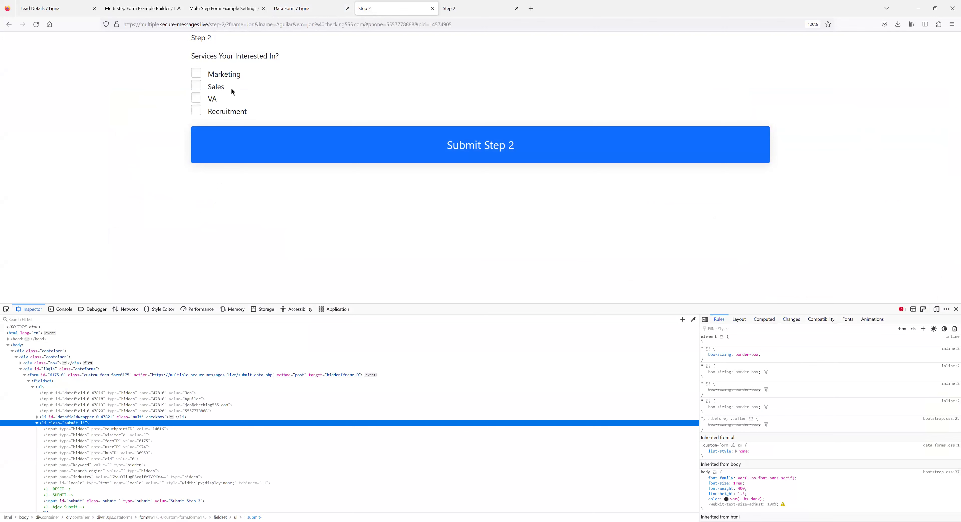
pyautogui.click(38, 25)
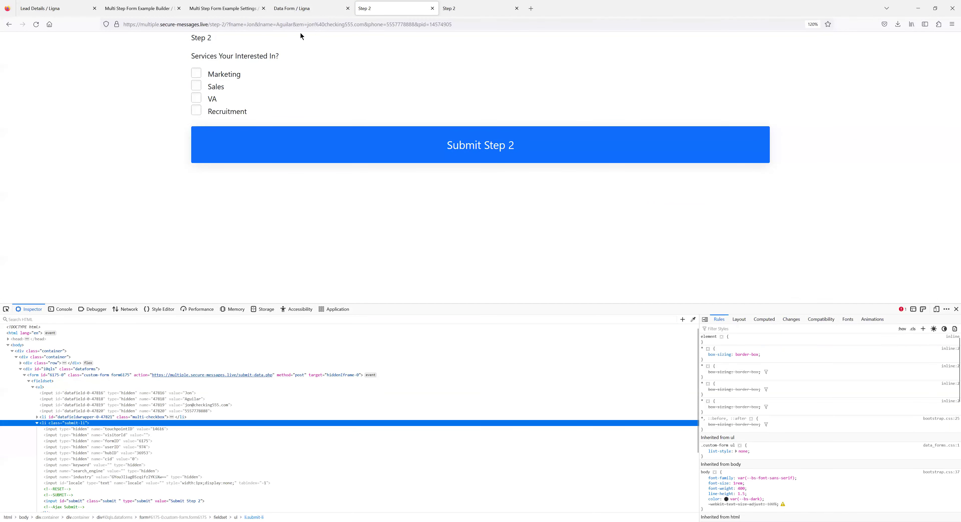
pyautogui.click(299, 10)
# Clone the Step 2 data form as 'Step 3' and open the new form.
pyautogui.click(241, 73)
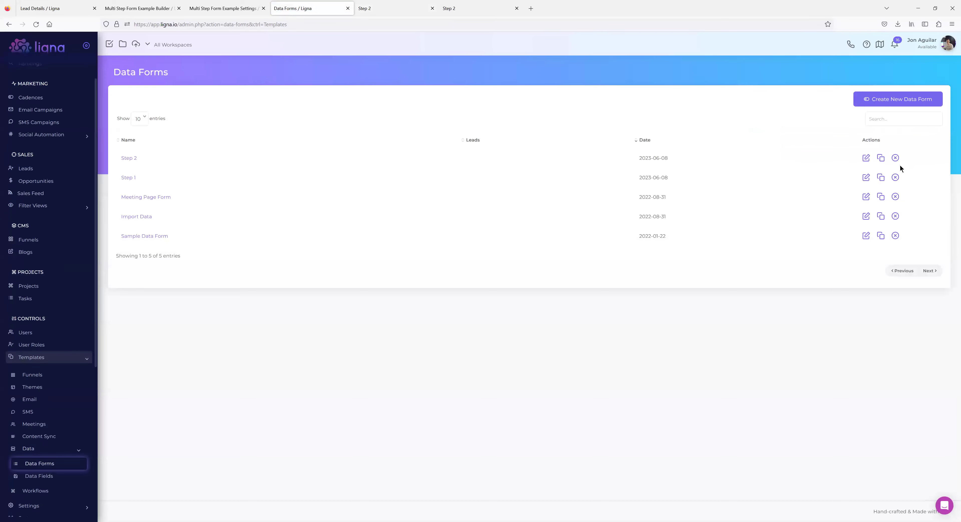
pyautogui.click(880, 158)
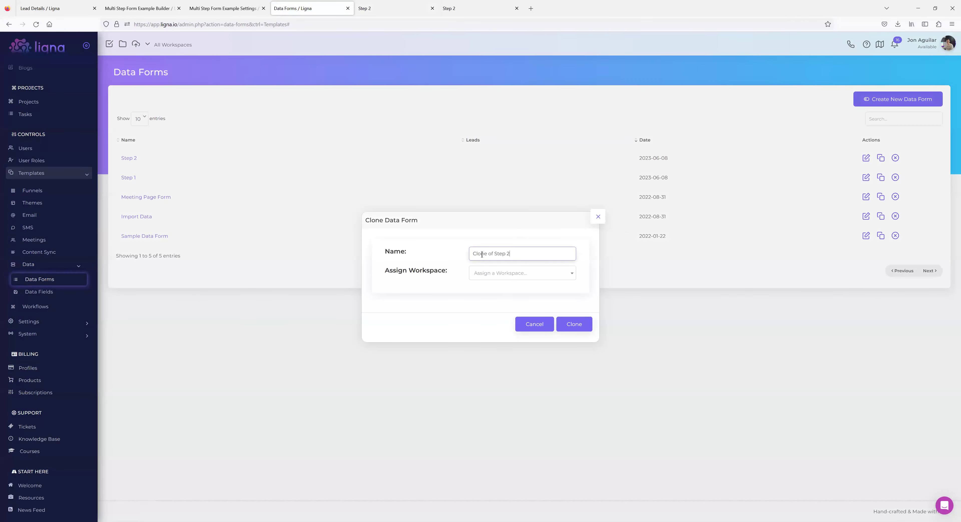
pyautogui.moveTo(447, 255); pyautogui.dragTo(402, 255)
pyautogui.press('BackSpace')
pyautogui.click(576, 323)
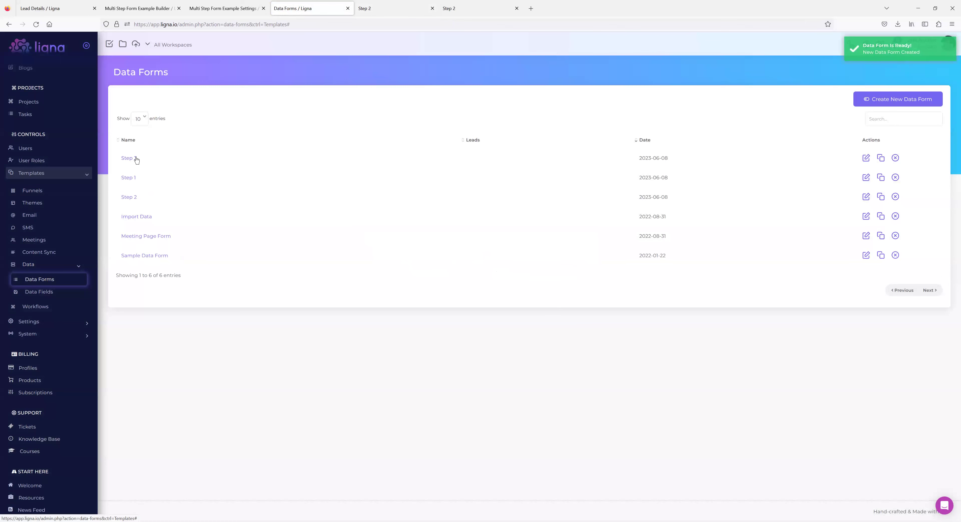
pyautogui.click(136, 159)
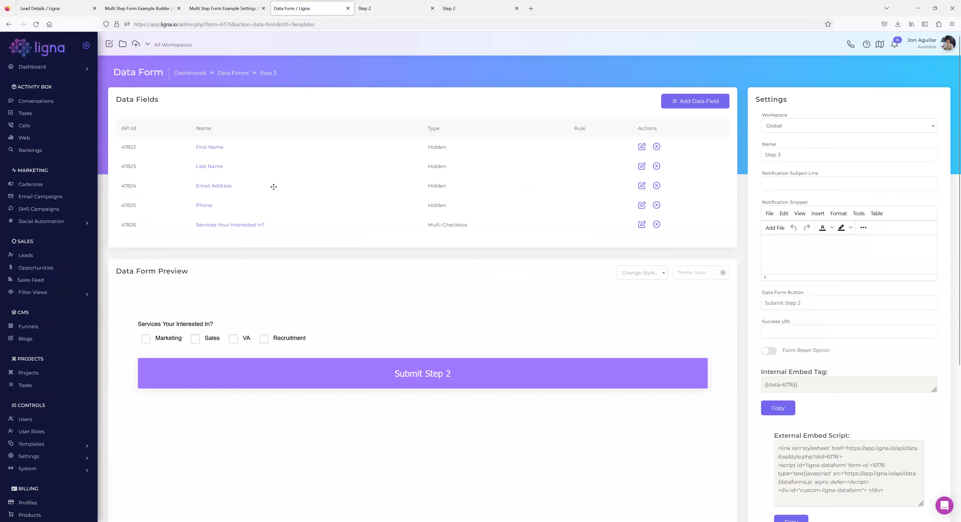
# Copy Step 1's Success URL and open the Step 2 data form.
pyautogui.click(9, 24)
pyautogui.click(128, 197)
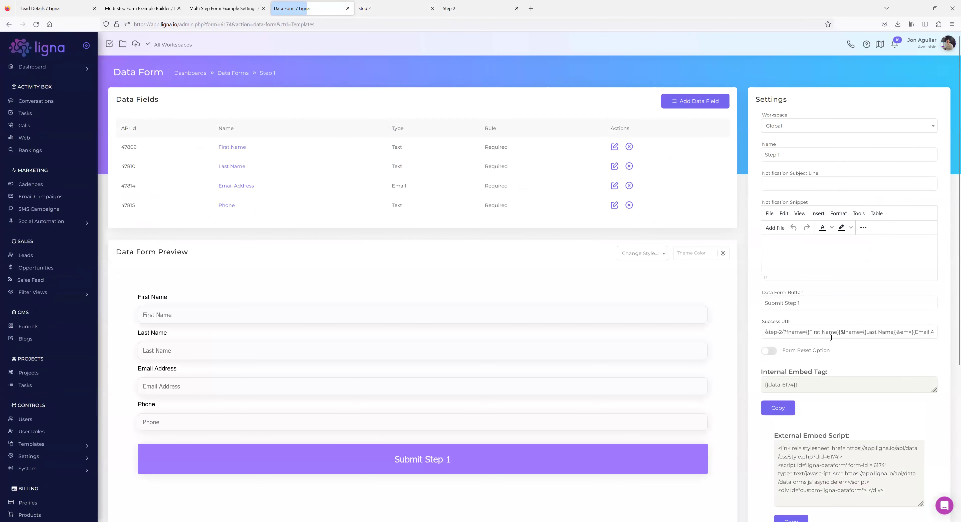
pyautogui.tripleClick(827, 332)
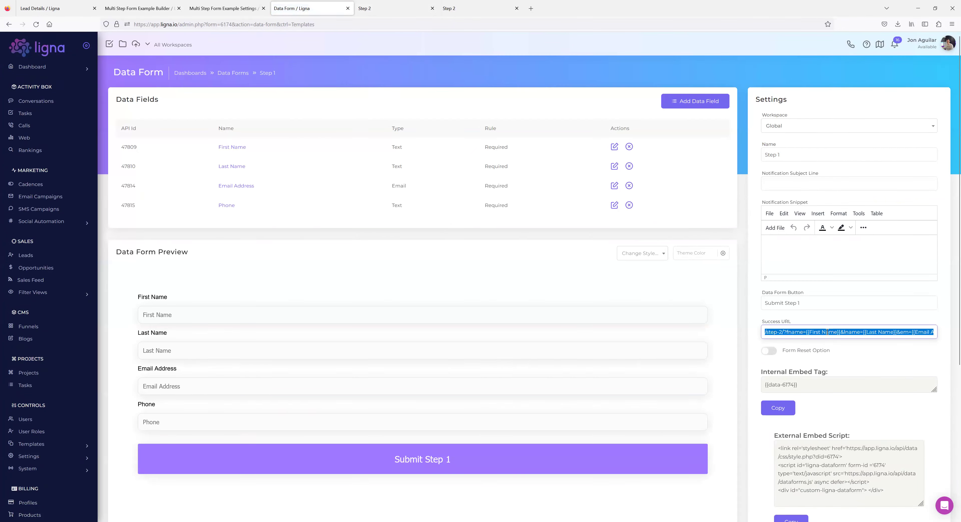
pyautogui.click(246, 78)
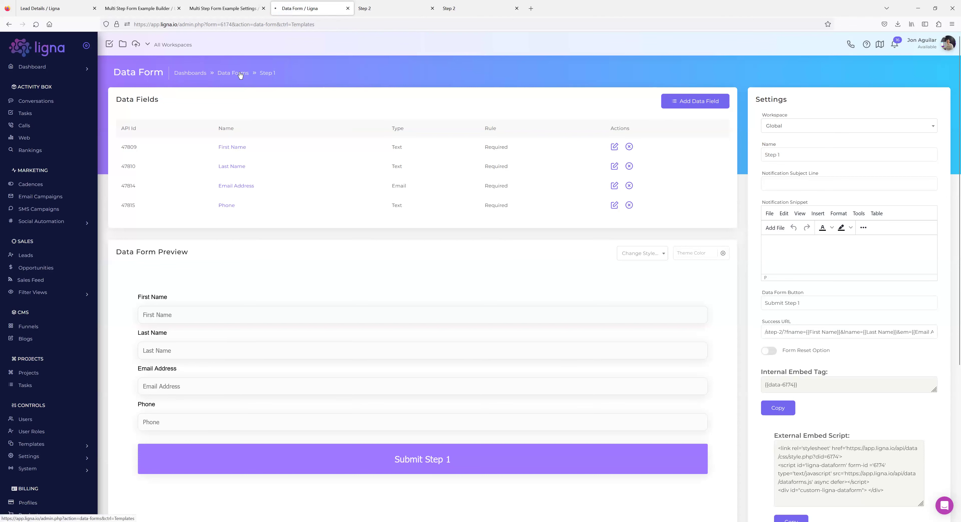
pyautogui.click(129, 178)
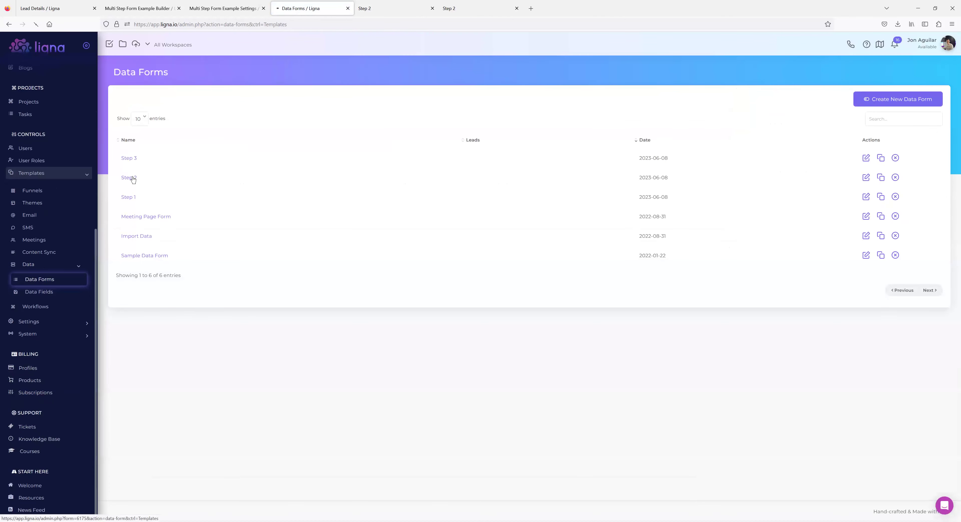
# Paste the URL into Step 2's Success URL, change step-2 to step-3, and save.
pyautogui.click(783, 334)
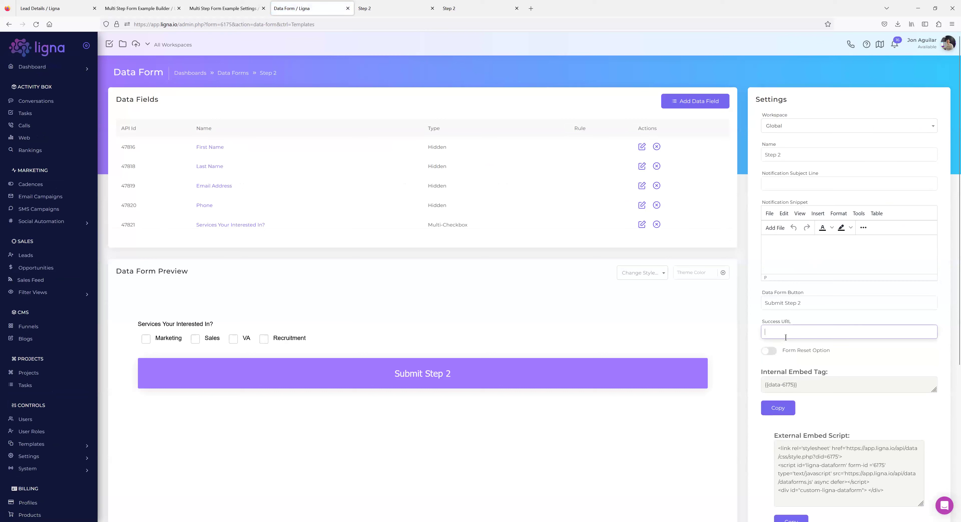
pyautogui.hotkey('ctrl', 'v')
pyautogui.moveTo(779, 334); pyautogui.dragTo(721, 335)
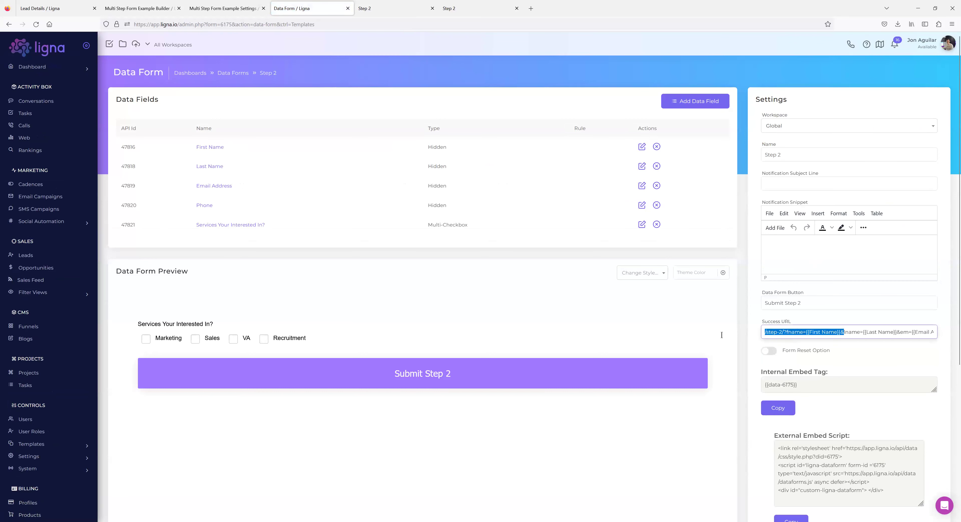
pyautogui.click(778, 332)
pyautogui.press('BackSpace')
pyautogui.write('3')
pyautogui.click(745, 245)
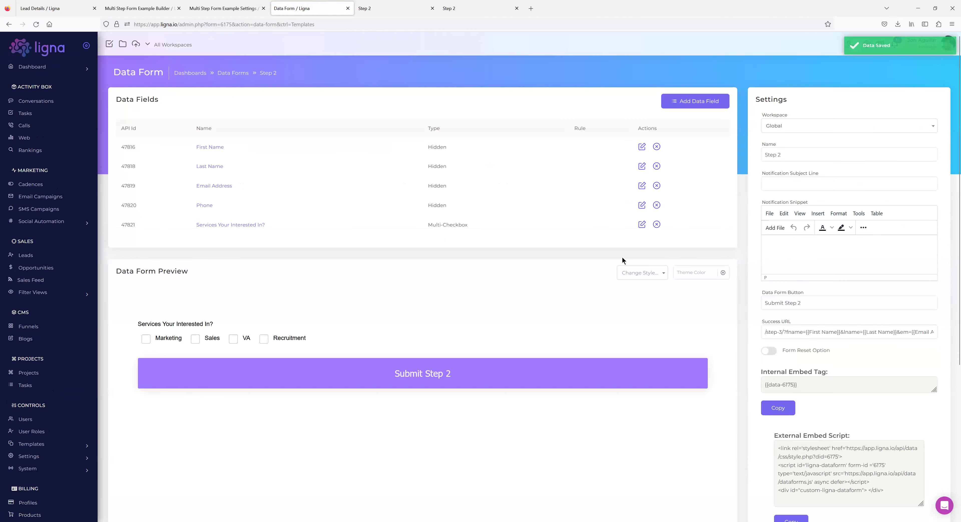
# Create a new funnel page named 'Step 3' from the Step 2 template.
pyautogui.click(145, 11)
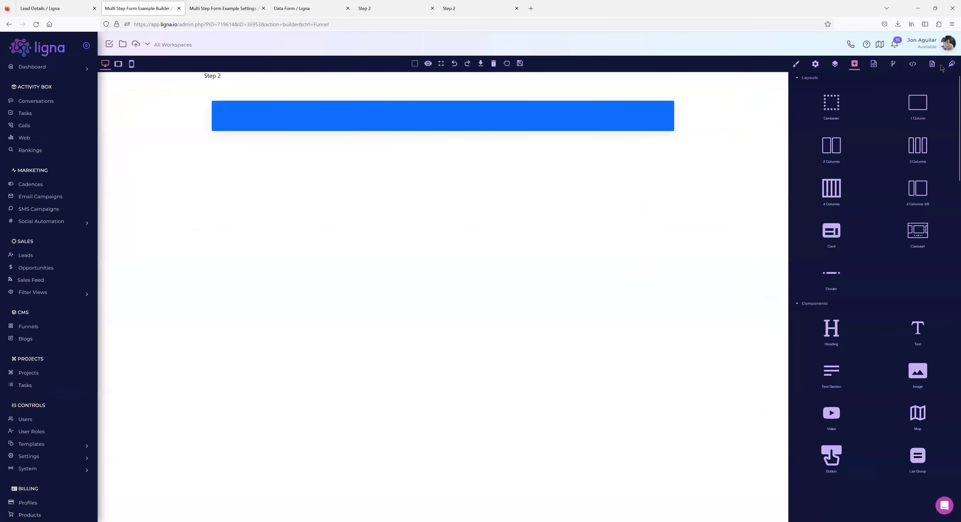
pyautogui.click(931, 64)
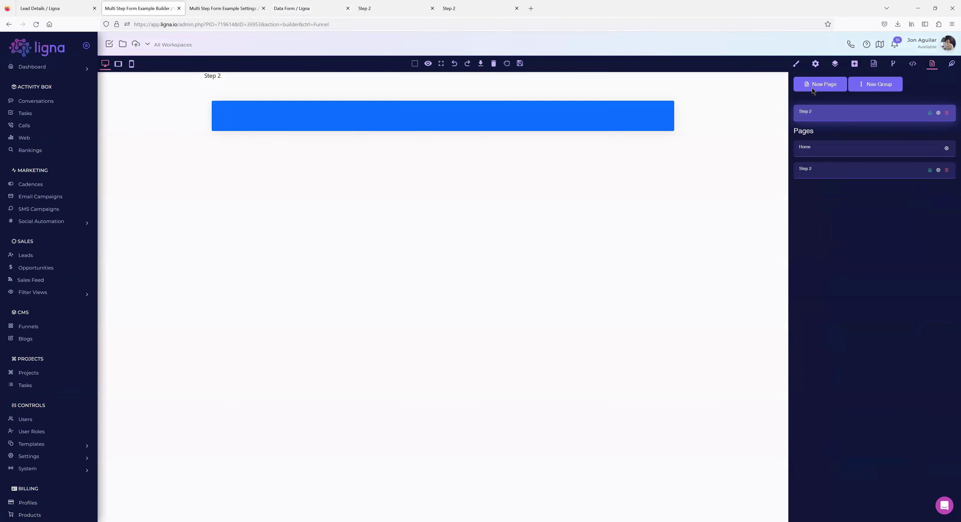
pyautogui.click(828, 85)
pyautogui.click(473, 70)
pyautogui.click(465, 116)
pyautogui.click(460, 113)
pyautogui.write('Step 3')
pyautogui.click(489, 151)
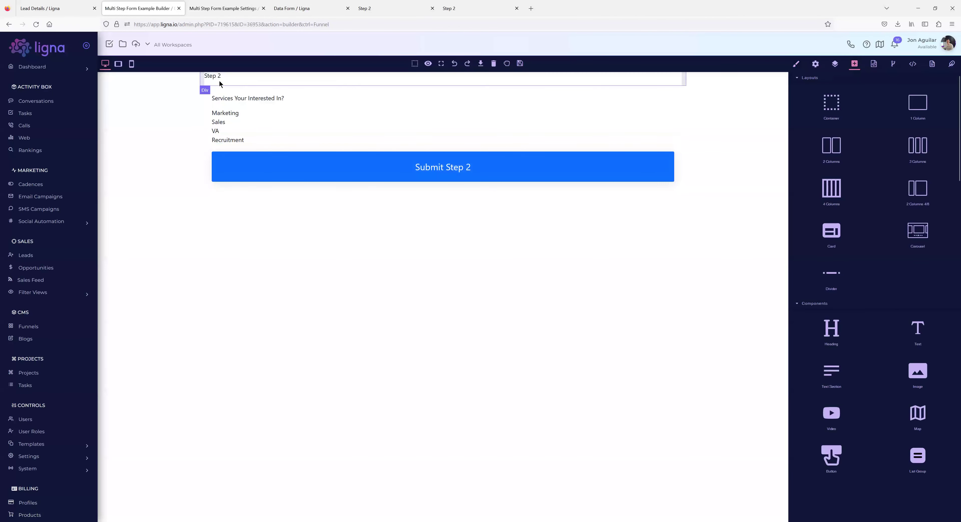
# Change the page heading to Step 3, embed the Step 3 data form, and save the page.
pyautogui.doubleClick(225, 75)
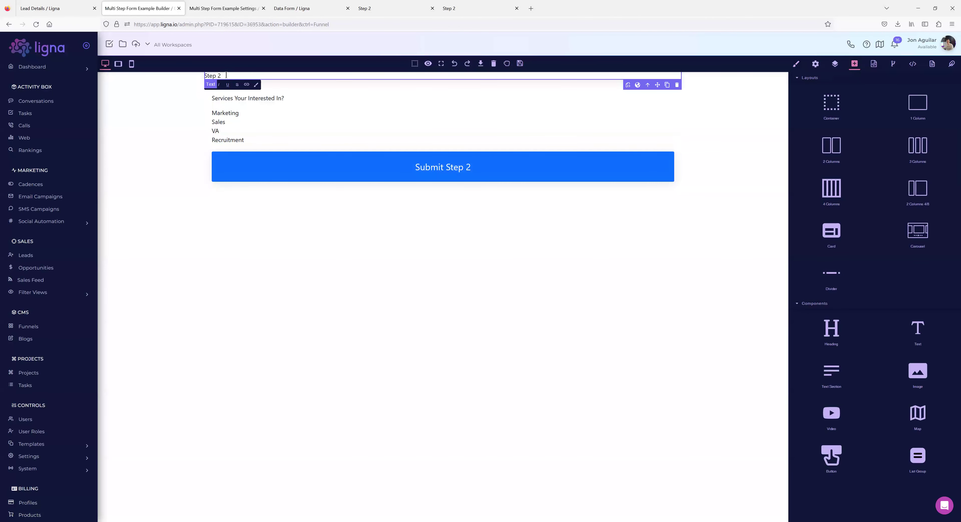
pyautogui.click(209, 111)
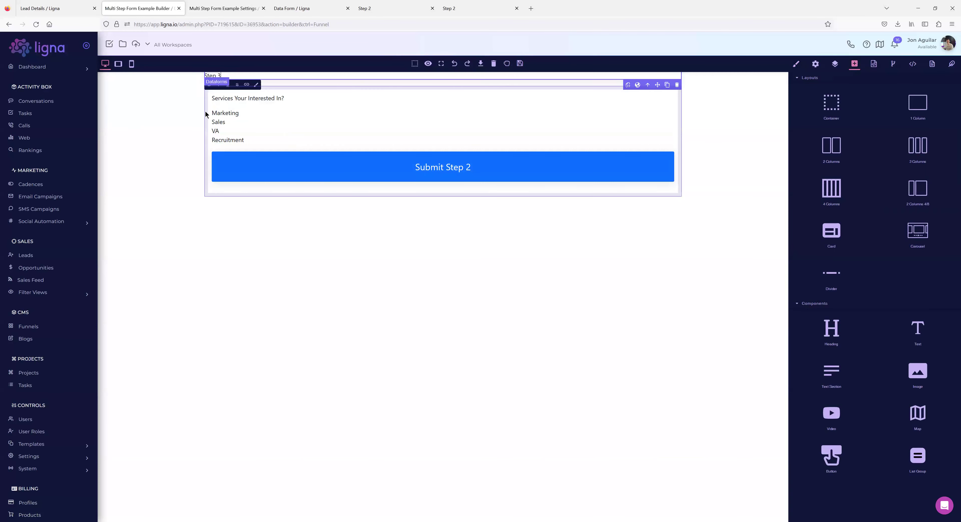
pyautogui.click(815, 64)
pyautogui.click(849, 98)
pyautogui.click(853, 119)
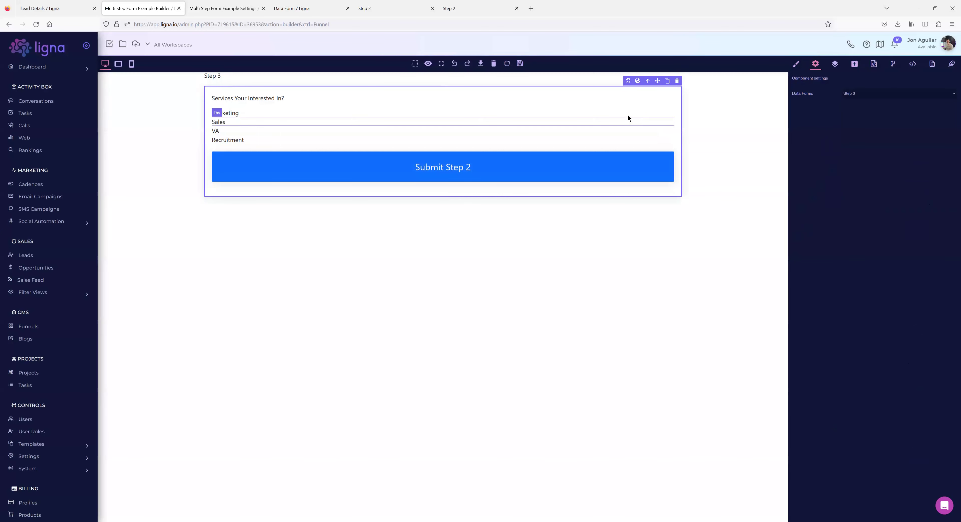
pyautogui.click(520, 63)
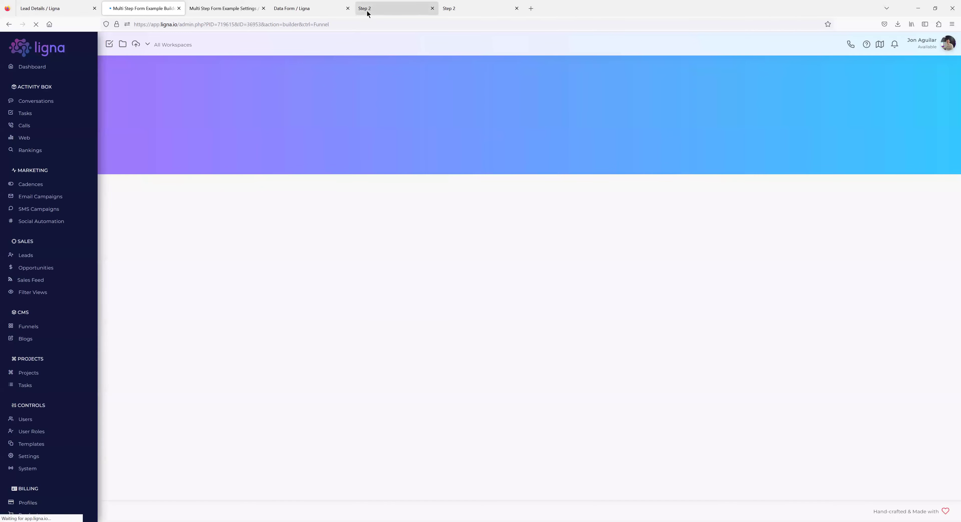
# Set the Step 3 form's button text to 'Submit Step 3' and open its 'Services Your Interested In?' field.
pyautogui.click(300, 11)
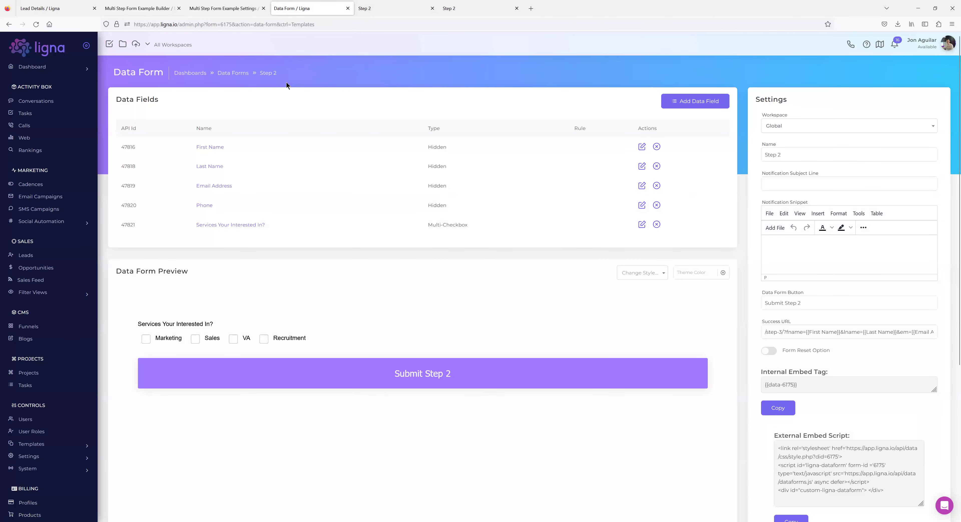
pyautogui.click(244, 73)
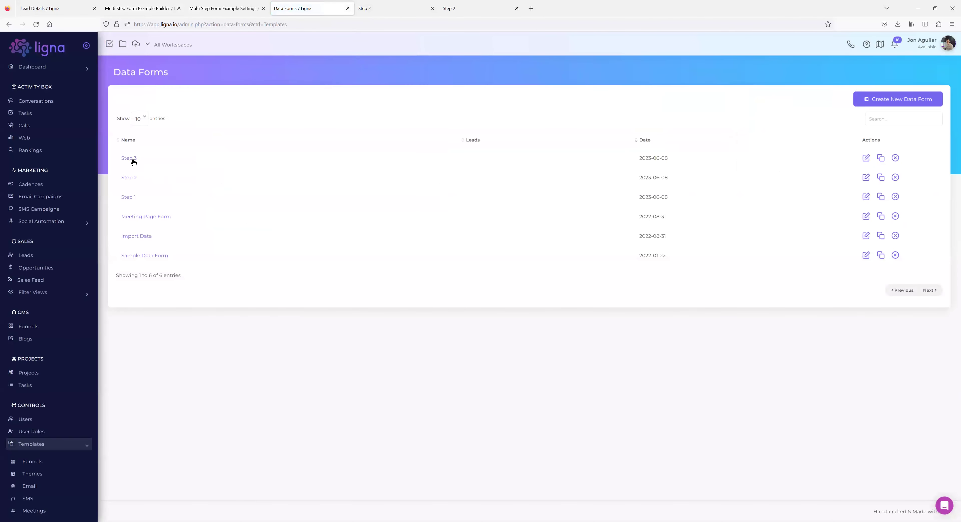
pyautogui.click(133, 160)
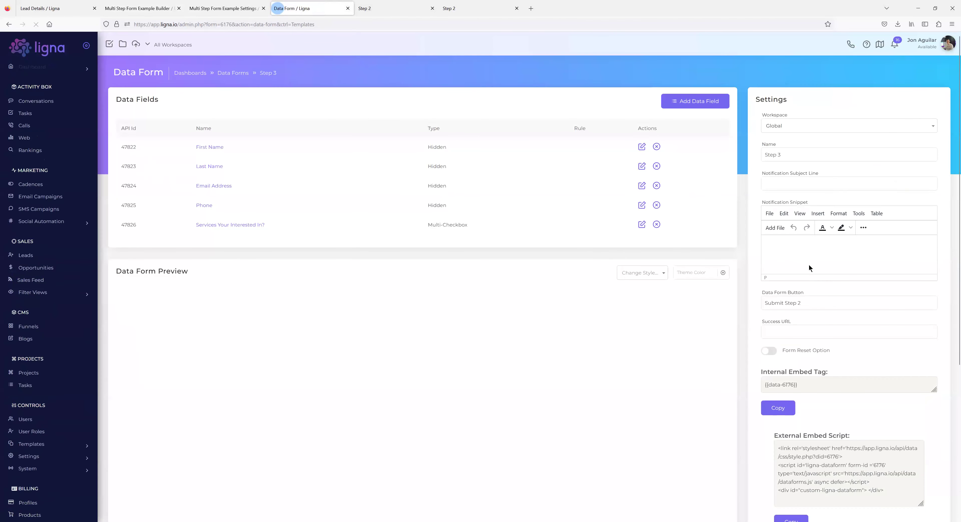
pyautogui.click(815, 299)
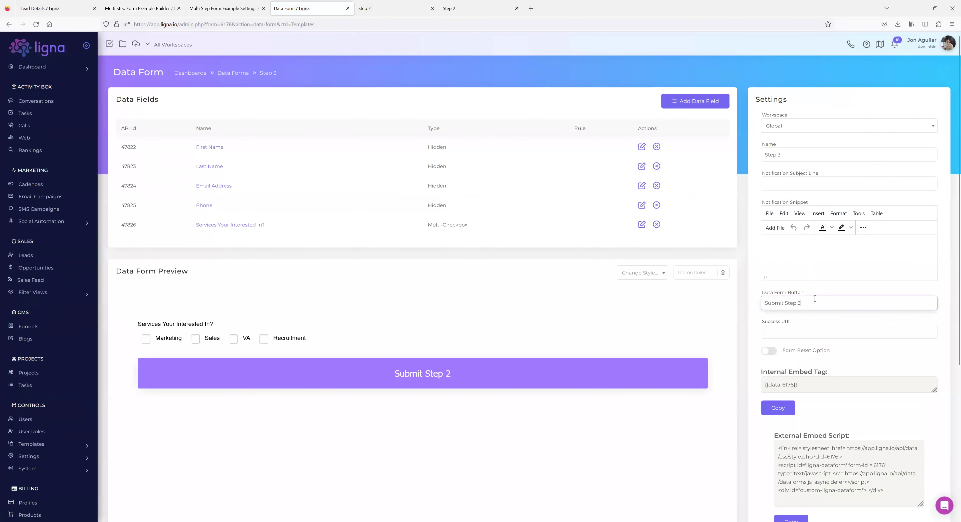
pyautogui.click(741, 246)
pyautogui.click(227, 225)
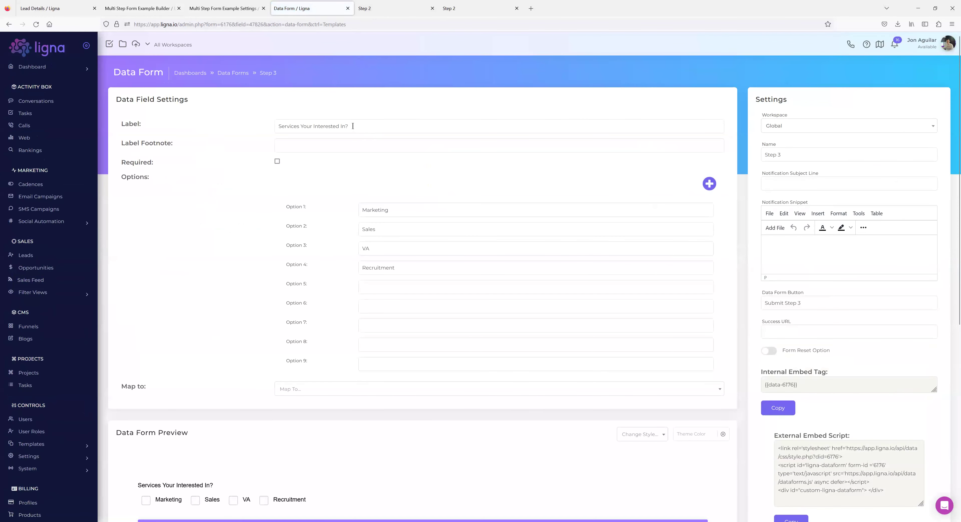
# Relabel the checkbox field 'Sales Rep' and replace its four options with Jack, Jill, Tom and Bob.
pyautogui.hotkey('ctrl', 'a')
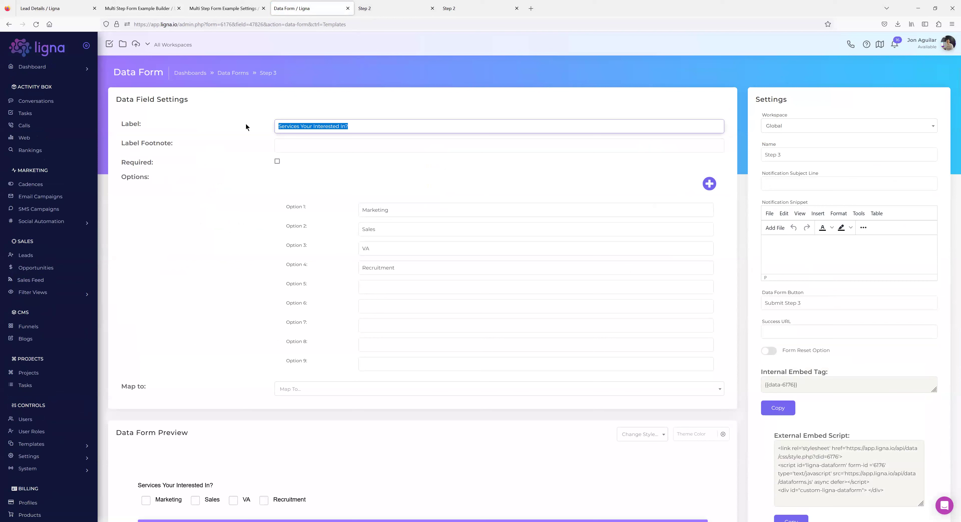
pyautogui.write('Sales Rep')
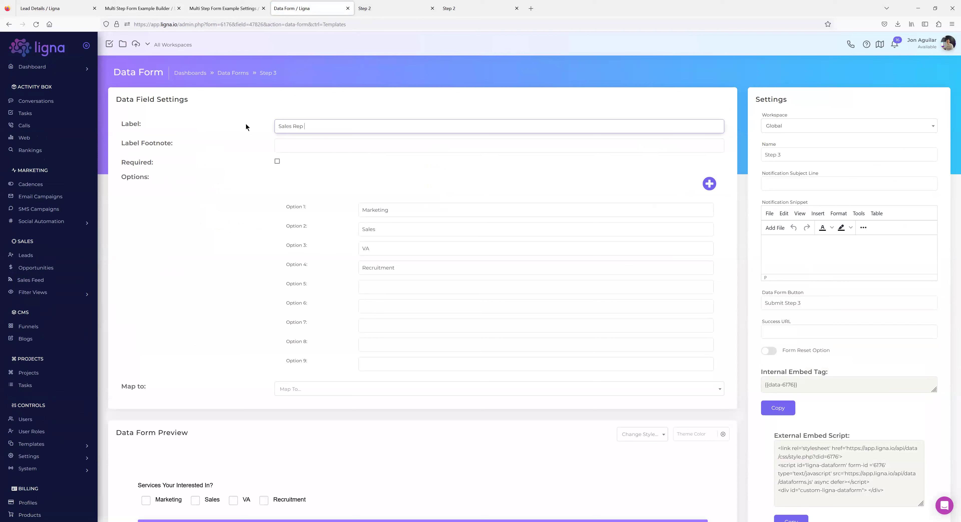
pyautogui.moveTo(400, 212); pyautogui.dragTo(261, 206)
pyautogui.write('Jack')
pyautogui.press('Tab')
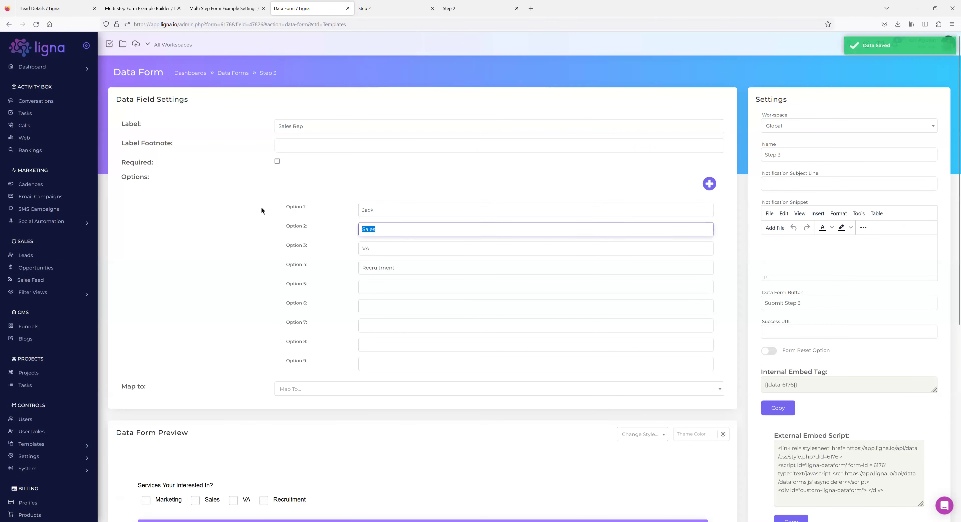
pyautogui.press('BackSpace')
pyautogui.press('BackSpace')
pyautogui.press('BackSpace')
pyautogui.write('Jill')
pyautogui.press('Tab')
pyautogui.write('Tom')
pyautogui.press('Tab')
pyautogui.write('Bob')
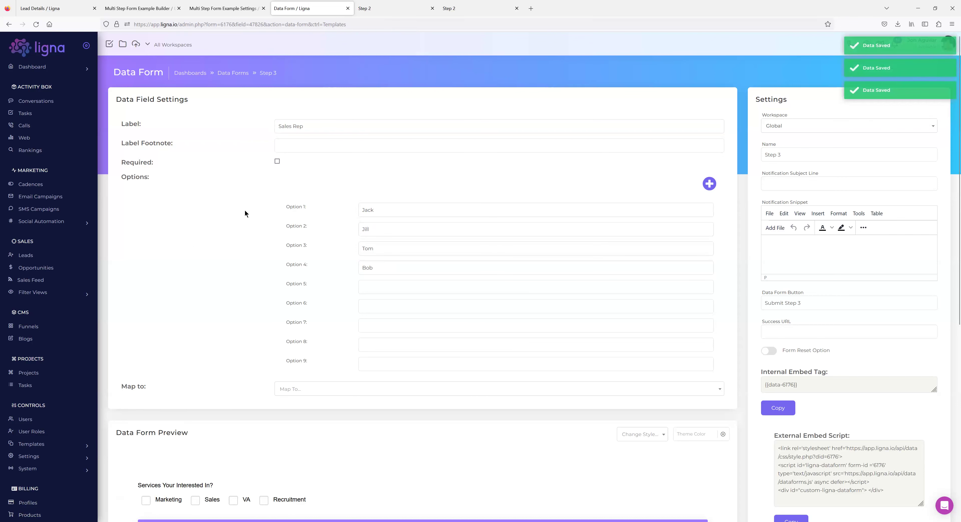
# Look through the Map To lead-field list and close it without choosing a mapping.
pyautogui.scroll(-1, 200, 269)
pyautogui.scroll(1, 287, 206)
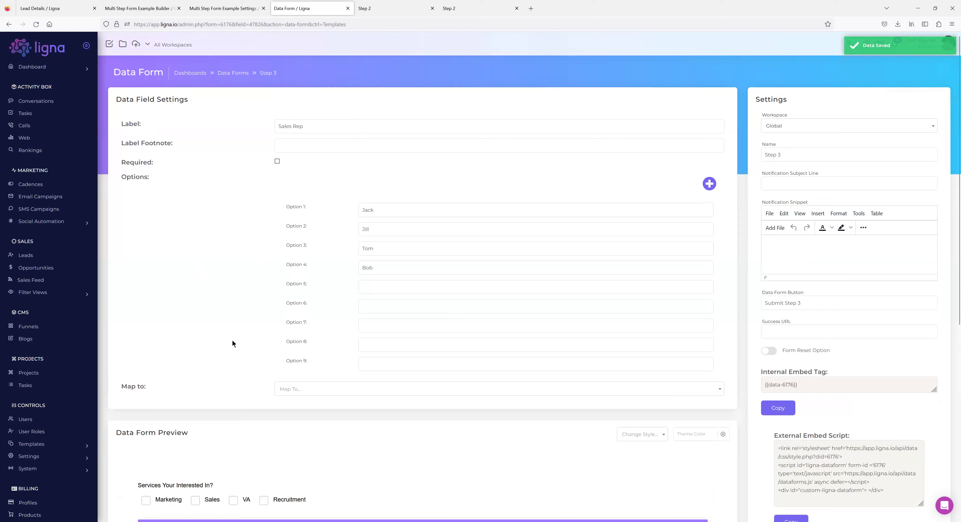
pyautogui.click(307, 392)
pyautogui.scroll(-5, 325, 438)
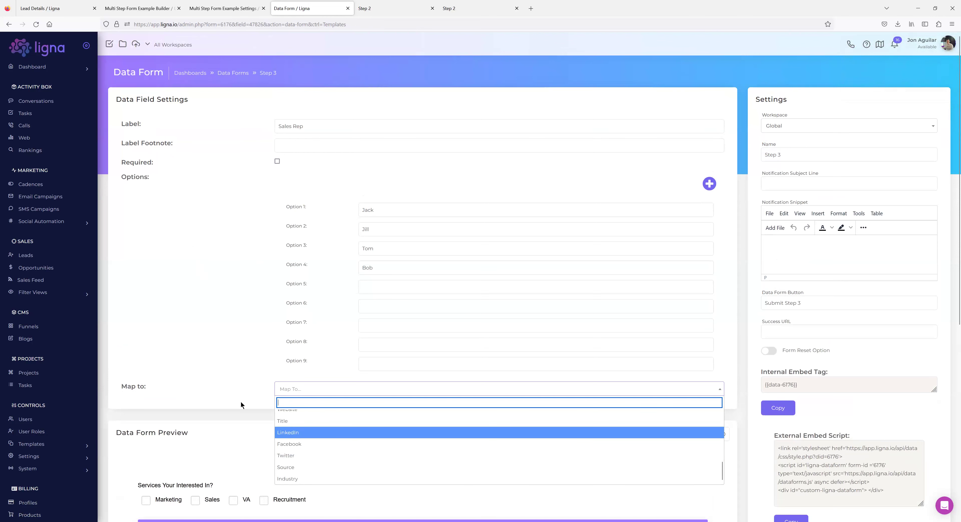
pyautogui.click(222, 357)
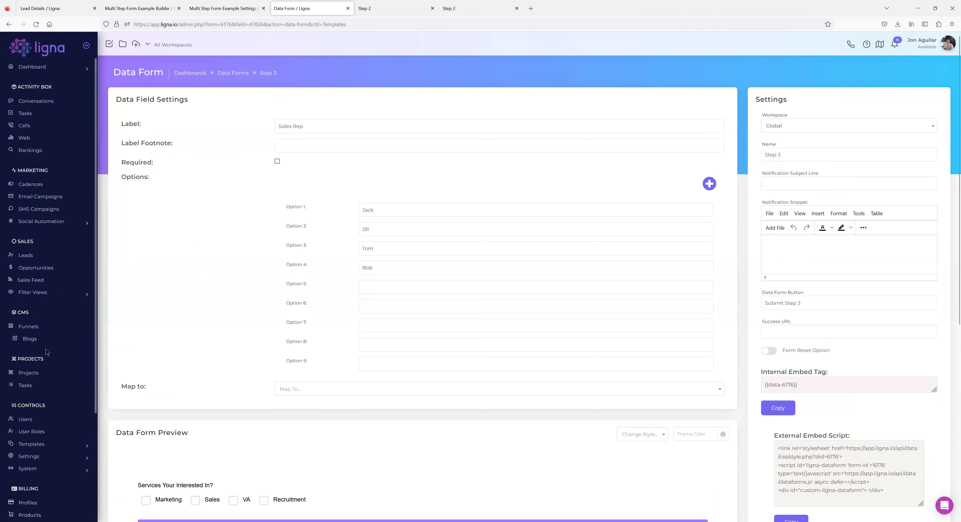
# Open the Templates > Data > Data Fields page in a separate tab.
pyautogui.scroll(-2, 43, 407)
pyautogui.scroll(-2, 44, 406)
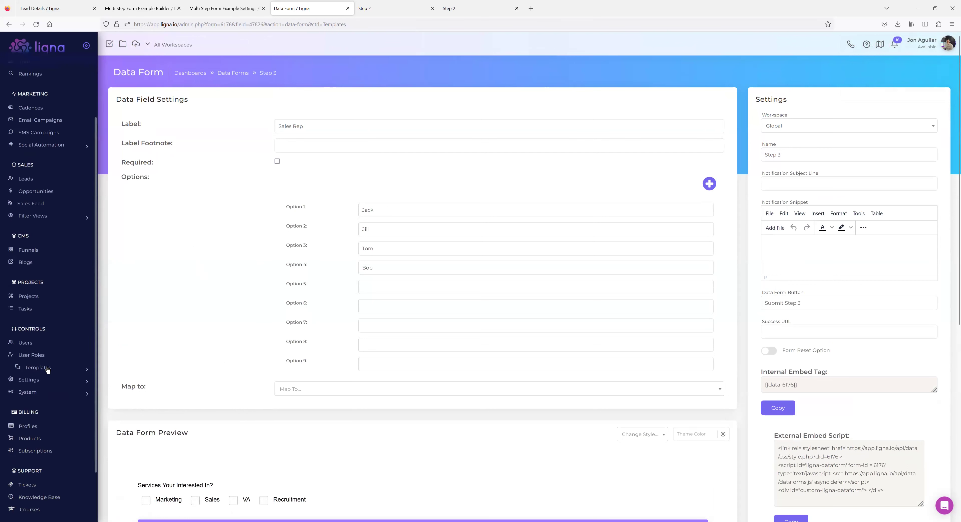
pyautogui.click(48, 369)
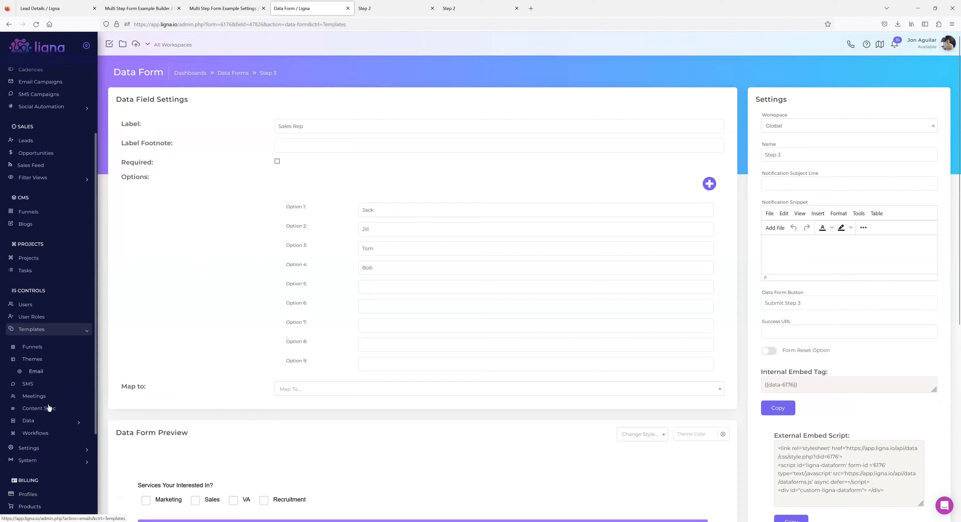
pyautogui.rightClick(44, 449)
pyautogui.click(79, 331)
pyautogui.click(384, 14)
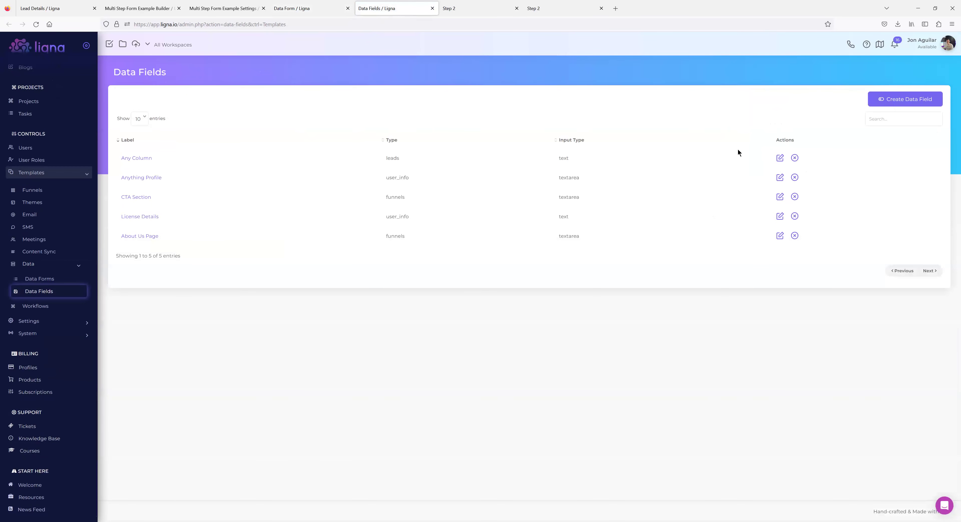
# Start a new data field with field type Leads and input type Text Input.
pyautogui.click(886, 99)
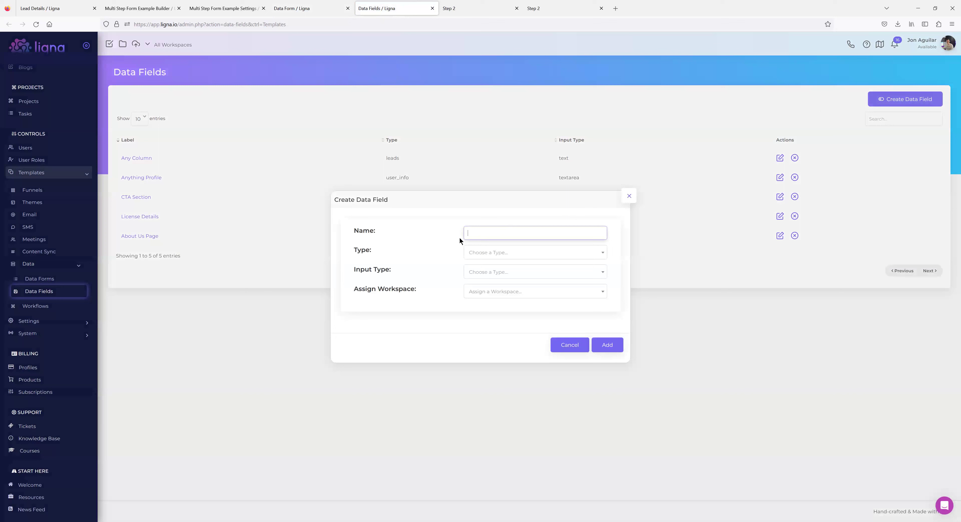
pyautogui.click(515, 253)
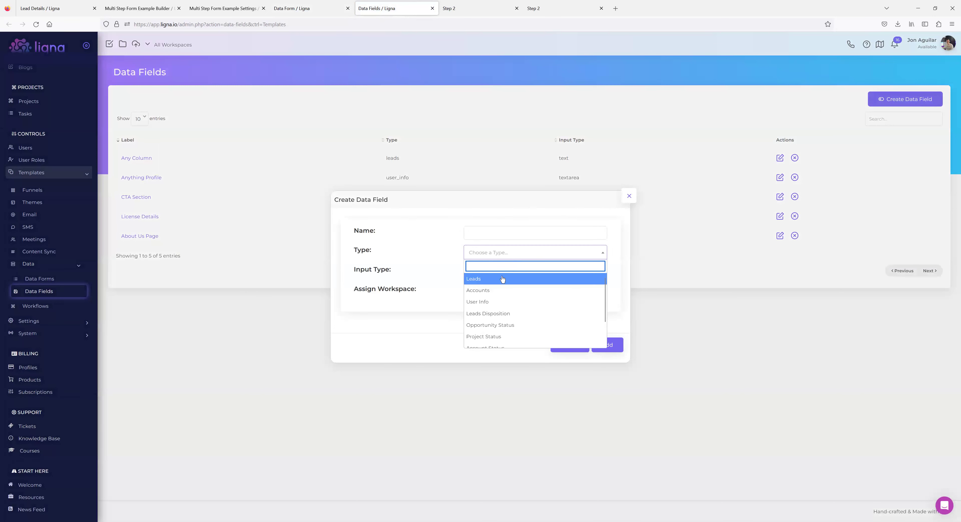
pyautogui.scroll(2, 497, 285)
pyautogui.click(488, 280)
pyautogui.click(489, 273)
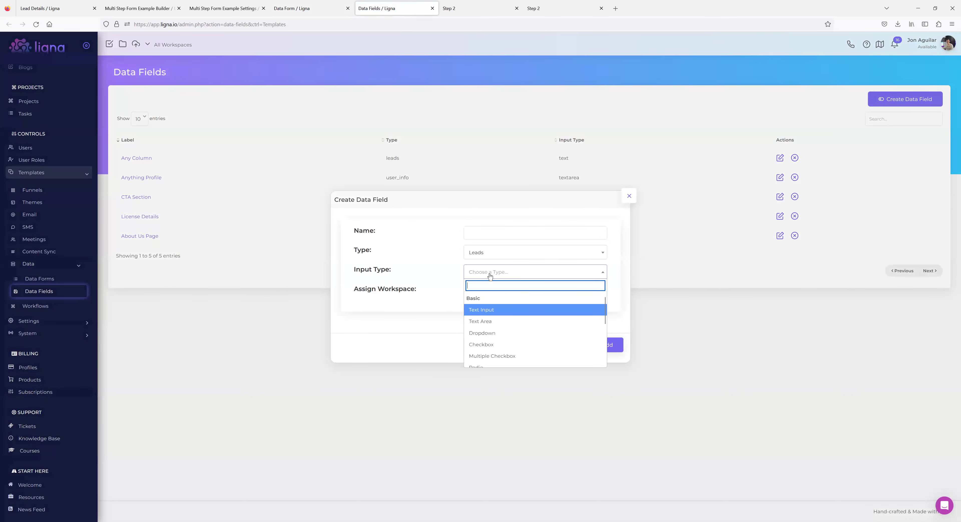
pyautogui.click(484, 312)
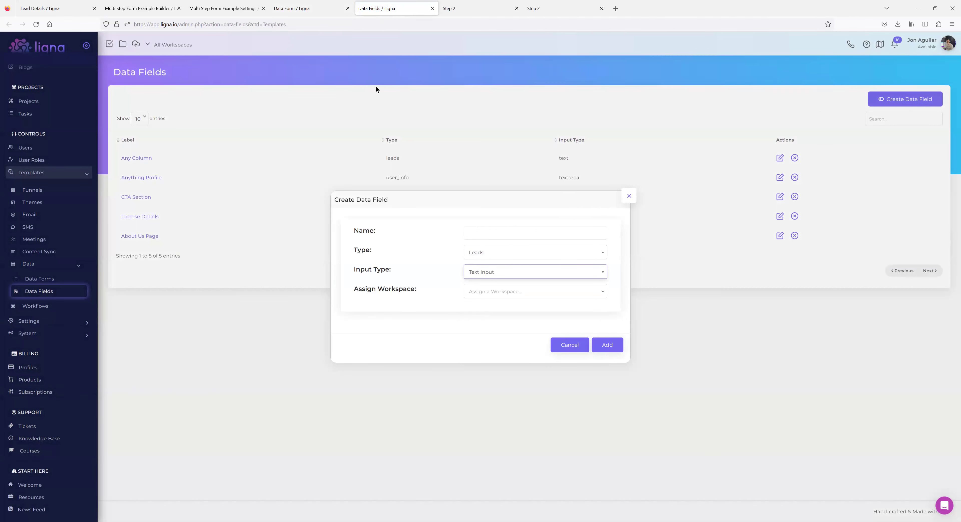
# Name the draft field 'Sales RT', then discard the draft and close the Data Fields page.
pyautogui.click(300, 8)
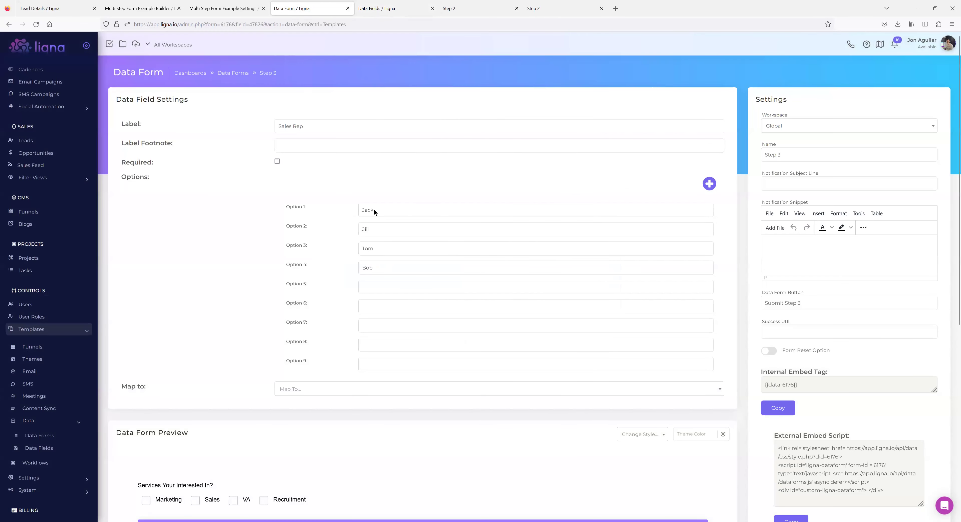
pyautogui.click(375, 9)
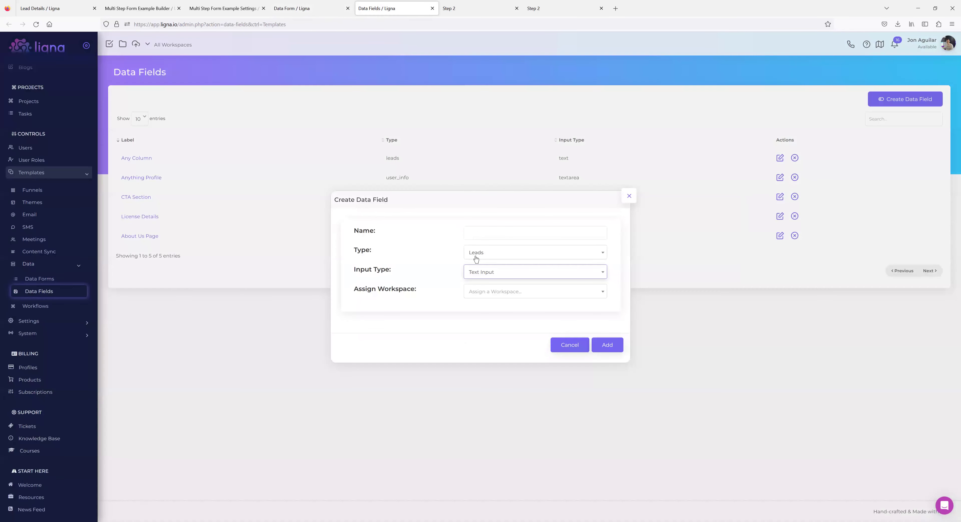
pyautogui.click(477, 234)
pyautogui.write('Sales RT')
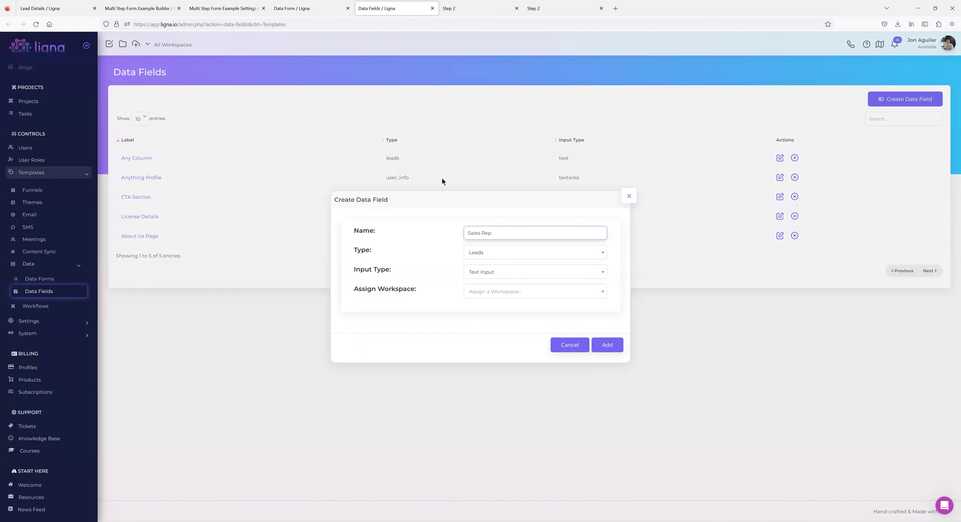
pyautogui.click(317, 9)
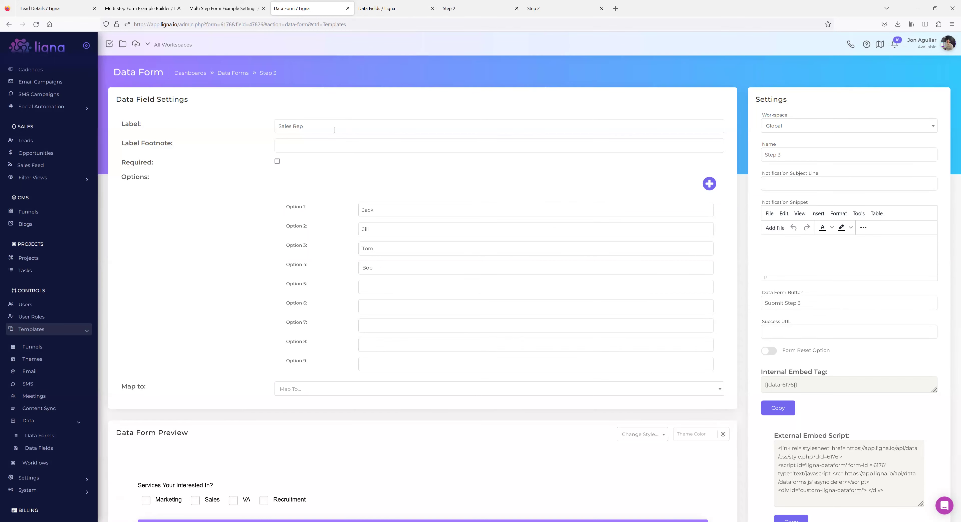
pyautogui.click(376, 8)
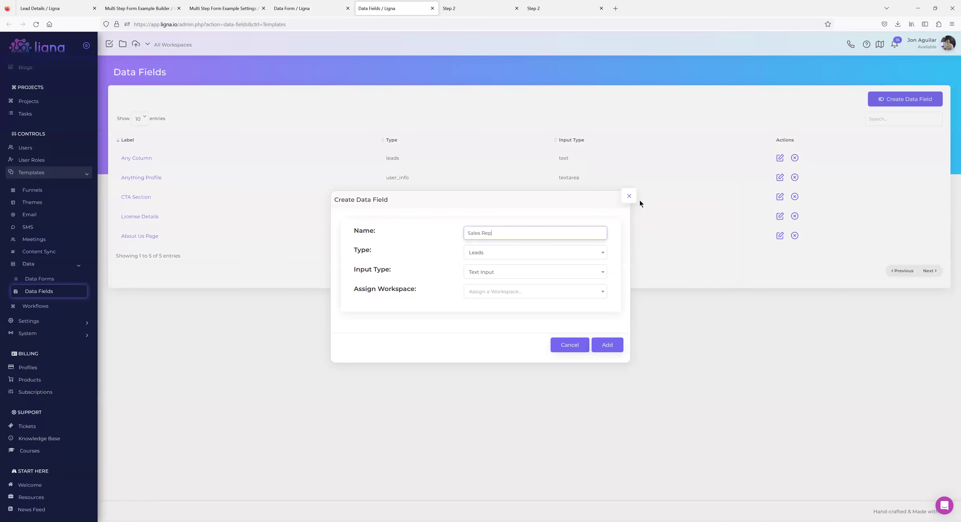
pyautogui.click(628, 196)
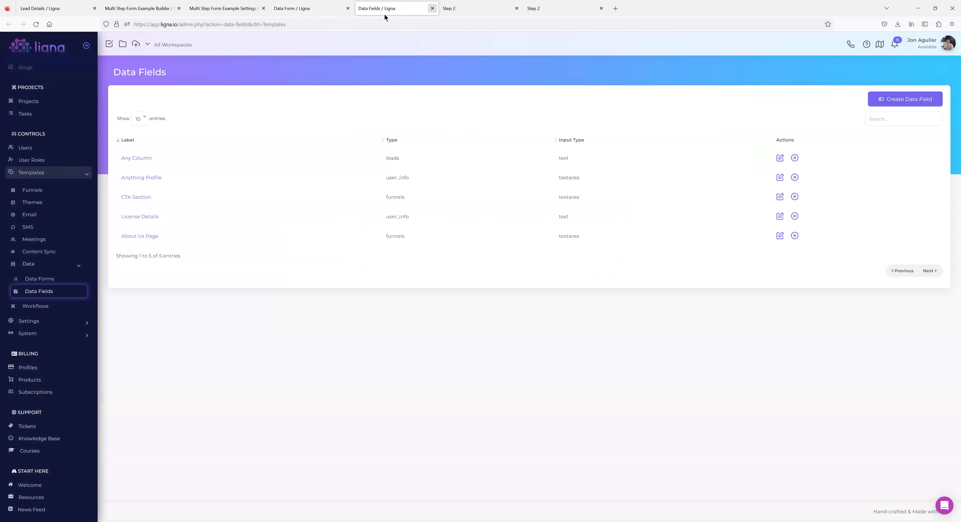
pyautogui.hotkey('ctrl', 'w')
# Reload the funnel page builder to pick up the Step 3 form, then return to the live Step 2 page.
pyautogui.click(307, 9)
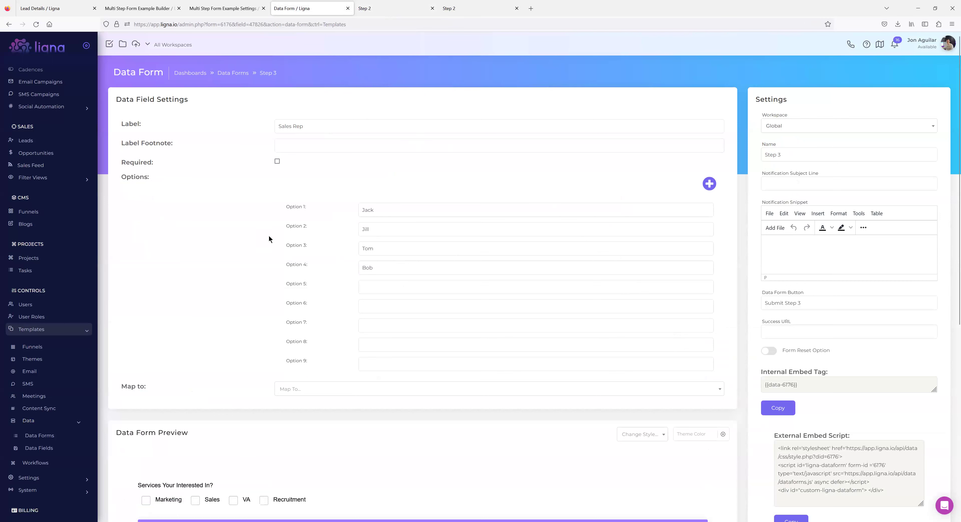
pyautogui.click(151, 8)
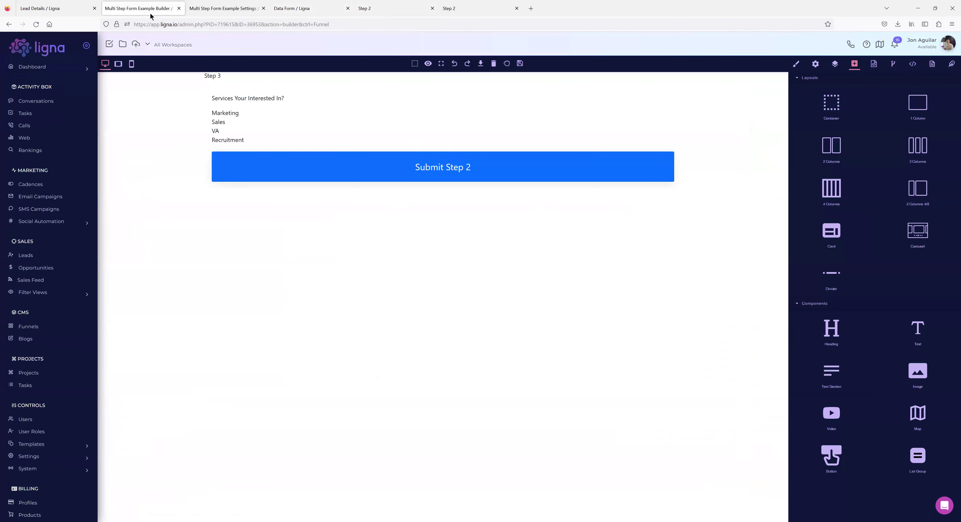
pyautogui.click(36, 25)
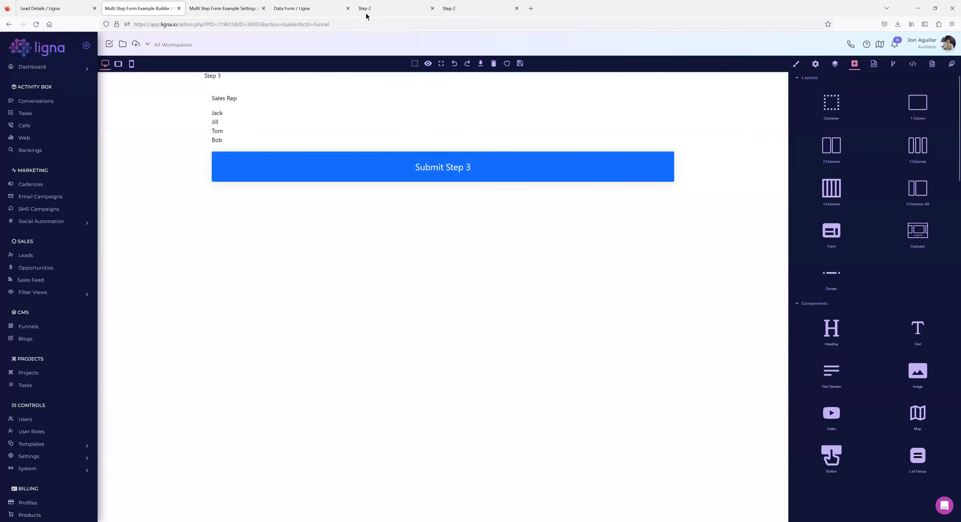
pyautogui.click(363, 9)
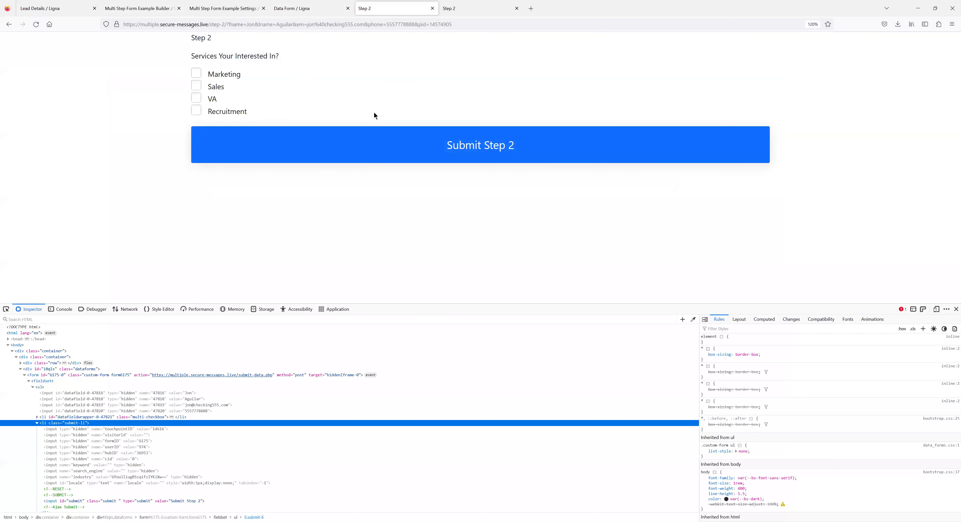
# Reload the Step 2 page, tick all four service checkboxes, and submit Step 2.
pyautogui.click(37, 25)
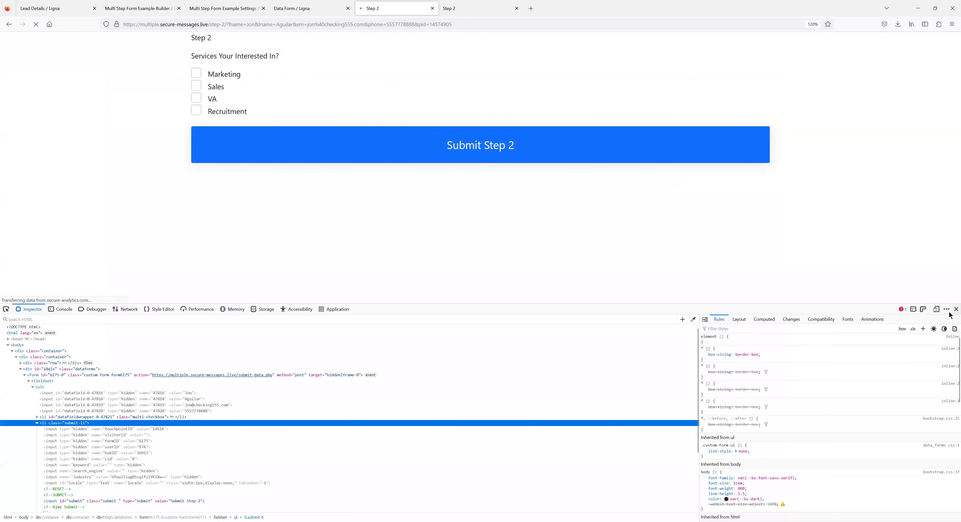
pyautogui.click(197, 75)
pyautogui.click(197, 87)
pyautogui.click(197, 99)
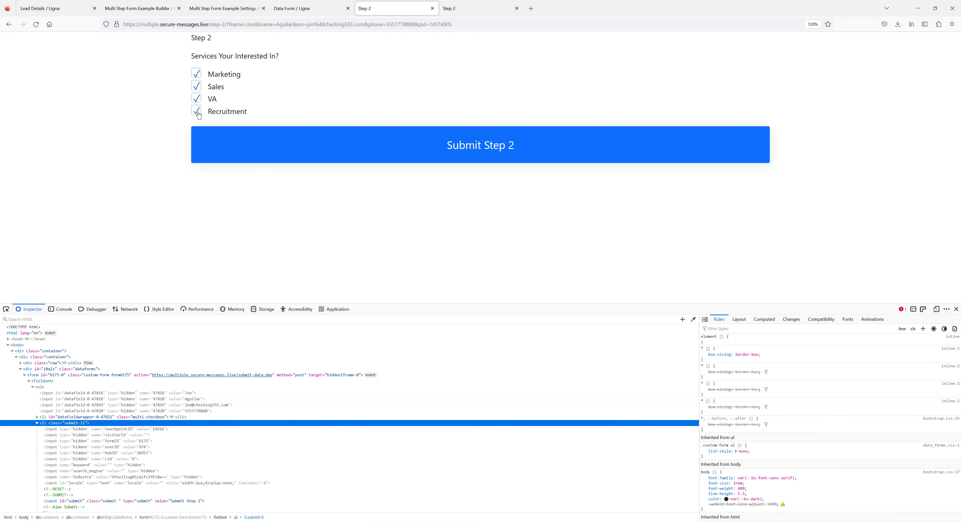
pyautogui.click(485, 153)
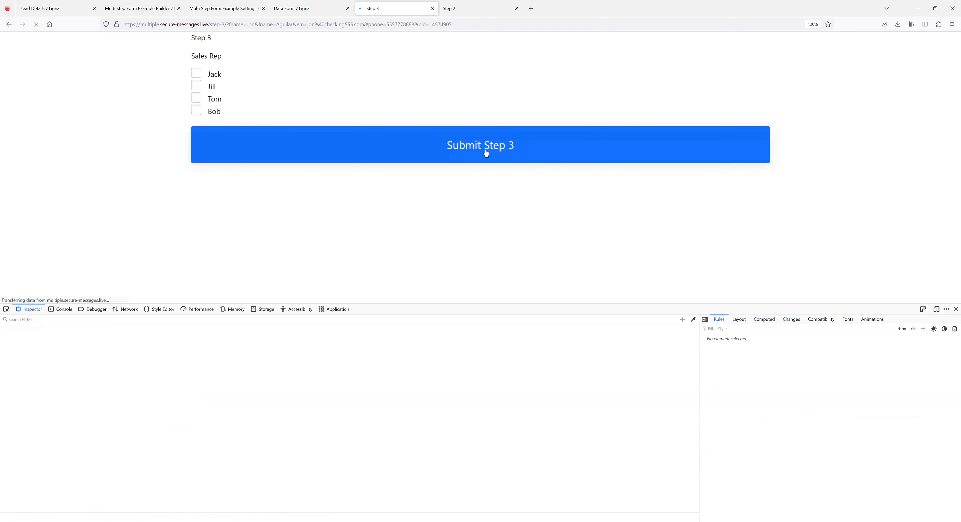
# Inspect the markup of the Step 3 Sales Rep form, then return to the Ligna lead page.
pyautogui.rightClick(228, 125)
pyautogui.click(257, 215)
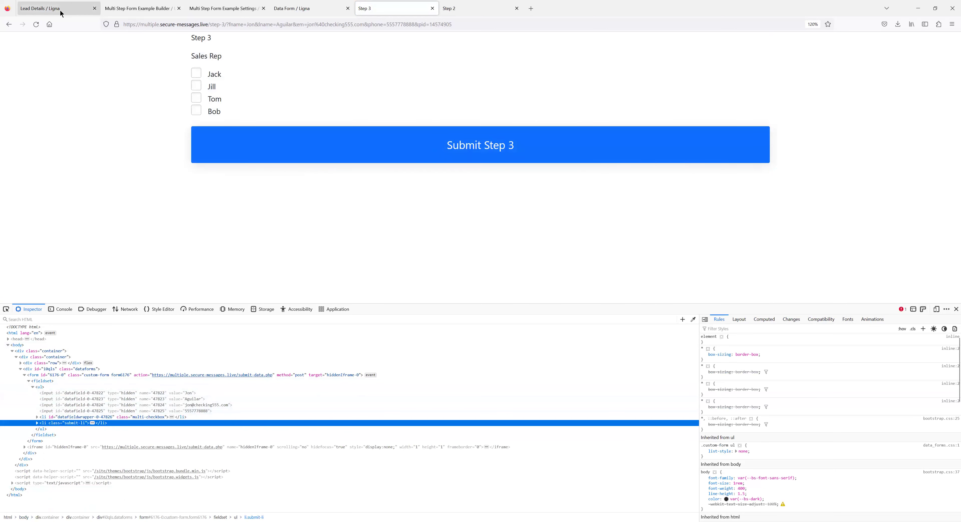
pyautogui.click(79, 15)
# Show the Leads list filtered by the Step 2 data form.
pyautogui.click(26, 256)
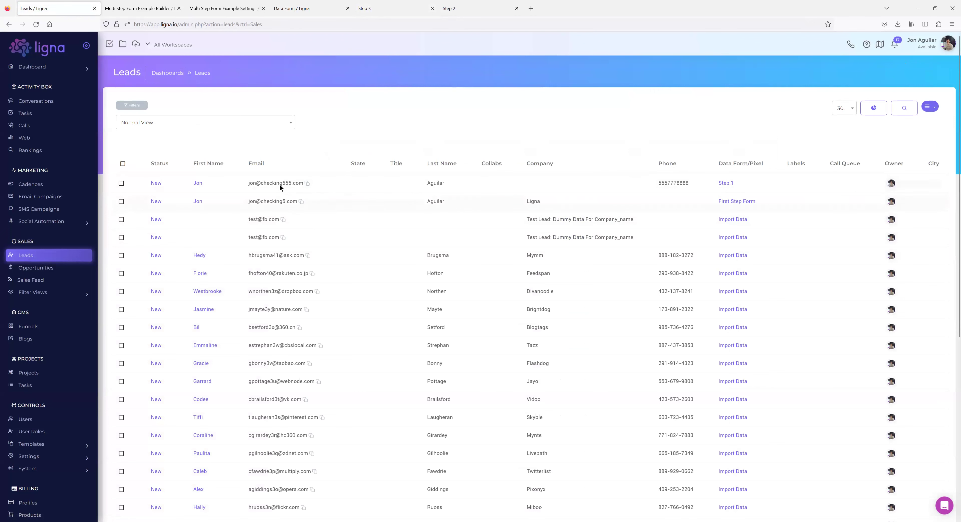
pyautogui.click(127, 106)
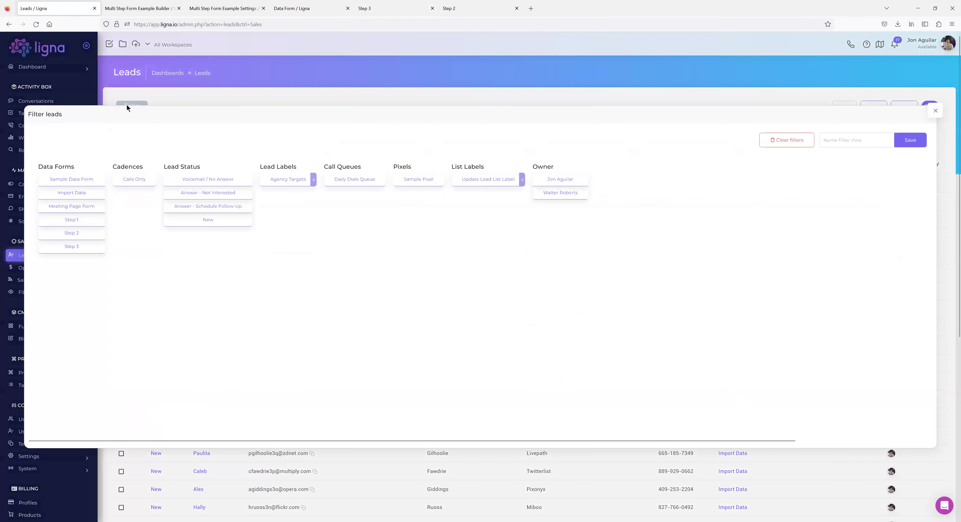
pyautogui.click(85, 235)
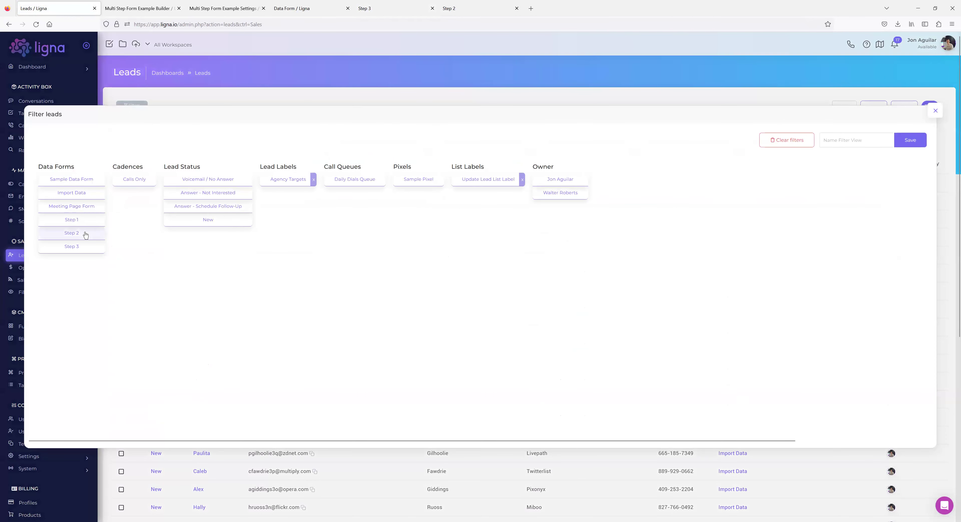
pyautogui.click(934, 110)
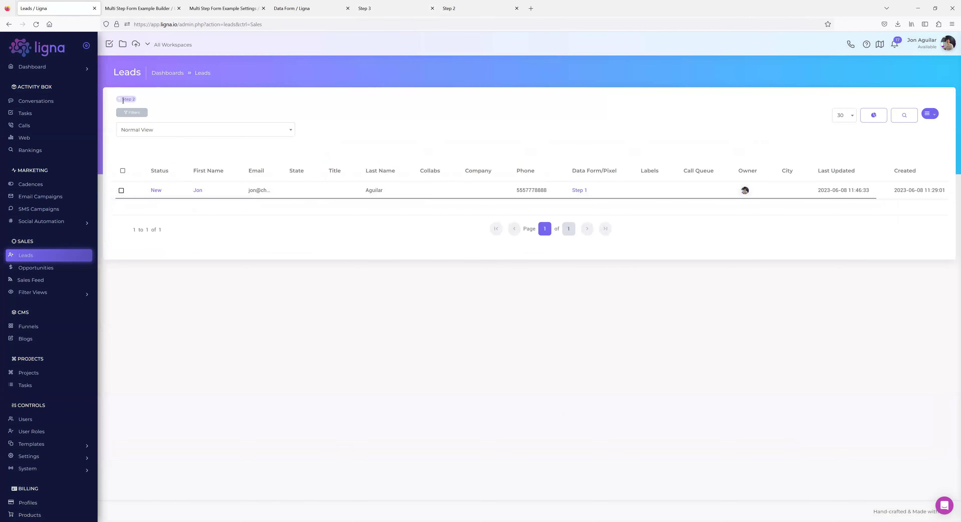
# Add a Step 1 data form filter, then remove both the Step 1 and Step 2 filter chips.
pyautogui.click(127, 113)
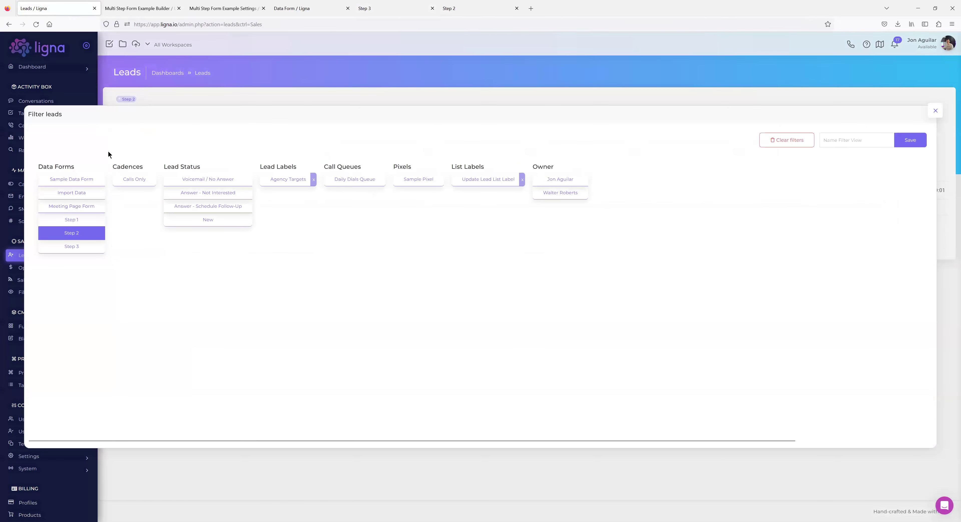
pyautogui.click(71, 219)
pyautogui.click(934, 111)
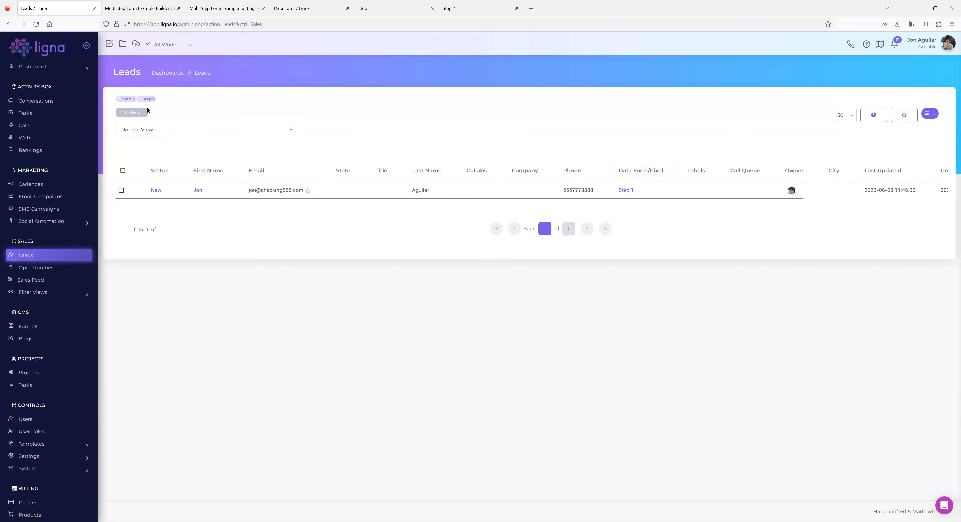
pyautogui.click(140, 99)
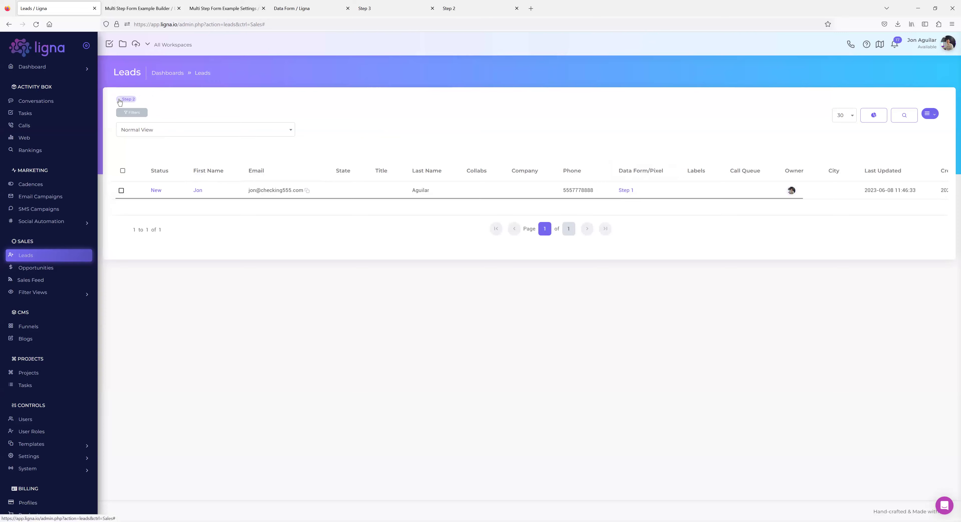
pyautogui.click(119, 99)
# Open the lead's details and review its timeline submission times and submitted Data Form Details.
pyautogui.click(198, 184)
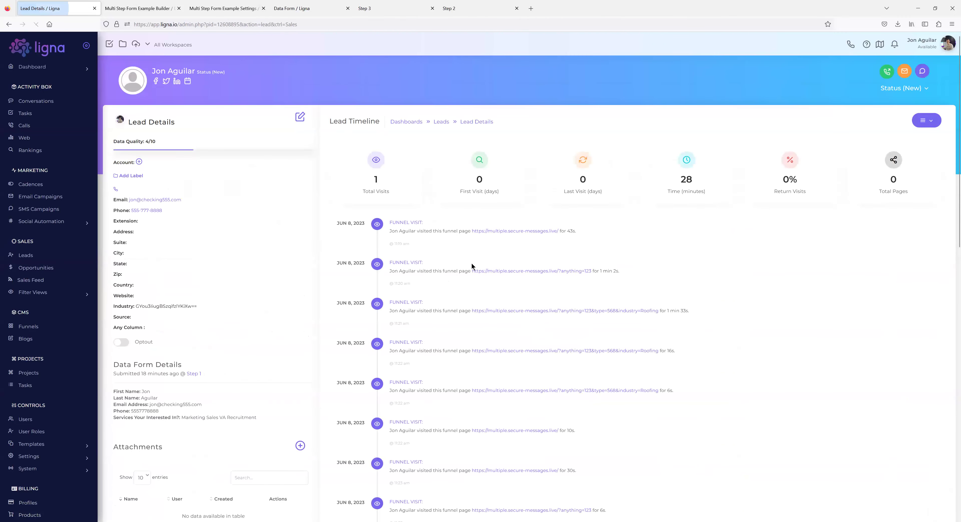
pyautogui.scroll(-7, 470, 262)
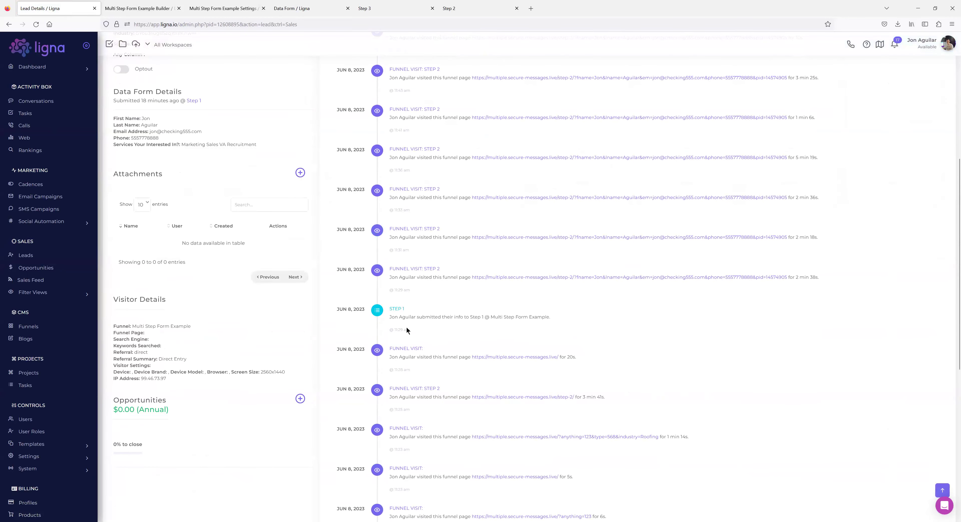
pyautogui.moveTo(411, 330); pyautogui.dragTo(396, 331)
pyautogui.scroll(5, 457, 331)
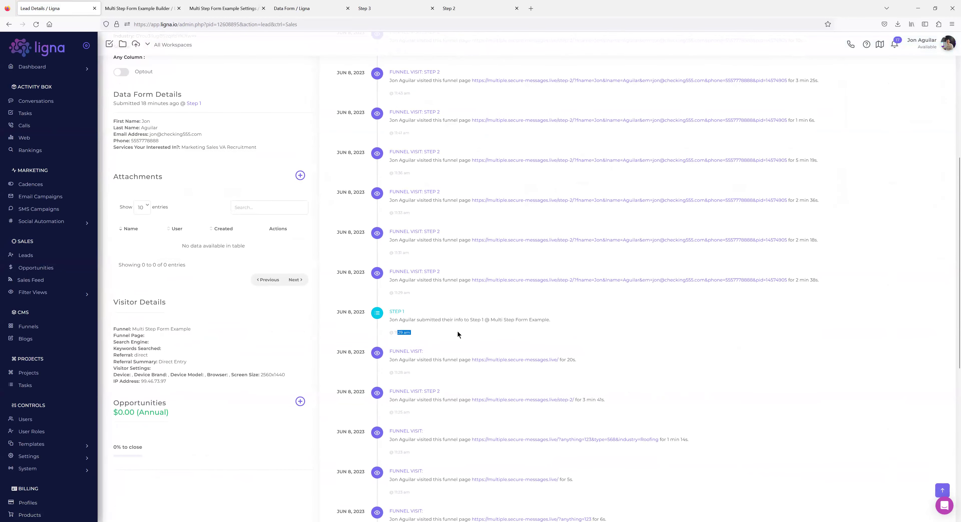
pyautogui.moveTo(412, 206); pyautogui.dragTo(392, 206)
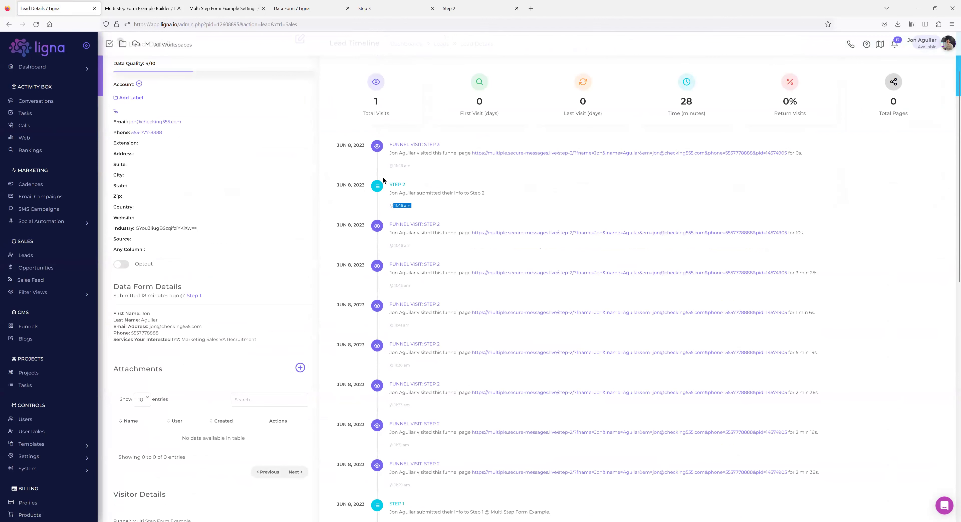
pyautogui.scroll(-4, 410, 441)
pyautogui.scroll(6, 429, 373)
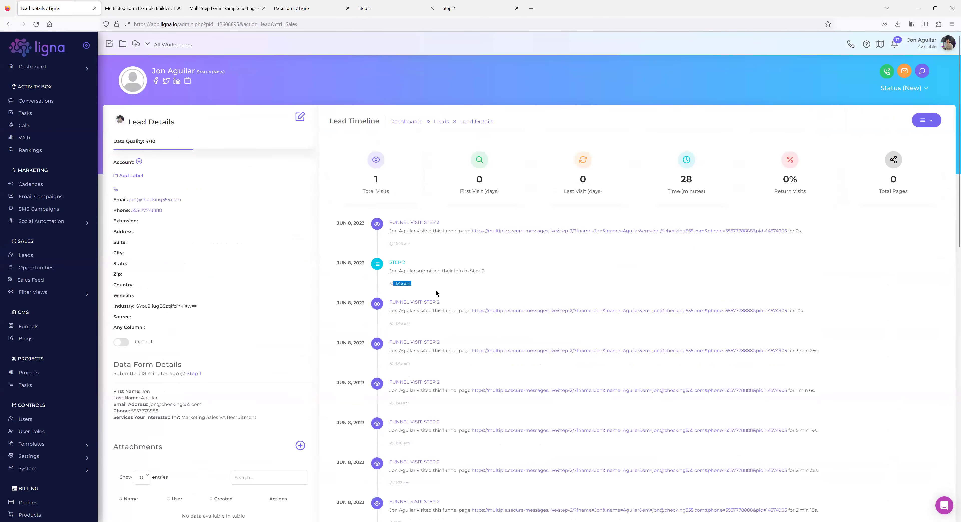
pyautogui.scroll(-2, 173, 345)
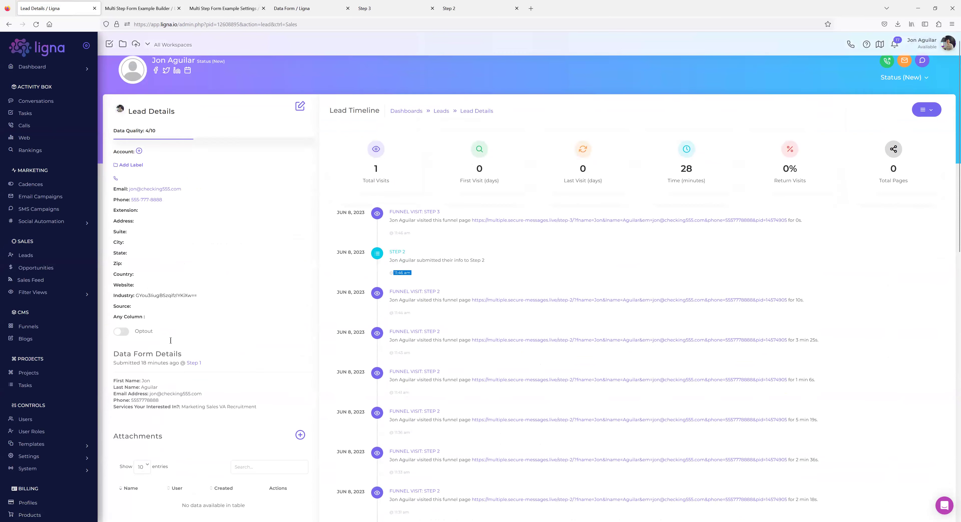
pyautogui.moveTo(113, 313); pyautogui.dragTo(188, 341)
pyautogui.click(188, 341)
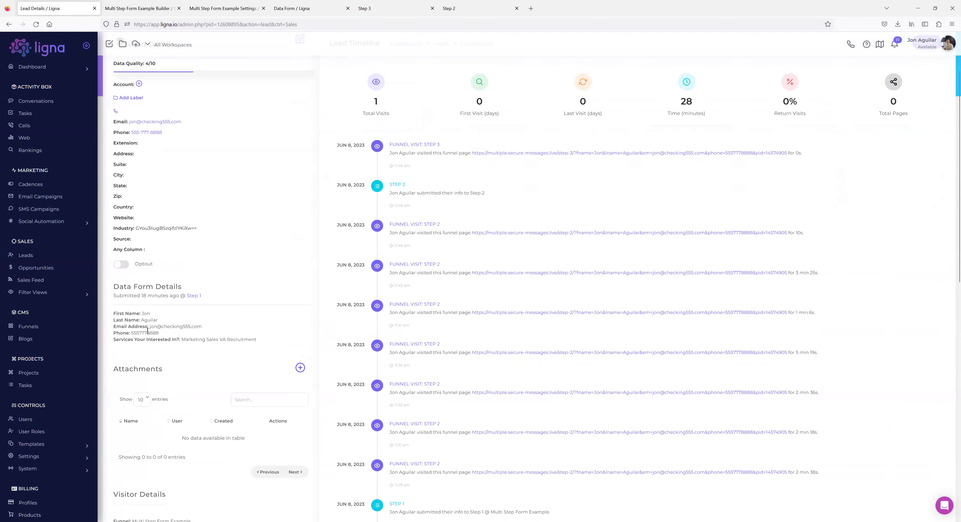
pyautogui.moveTo(147, 331); pyautogui.dragTo(114, 315)
pyautogui.click(112, 312)
pyautogui.scroll(2, 293, 317)
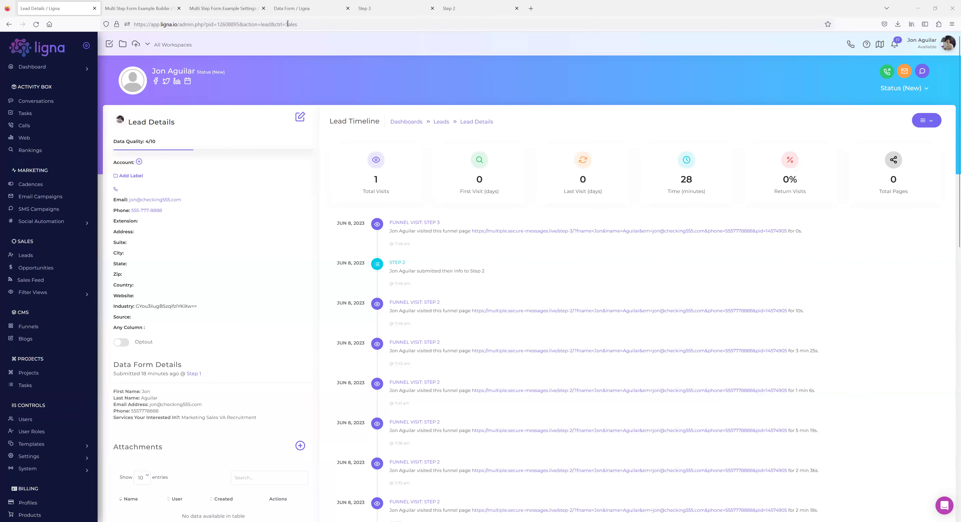
# Append '&redir=1' to the Step 3 page's address without loading it.
pyautogui.click(456, 8)
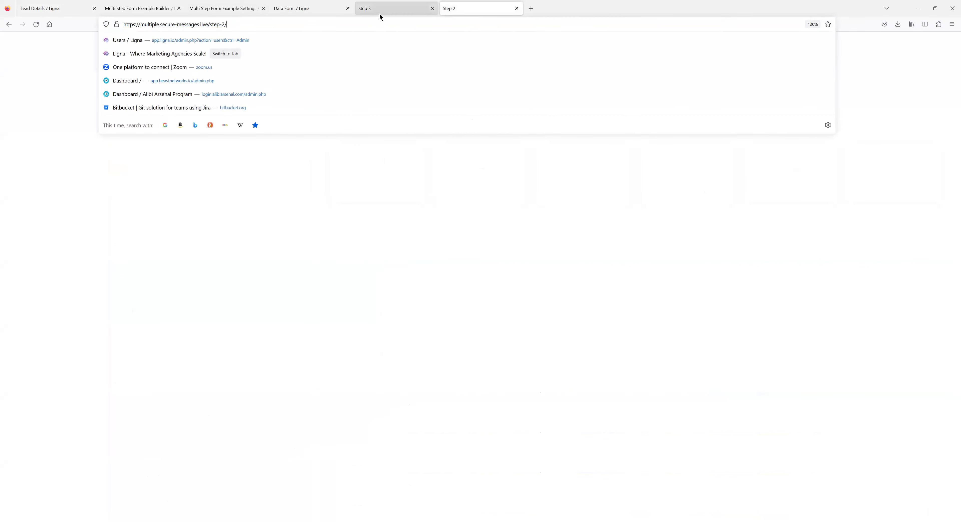
pyautogui.click(381, 10)
pyautogui.click(466, 26)
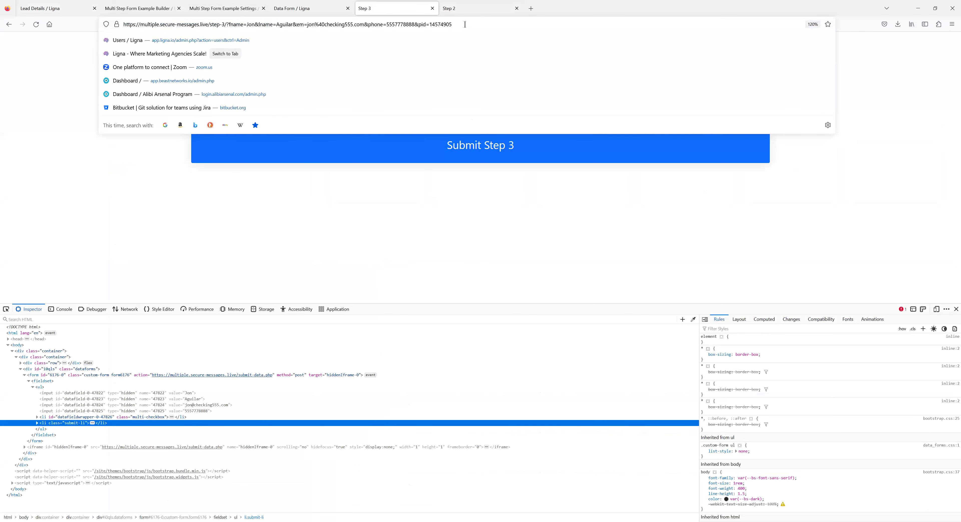
pyautogui.write('&red')
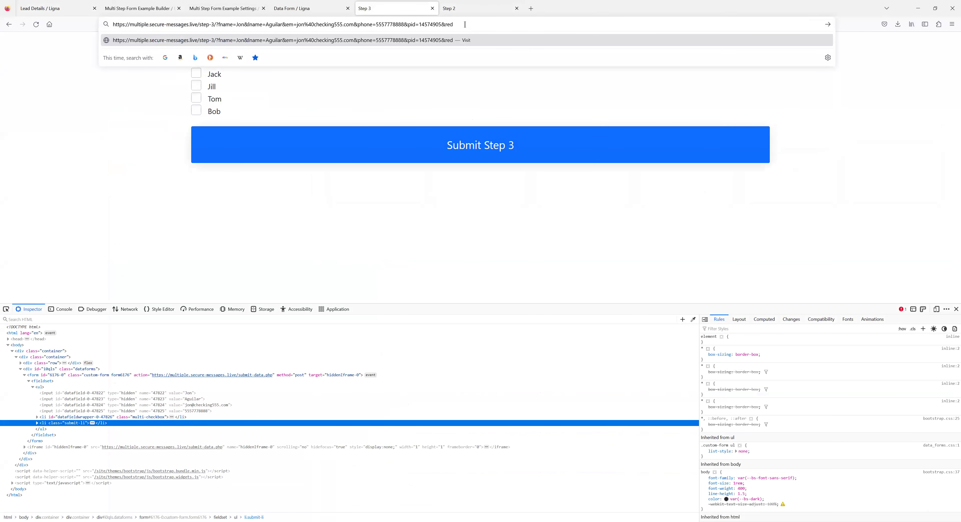
pyautogui.write('ir=1')
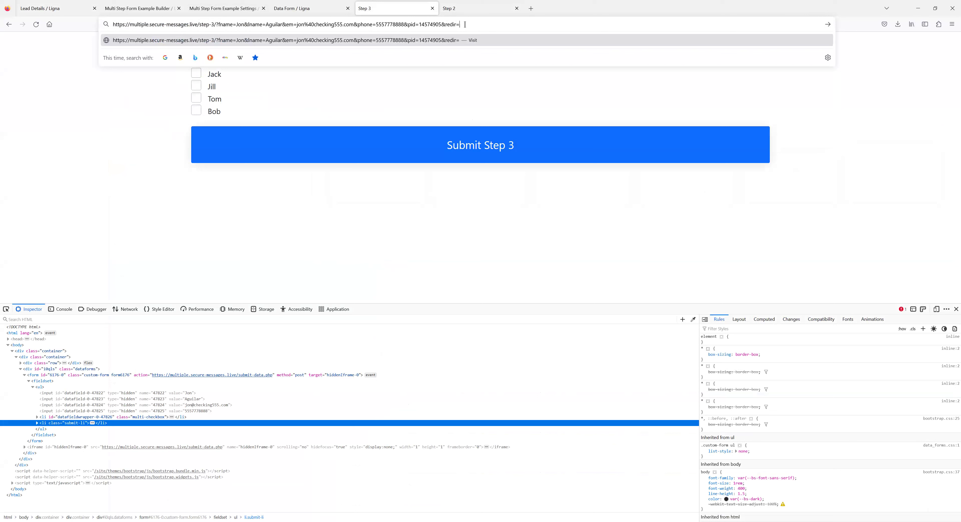
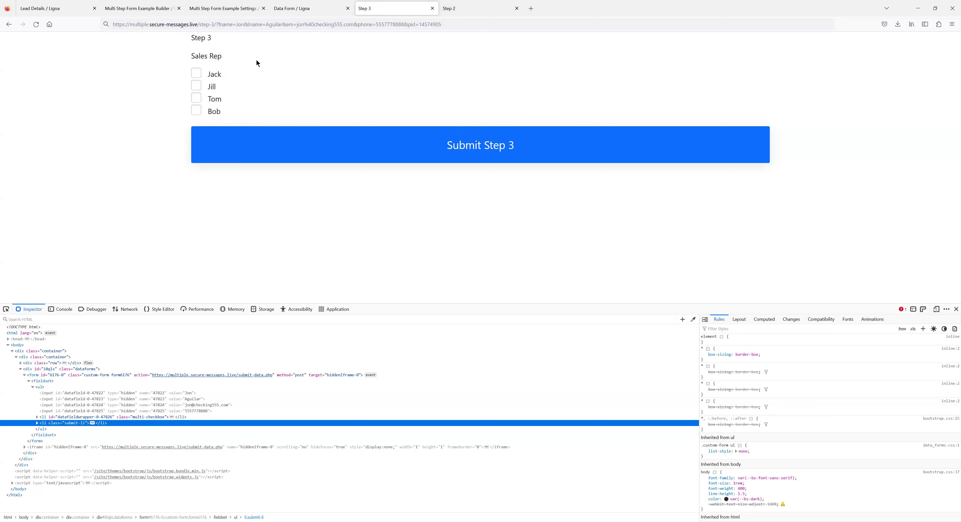
# In the funnel builder's Pages, create a new Blank Template page named 'Thank You'.
pyautogui.click(132, 13)
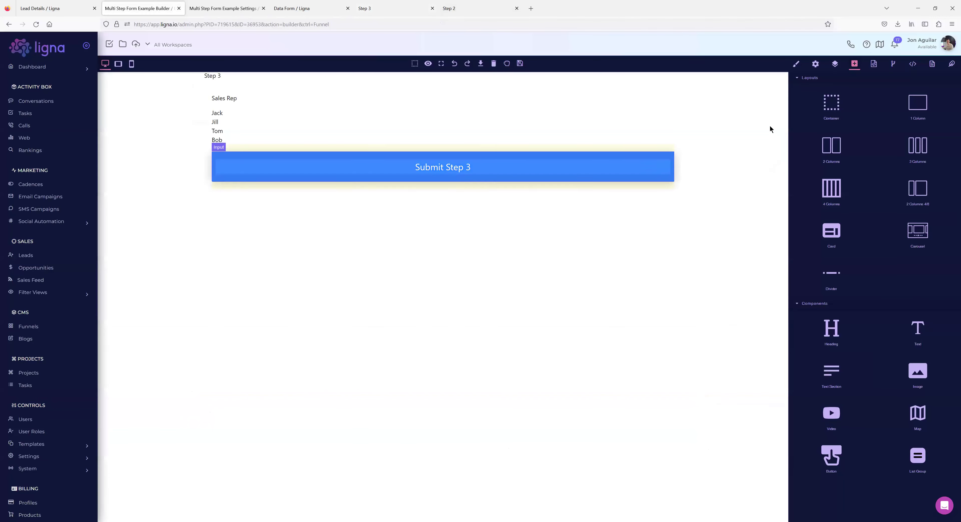
pyautogui.click(931, 65)
pyautogui.click(832, 85)
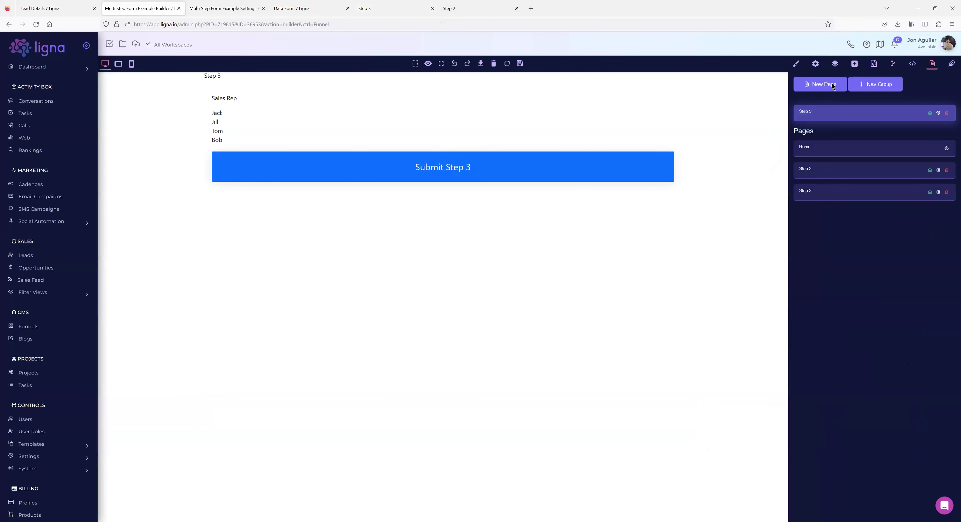
pyautogui.click(457, 69)
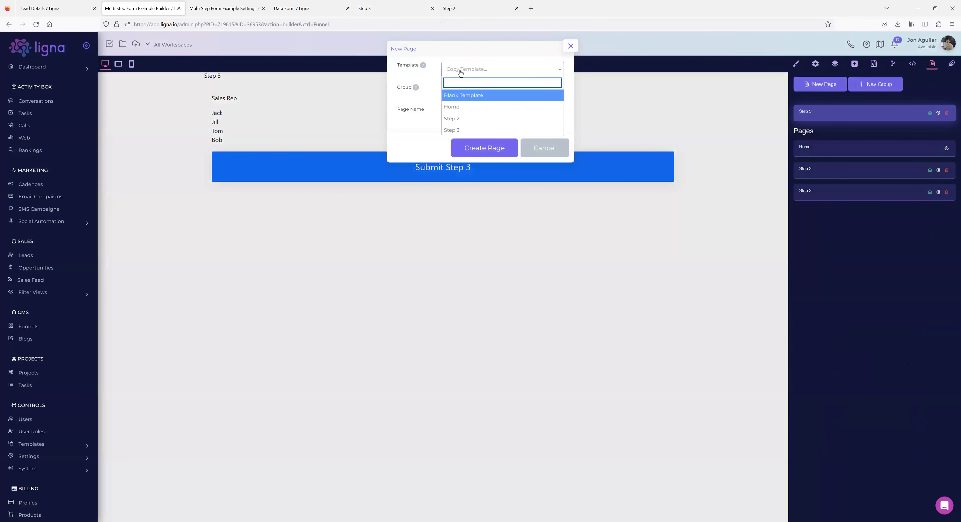
pyautogui.click(467, 97)
pyautogui.click(459, 112)
pyautogui.write('Ta')
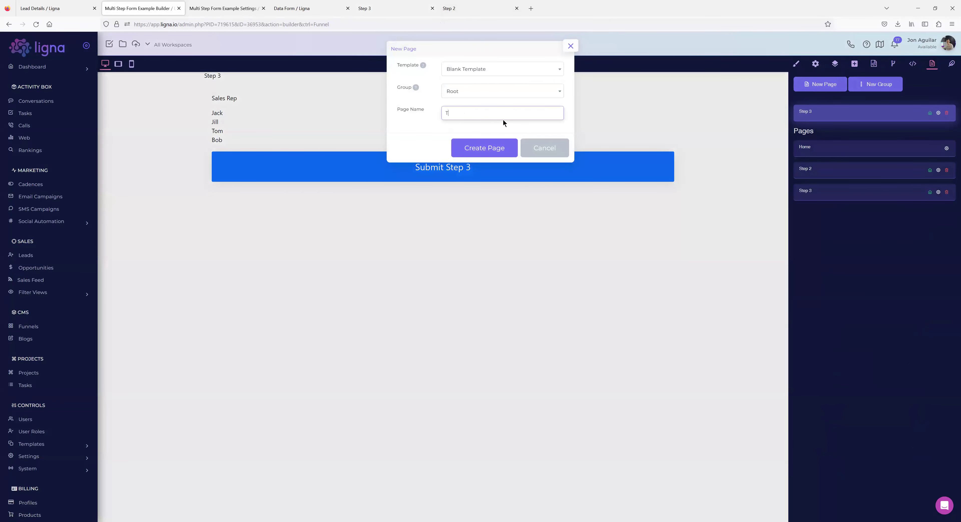
pyautogui.press('BackSpace')
pyautogui.write('hank You')
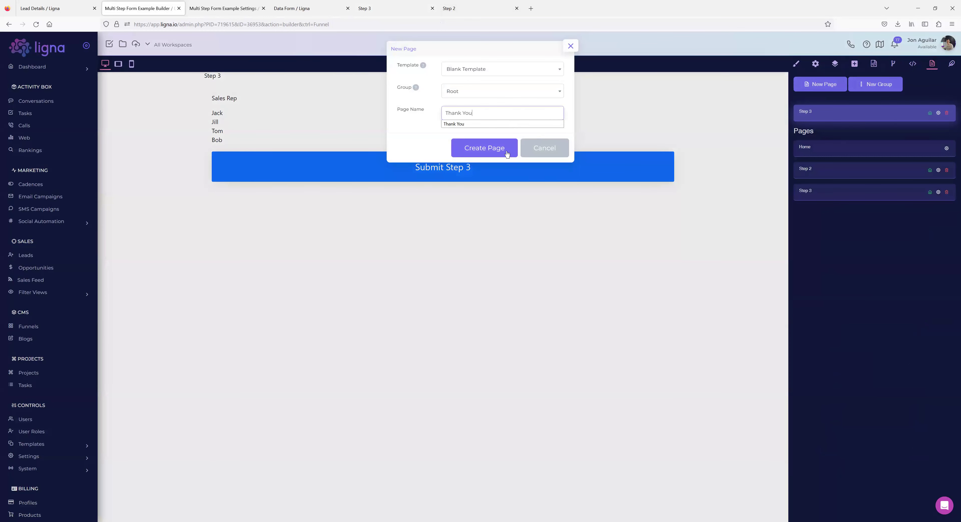
pyautogui.click(506, 153)
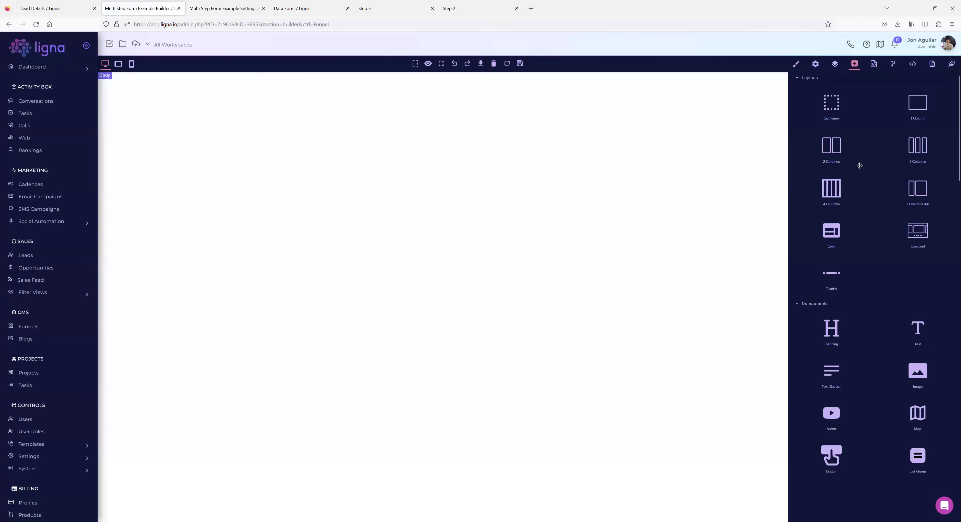
# Add a one-column block reading 'Thanks {{get.fname}}, really appreciate you.' and save the page.
pyautogui.moveTo(814, 104); pyautogui.dragTo(418, 82)
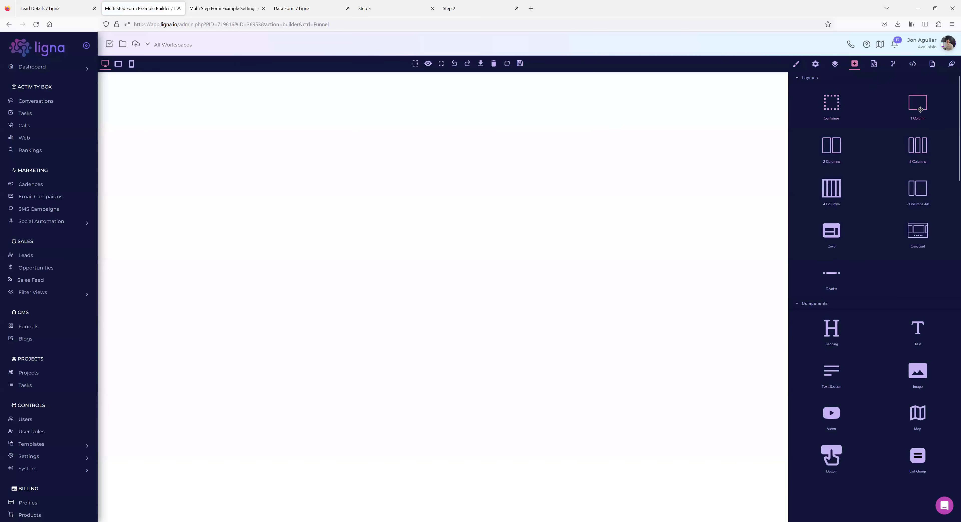
pyautogui.moveTo(914, 108); pyautogui.dragTo(238, 87)
pyautogui.doubleClick(238, 76)
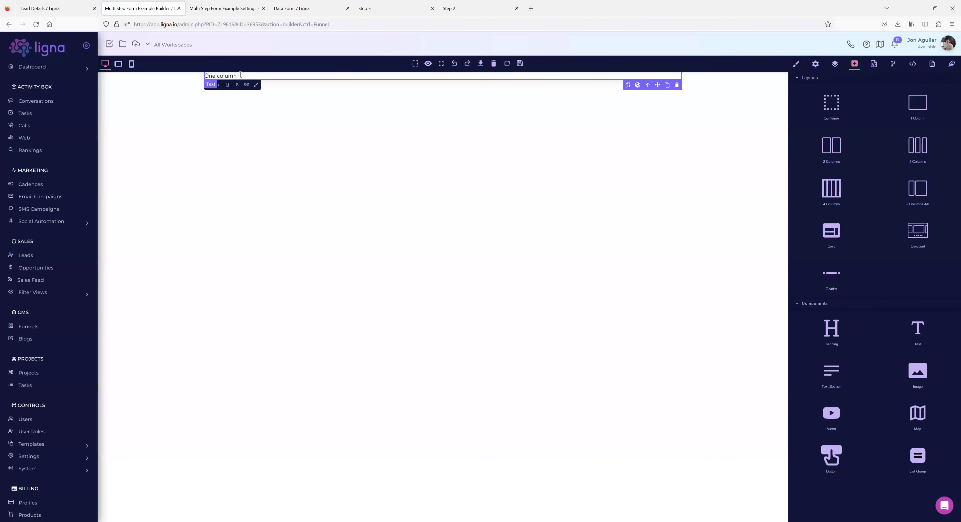
pyautogui.moveTo(239, 75); pyautogui.dragTo(204, 76)
pyautogui.write('Thanks {{get.fname}}, really apprecv')
pyautogui.press('BackSpace')
pyautogui.write('iate you.')
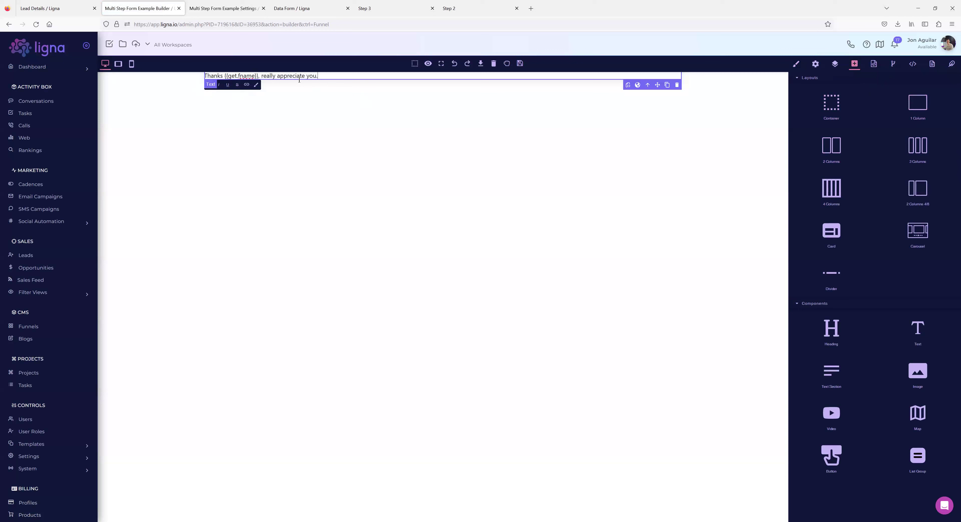
pyautogui.write('  Ho')
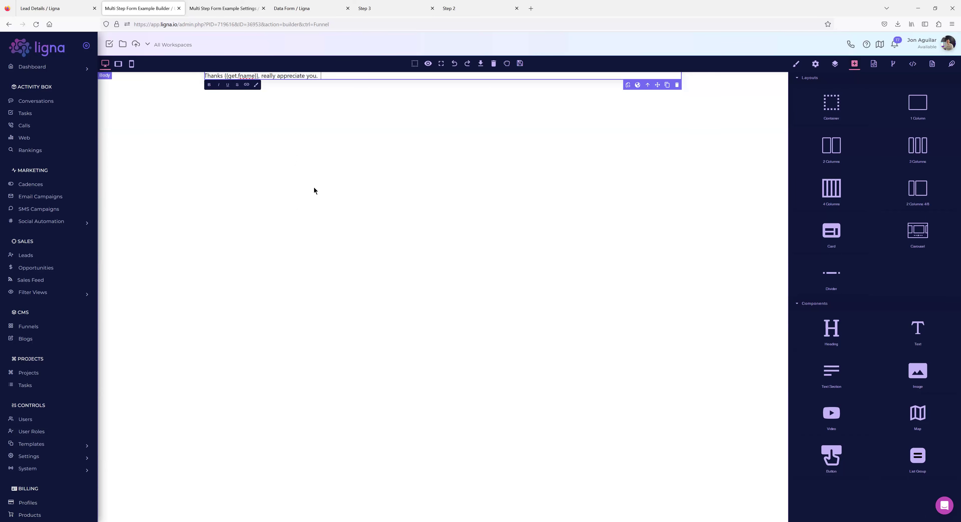
pyautogui.click(519, 63)
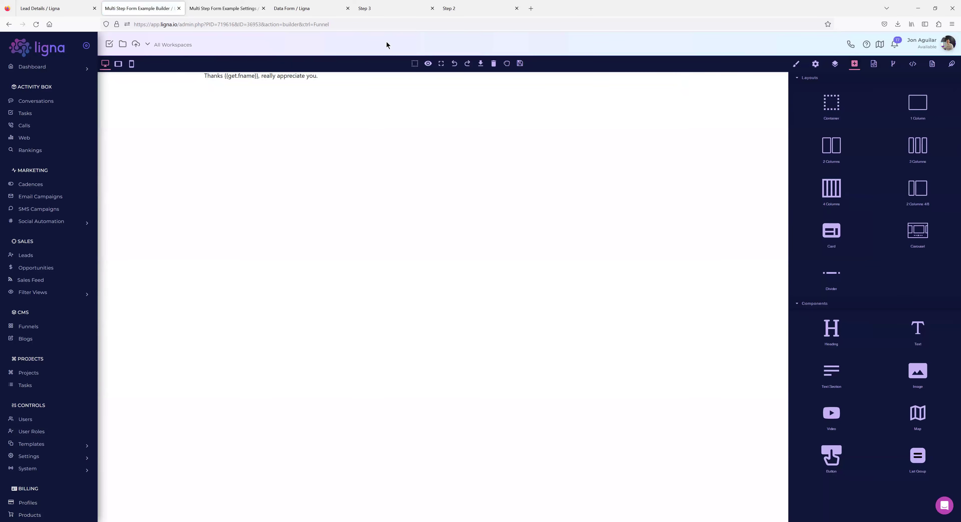
# Set the Step 3 data form's Success URL to /thank-you/.
pyautogui.click(295, 9)
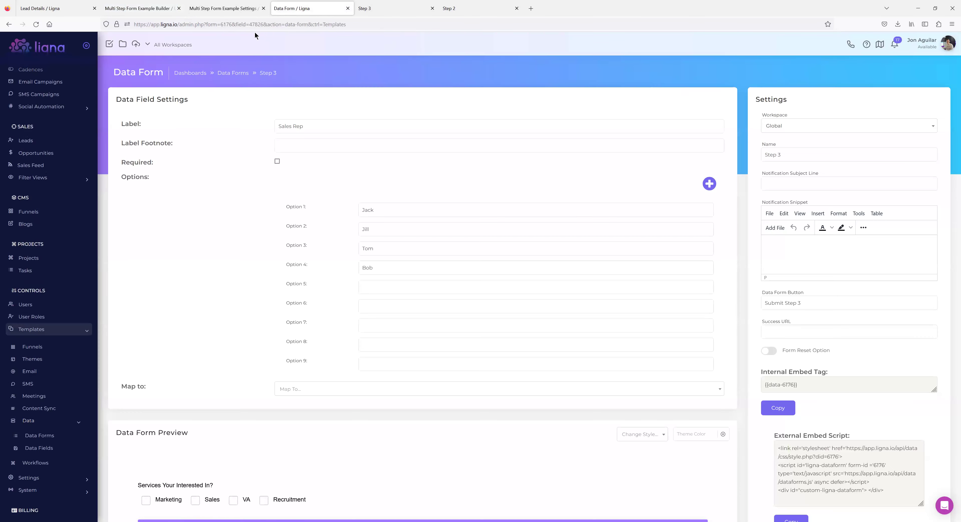
pyautogui.click(772, 336)
pyautogui.write('/thank-you/')
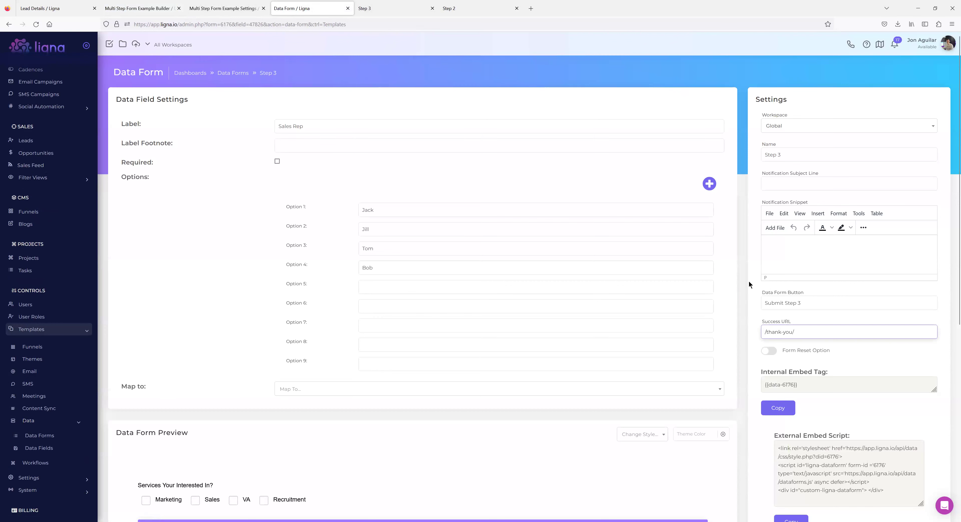
pyautogui.press('Tab')
# Reload the live Step 3 page, submit it with Jack as sales rep, and check the first-name greeting.
pyautogui.click(384, 8)
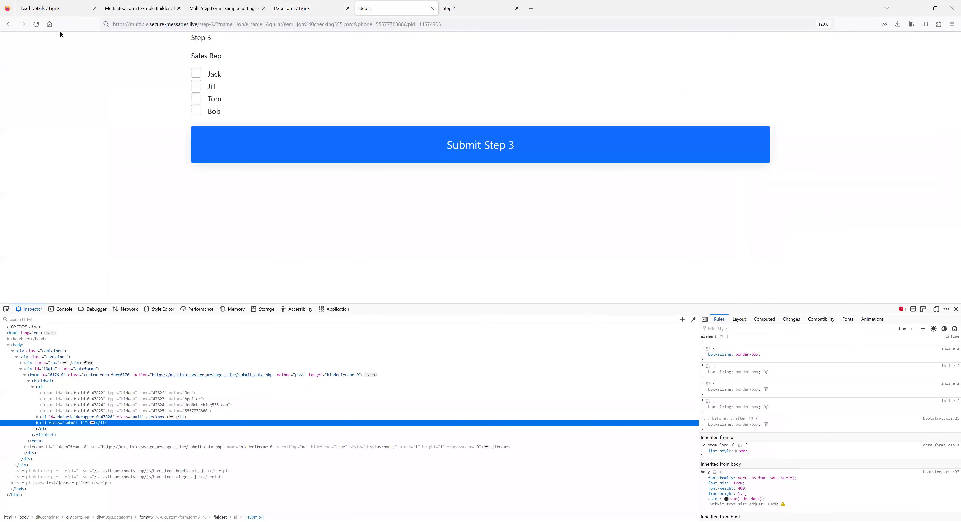
pyautogui.click(37, 24)
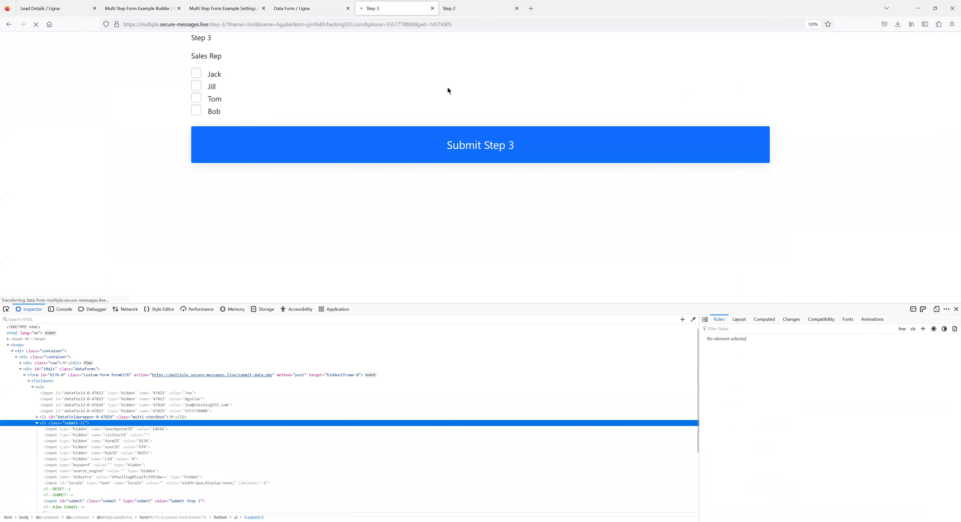
pyautogui.click(197, 75)
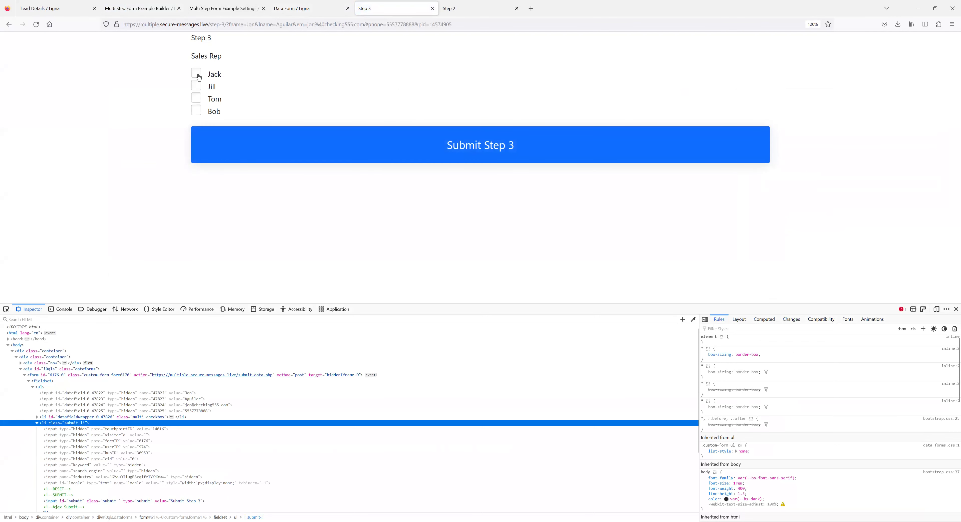
pyautogui.click(463, 156)
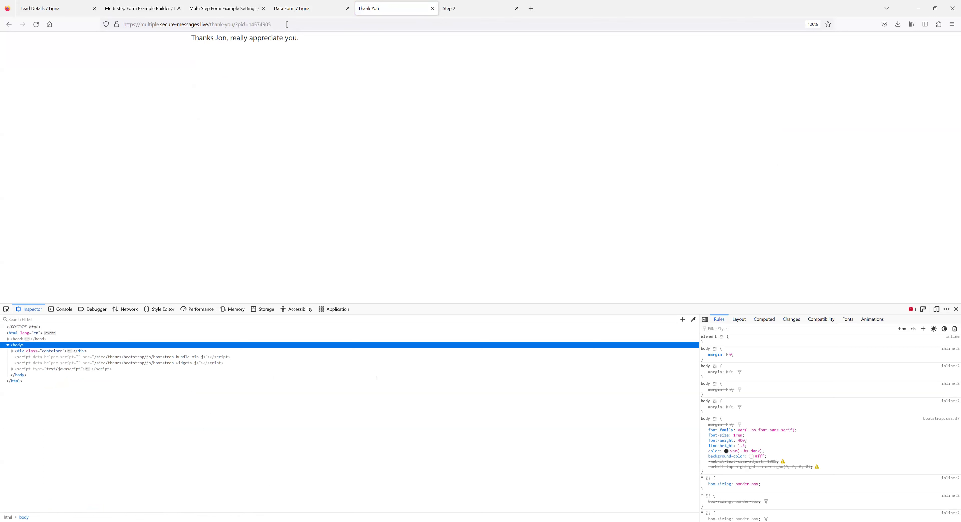
pyautogui.doubleClick(220, 37)
pyautogui.click(262, 55)
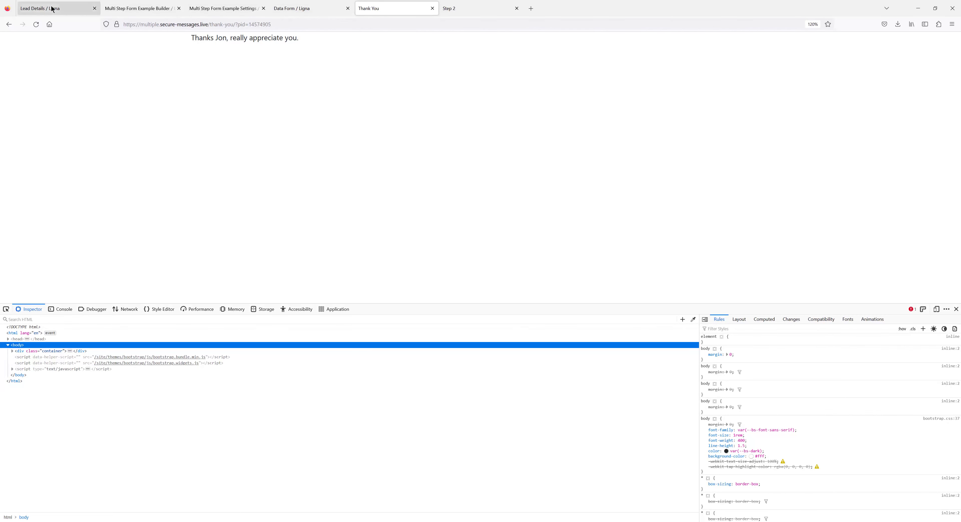
# Close the Multi Step Form Example Settings tab and go to the Leads list from the Lead Details tab.
pyautogui.click(154, 5)
pyautogui.click(238, 9)
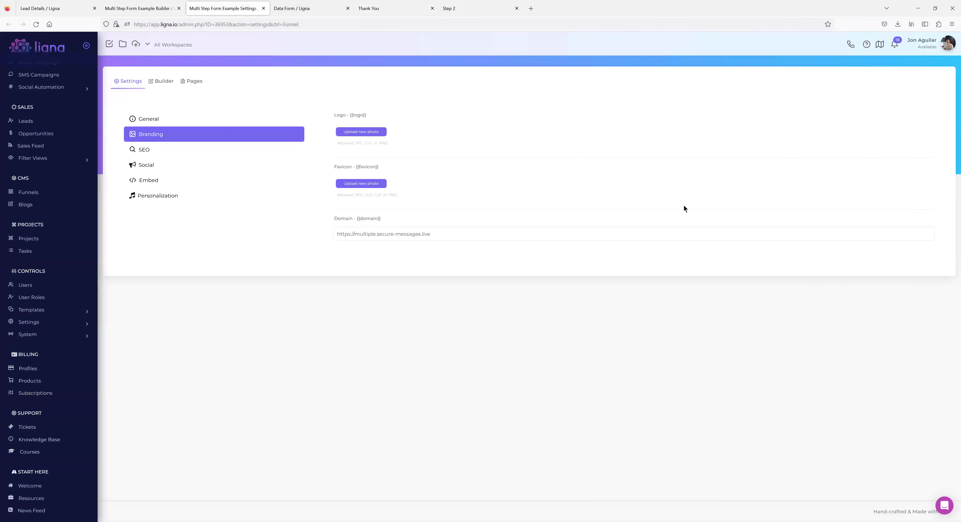
pyautogui.click(263, 8)
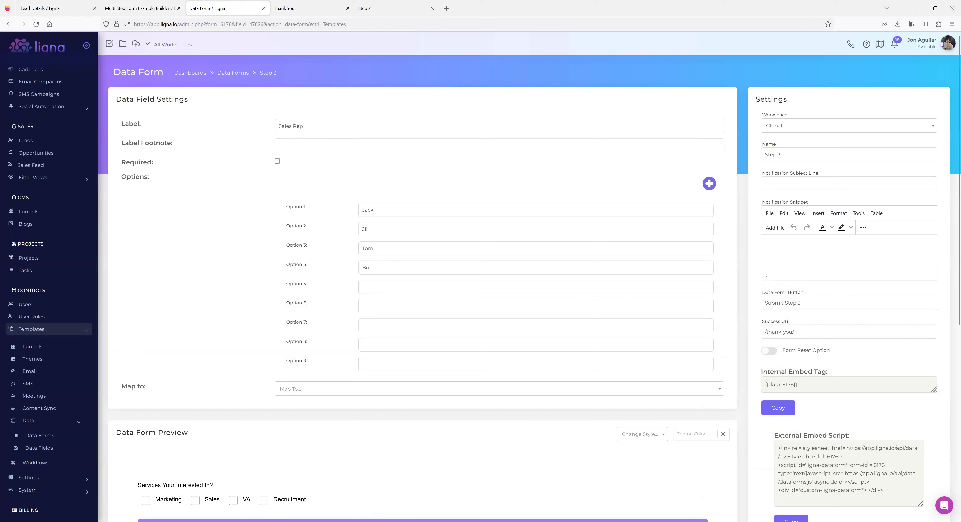
pyautogui.click(60, 11)
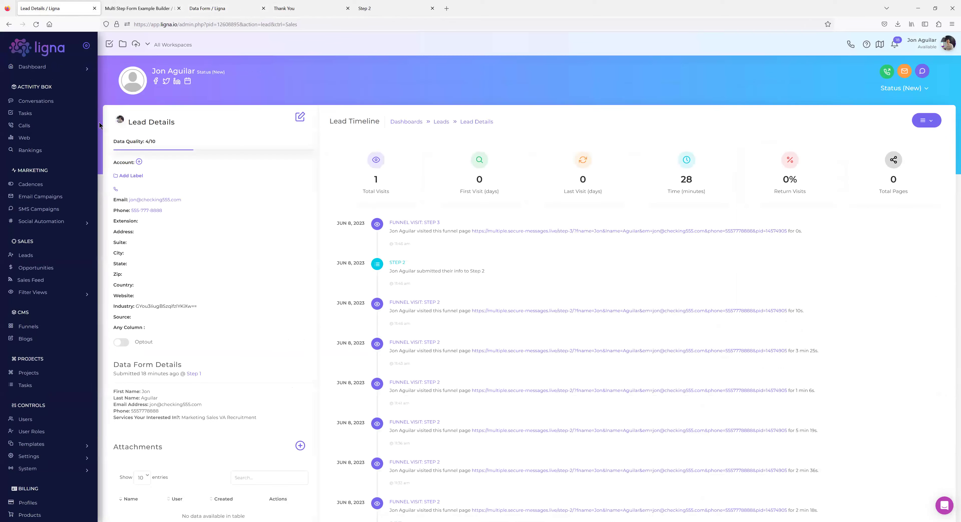
pyautogui.click(45, 255)
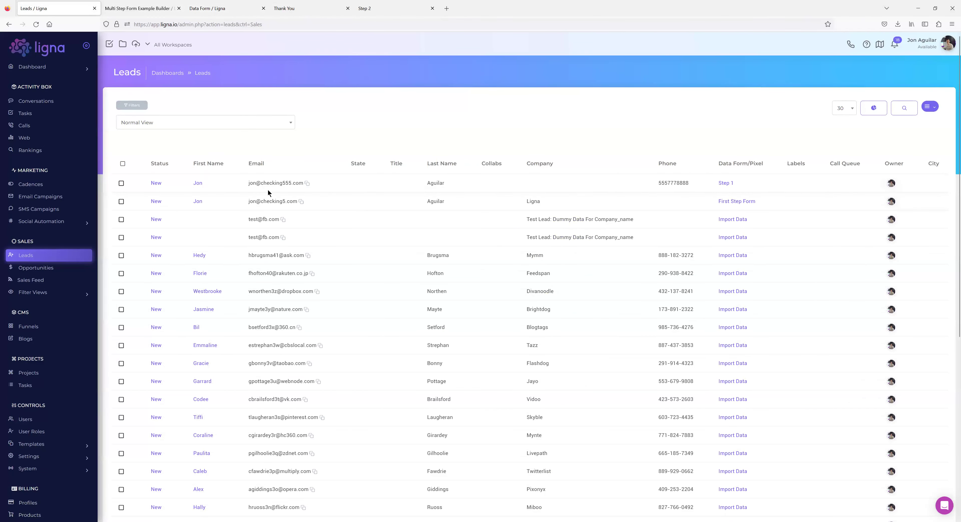
# Filter the leads by the Step 3 form, then remove that filter.
pyautogui.click(132, 106)
pyautogui.click(93, 248)
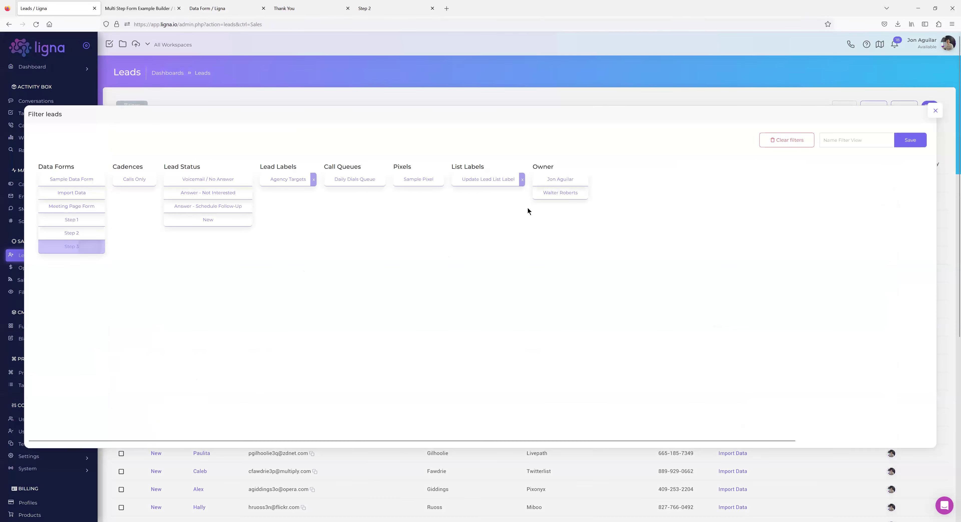
pyautogui.click(934, 114)
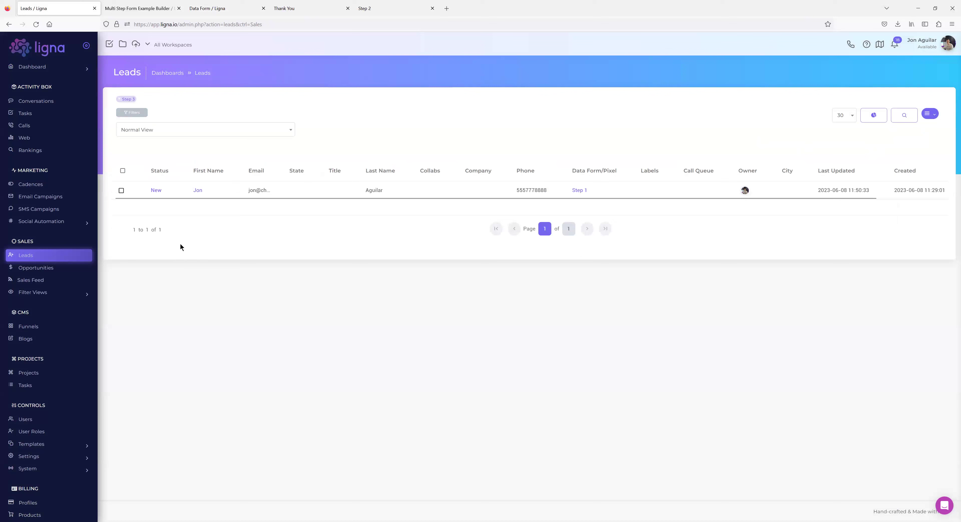
pyautogui.click(118, 100)
# Filter leads by the Step 1, Step 2 and Step 3 forms, then remove all three filters.
pyautogui.click(129, 107)
pyautogui.click(80, 221)
pyautogui.click(78, 233)
pyautogui.click(75, 246)
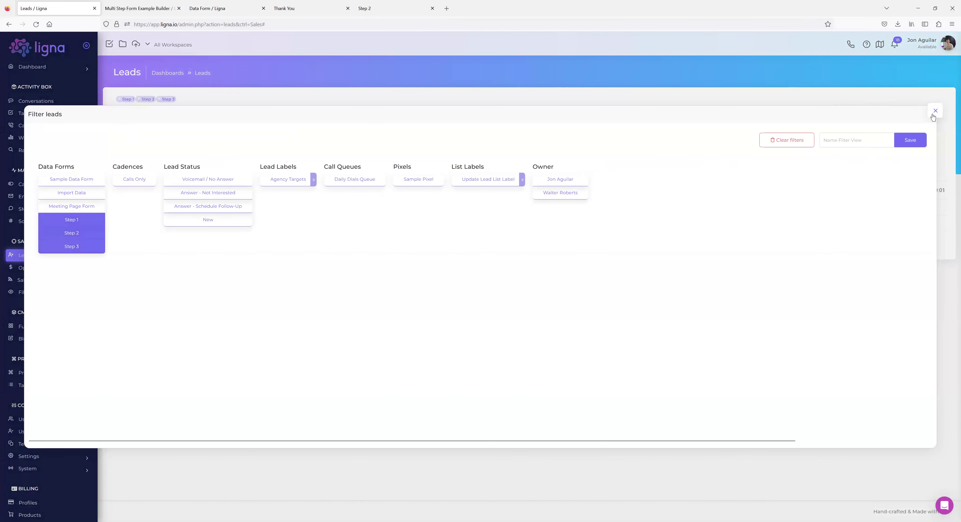
pyautogui.click(934, 111)
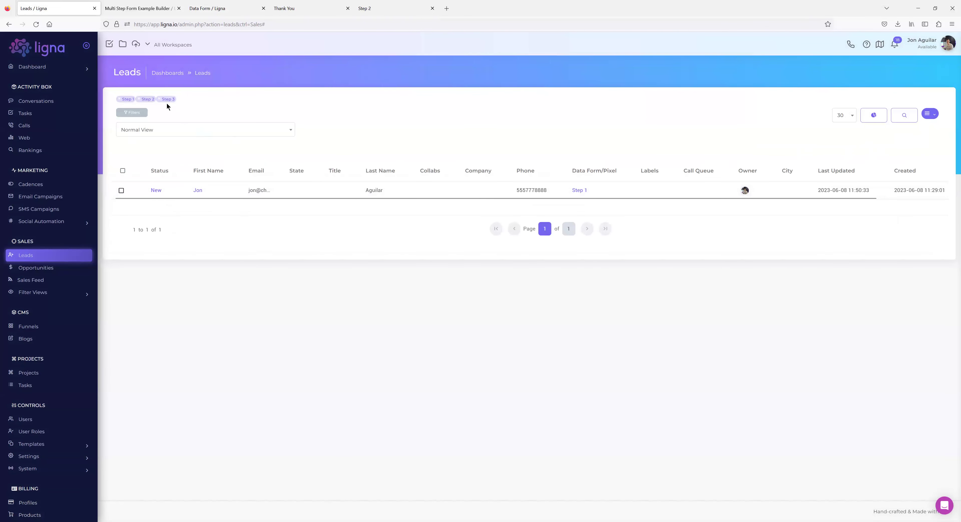
pyautogui.click(159, 99)
pyautogui.click(139, 99)
pyautogui.click(121, 99)
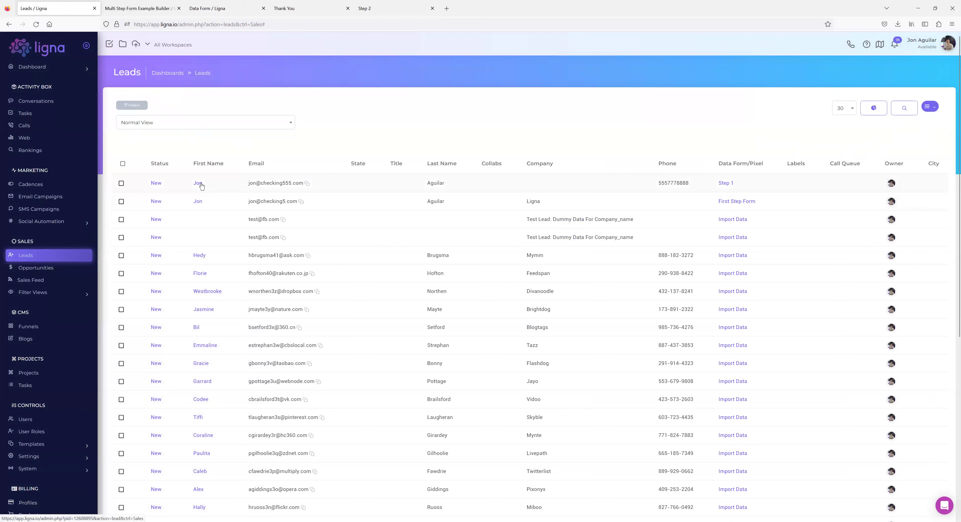
# Open the Step 1 lead's details and review its Step 3 submission and data form answers.
pyautogui.click(199, 183)
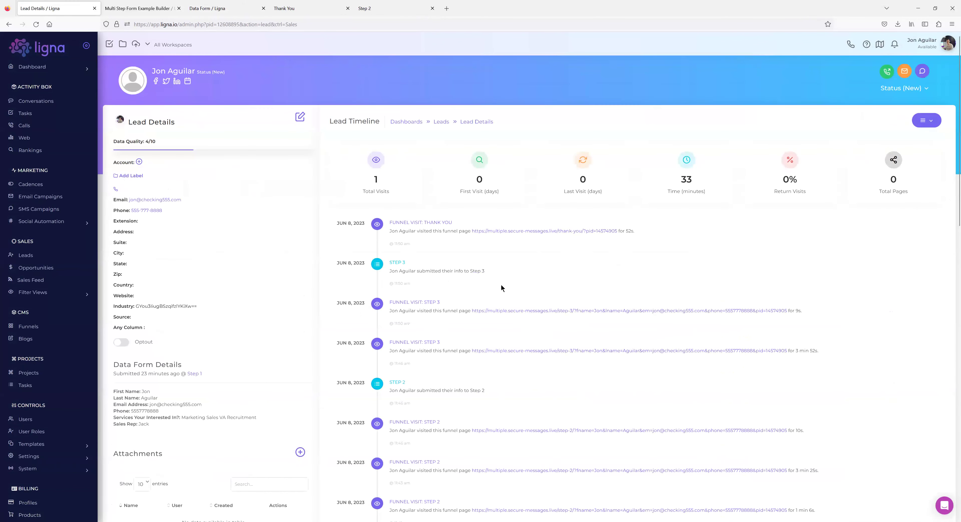
pyautogui.scroll(-5, 536, 328)
pyautogui.scroll(5, 556, 343)
pyautogui.scroll(-5, 452, 375)
pyautogui.scroll(-4, 446, 418)
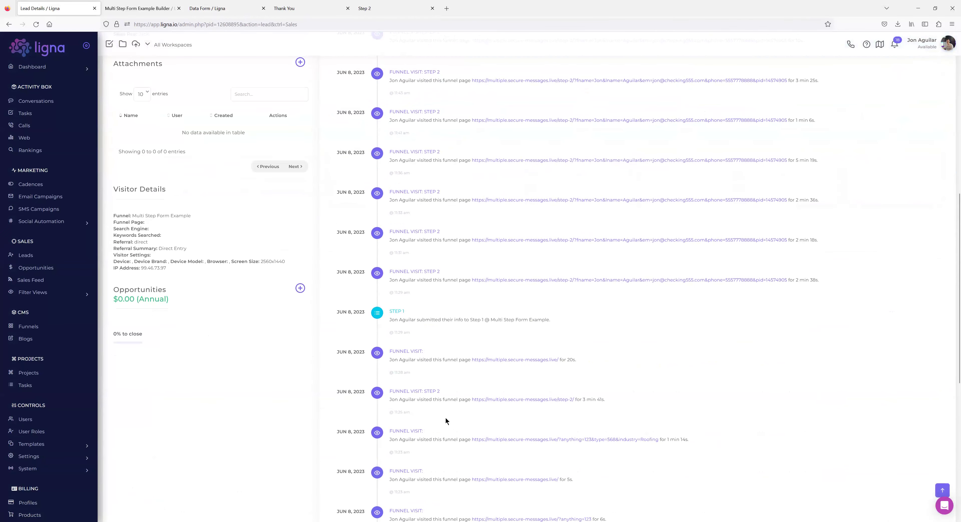
pyautogui.scroll(9, 444, 418)
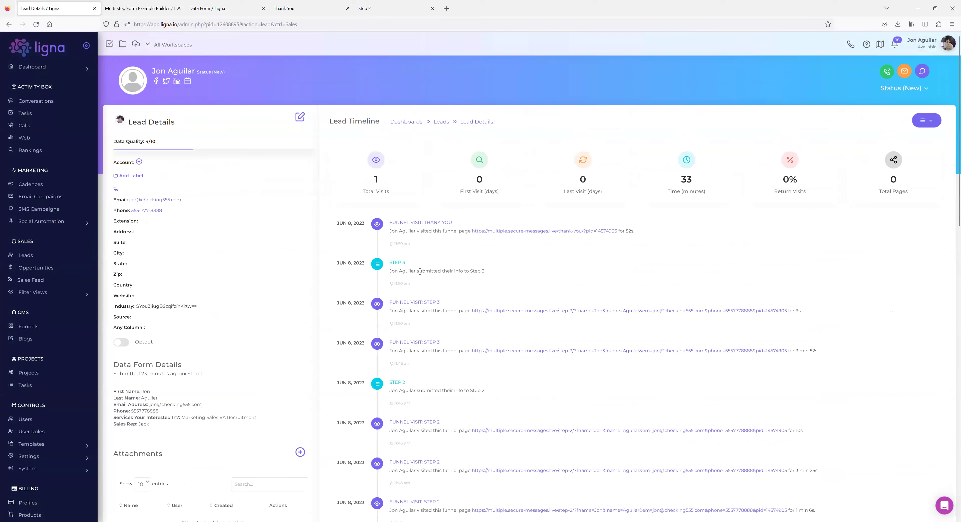
pyautogui.moveTo(485, 271); pyautogui.dragTo(399, 271)
pyautogui.moveTo(163, 426); pyautogui.dragTo(108, 395)
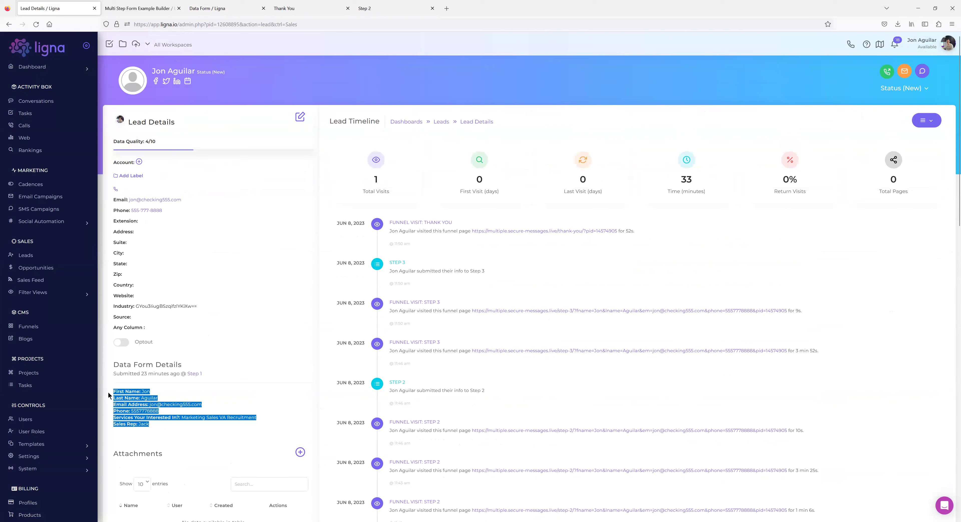
pyautogui.click(184, 413)
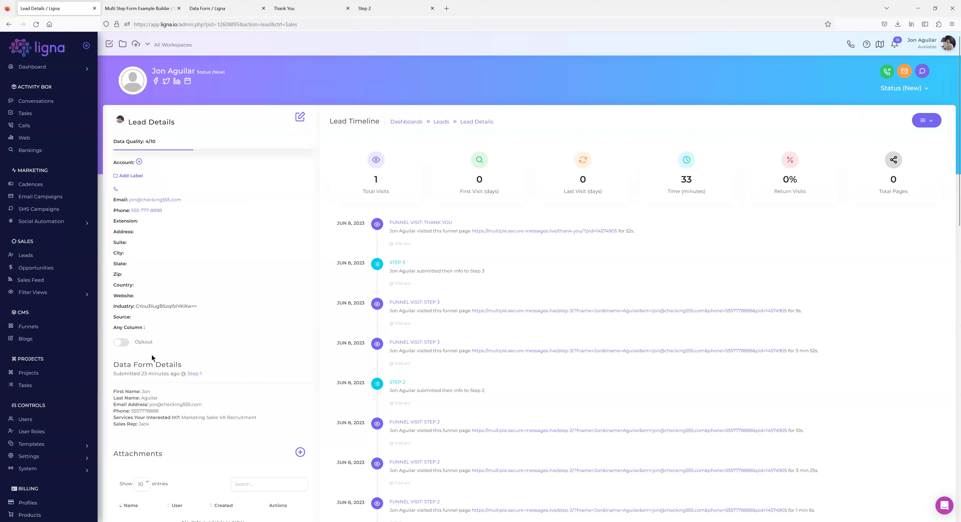
pyautogui.moveTo(136, 424); pyautogui.dragTo(113, 426)
# Open and close the Edit Lead modal without saving, then inspect the lead's Industry value.
pyautogui.click(300, 117)
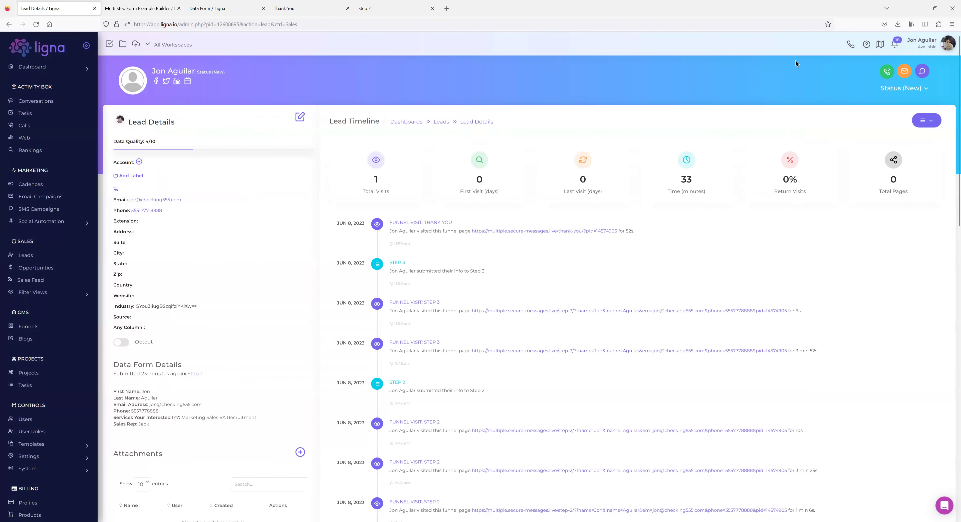
pyautogui.click(815, 62)
pyautogui.moveTo(206, 307); pyautogui.dragTo(137, 306)
pyautogui.click(184, 307)
pyautogui.doubleClick(174, 307)
pyautogui.click(201, 308)
pyautogui.moveTo(200, 309); pyautogui.dragTo(135, 309)
pyautogui.click(164, 304)
pyautogui.scroll(-5, 324, 329)
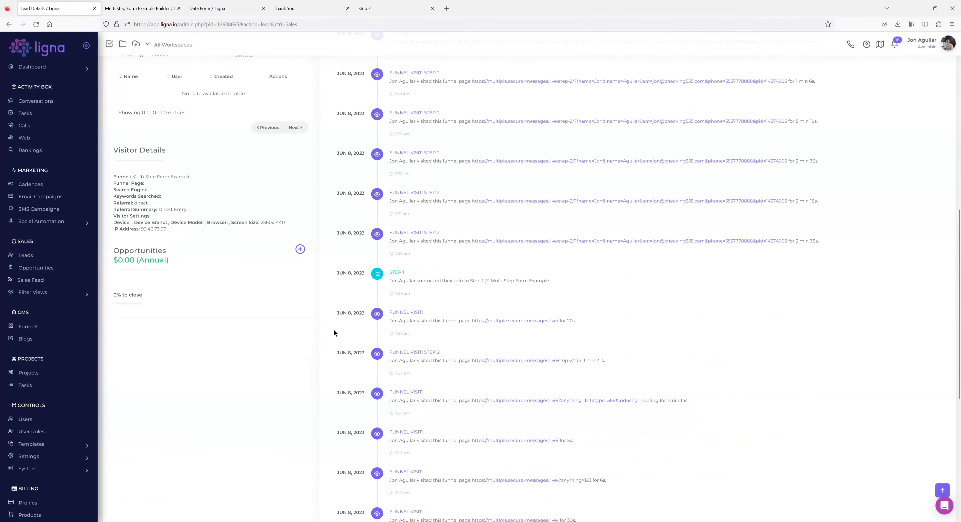
pyautogui.scroll(5, 334, 330)
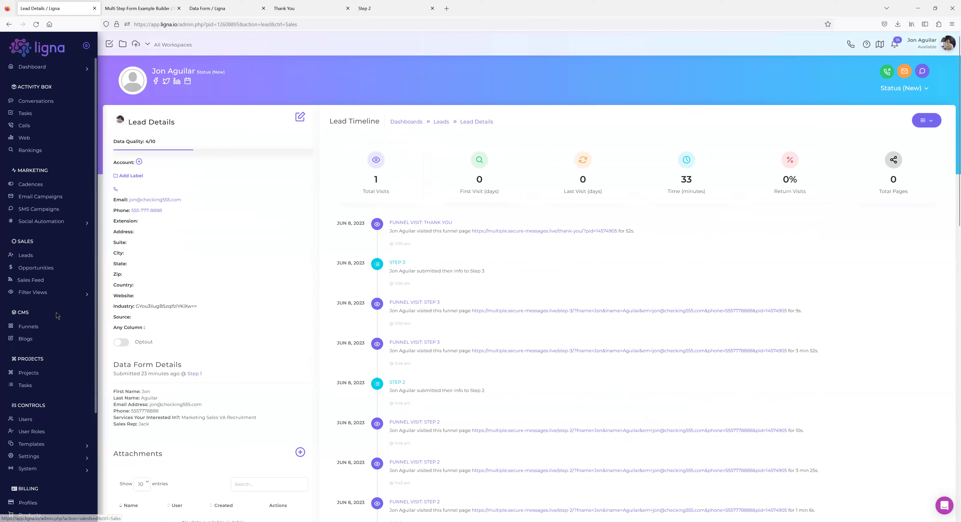
# Open the Data Fields list under Templates > Data.
pyautogui.scroll(-2, 61, 250)
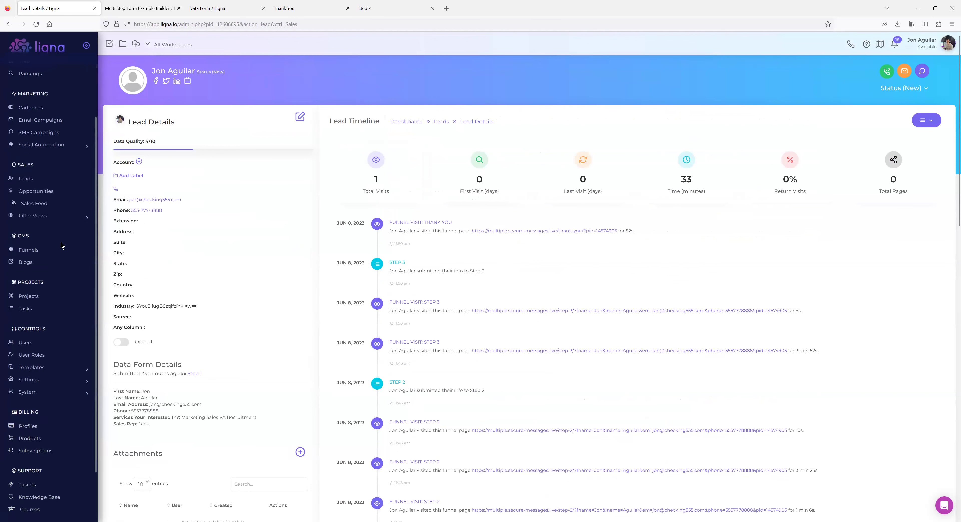
pyautogui.click(42, 370)
pyautogui.scroll(-2, 43, 373)
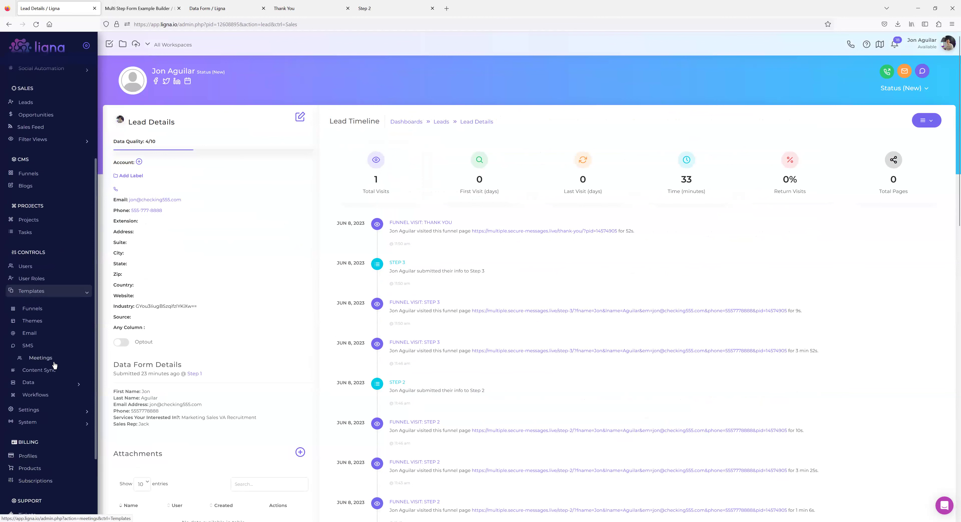
pyautogui.click(45, 389)
pyautogui.click(42, 411)
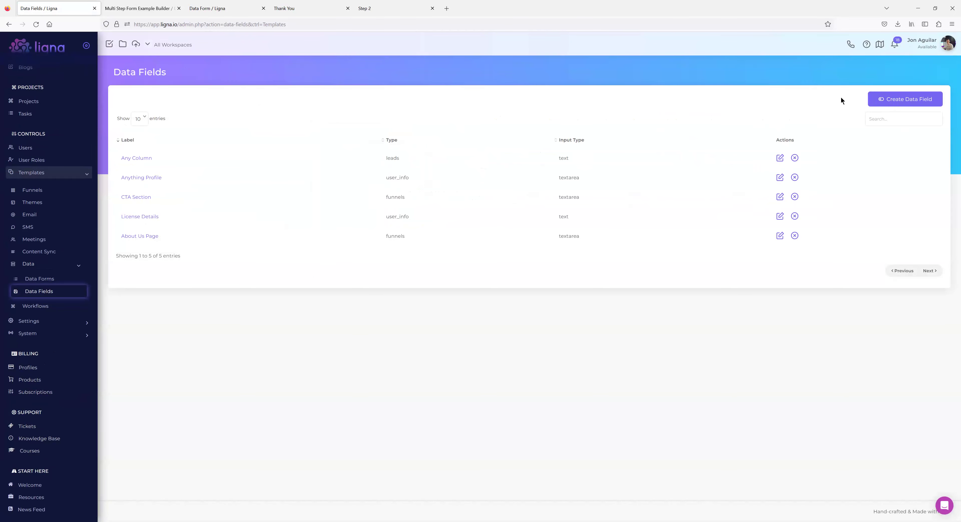
# Create a Leads data field named 'Sales Rep' with Text Input as its input type.
pyautogui.click(903, 103)
pyautogui.write('Sales Rep')
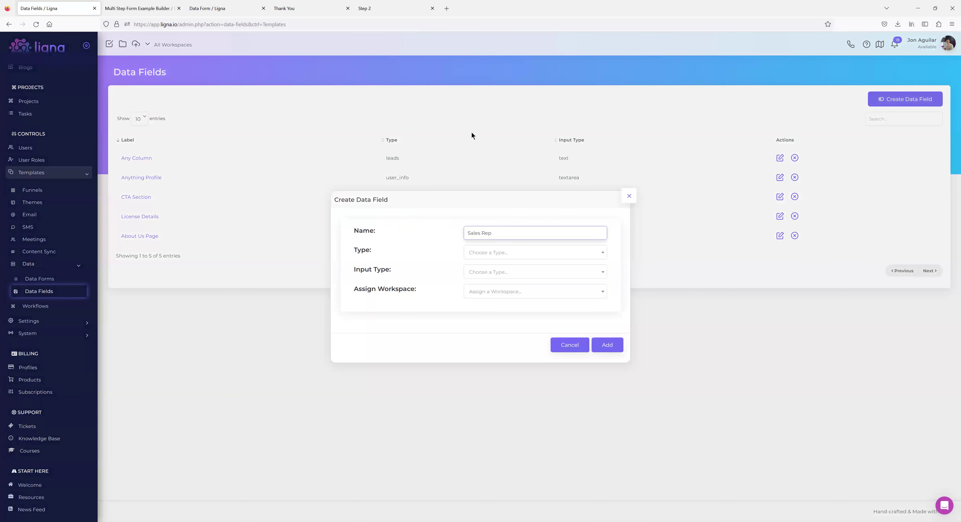
pyautogui.click(489, 256)
pyautogui.click(484, 279)
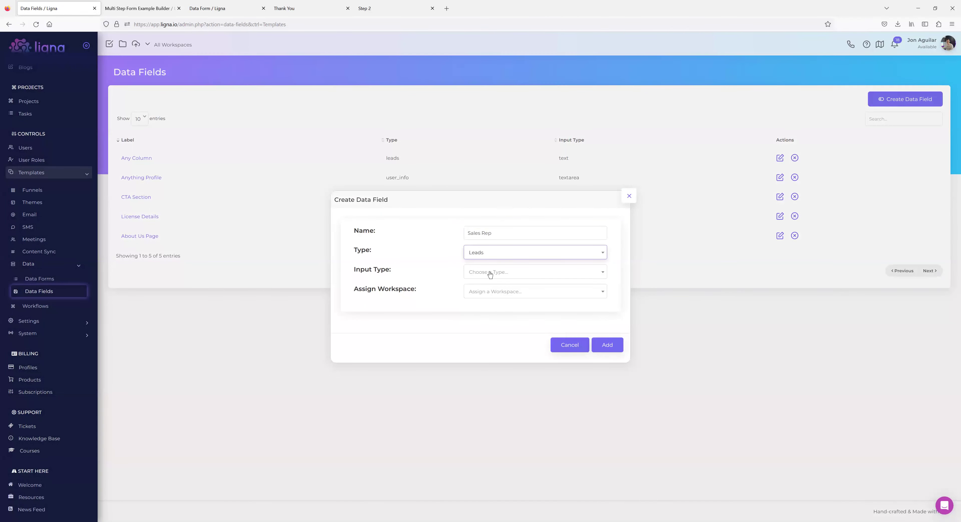
pyautogui.click(489, 275)
pyautogui.click(486, 310)
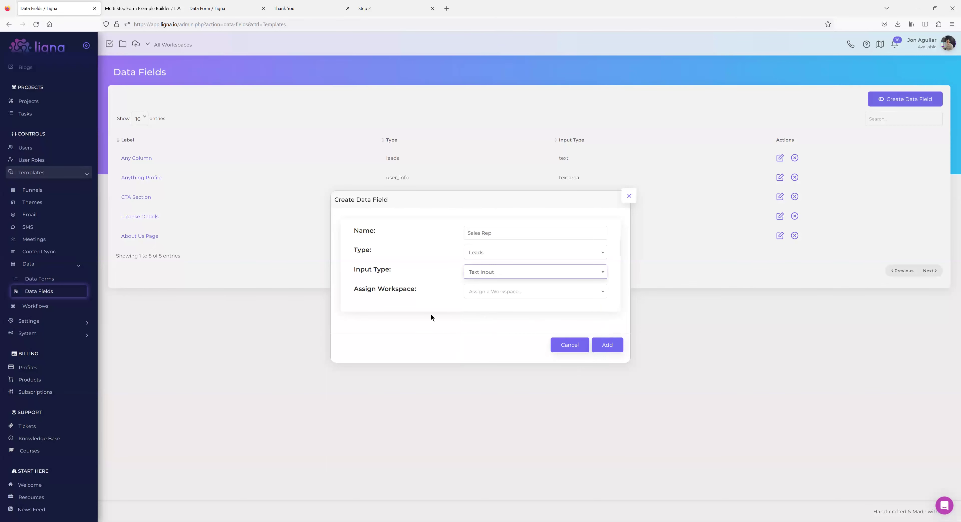
pyautogui.click(602, 347)
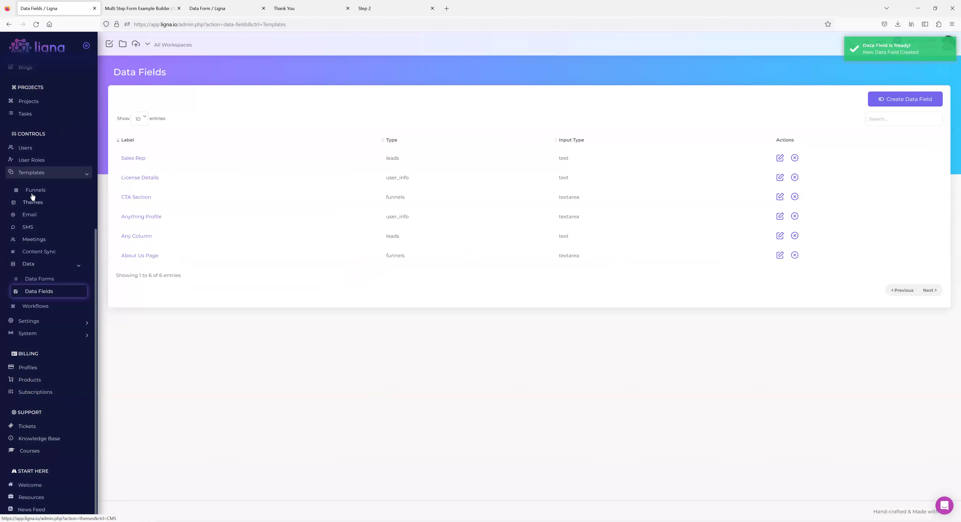
pyautogui.scroll(4, 36, 171)
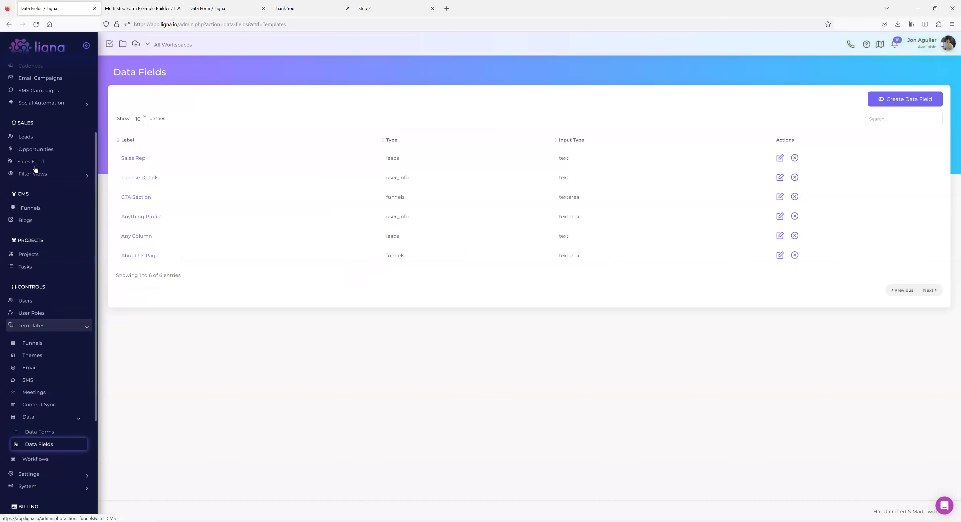
# Open the Leads list in a new first-position tab and move the State column after Title.
pyautogui.middleClick(33, 138)
pyautogui.click(133, 8)
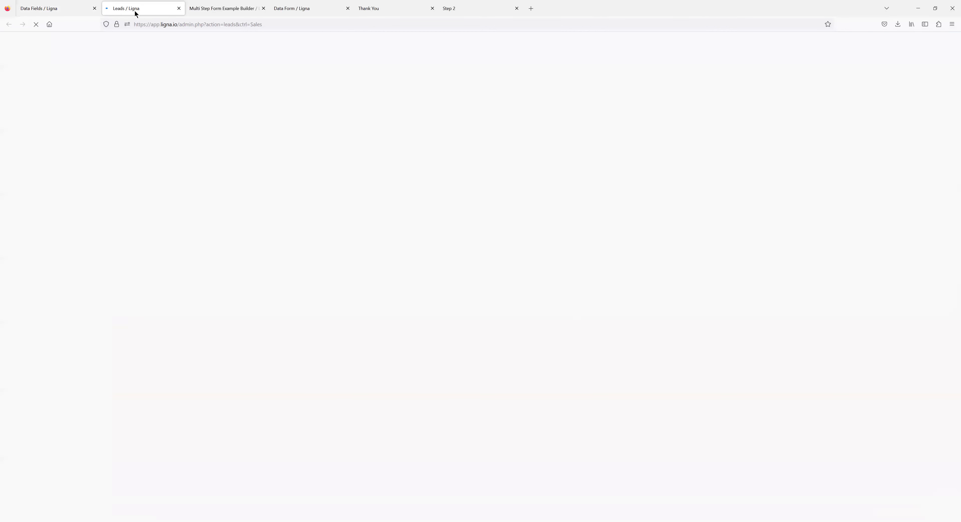
pyautogui.hotkey('ctrl', 'shift', 'pageup')
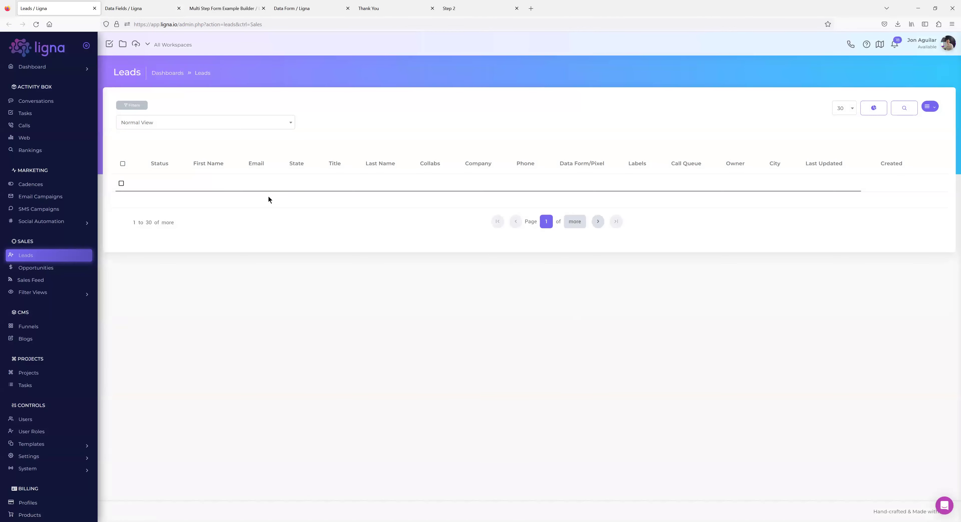
pyautogui.moveTo(359, 162); pyautogui.dragTo(398, 163)
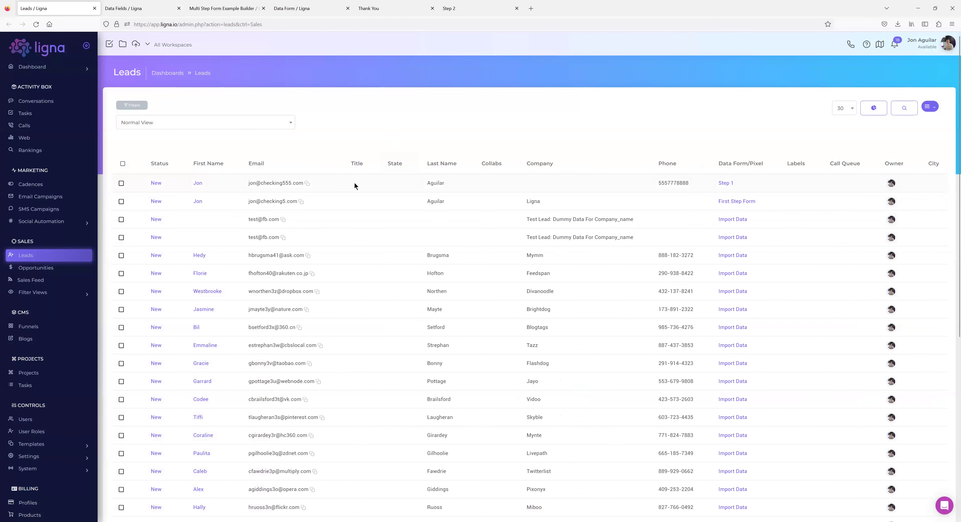
pyautogui.click(172, 44)
# Open the Leads list's Select Columns panel from the list options, close it, and reopen it.
pyautogui.click(930, 111)
pyautogui.click(921, 168)
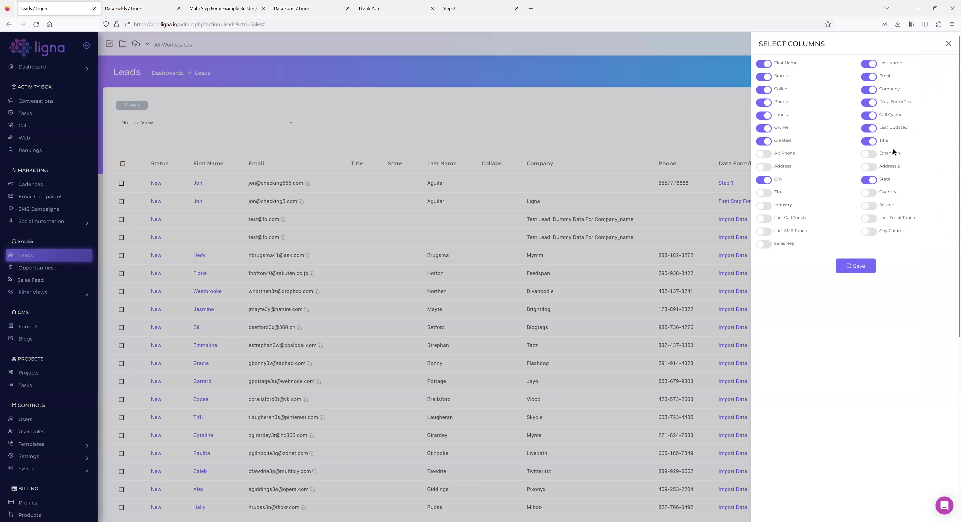
pyautogui.click(948, 43)
pyautogui.click(929, 107)
pyautogui.click(916, 169)
# Export the leads from the Leads list, then open the first lead's details page.
pyautogui.click(947, 43)
pyautogui.click(937, 109)
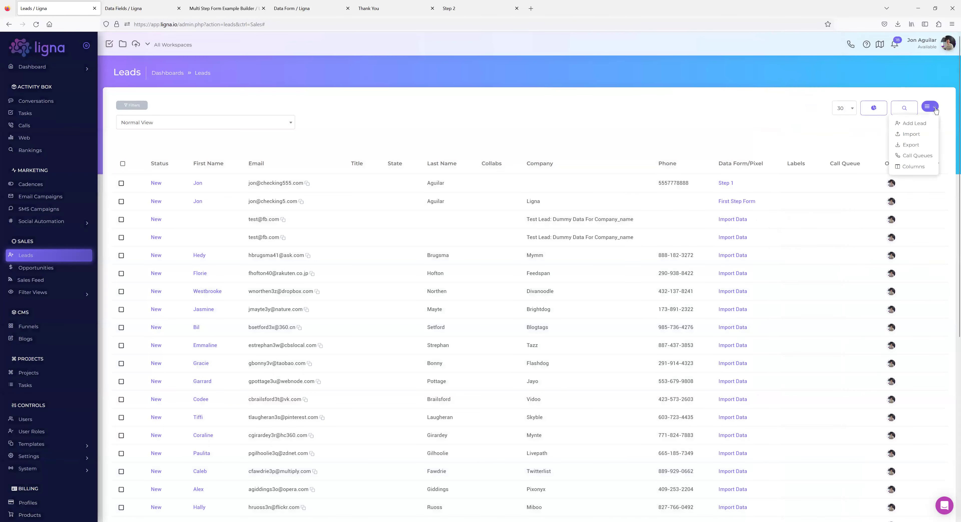
pyautogui.click(910, 147)
pyautogui.click(551, 306)
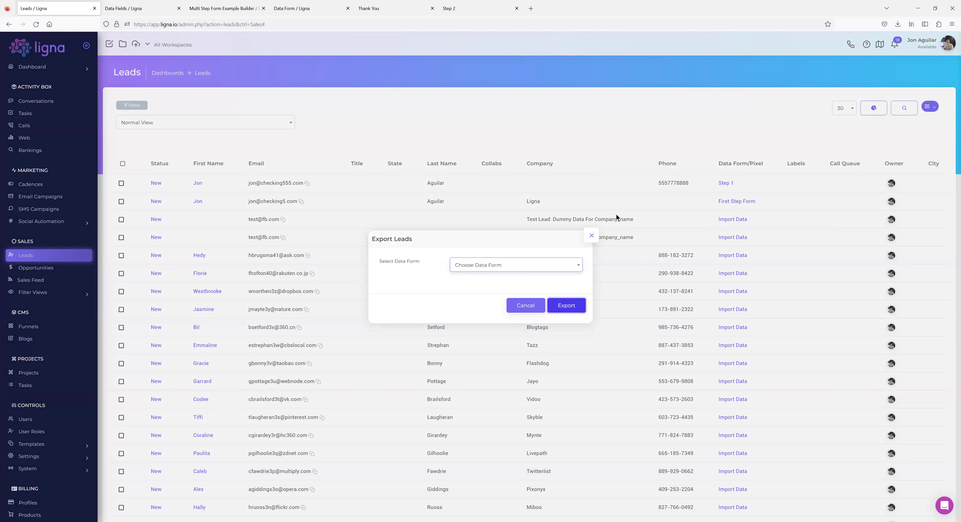
pyautogui.click(588, 241)
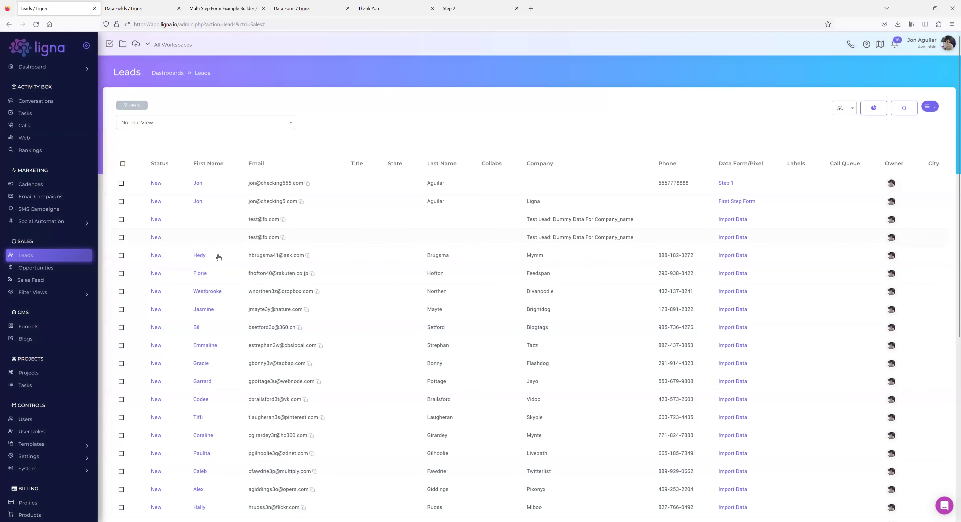
pyautogui.click(201, 186)
pyautogui.click(202, 186)
# Check the Sales Rep data field's settings, then open the test lead's Edit Lead form.
pyautogui.moveTo(147, 340); pyautogui.dragTo(113, 340)
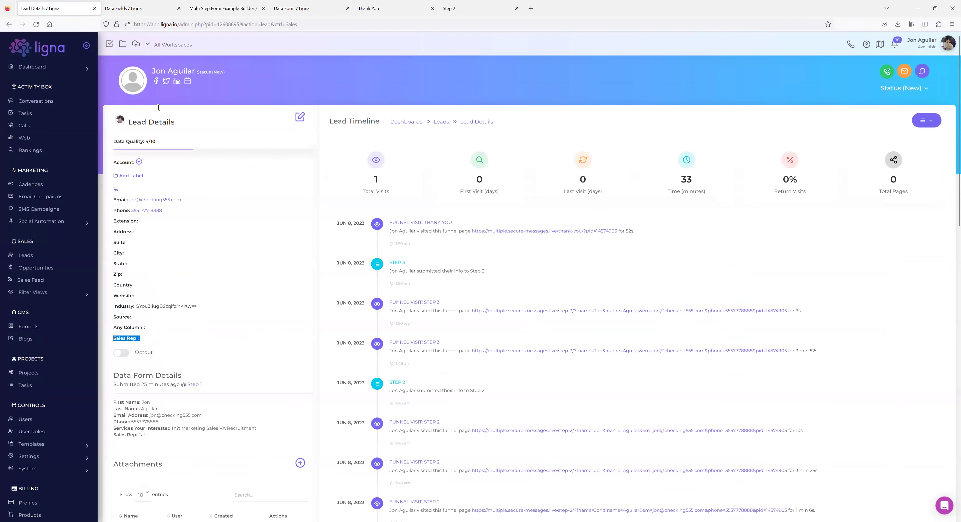
pyautogui.click(148, 10)
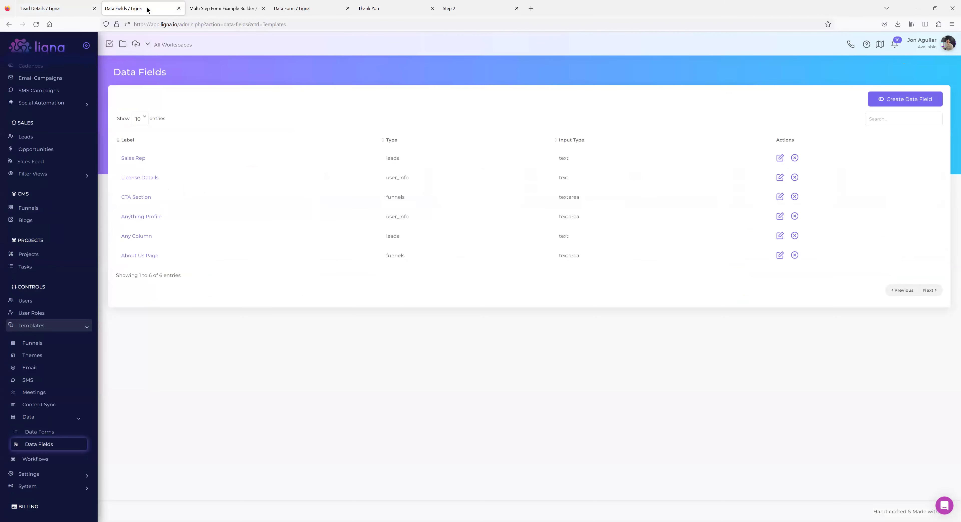
pyautogui.click(135, 158)
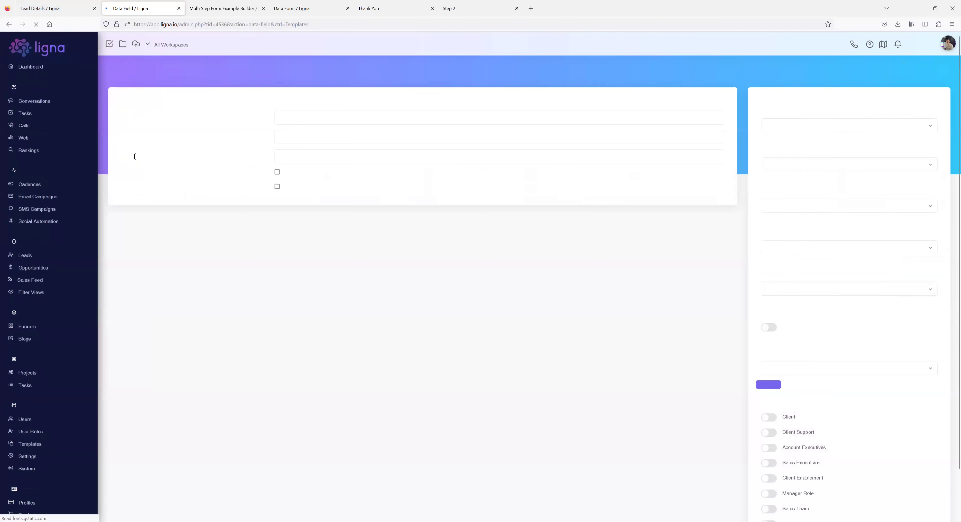
pyautogui.click(71, 9)
pyautogui.click(284, 340)
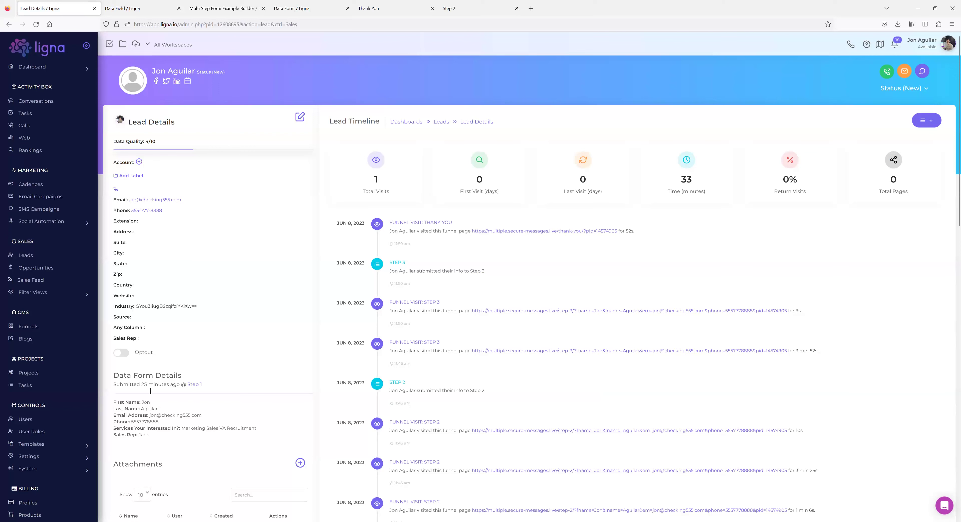
pyautogui.click(299, 118)
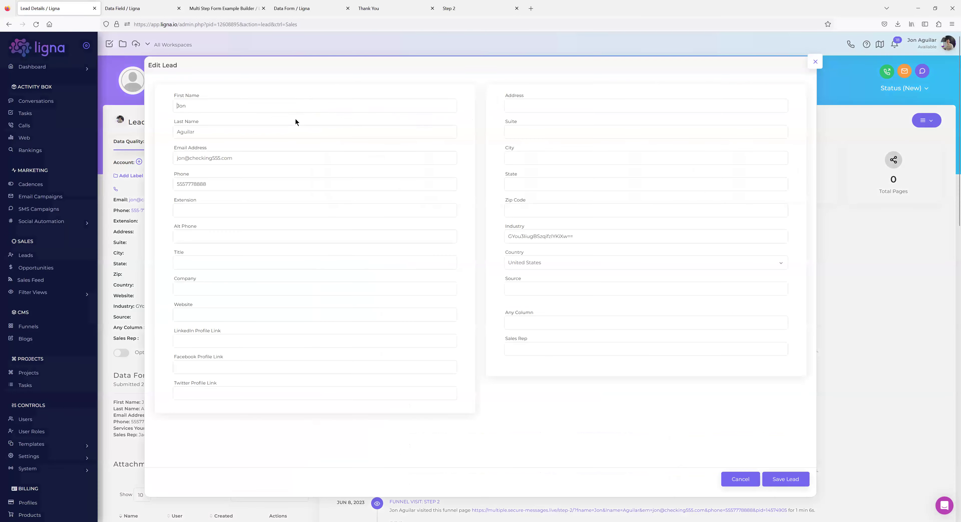
# Put the Sales Rep data field into a new 'Lead Extra' group.
pyautogui.click(815, 61)
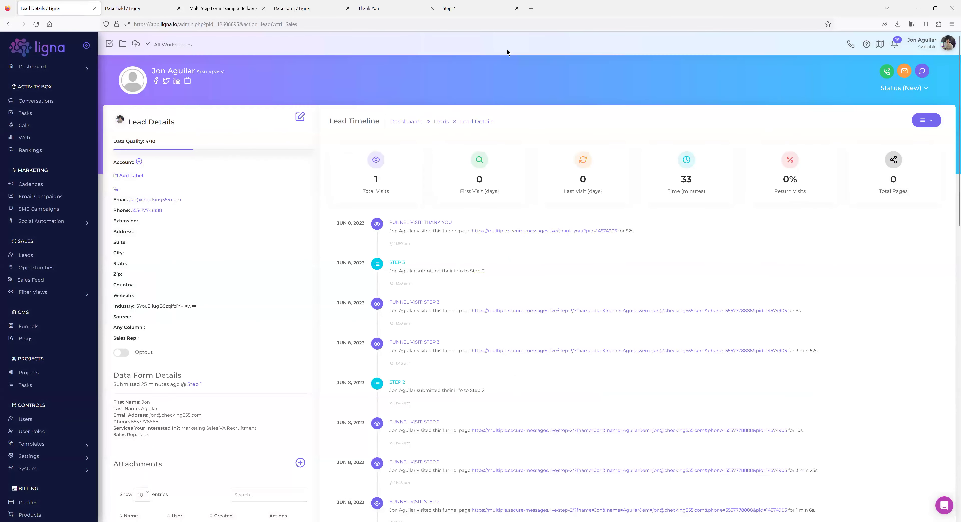
pyautogui.click(135, 11)
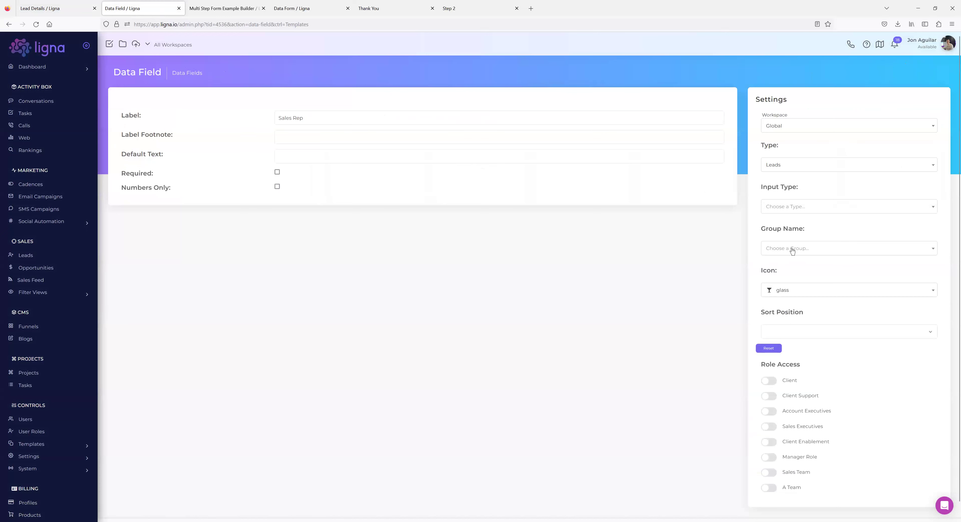
pyautogui.click(794, 212)
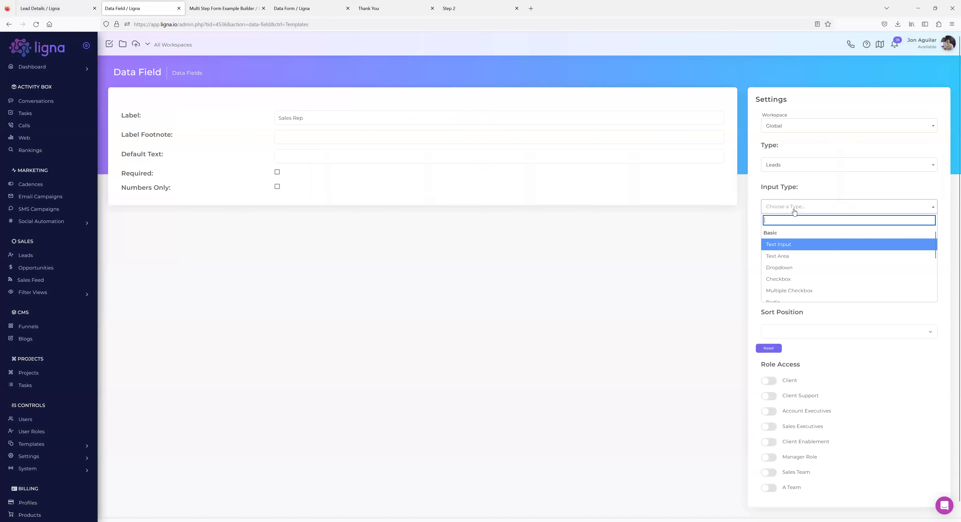
pyautogui.click(729, 234)
pyautogui.click(798, 253)
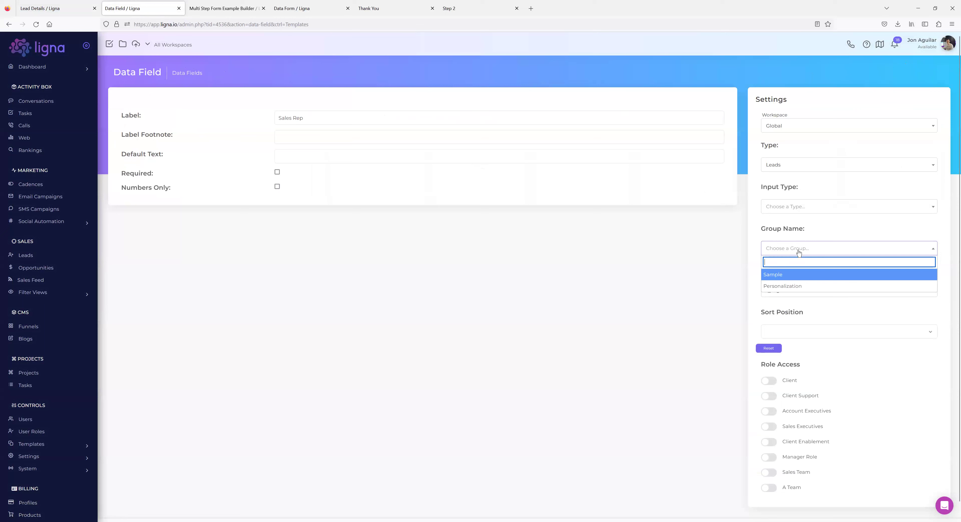
pyautogui.write('Lead Extra')
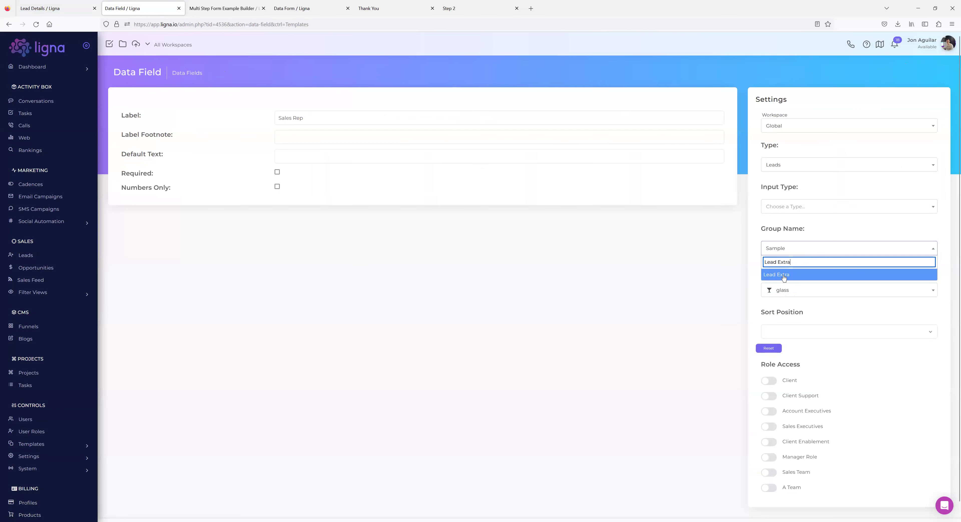
pyautogui.click(785, 275)
# Reload the lead's details and find the new Lead Extra heading.
pyautogui.click(47, 8)
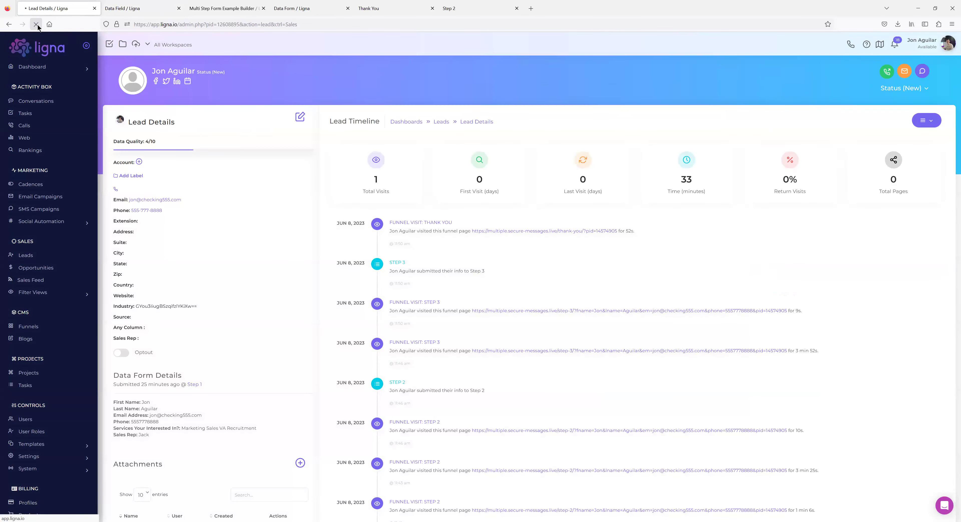
pyautogui.click(38, 24)
pyautogui.moveTo(156, 342); pyautogui.dragTo(123, 340)
pyautogui.click(177, 346)
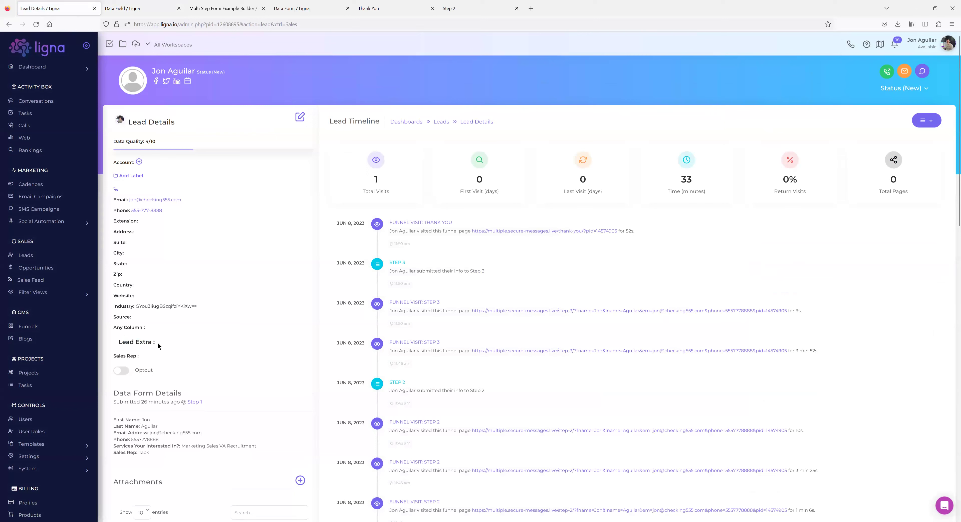
pyautogui.doubleClick(277, 344)
pyautogui.click(300, 116)
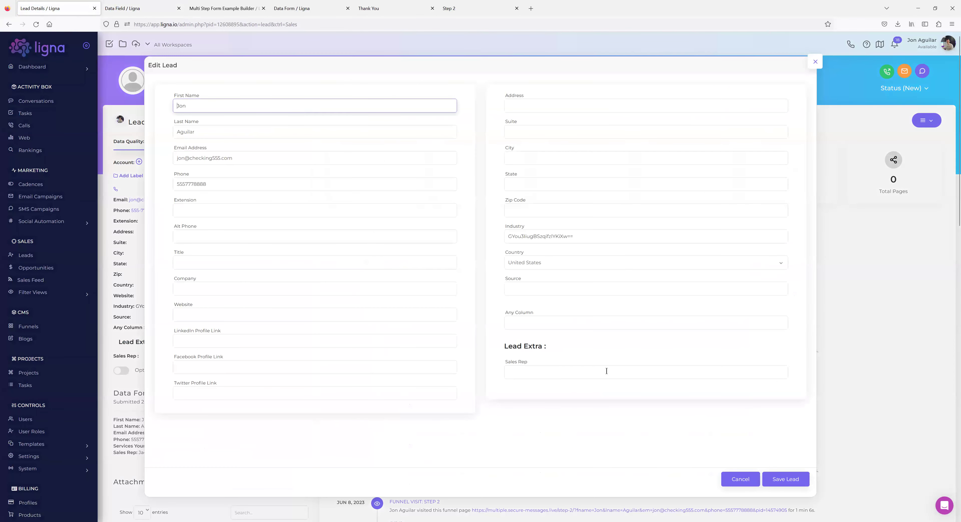
pyautogui.click(815, 62)
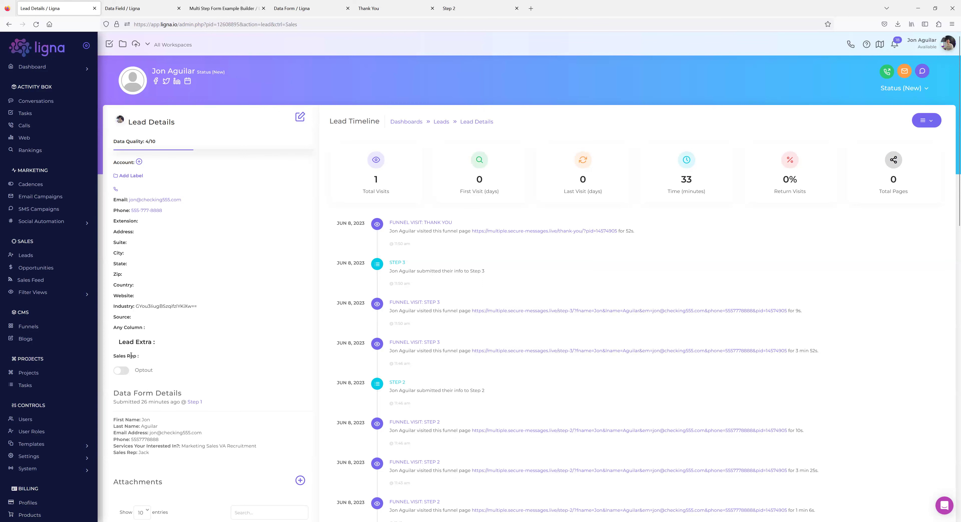
# Compare the Sales Rep data field with the Step 3 form's Sales Rep question (Jack, Jill, Tom, Bob).
pyautogui.moveTo(137, 356); pyautogui.dragTo(113, 357)
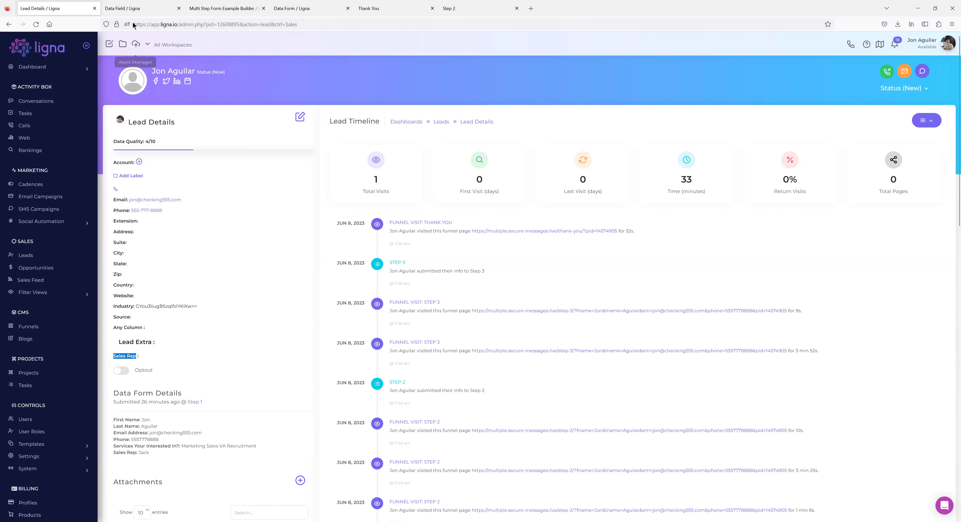
pyautogui.click(127, 8)
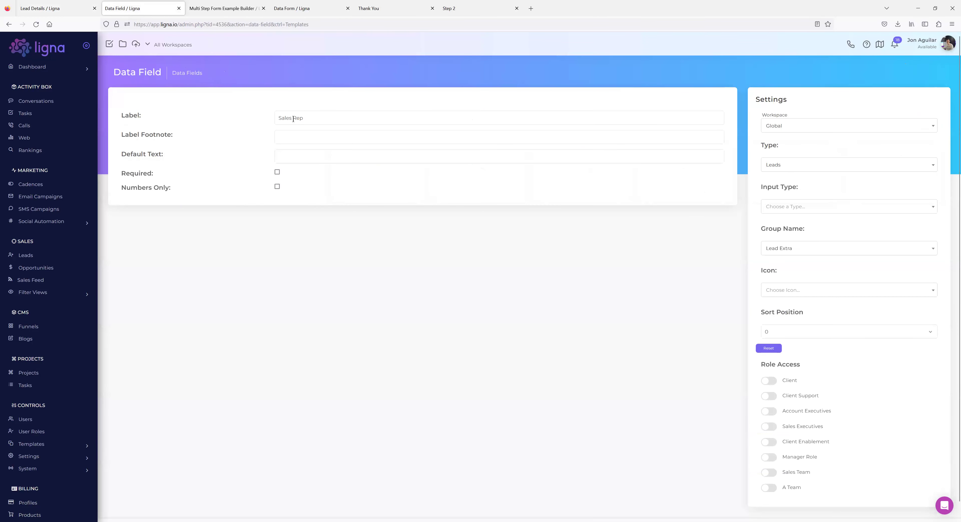
pyautogui.click(223, 9)
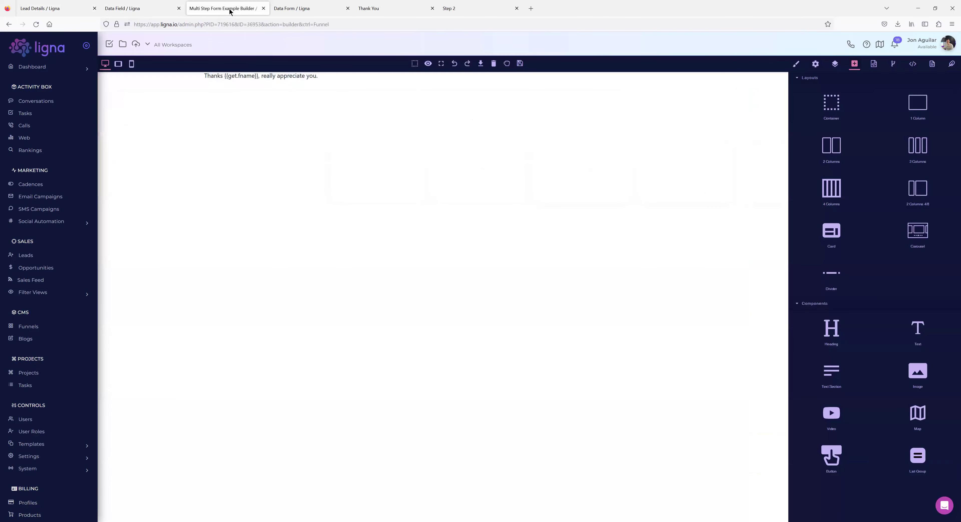
pyautogui.click(304, 8)
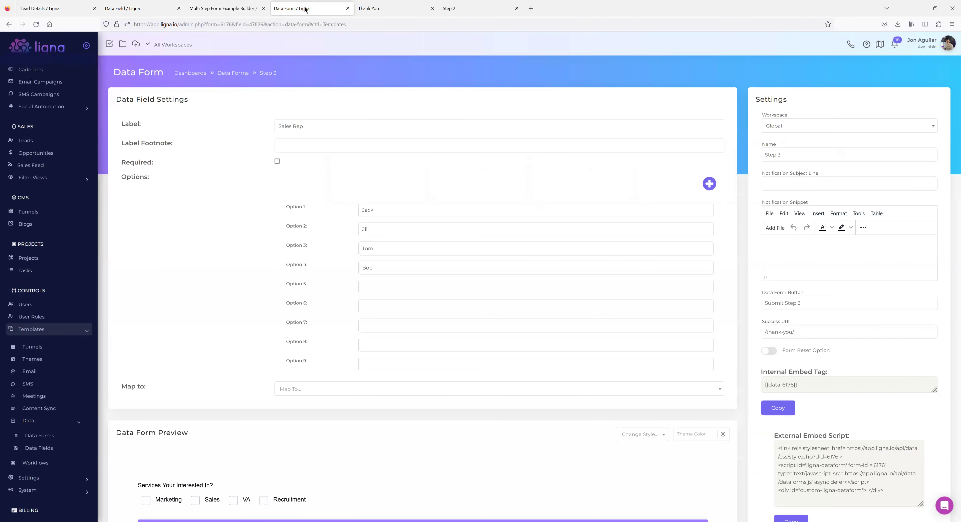
pyautogui.click(305, 125)
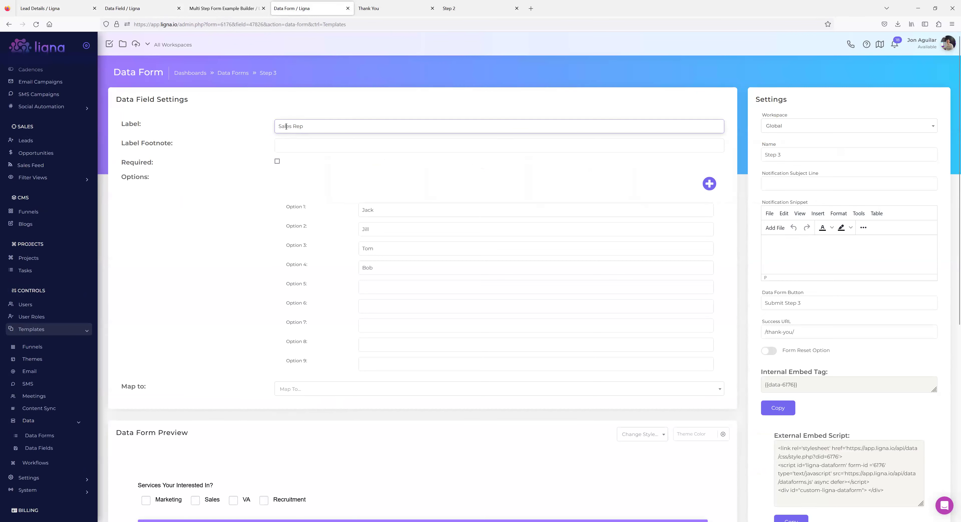
pyautogui.click(138, 10)
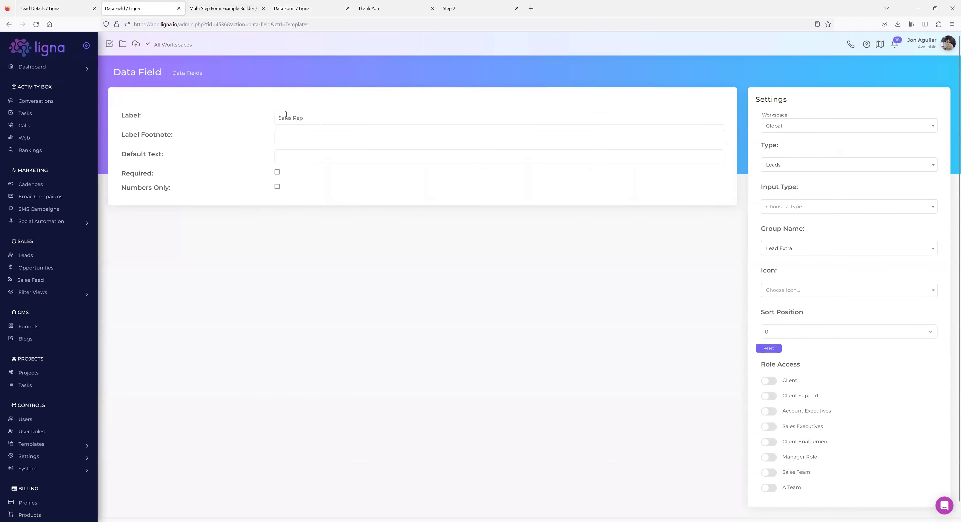
pyautogui.click(295, 8)
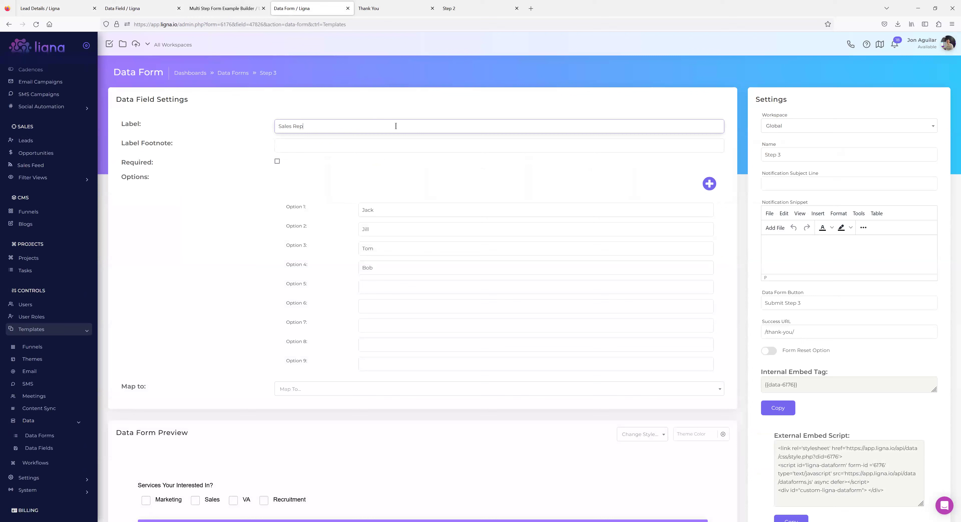
pyautogui.click(369, 9)
# Resubmit Step 3 with Tom instead of Jack as sales rep, then return to the lead's details.
pyautogui.click(9, 24)
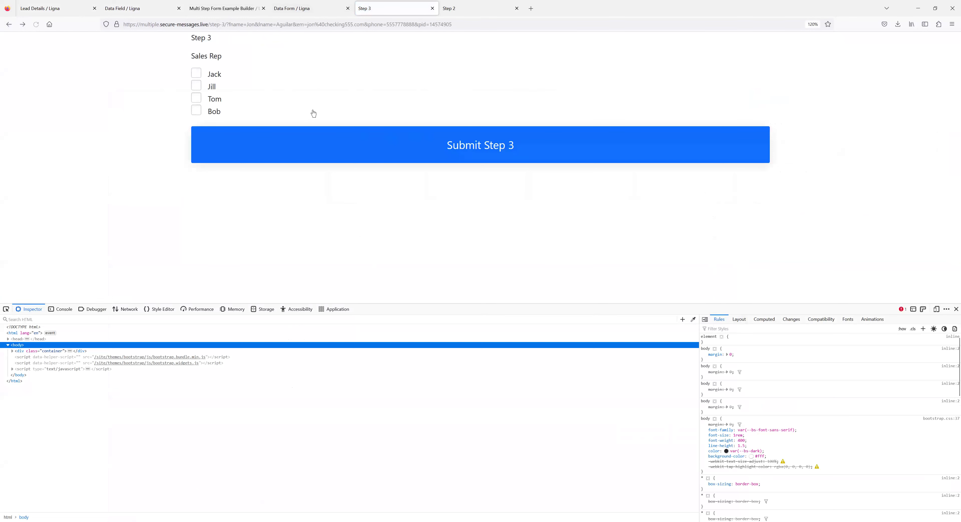
pyautogui.click(196, 75)
pyautogui.click(197, 101)
pyautogui.click(473, 150)
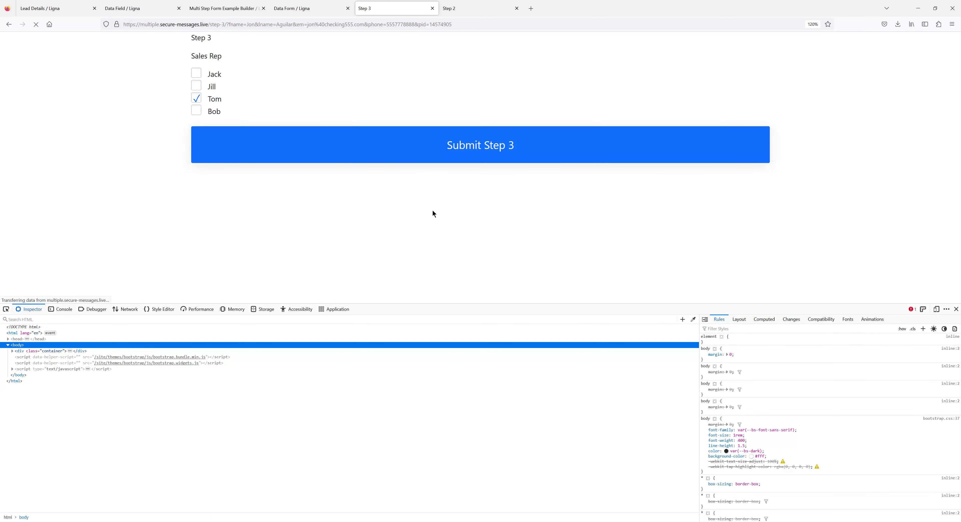
pyautogui.click(52, 10)
# Reload the lead's details and confirm Sales Rep reads Tom under Lead Extra and the form answers.
pyautogui.scroll(-1, 197, 265)
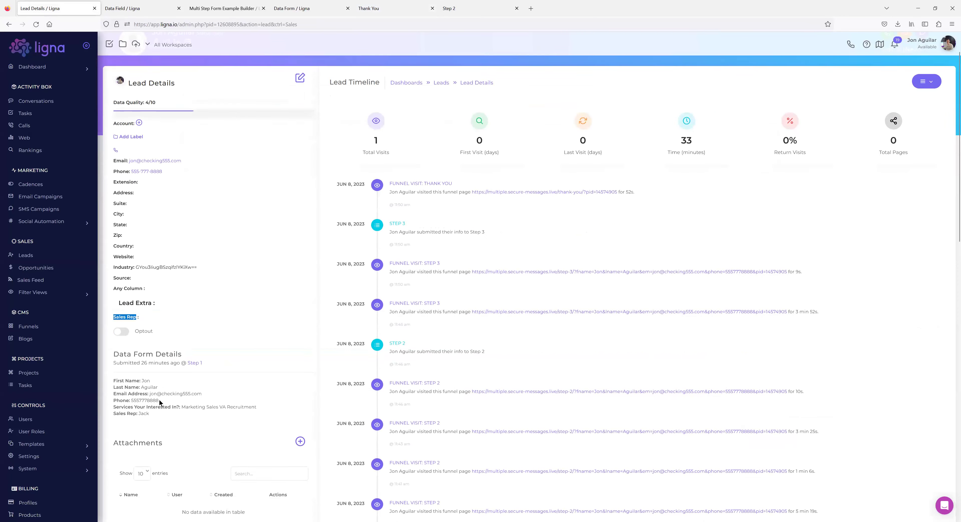
pyautogui.moveTo(151, 414); pyautogui.dragTo(113, 414)
pyautogui.click(200, 407)
pyautogui.click(36, 24)
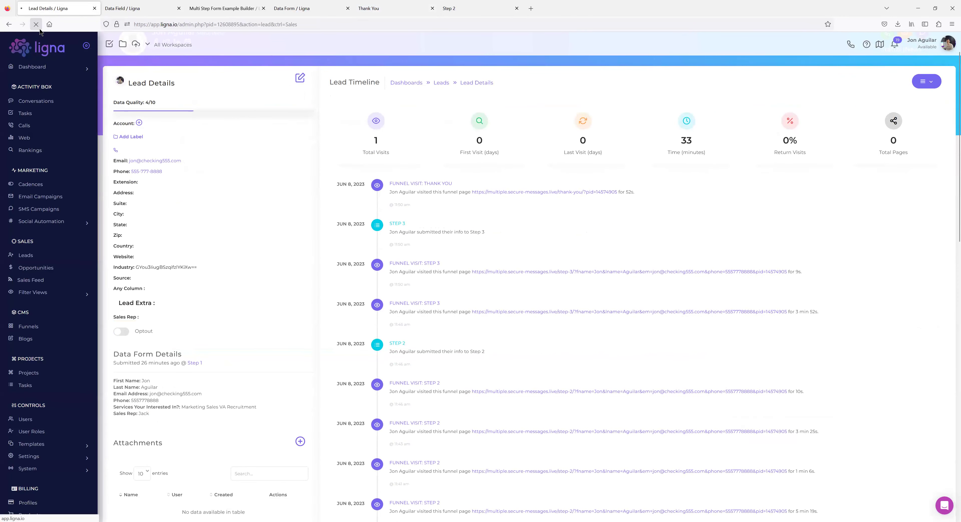
pyautogui.moveTo(148, 414); pyautogui.dragTo(132, 415)
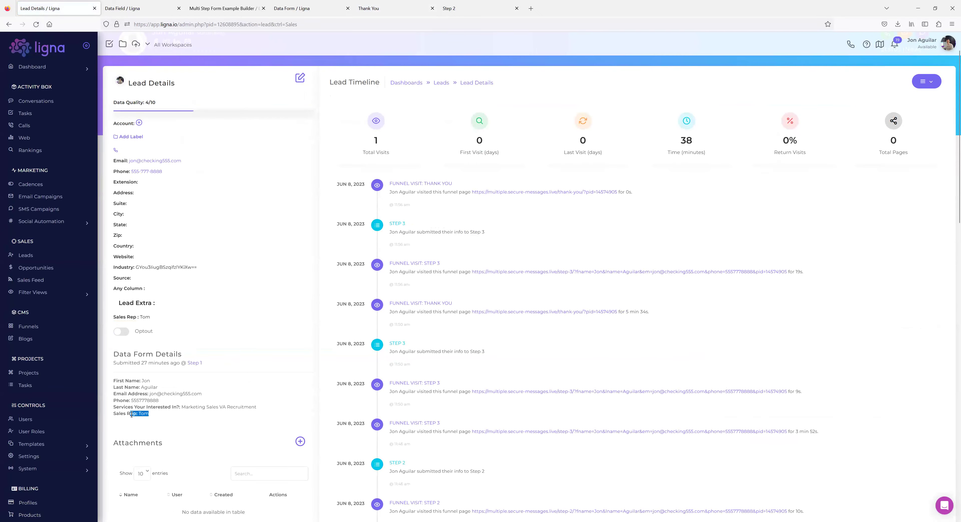
pyautogui.moveTo(154, 317); pyautogui.dragTo(116, 319)
pyautogui.click(154, 320)
pyautogui.click(153, 320)
pyautogui.click(299, 79)
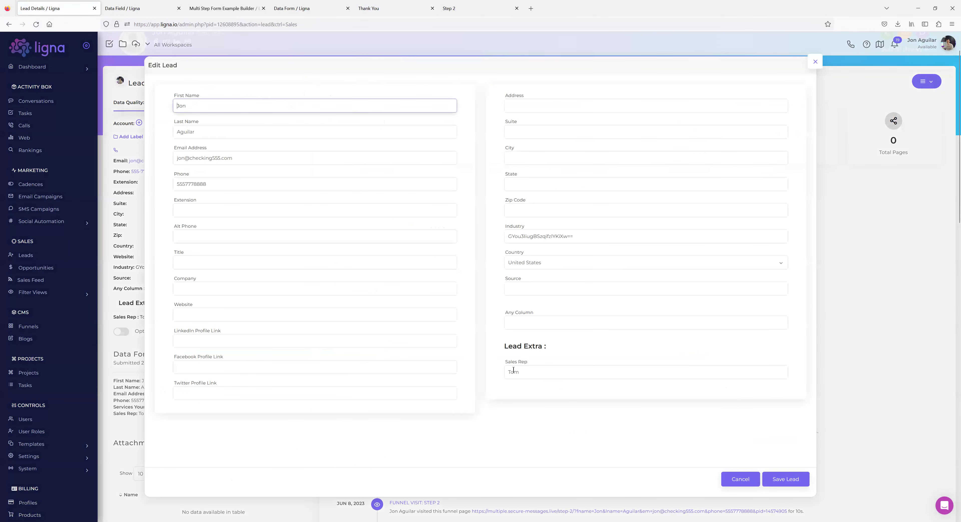
pyautogui.click(815, 62)
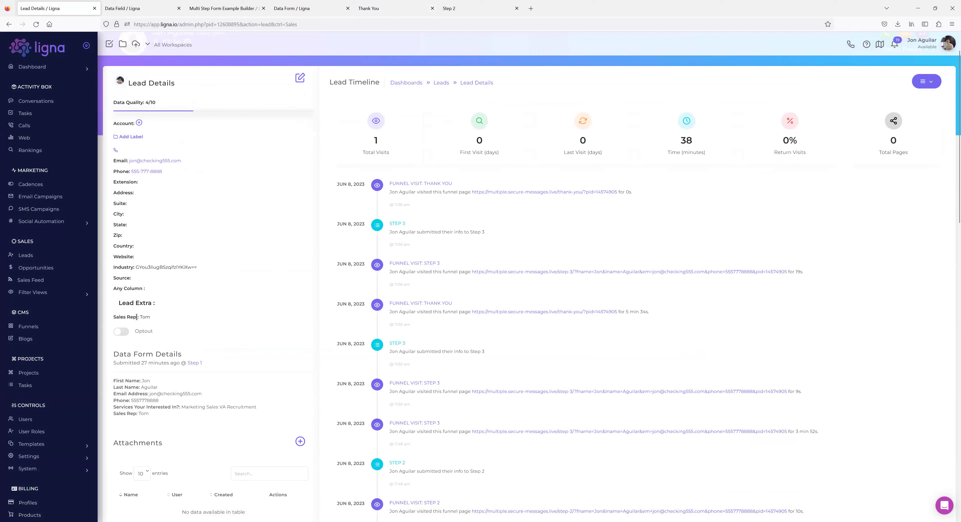
pyautogui.moveTo(136, 316); pyautogui.dragTo(114, 315)
pyautogui.moveTo(137, 414); pyautogui.dragTo(116, 415)
pyautogui.moveTo(113, 381); pyautogui.dragTo(142, 395)
pyautogui.click(142, 396)
pyautogui.moveTo(140, 380); pyautogui.dragTo(115, 379)
pyautogui.moveTo(136, 414); pyautogui.dragTo(110, 417)
pyautogui.scroll(-3, 136, 409)
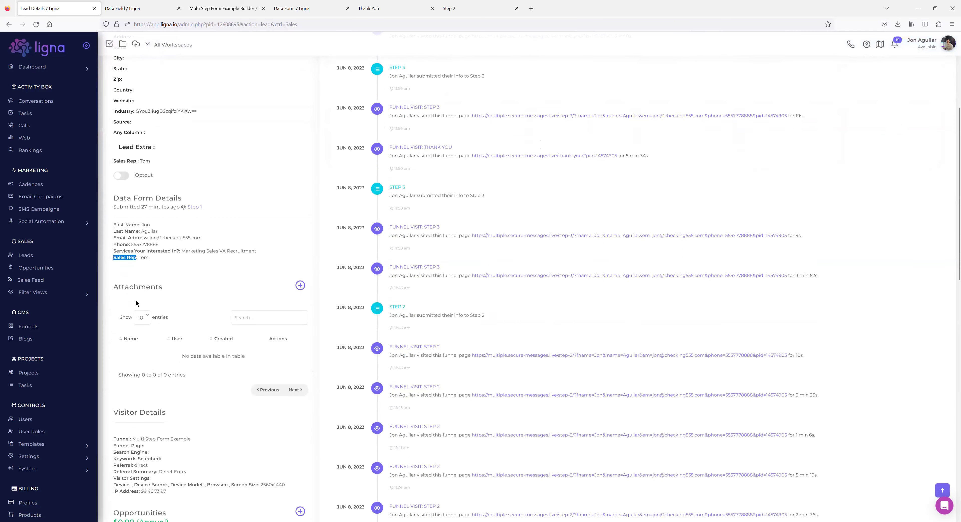
pyautogui.scroll(-2, 179, 425)
pyautogui.scroll(3, 164, 358)
pyautogui.moveTo(153, 298); pyautogui.dragTo(113, 263)
pyautogui.click(162, 291)
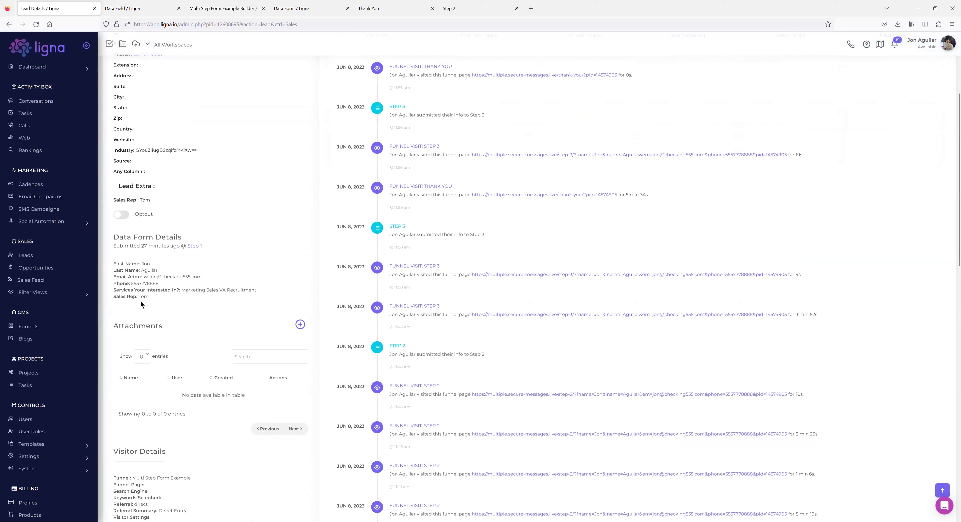
pyautogui.moveTo(149, 297); pyautogui.dragTo(114, 296)
pyautogui.click(160, 298)
pyautogui.doubleClick(237, 292)
pyautogui.click(201, 291)
pyautogui.moveTo(114, 264); pyautogui.dragTo(252, 298)
pyautogui.click(215, 291)
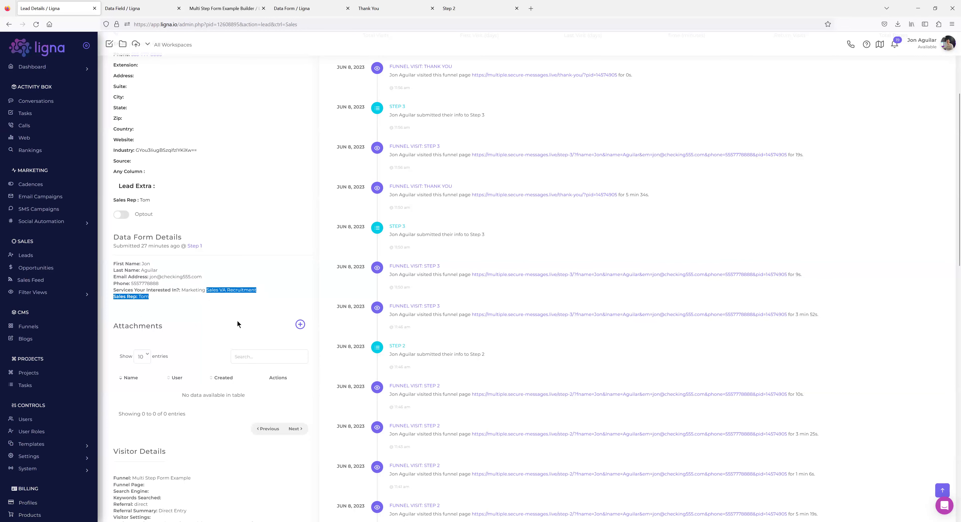
pyautogui.scroll(4, 439, 262)
pyautogui.scroll(-1, 423, 268)
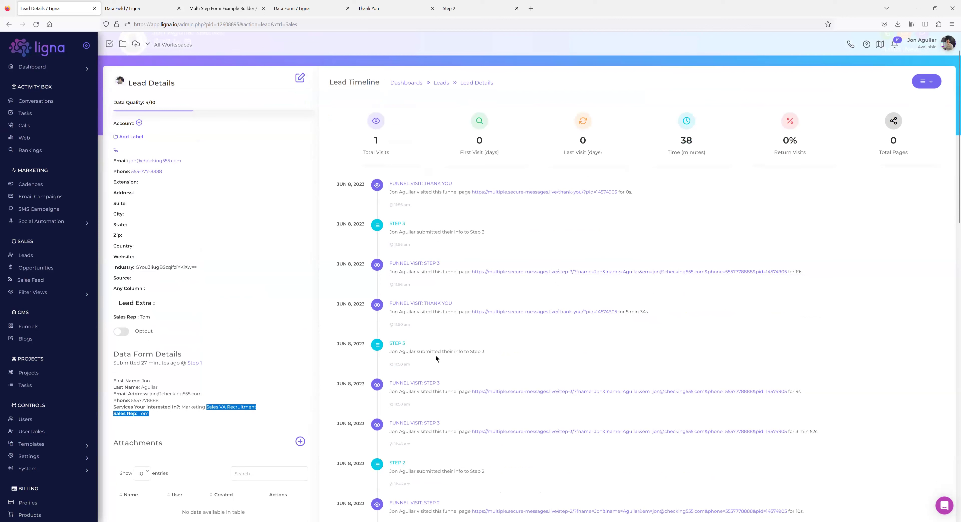
pyautogui.click(412, 247)
pyautogui.moveTo(422, 234); pyautogui.dragTo(421, 234)
pyautogui.click(500, 236)
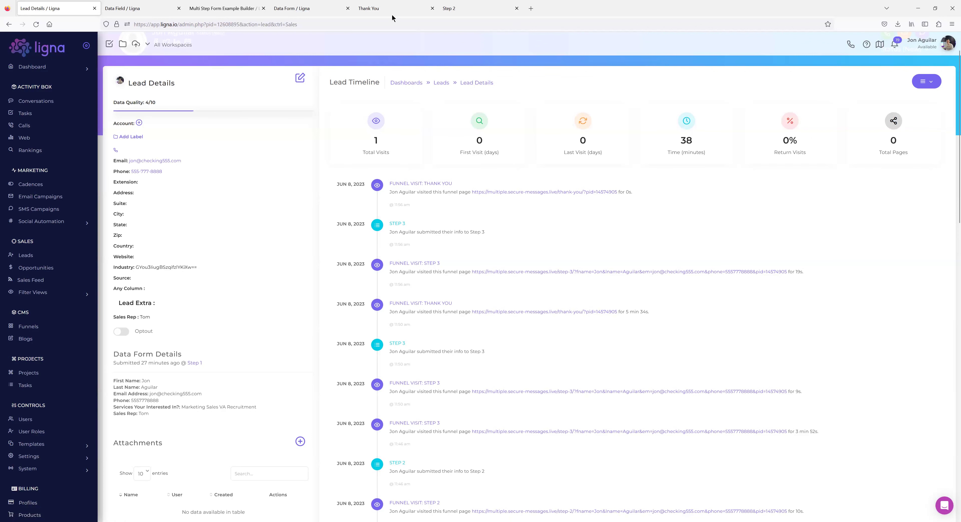
# Open the Multi Step Form Example Builder page and bring up its Blocks panel.
pyautogui.click(148, 10)
pyautogui.click(224, 8)
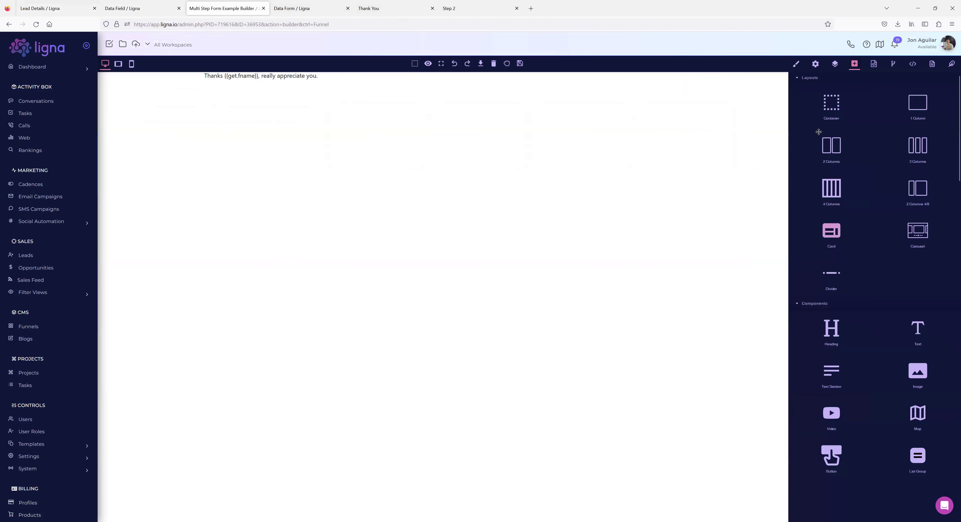
pyautogui.click(873, 64)
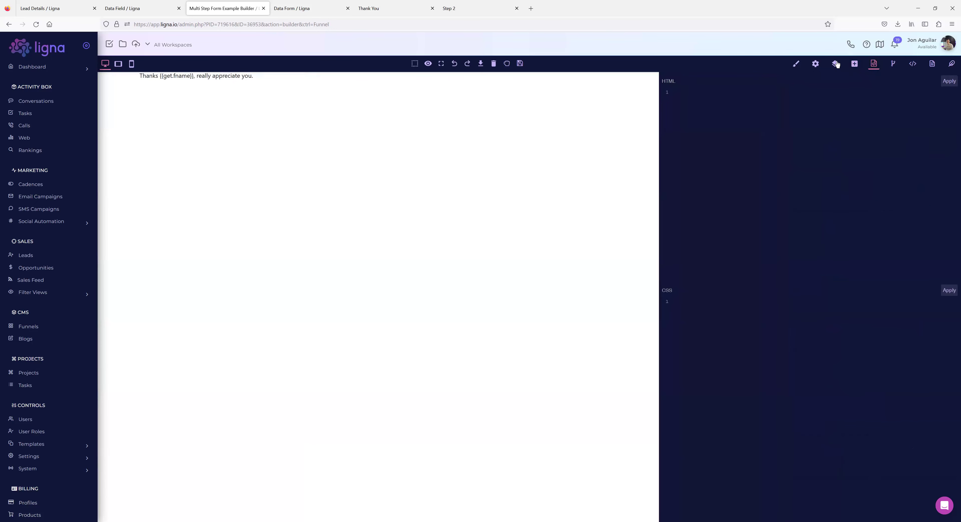
pyautogui.click(835, 64)
pyautogui.click(854, 64)
pyautogui.scroll(-15, 859, 307)
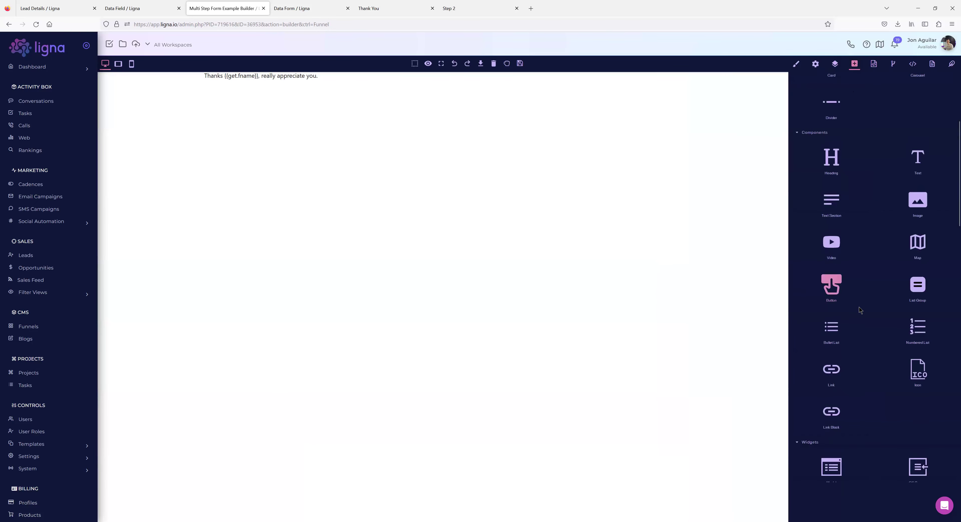
pyautogui.scroll(-10, 856, 308)
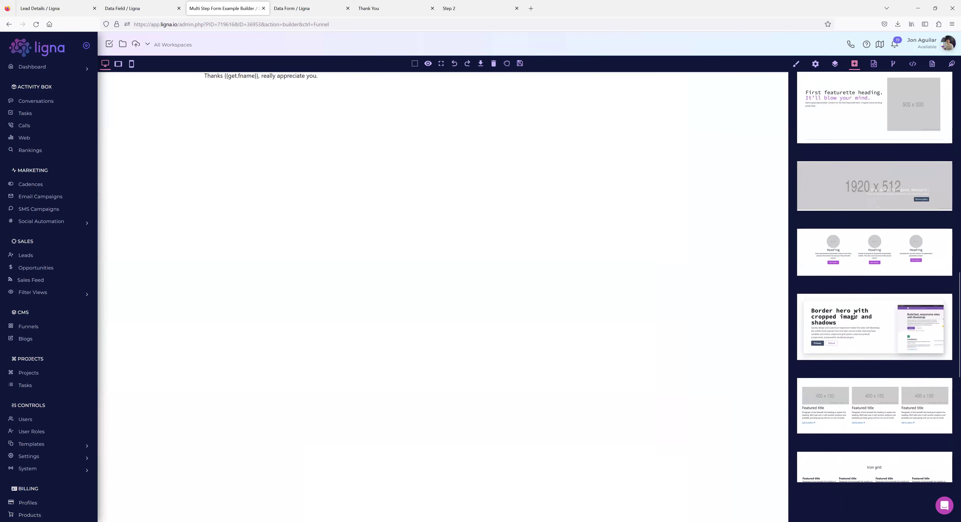
# Add a hero sign-up form, footer and dark header, then reload to discard them.
pyautogui.moveTo(856, 319); pyautogui.dragTo(494, 154)
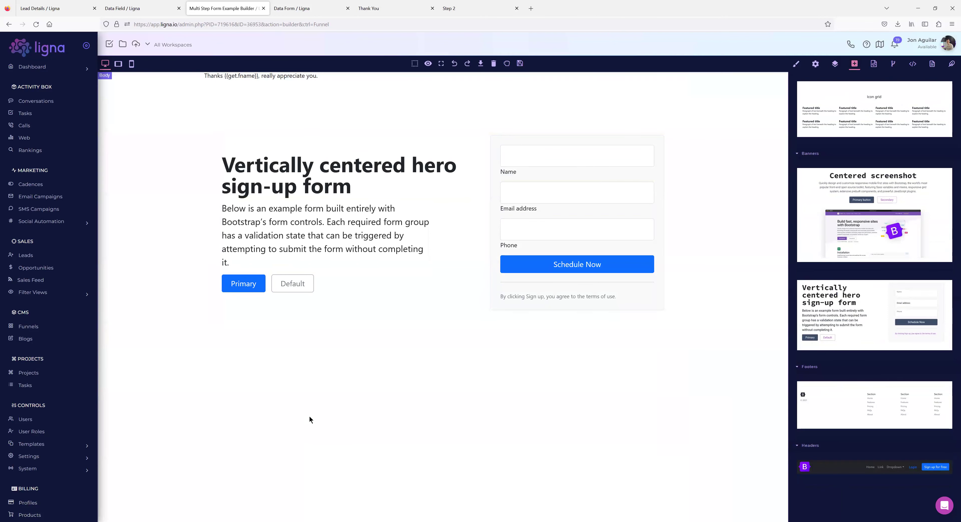
pyautogui.scroll(-1, 895, 388)
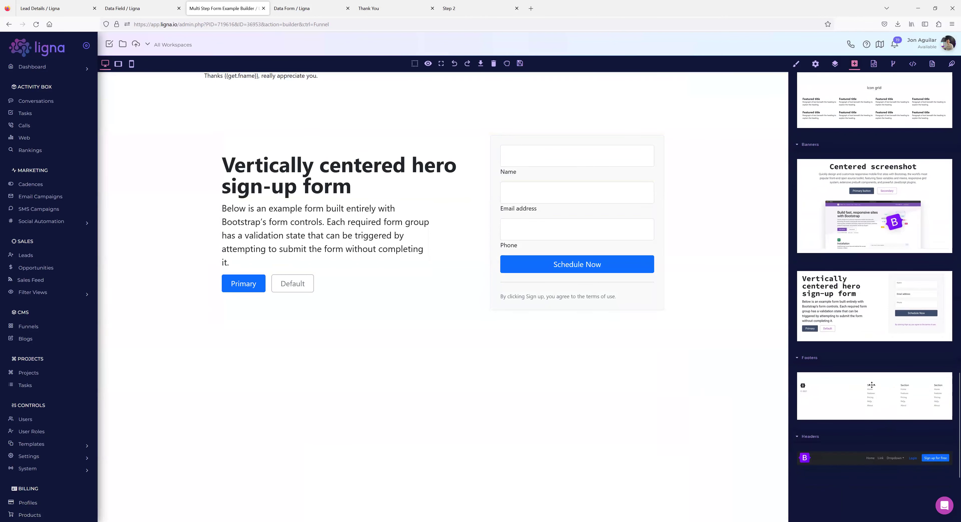
pyautogui.moveTo(845, 387); pyautogui.dragTo(548, 369)
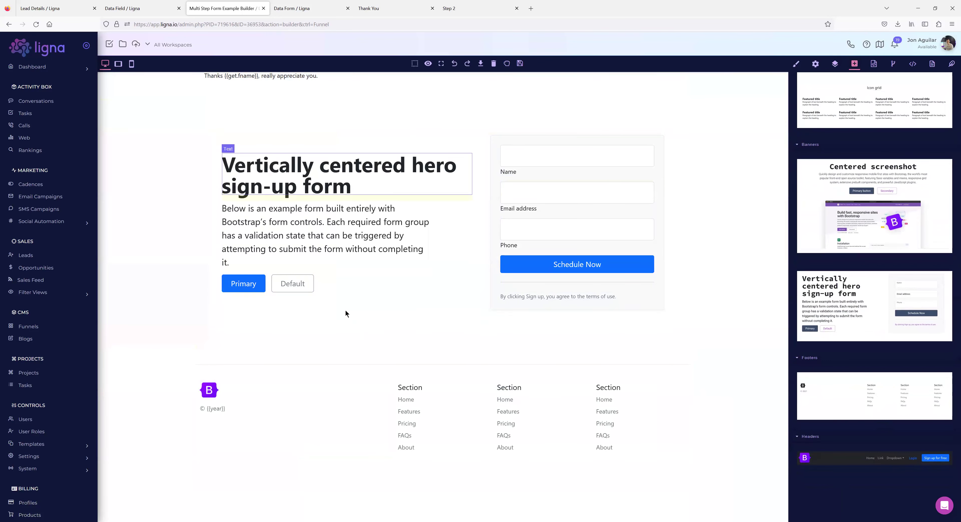
pyautogui.scroll(15, 873, 321)
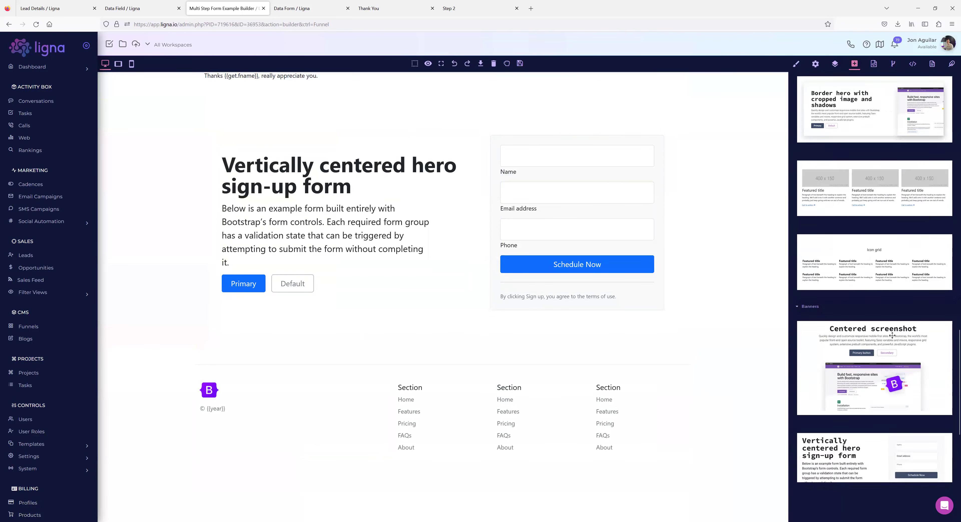
pyautogui.scroll(-15, 872, 319)
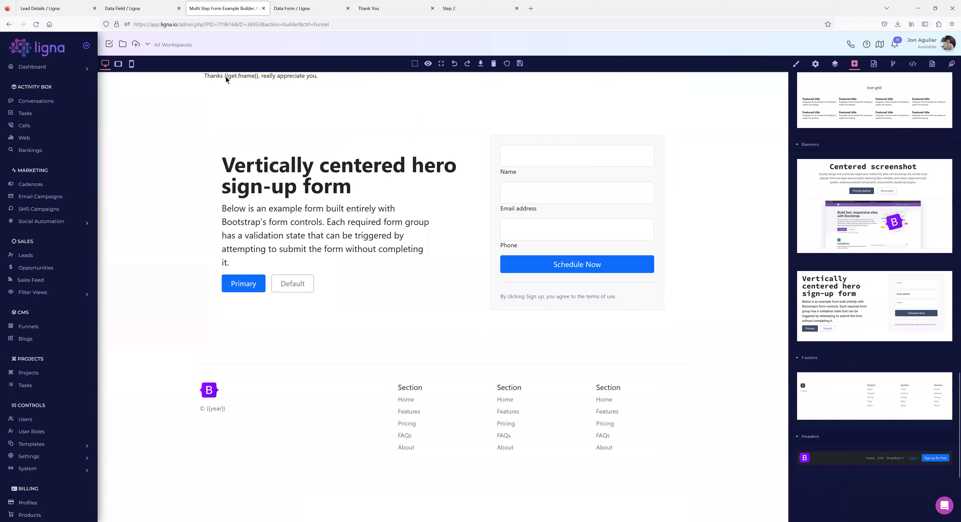
pyautogui.moveTo(226, 80); pyautogui.dragTo(227, 80)
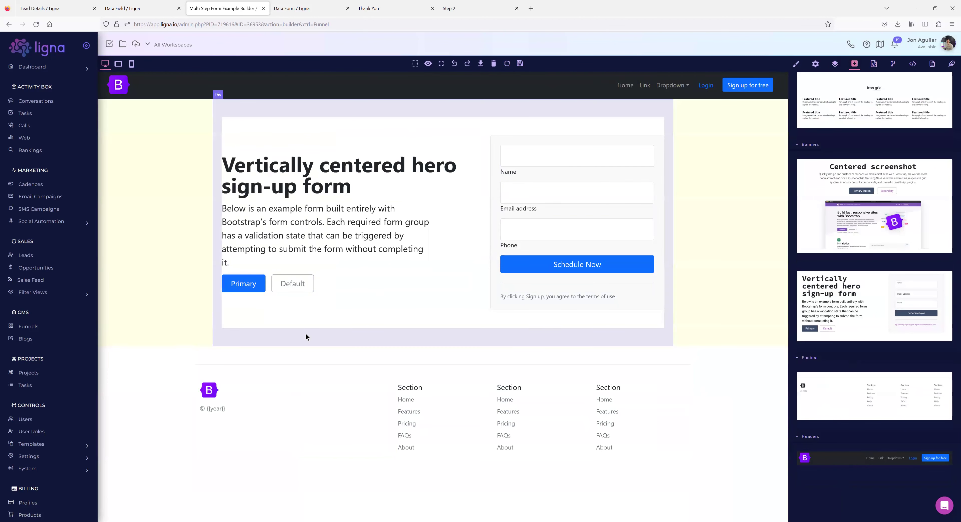
pyautogui.click(36, 24)
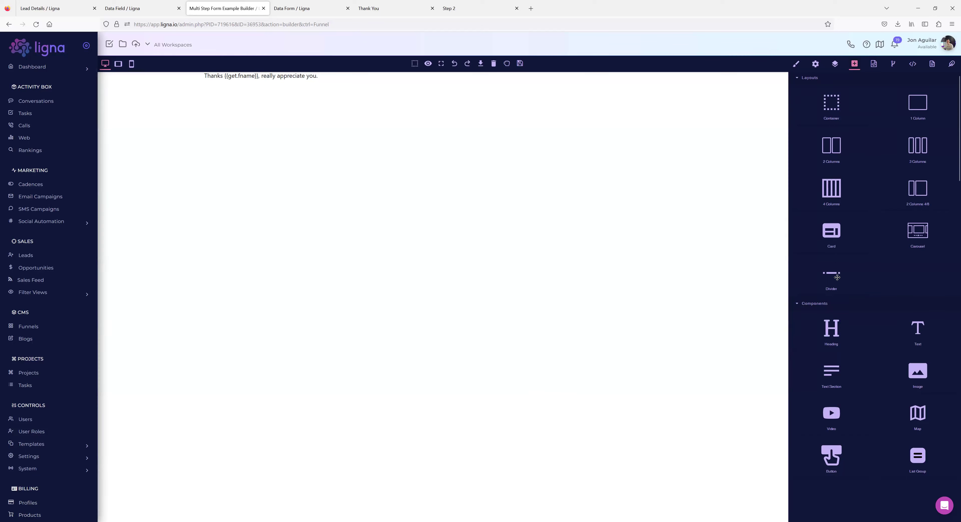
# Open the Thank You page's demo modal and select its placeholder text.
pyautogui.scroll(-5, 865, 315)
pyautogui.scroll(2, 865, 318)
pyautogui.scroll(-1, 858, 336)
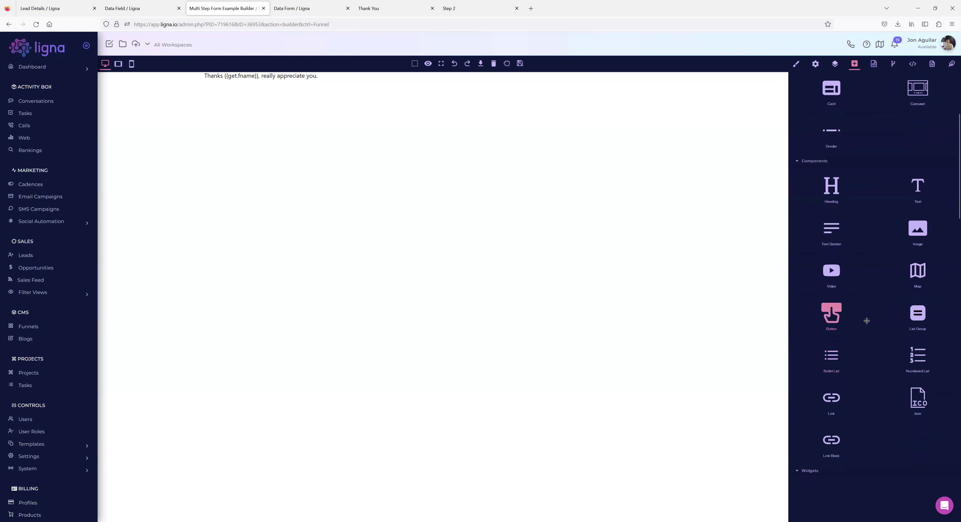
pyautogui.scroll(-3, 867, 325)
pyautogui.scroll(-3, 866, 321)
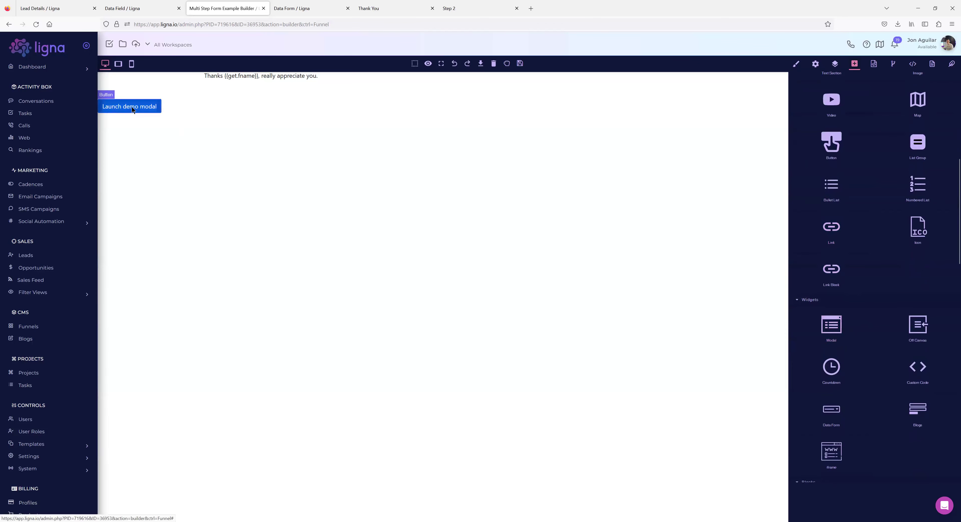
pyautogui.click(129, 106)
pyautogui.click(413, 118)
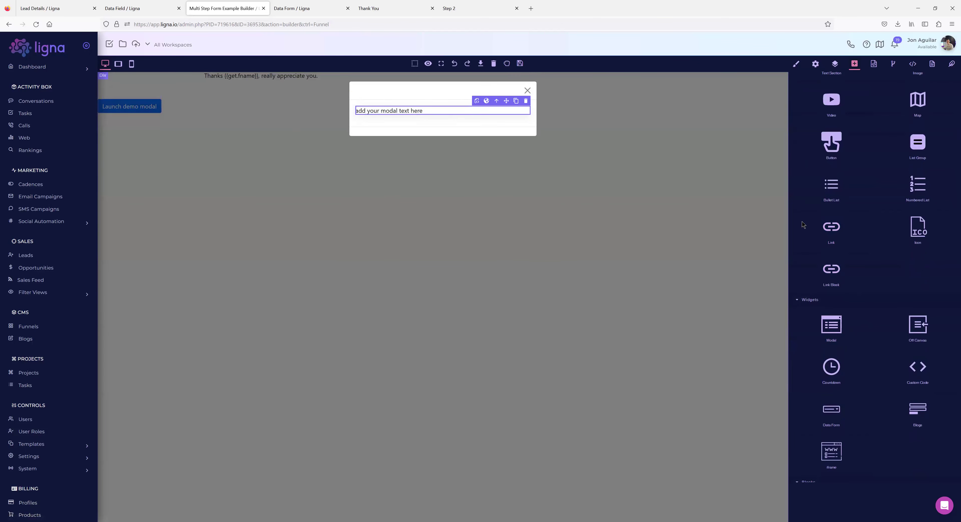
pyautogui.scroll(-2, 893, 392)
# Drop a data form into the modal, set it to the Step 2 form, and close the modal.
pyautogui.moveTo(830, 354); pyautogui.dragTo(408, 125)
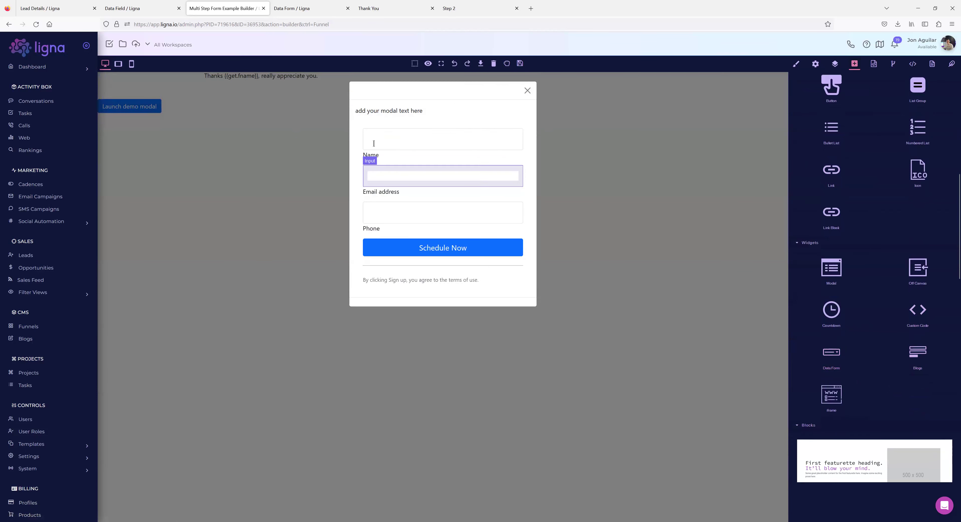
pyautogui.click(356, 133)
pyautogui.click(816, 66)
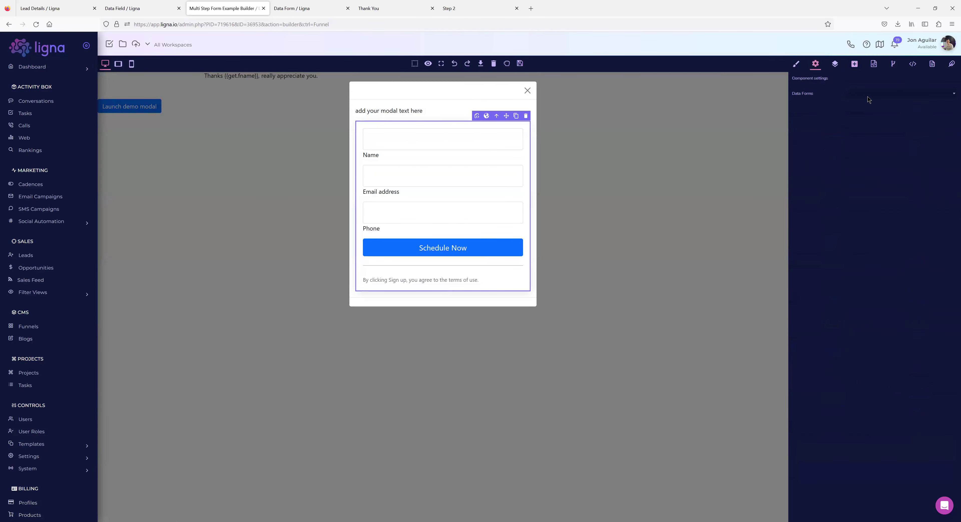
pyautogui.click(862, 112)
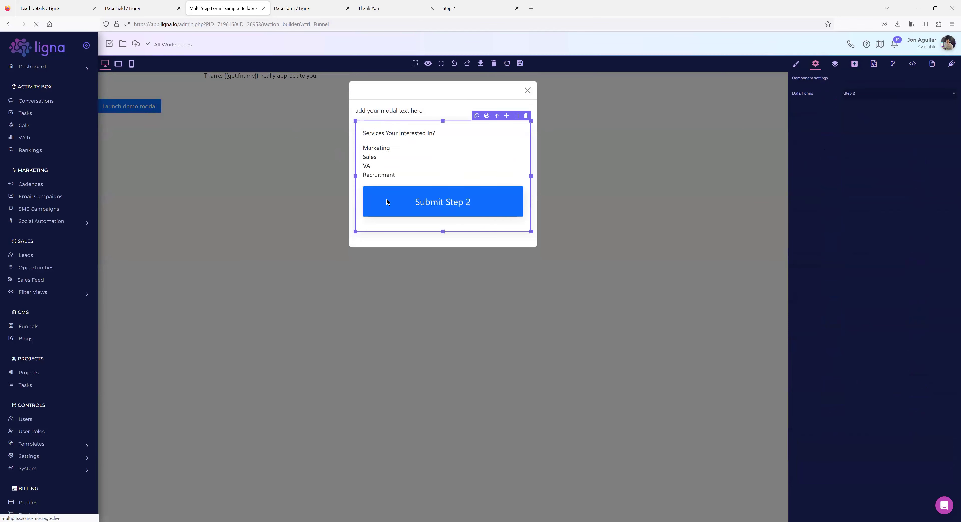
pyautogui.click(527, 90)
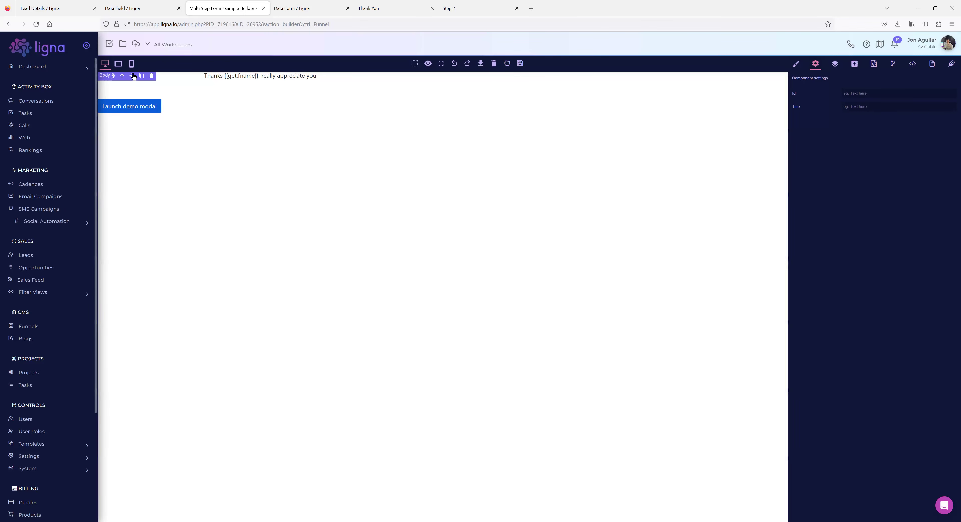
# Open the Leads list, glance at the Export dialog, then select all 1155 leads.
pyautogui.click(40, 10)
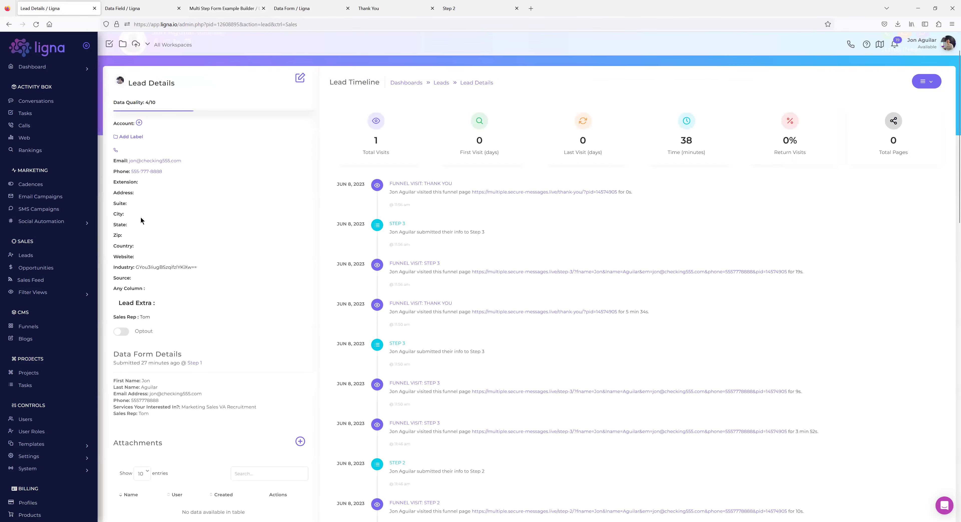
pyautogui.click(39, 256)
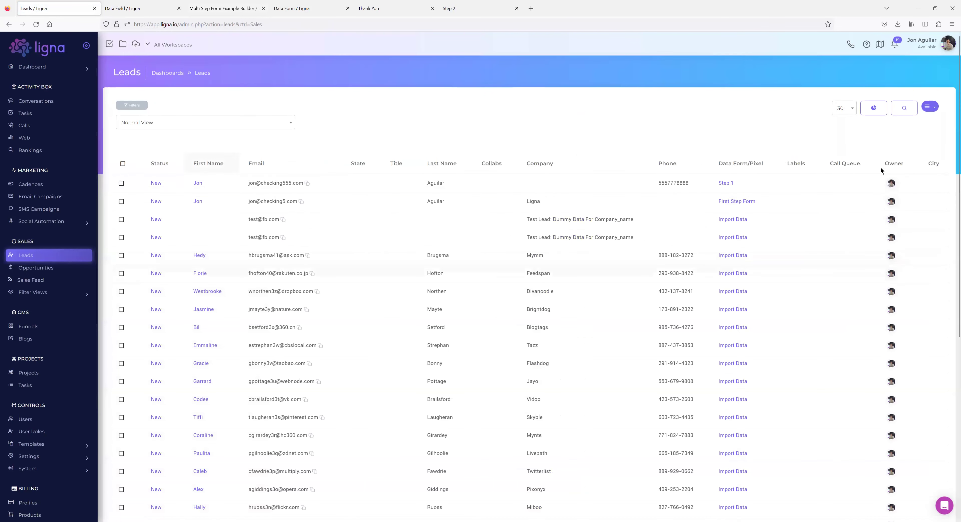
pyautogui.click(928, 109)
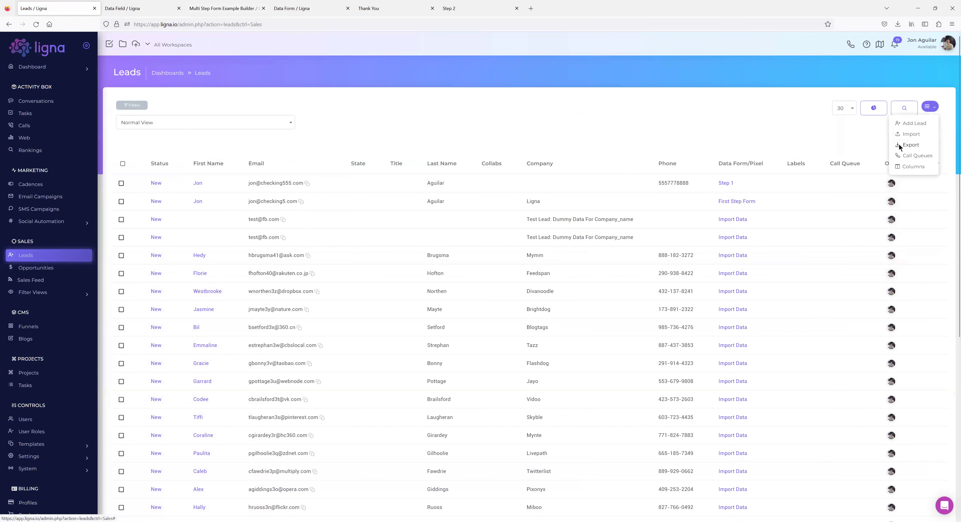
pyautogui.click(900, 146)
pyautogui.click(496, 268)
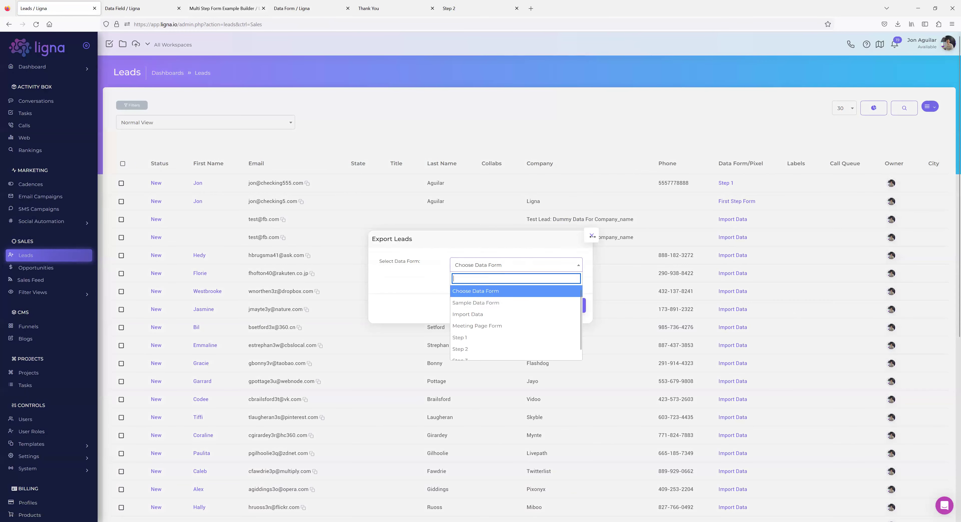
pyautogui.click(591, 235)
pyautogui.click(123, 164)
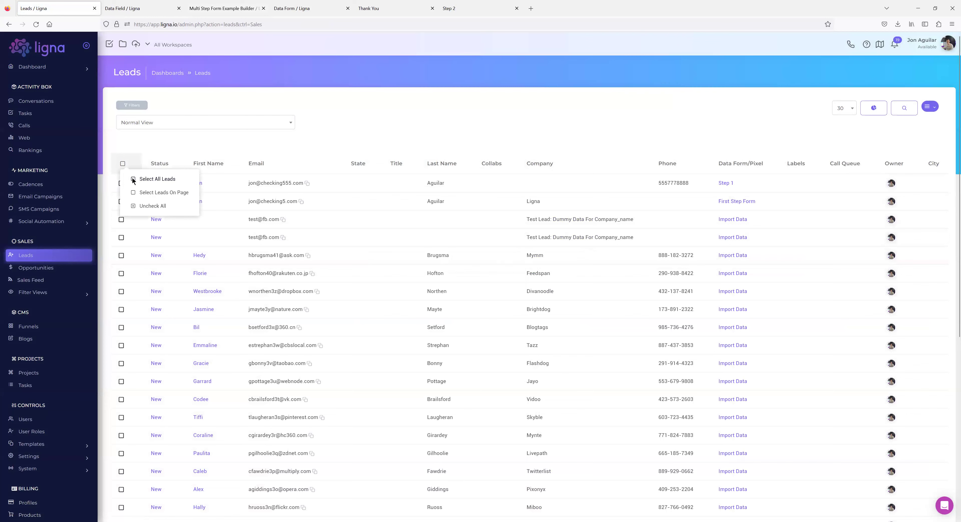
pyautogui.click(158, 179)
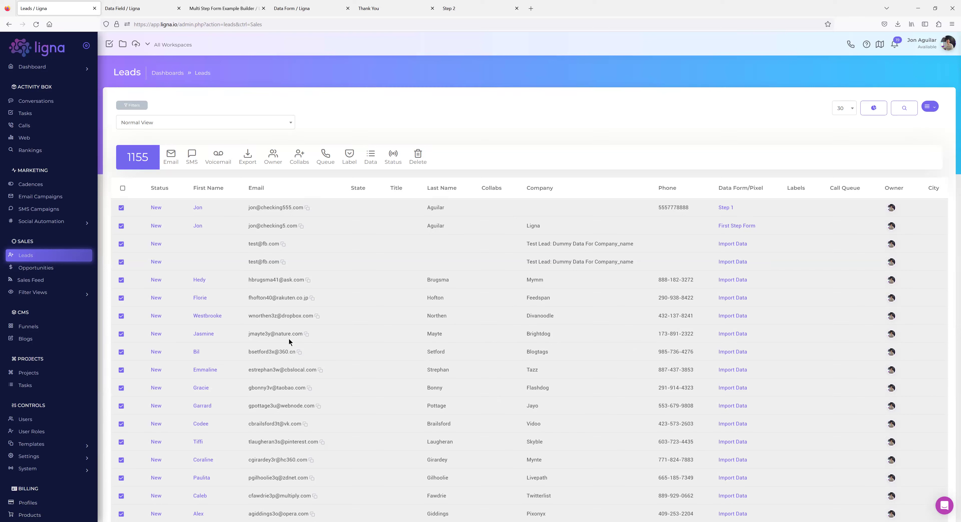
# Uncheck all leads and try an export with Meeting Page Form, then cancel.
pyautogui.click(122, 188)
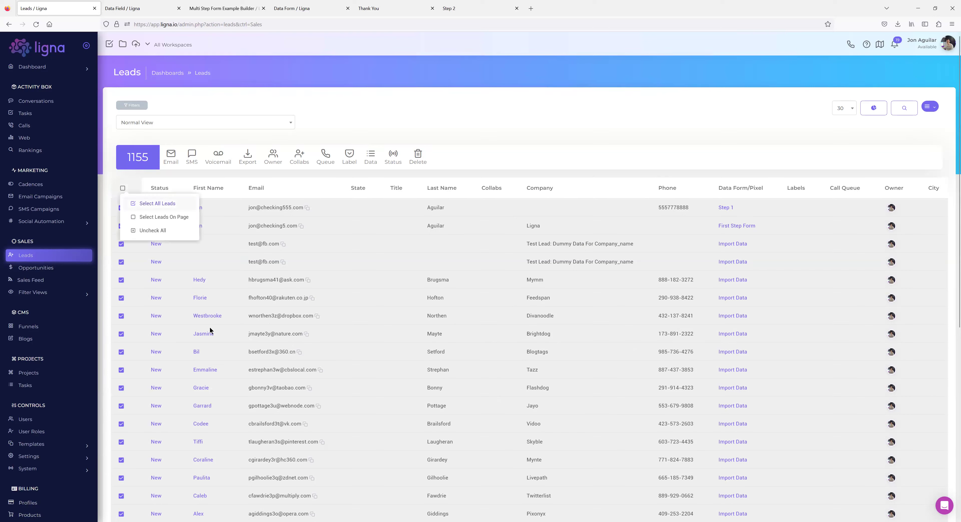
pyautogui.click(136, 204)
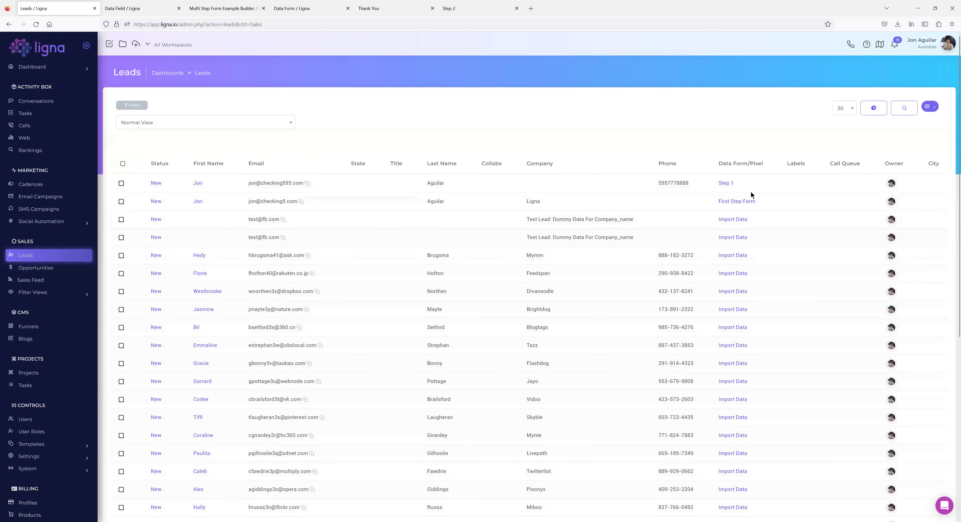
pyautogui.click(929, 107)
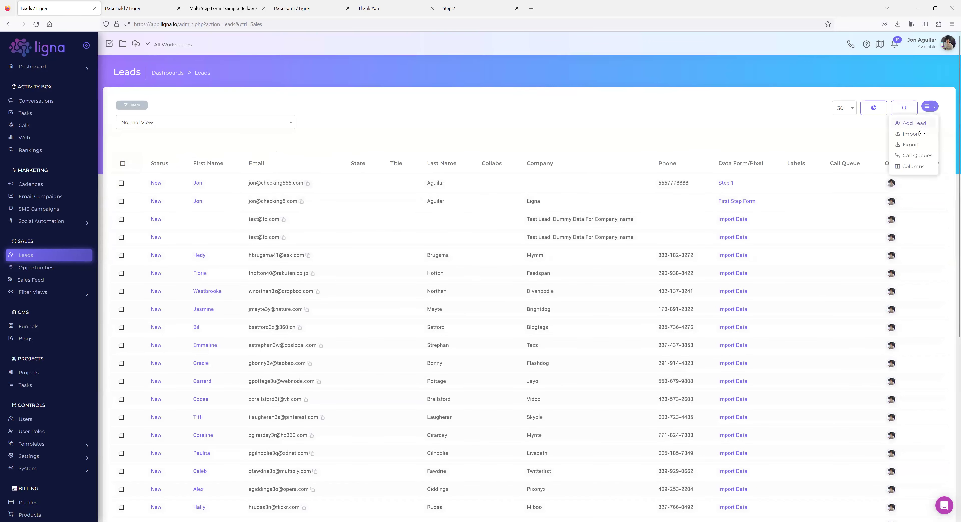
pyautogui.click(910, 145)
pyautogui.click(509, 264)
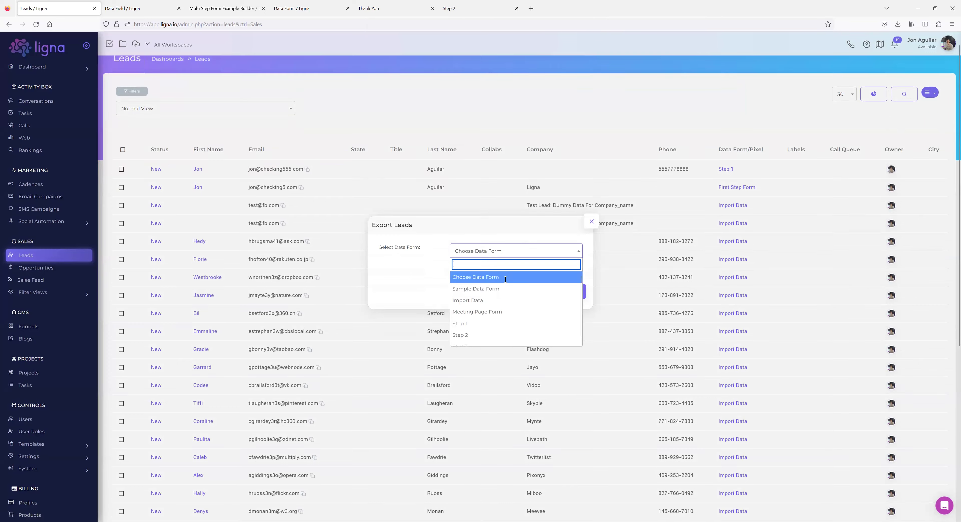
pyautogui.scroll(-3, 505, 279)
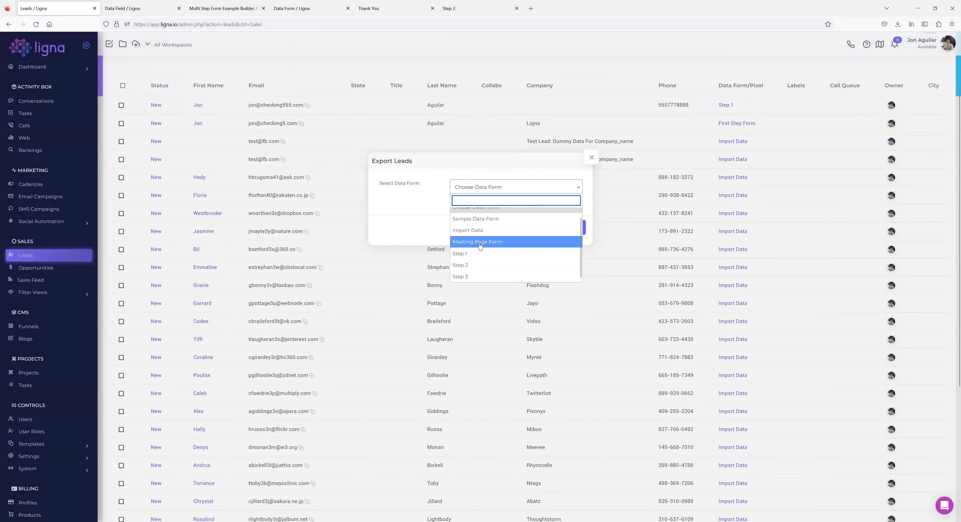
pyautogui.click(479, 243)
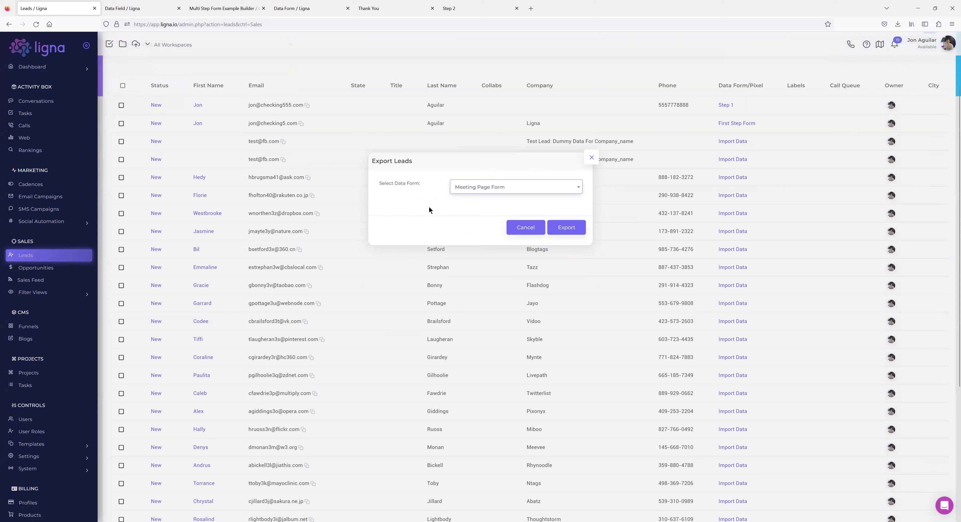
pyautogui.scroll(1, 395, 180)
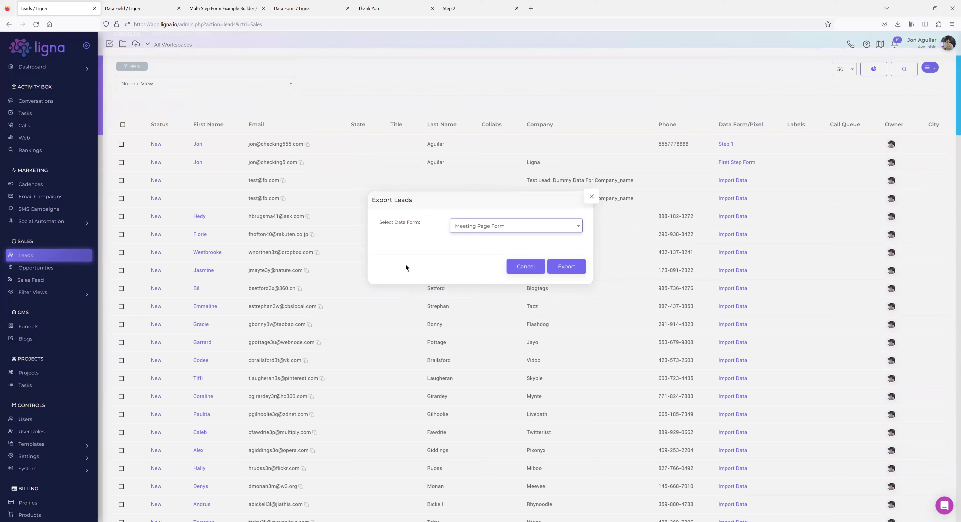
pyautogui.click(591, 196)
# Select all leads and start an export for them, then cancel again.
pyautogui.click(126, 128)
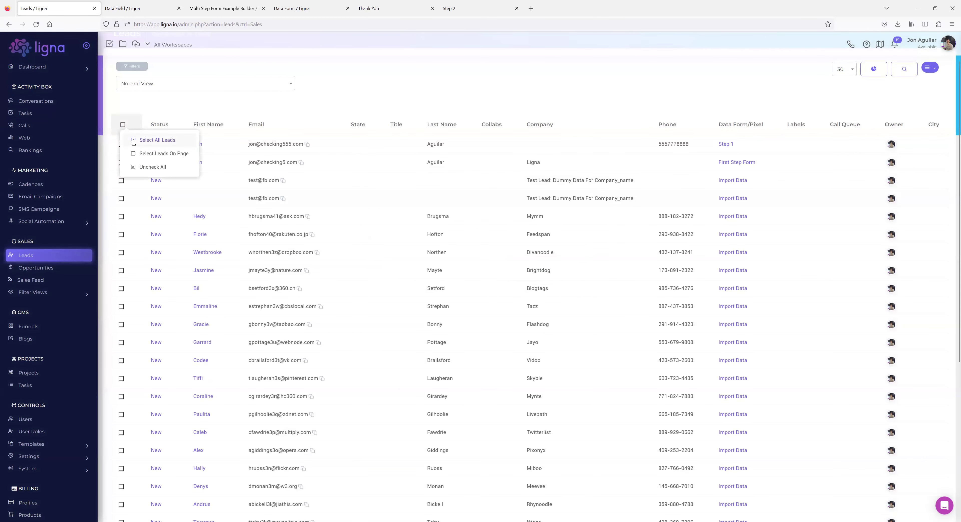
pyautogui.click(141, 140)
pyautogui.scroll(1, 765, 169)
pyautogui.click(929, 107)
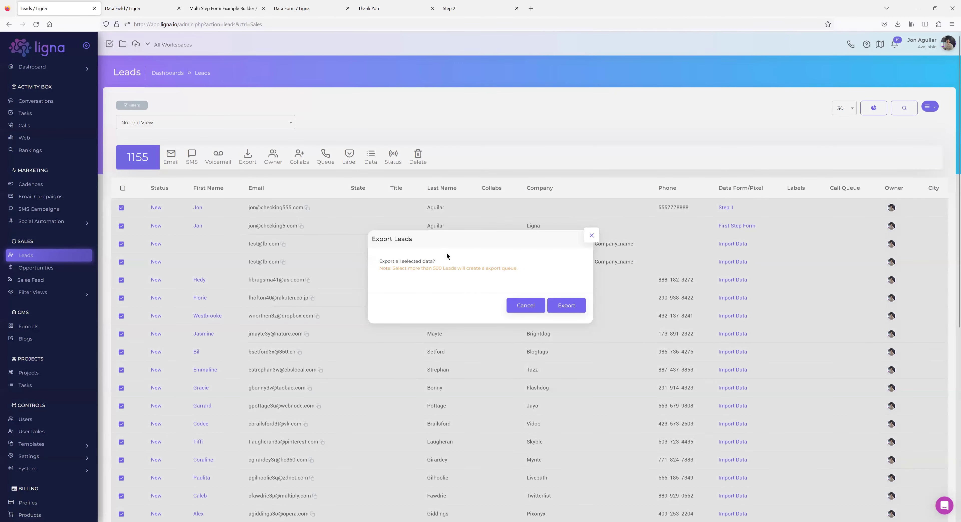
pyautogui.click(591, 235)
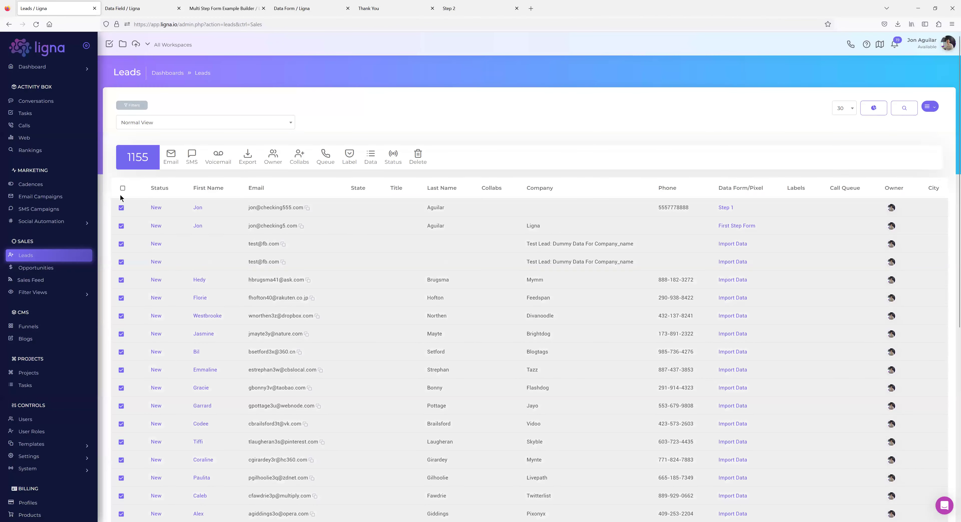
# Uncheck all leads and open Export Leads with Sample Data Form as the data form.
pyautogui.click(123, 188)
pyautogui.click(133, 206)
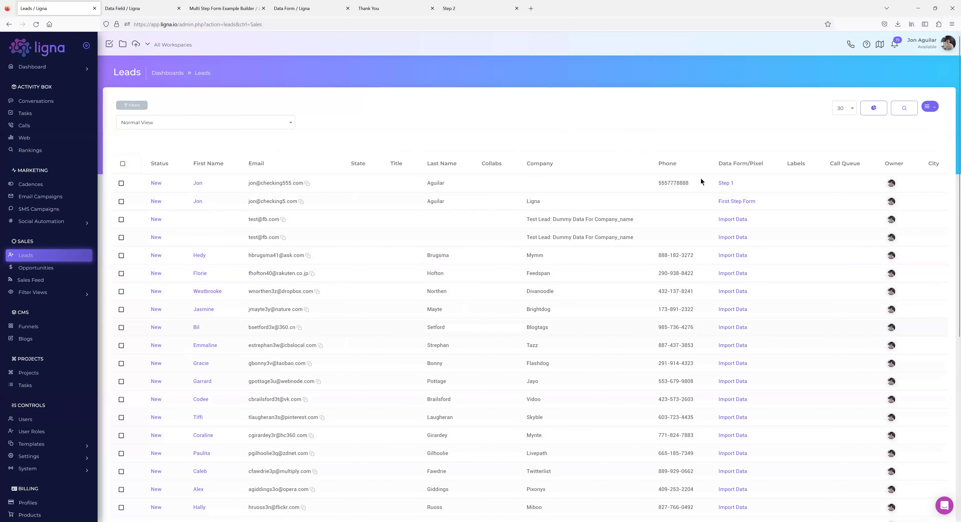
pyautogui.click(928, 109)
pyautogui.click(920, 145)
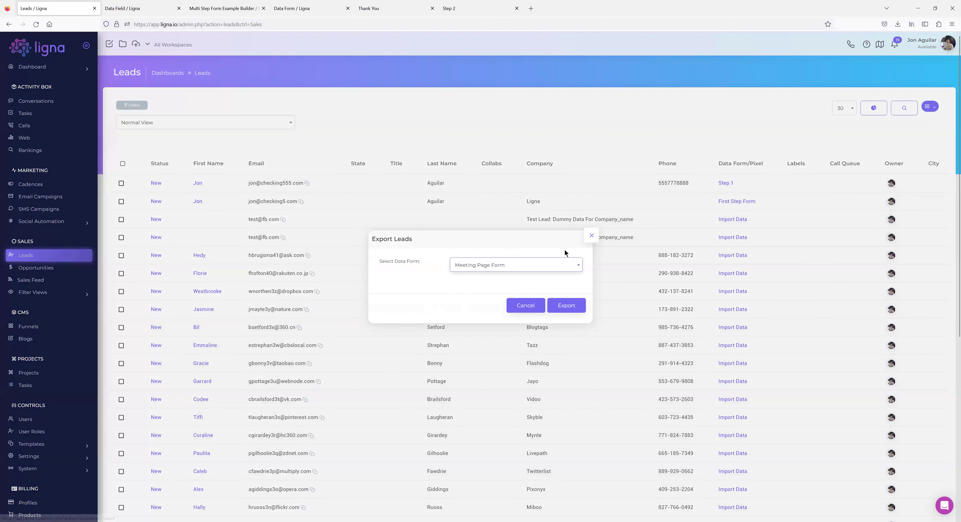
pyautogui.click(514, 264)
pyautogui.click(478, 304)
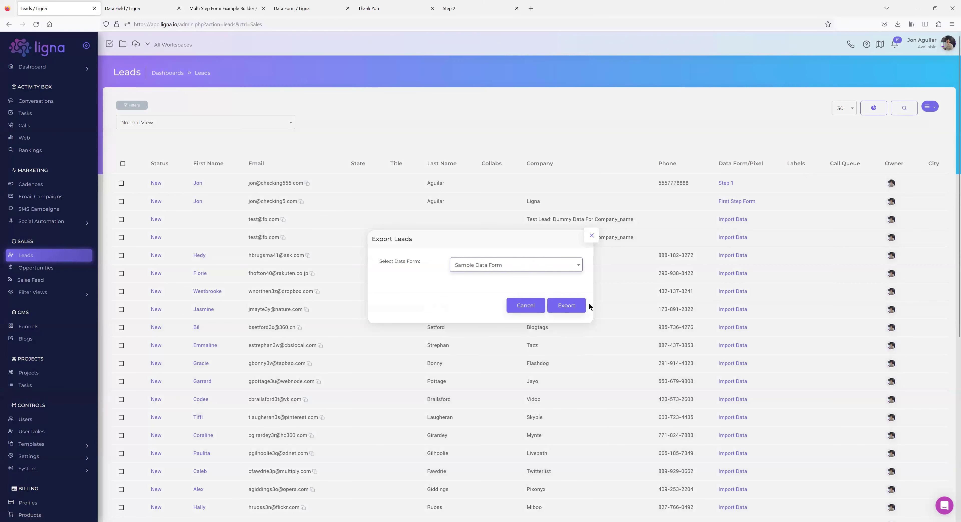
# Close the Export Leads dialog without exporting, returning to the unfiltered Leads list.
pyautogui.click(591, 235)
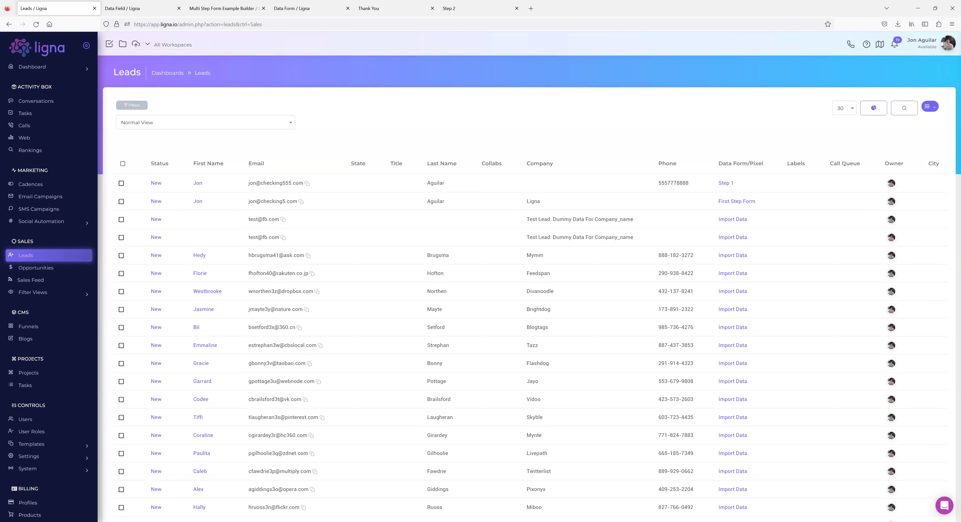
# Move from the funnel builder via the Data Form tab to the live Thank You page.
pyautogui.click(218, 10)
pyautogui.click(294, 10)
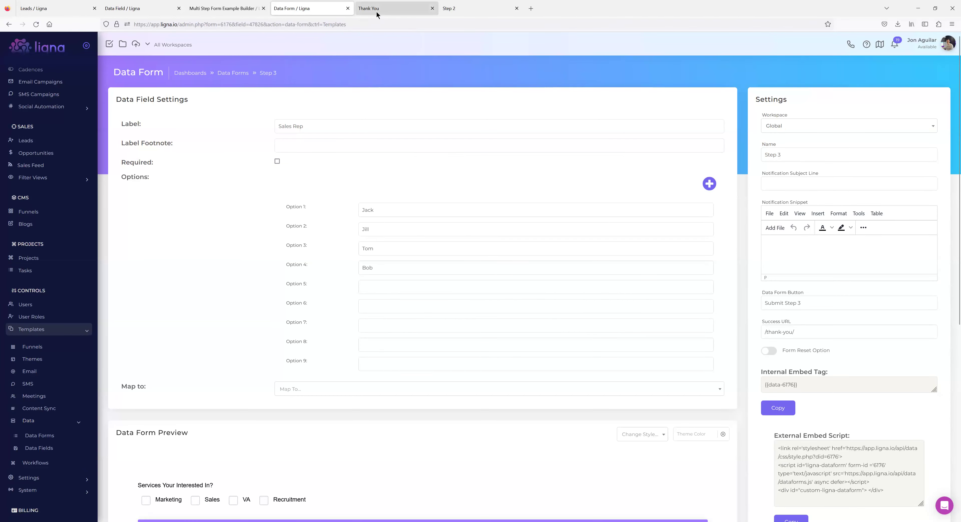
pyautogui.click(378, 11)
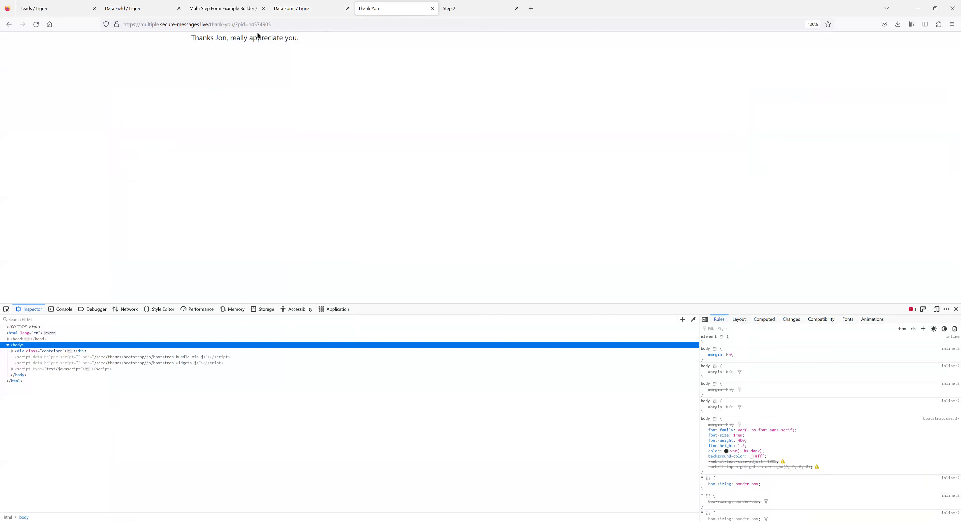
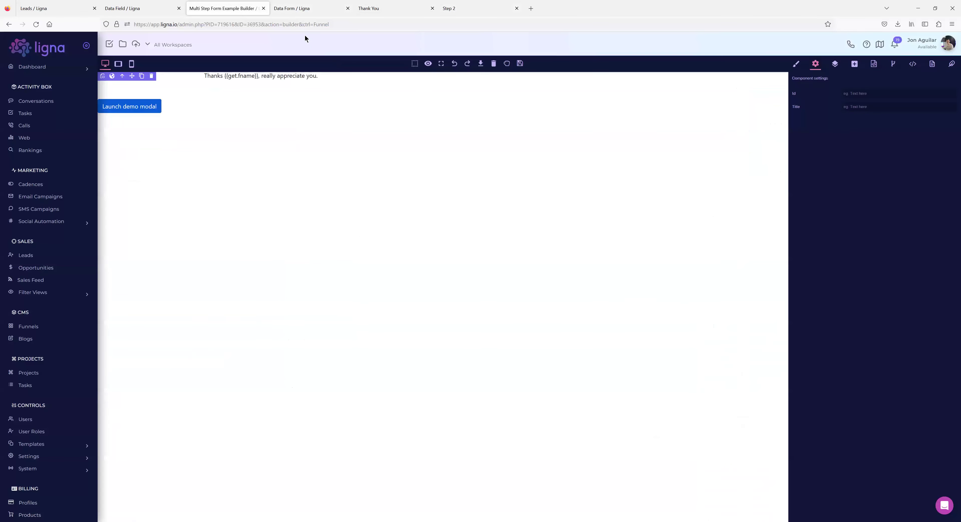
# Leave the Step 3 form page and return to the Data Forms list of six forms.
pyautogui.click(305, 9)
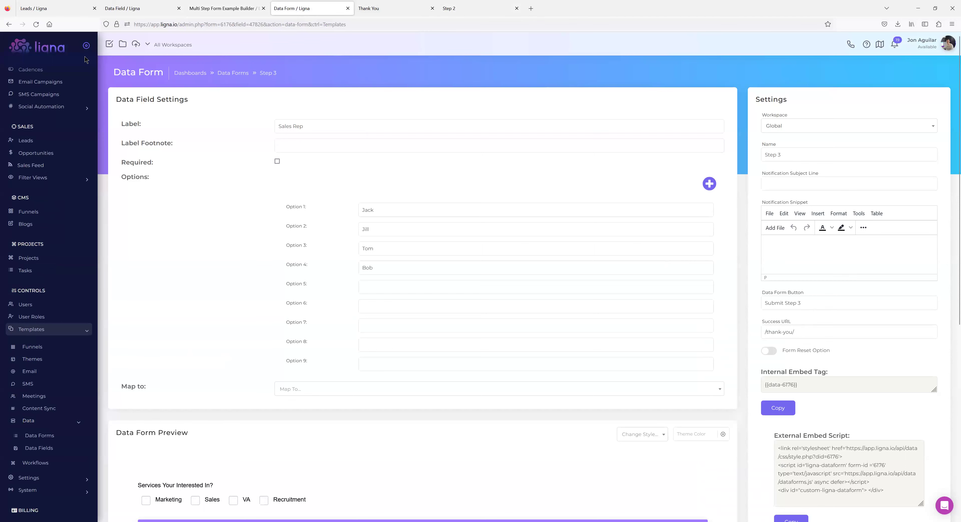
pyautogui.click(9, 25)
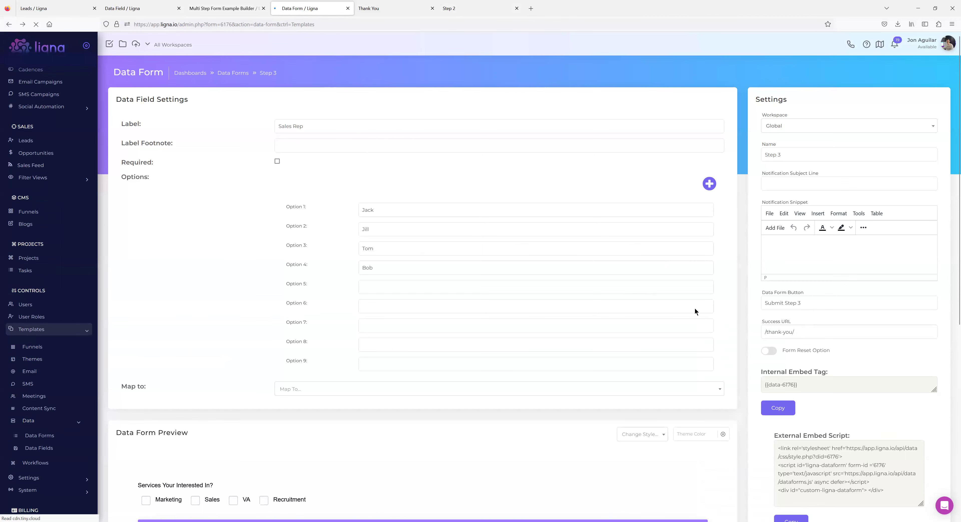
pyautogui.click(233, 73)
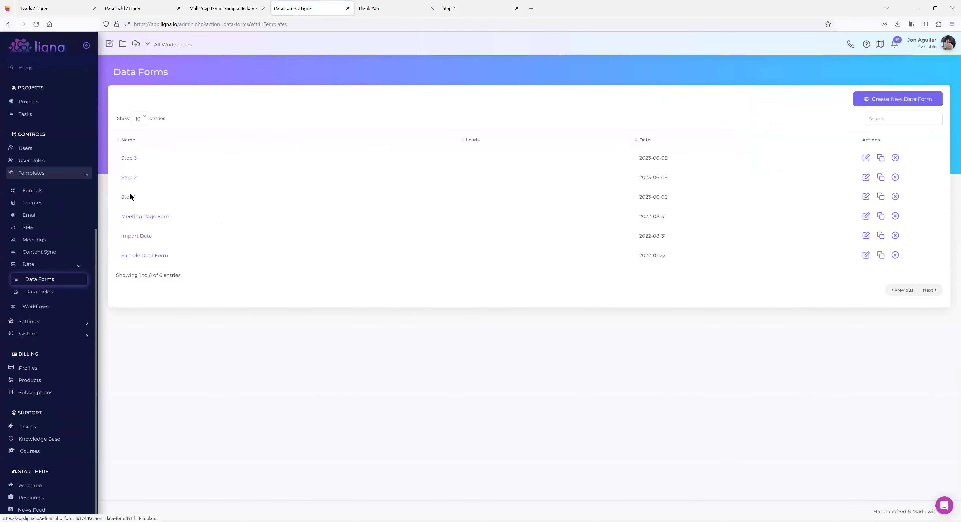
# Open the Step 1 form and review its settings and success URL.
pyautogui.click(131, 198)
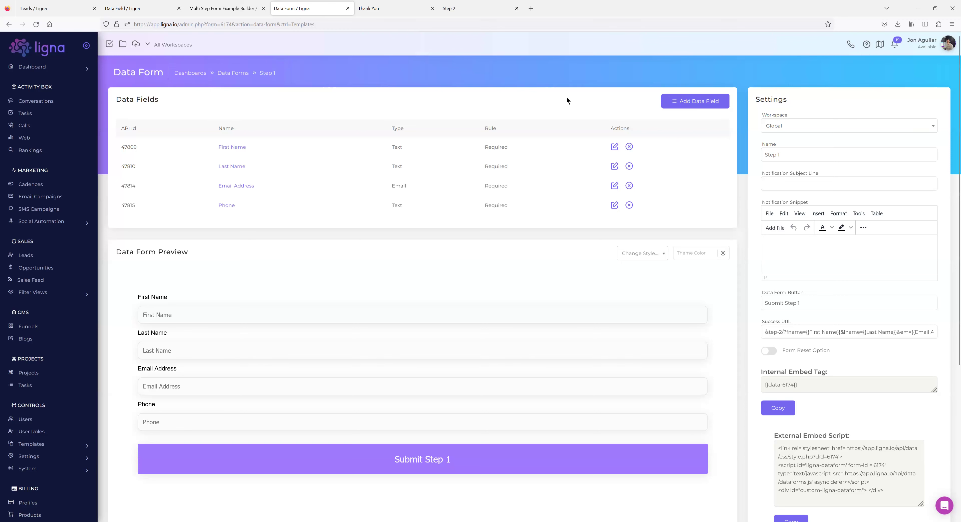
pyautogui.scroll(-3, 828, 344)
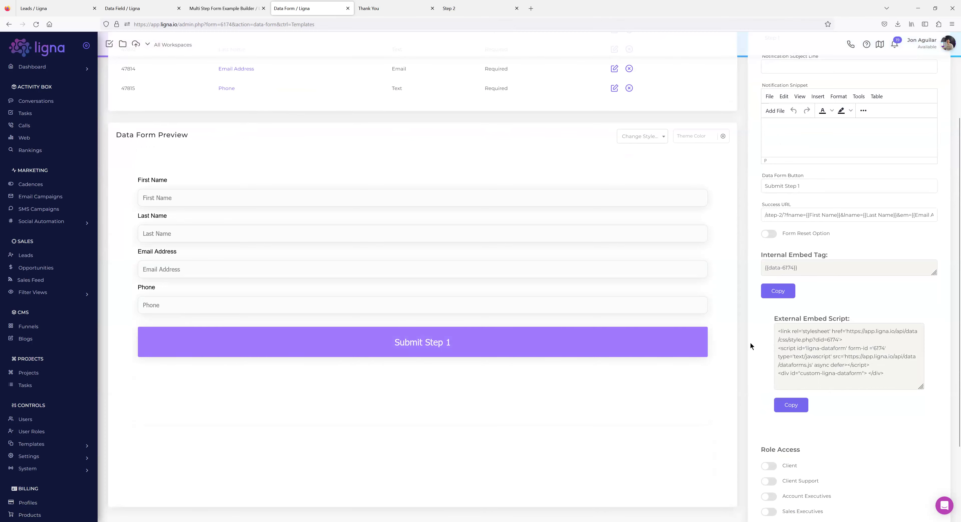
pyautogui.scroll(3, 723, 345)
pyautogui.scroll(-4, 723, 344)
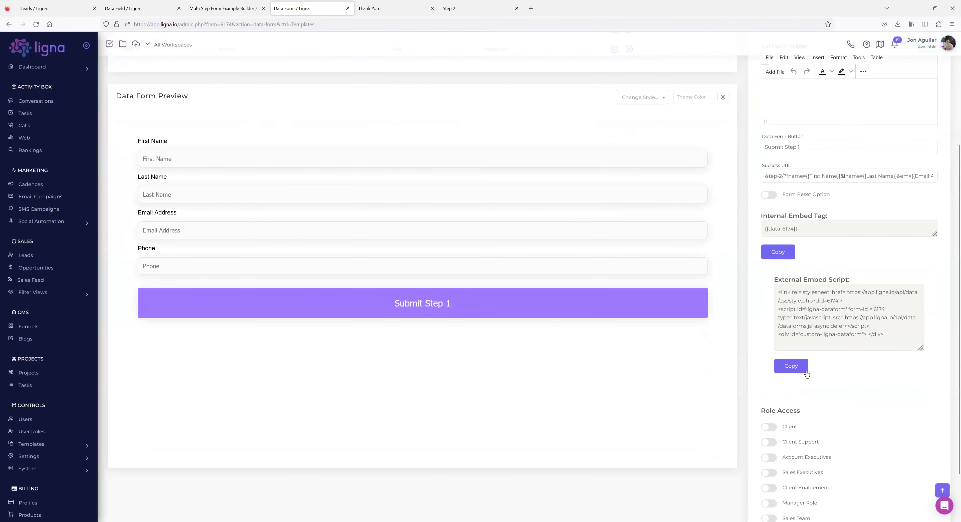
pyautogui.scroll(2, 759, 357)
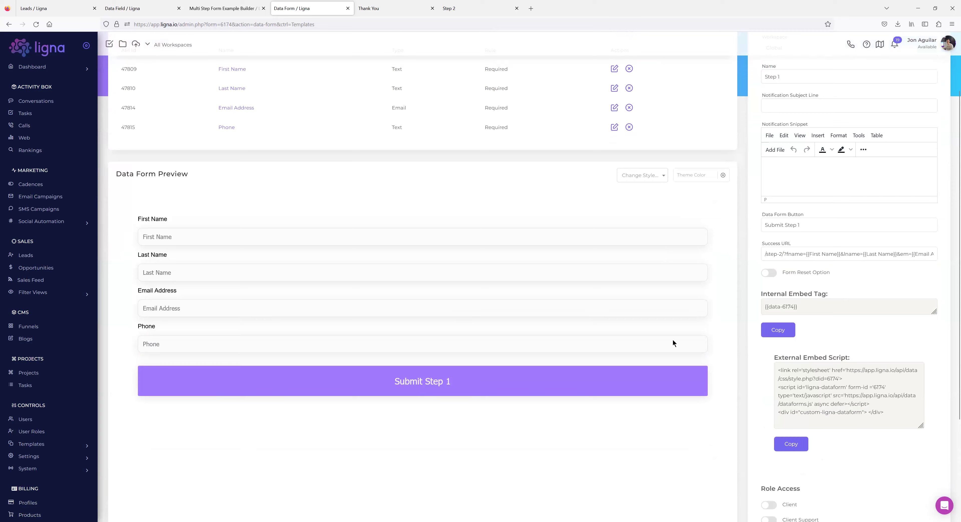
pyautogui.scroll(2, 673, 343)
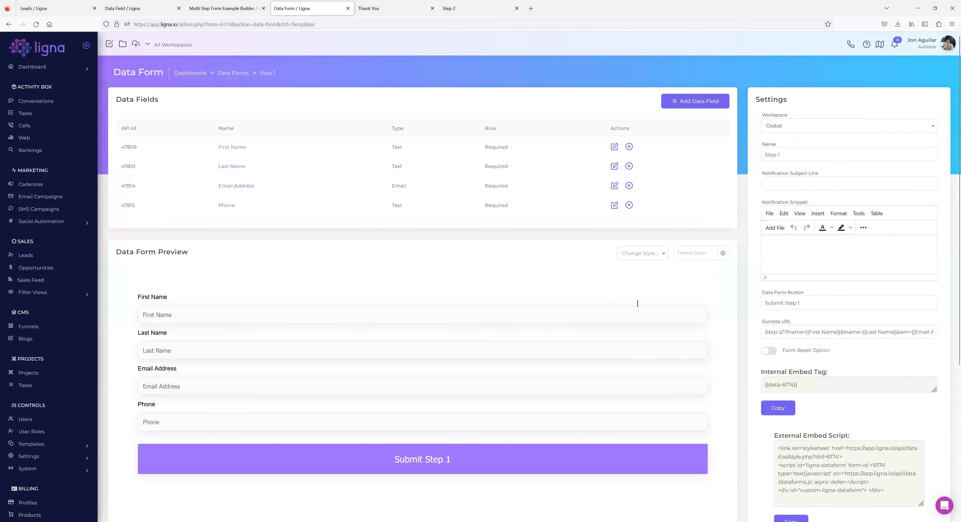
# Check the personalized thank-you tab, then take the Step 2 tab back to a blank New Tab page.
pyautogui.click(388, 8)
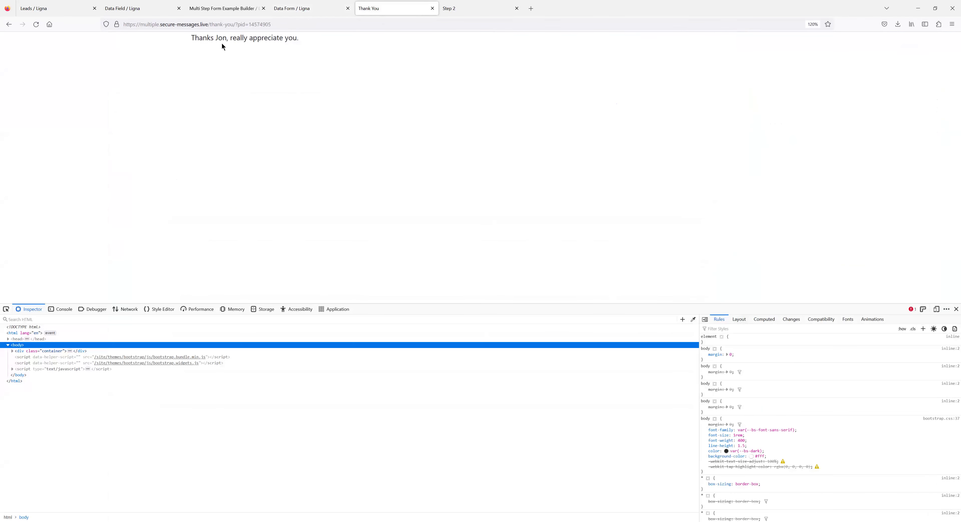
pyautogui.click(448, 8)
pyautogui.click(297, 21)
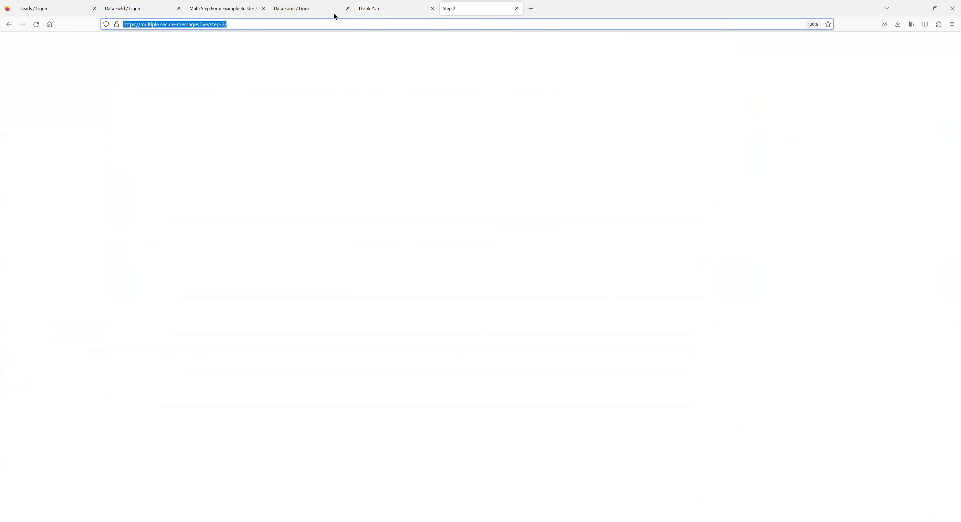
pyautogui.click(9, 25)
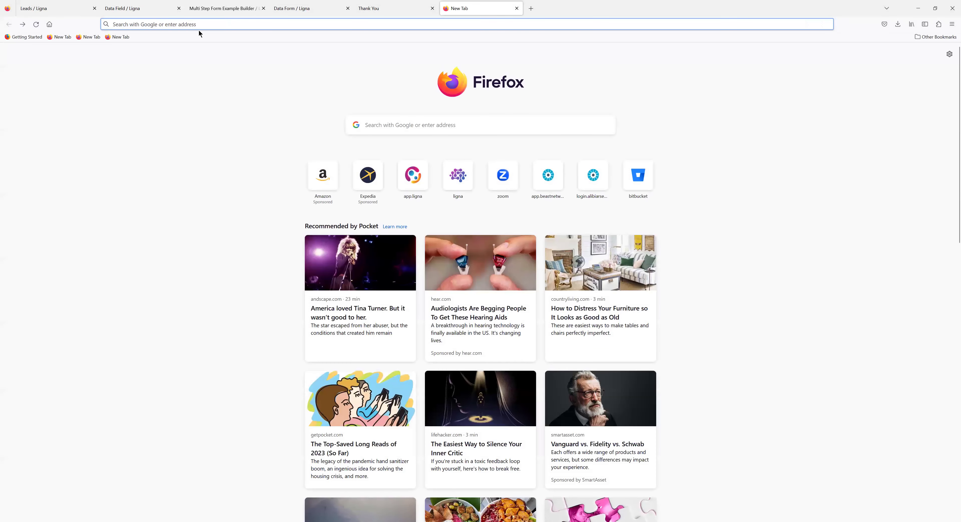
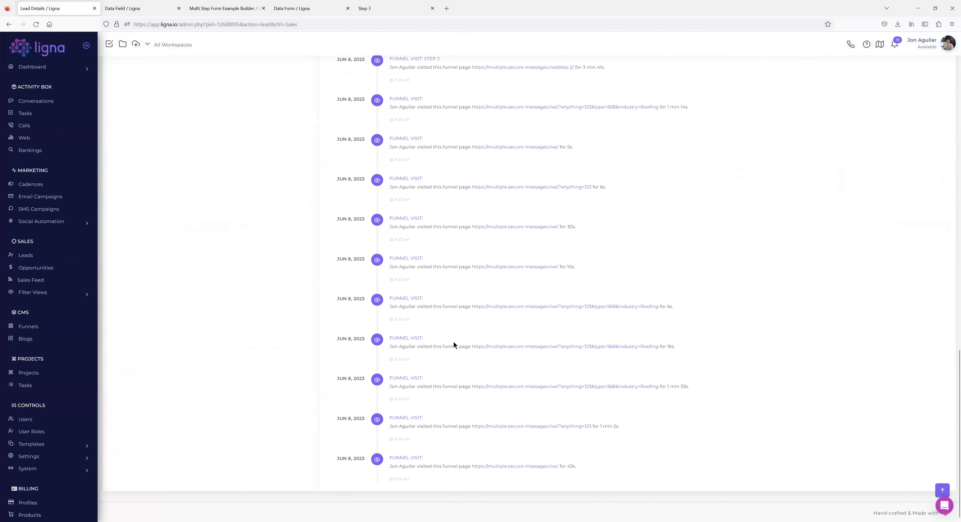
# Go to Settings > Integration > Pixels and start adding a new pixel.
pyautogui.scroll(10, 444, 357)
pyautogui.scroll(5, 455, 310)
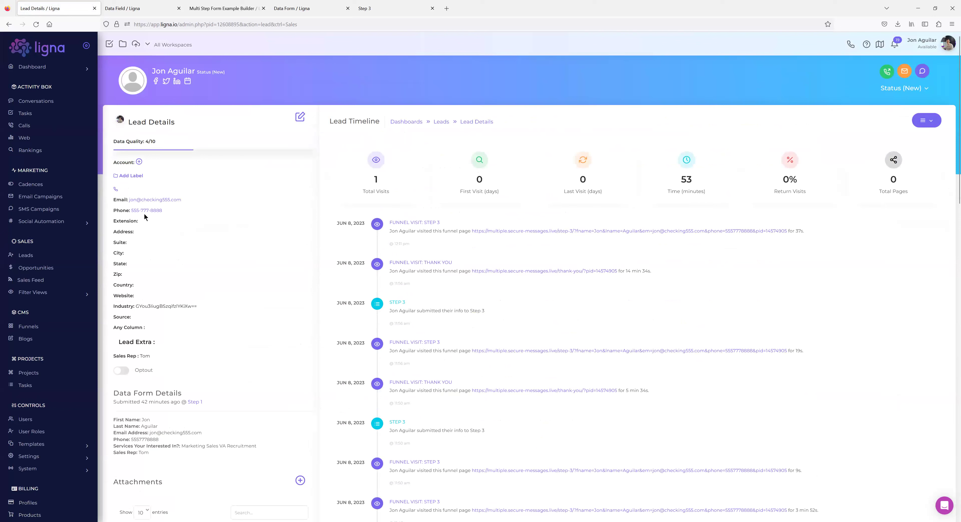
pyautogui.scroll(-3, 57, 171)
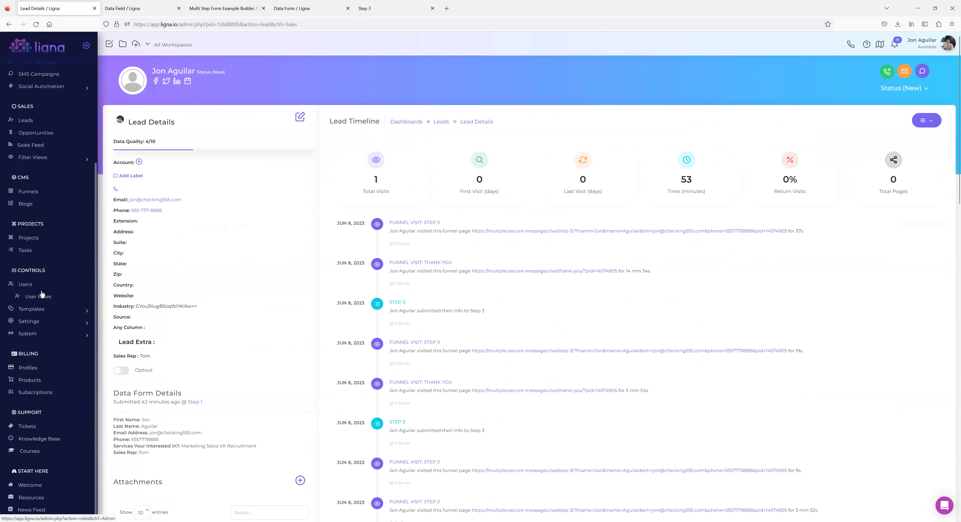
pyautogui.click(41, 335)
pyautogui.click(41, 322)
pyautogui.click(42, 351)
pyautogui.click(35, 383)
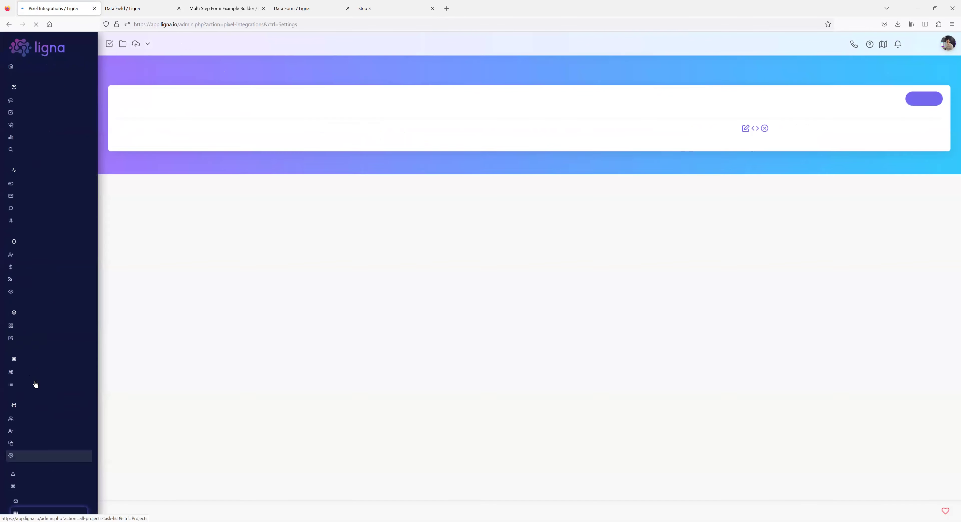
pyautogui.click(924, 99)
# Dismiss the unfilled Add Pixel form and display the Sample Pixel's embed script.
pyautogui.click(484, 263)
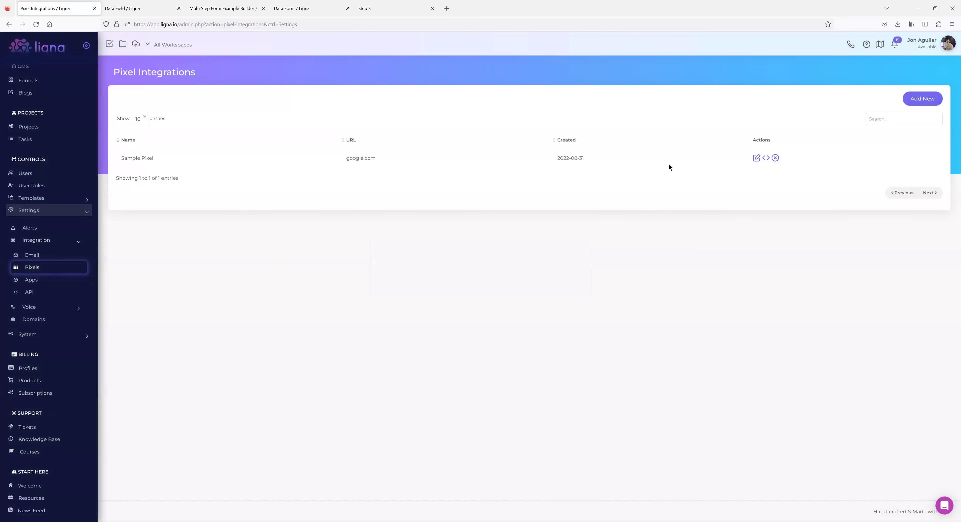
pyautogui.click(597, 210)
pyautogui.click(766, 158)
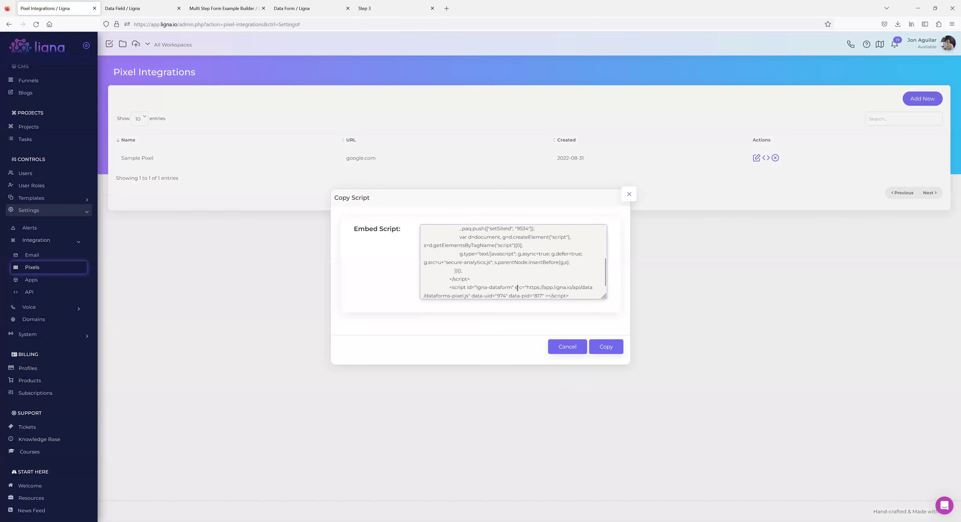
# Scroll through the Sample Pixel's embed script and highlight its final dataform script tag.
pyautogui.scroll(5, 539, 264)
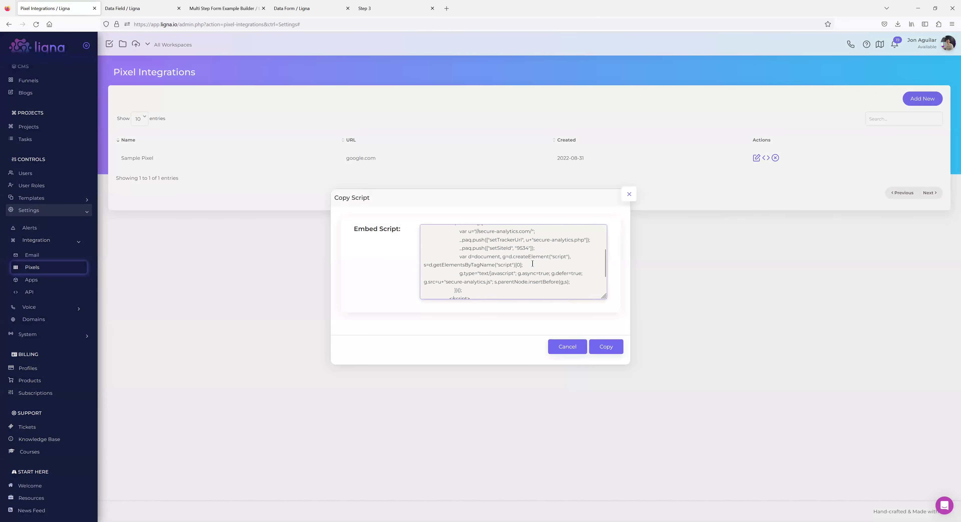
pyautogui.scroll(-5, 511, 258)
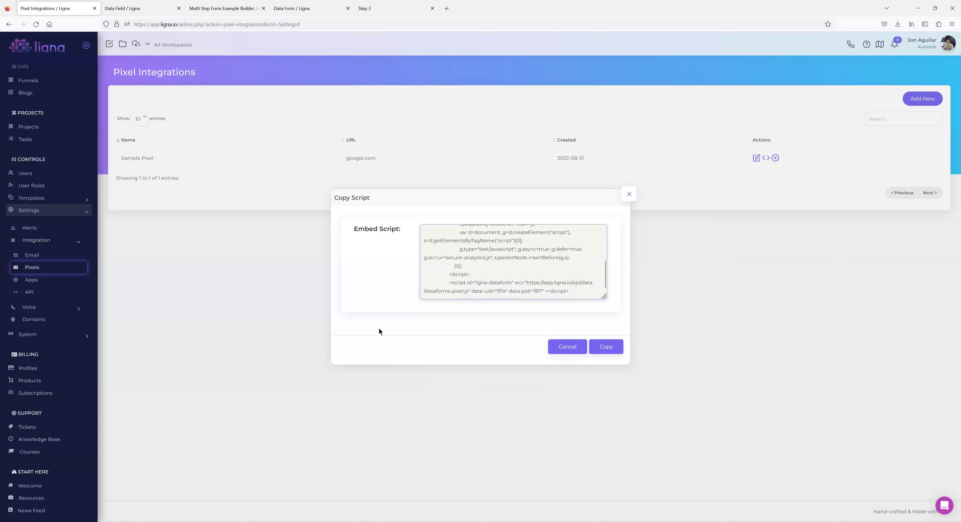
pyautogui.moveTo(354, 228); pyautogui.dragTo(415, 327)
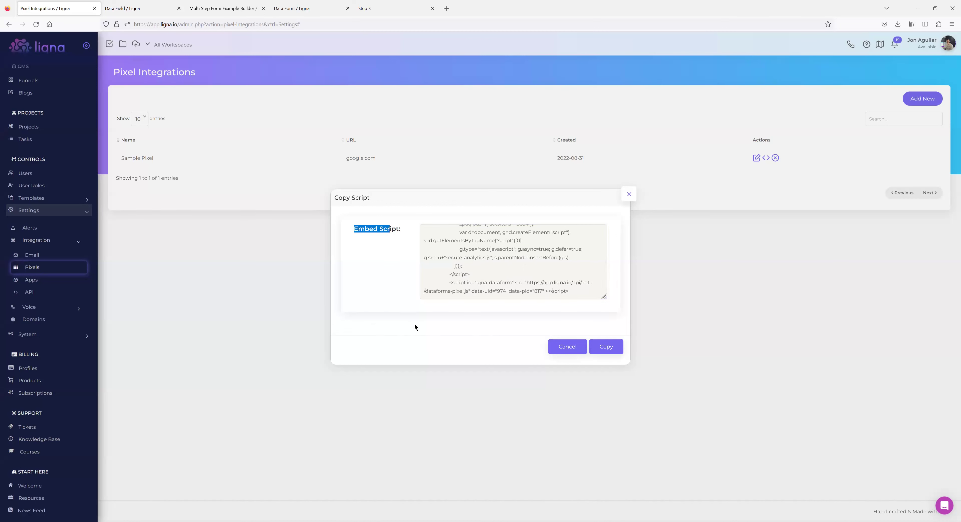
pyautogui.click(554, 273)
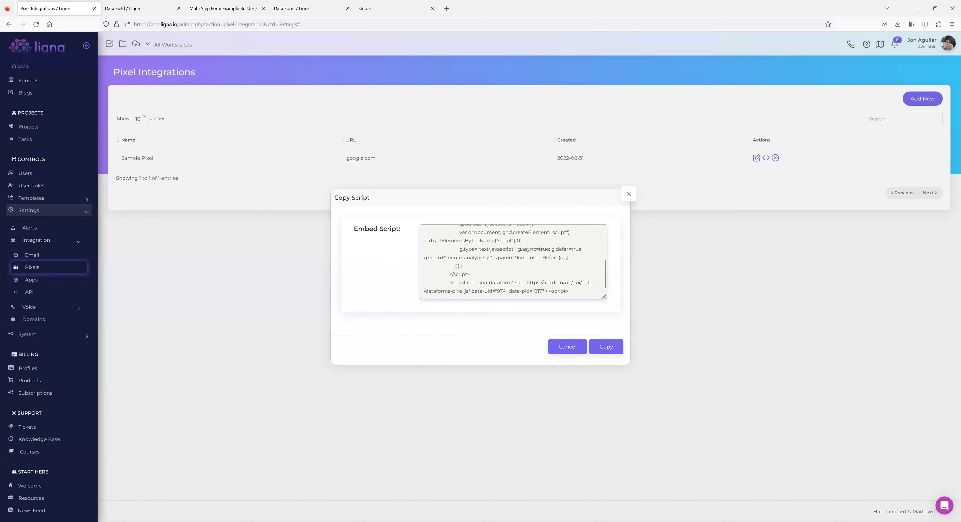
pyautogui.scroll(3, 549, 274)
pyautogui.scroll(-3, 550, 272)
pyautogui.scroll(3, 475, 246)
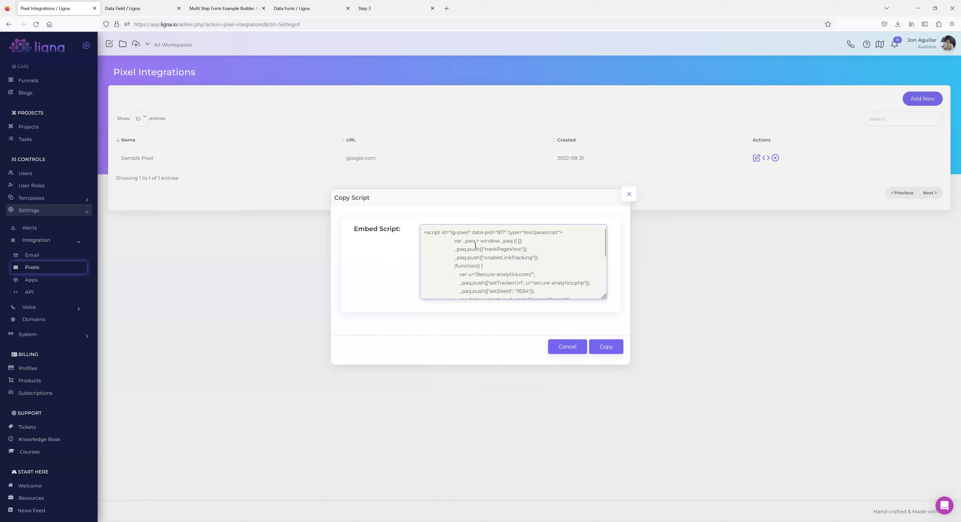
pyautogui.moveTo(435, 233); pyautogui.dragTo(471, 275)
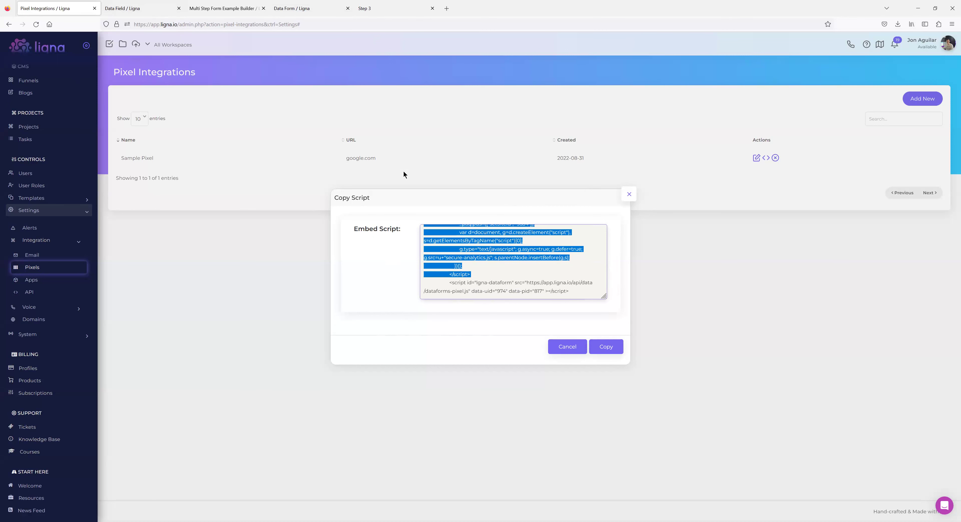
pyautogui.moveTo(569, 292); pyautogui.dragTo(450, 283)
pyautogui.click(480, 279)
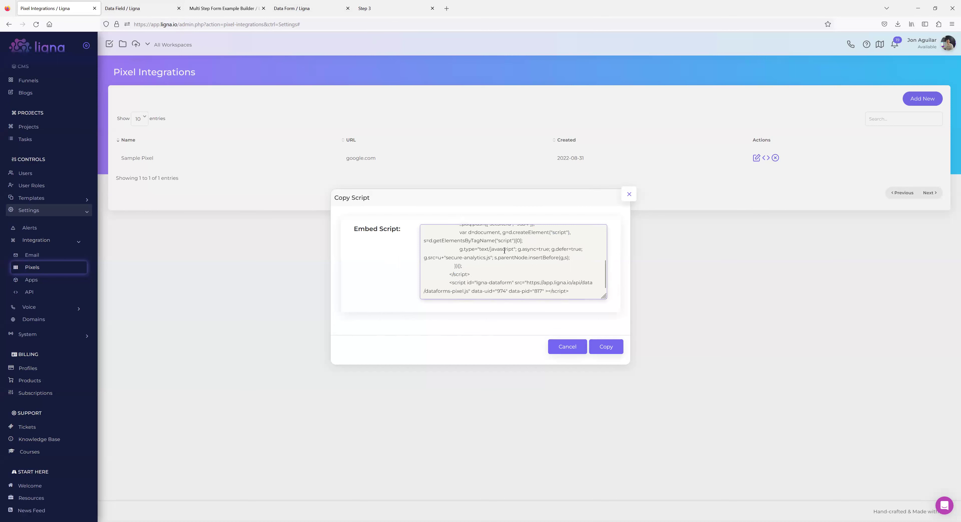
# Highlight the first pixel script block, then the closing ligna-dataform script tag line.
pyautogui.scroll(1, 492, 261)
pyautogui.scroll(-1, 480, 278)
pyautogui.moveTo(473, 273); pyautogui.dragTo(413, 210)
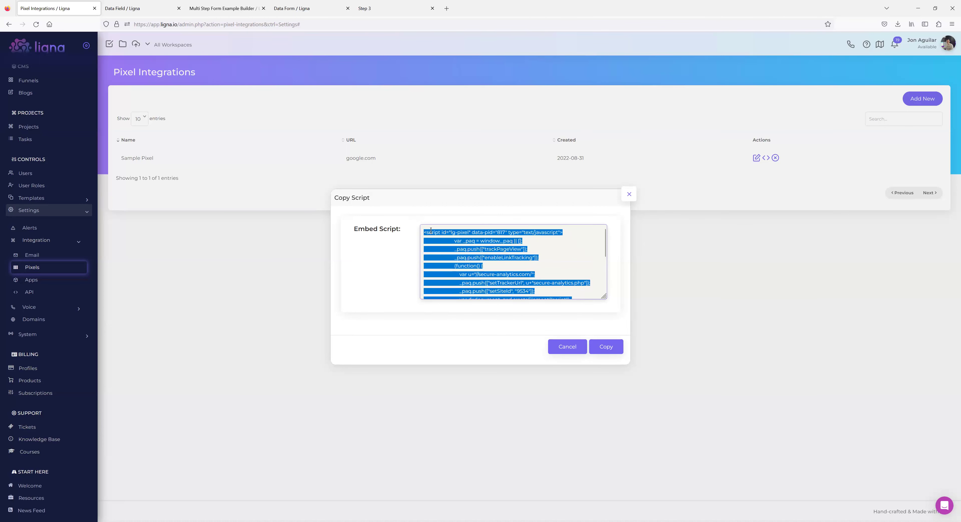
pyautogui.click(431, 230)
pyautogui.scroll(-3, 472, 275)
pyautogui.moveTo(463, 268); pyautogui.dragTo(406, 196)
pyautogui.scroll(-5, 506, 244)
pyautogui.moveTo(448, 283); pyautogui.dragTo(574, 293)
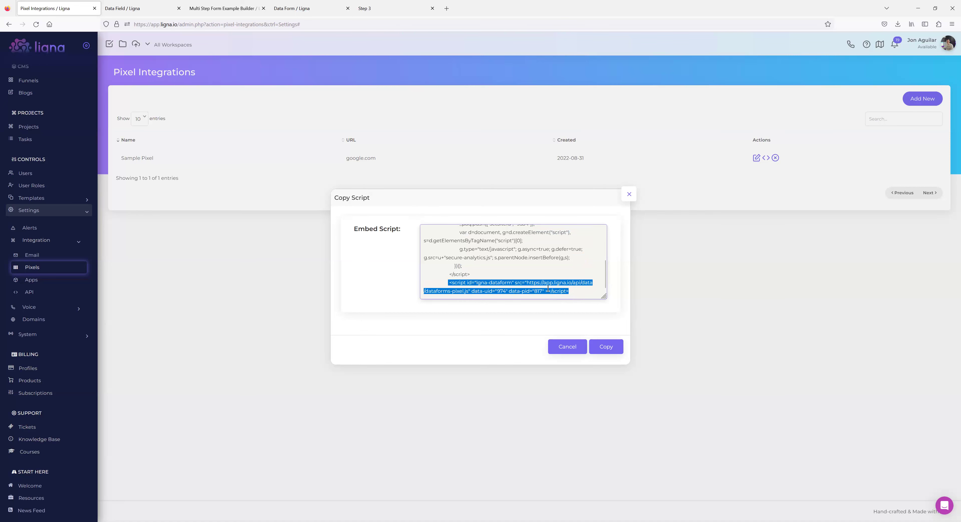
# Copy form 6174's external embed script from the Data Form page, then return to Pixel Integrations.
pyautogui.click(138, 9)
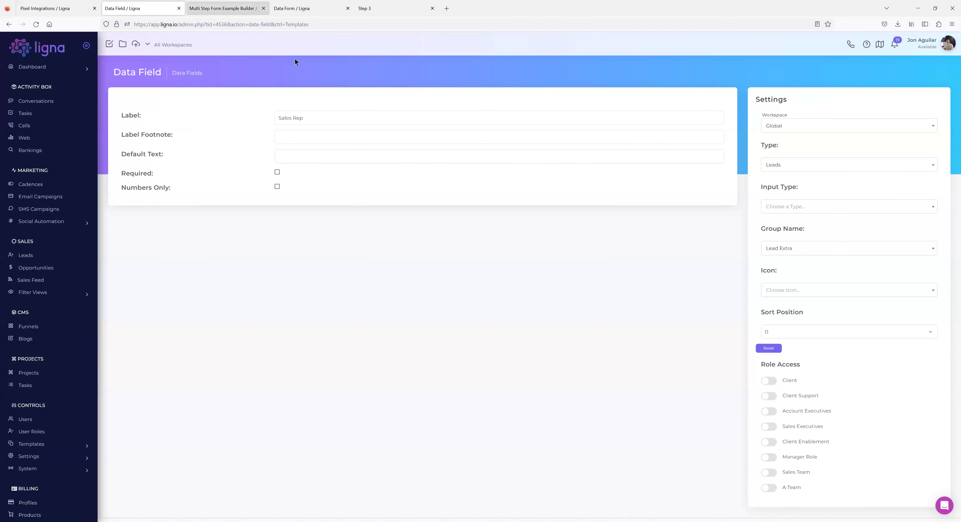
pyautogui.click(228, 9)
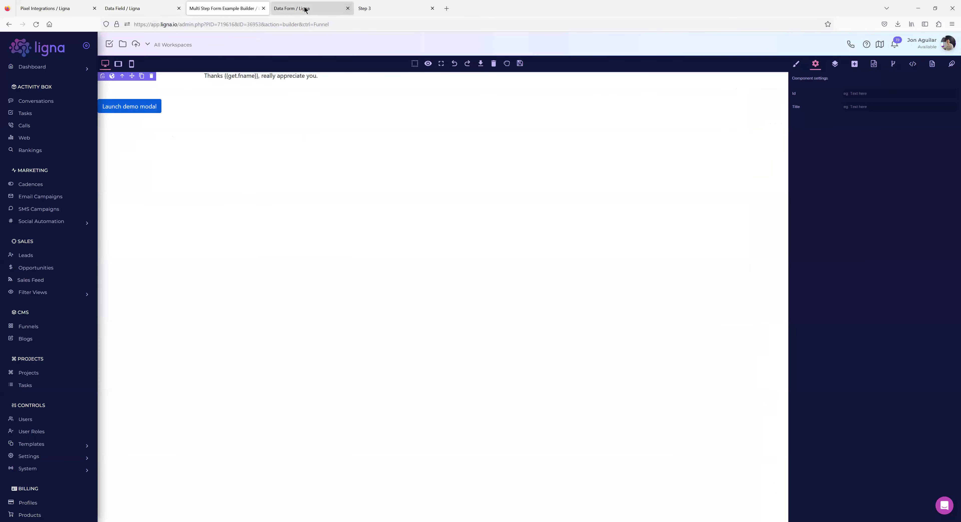
pyautogui.click(300, 9)
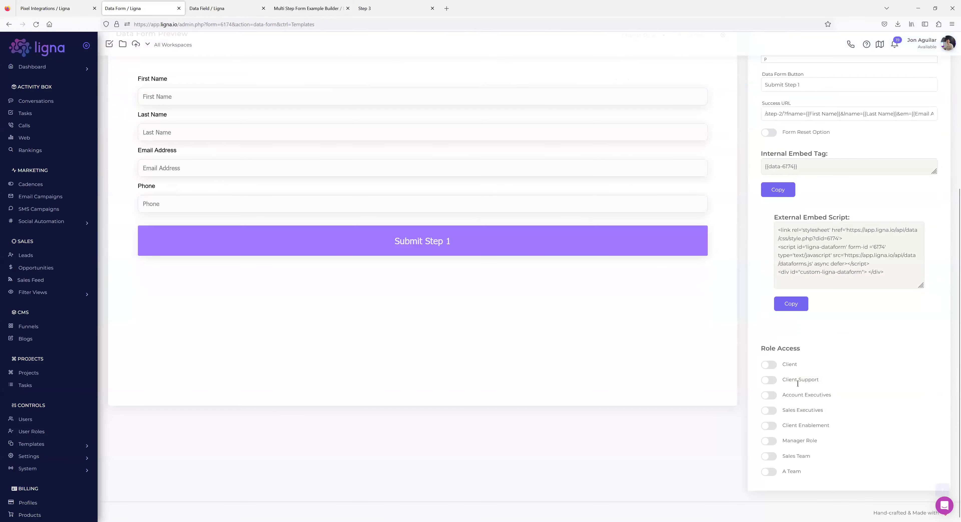
pyautogui.click(790, 305)
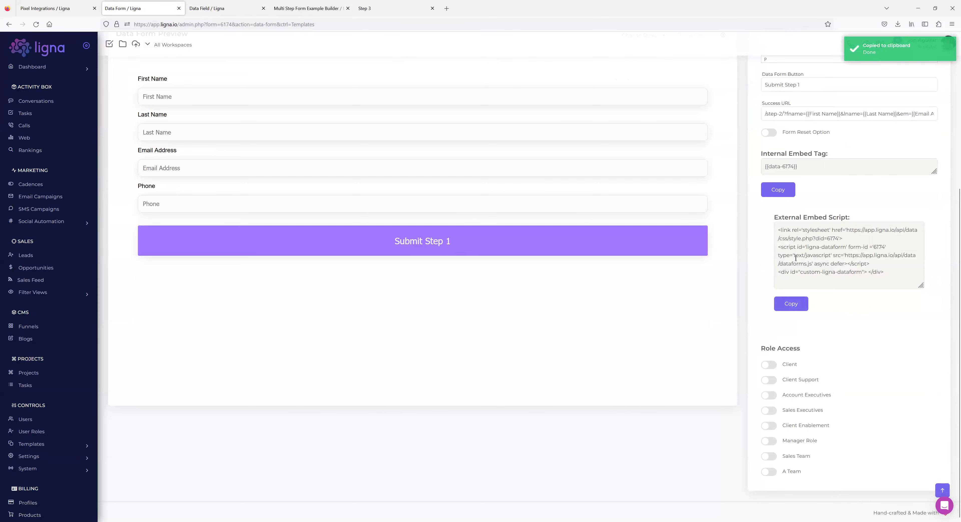
pyautogui.click(59, 14)
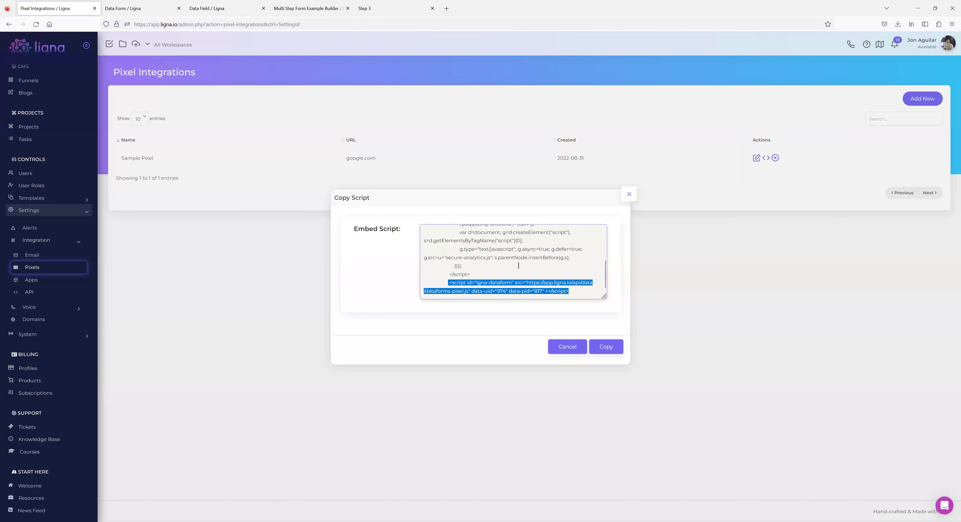
# Reselect the second dataform script tag, then open Sample Pixel's fname, lname and email mappings.
pyautogui.moveTo(576, 290); pyautogui.dragTo(449, 284)
pyautogui.moveTo(570, 291); pyautogui.dragTo(438, 223)
pyautogui.scroll(-3, 521, 269)
pyautogui.moveTo(450, 282); pyautogui.dragTo(577, 290)
pyautogui.click(628, 195)
pyautogui.click(756, 158)
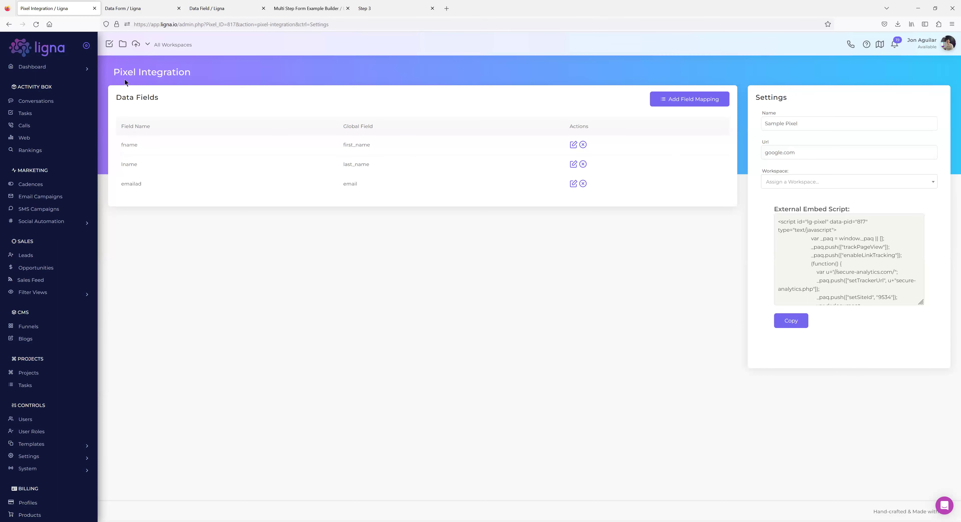
pyautogui.click(9, 24)
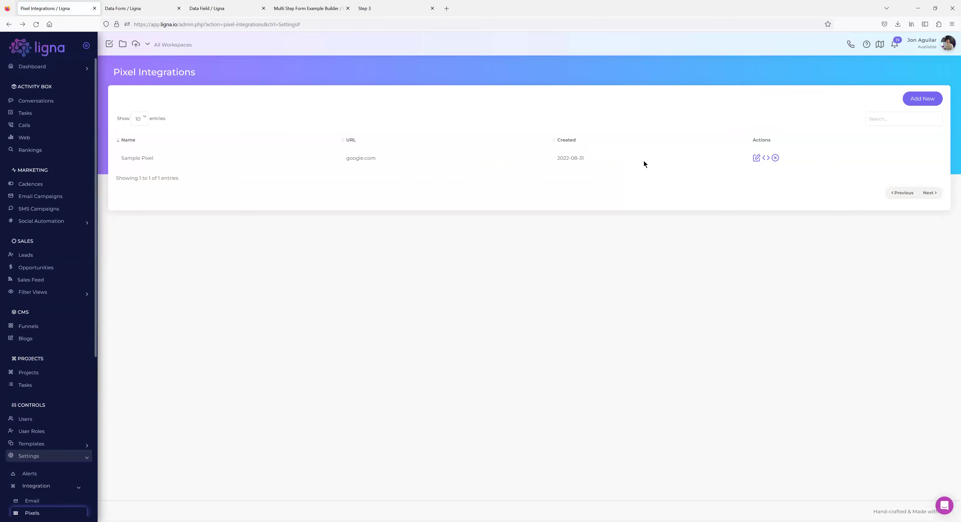
pyautogui.click(765, 158)
pyautogui.scroll(-1, 465, 283)
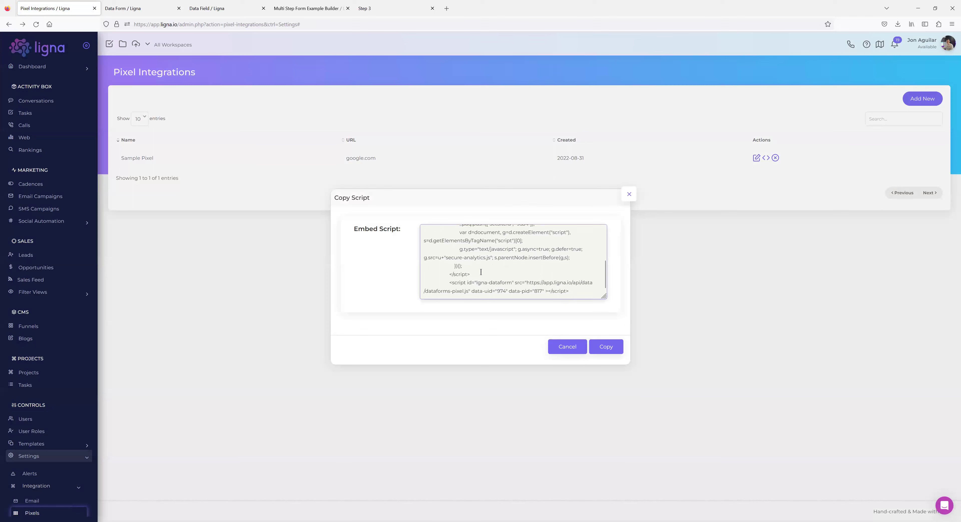
pyautogui.moveTo(477, 274); pyautogui.dragTo(424, 233)
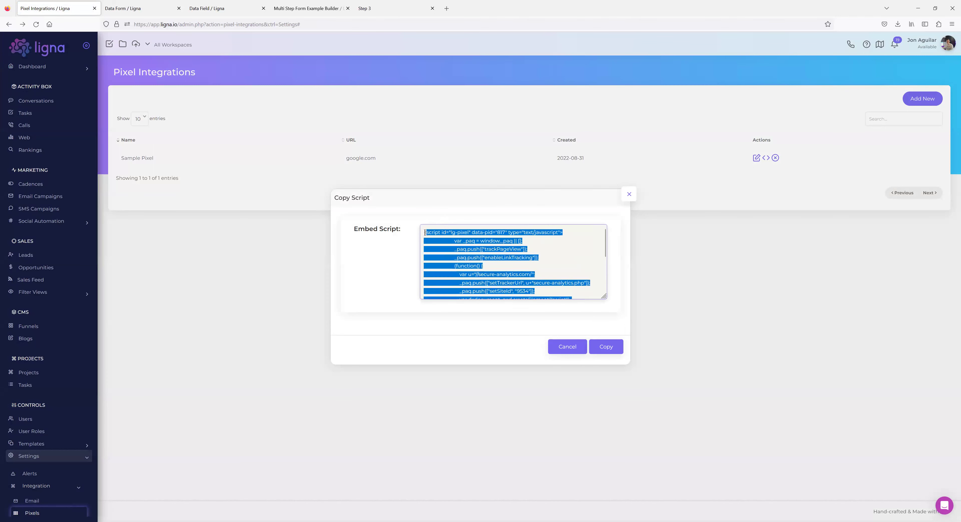
pyautogui.scroll(-3, 530, 250)
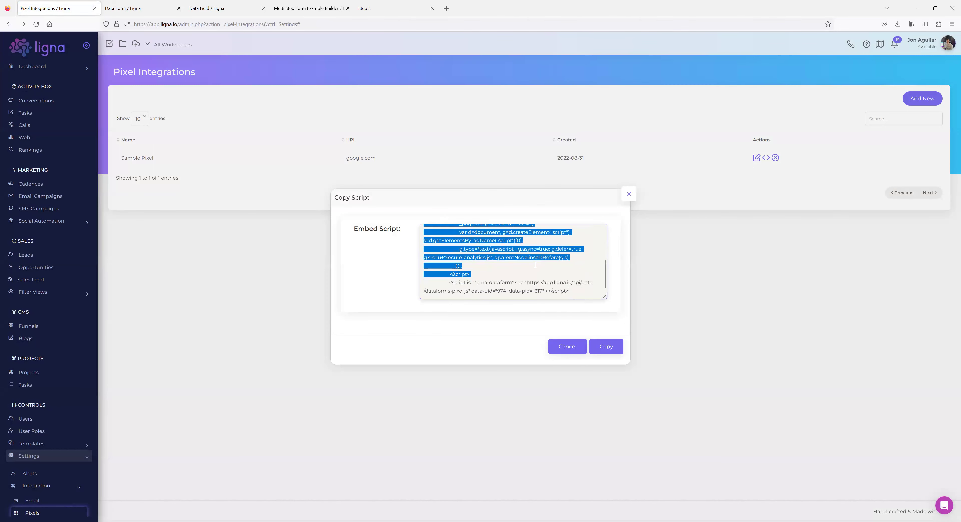
pyautogui.click(492, 270)
pyautogui.moveTo(474, 273); pyautogui.dragTo(414, 206)
pyautogui.scroll(-3, 441, 280)
pyautogui.moveTo(447, 282); pyautogui.dragTo(597, 297)
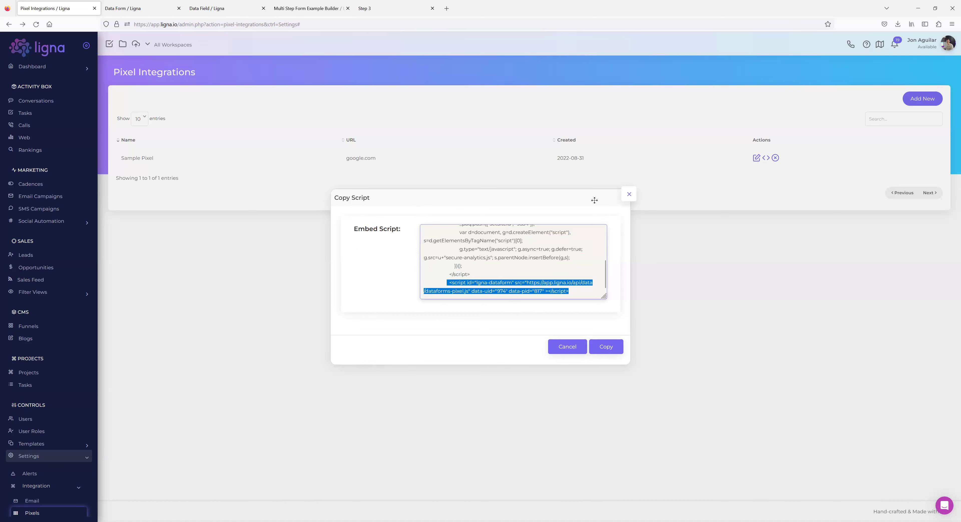
pyautogui.click(627, 197)
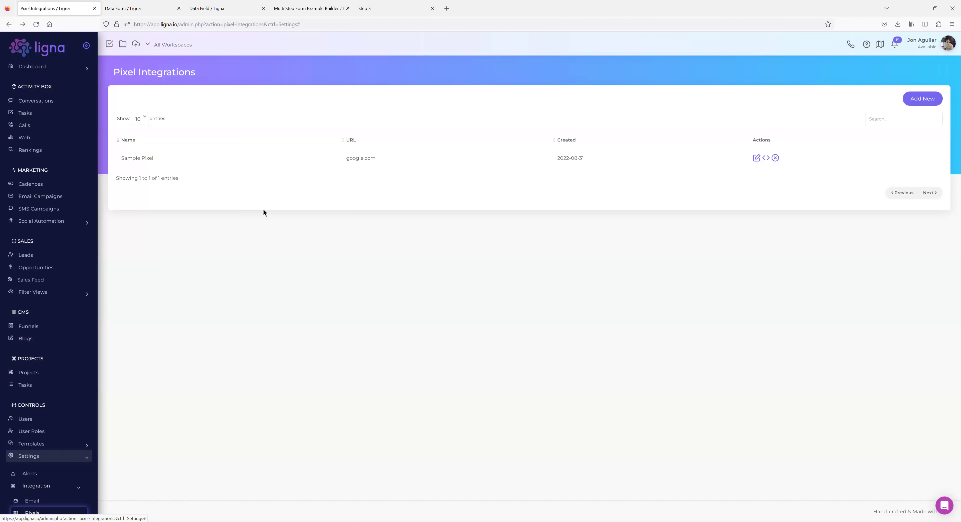
# Back in the Multi Step Form Example builder, pick Step 2 from the Pages panel.
pyautogui.click(302, 8)
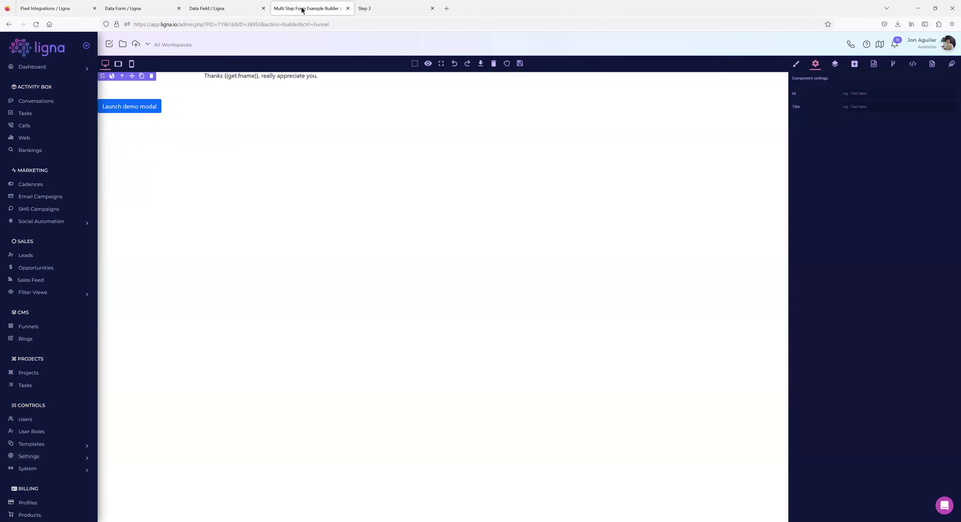
pyautogui.click(363, 8)
pyautogui.click(290, 11)
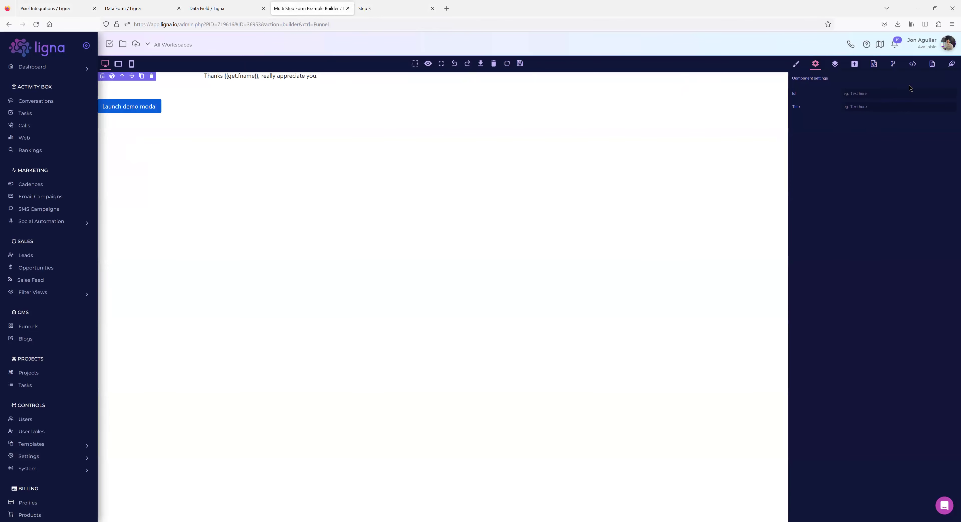
pyautogui.click(931, 64)
pyautogui.click(808, 170)
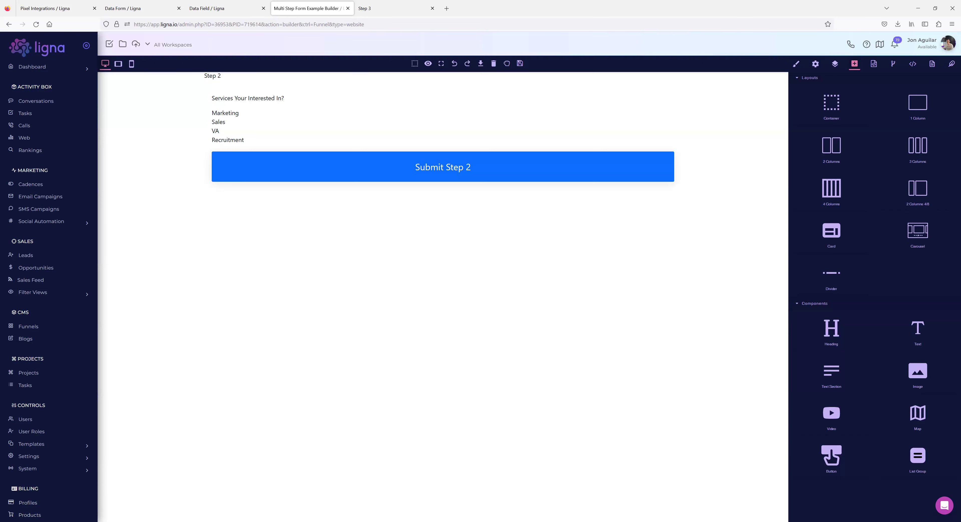
# Select the Step 2 form's container Div and copy its embed code.
pyautogui.click(196, 108)
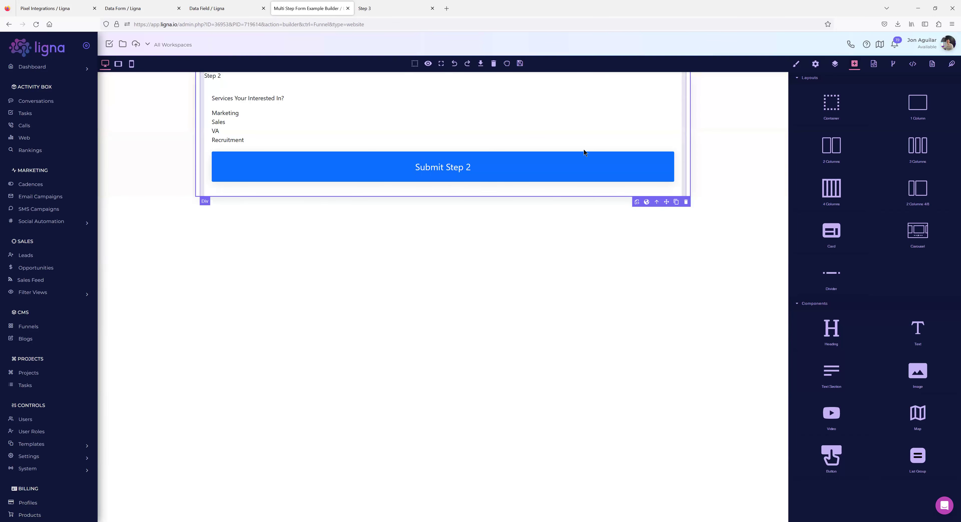
pyautogui.click(636, 203)
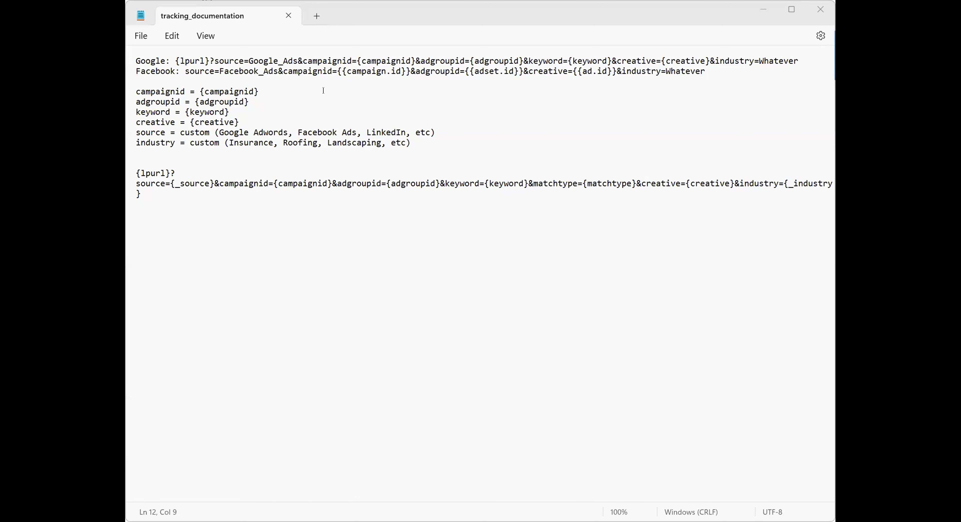
# Maximize the tracking_documentation notes and highlight the Google {lpurl} and {adgroupid} placeholders.
pyautogui.click(323, 91)
pyautogui.press('super+Up')
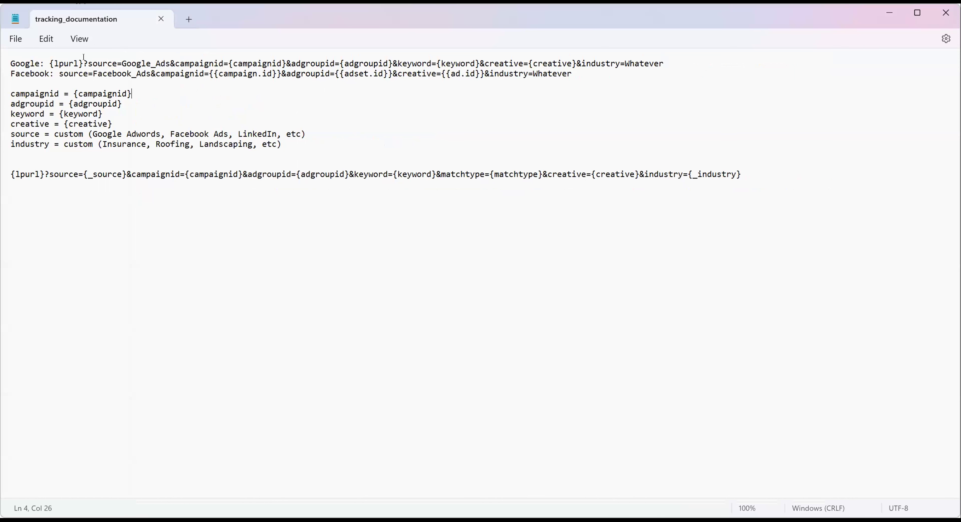
pyautogui.moveTo(83, 59); pyautogui.dragTo(45, 58)
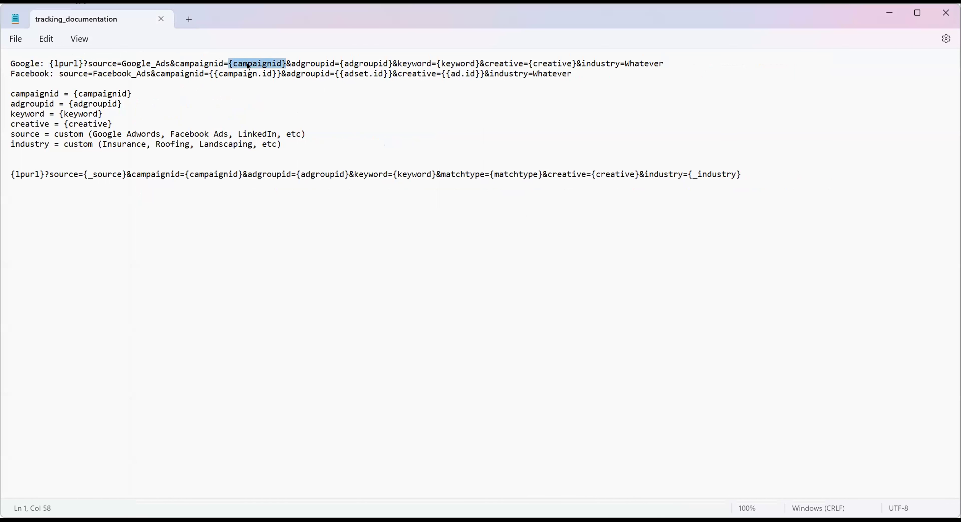
pyautogui.moveTo(393, 63); pyautogui.dragTo(337, 62)
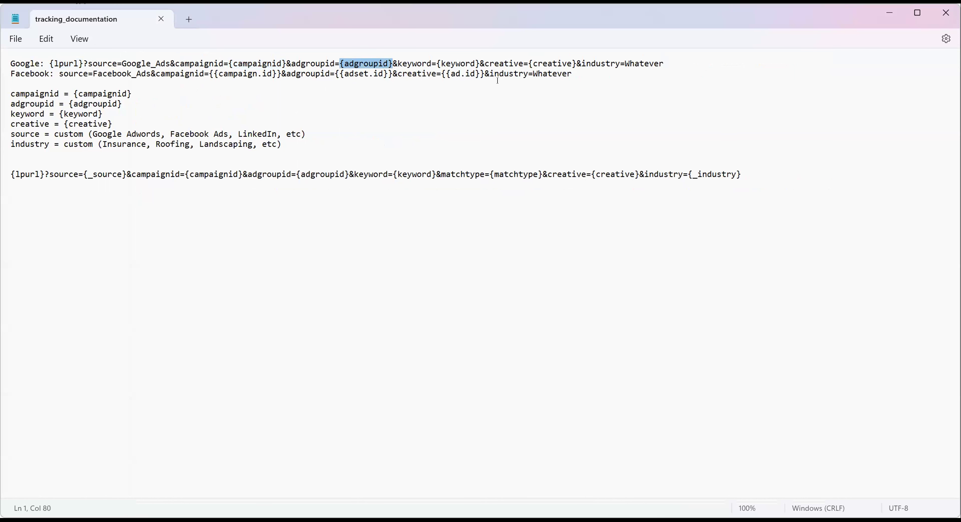
# Highlight the Facebook string's industry, Facebook_Ads source, campaign, adset and ad ids, then the definitions.
pyautogui.moveTo(59, 74); pyautogui.dragTo(59, 71)
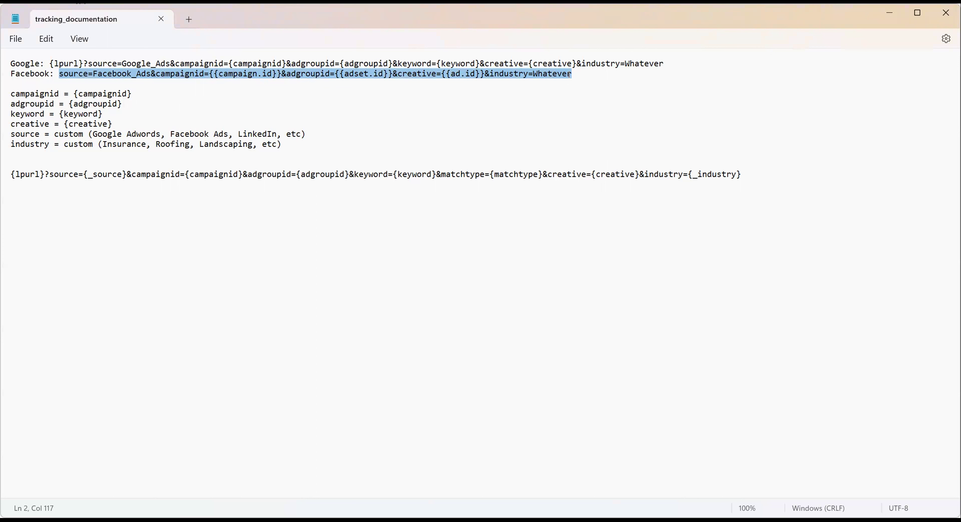
pyautogui.moveTo(570, 70); pyautogui.dragTo(534, 73)
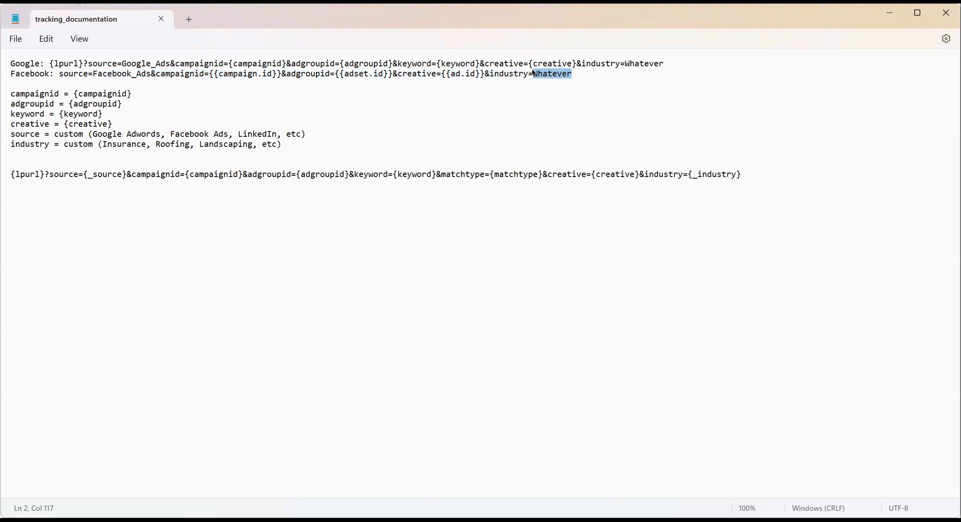
pyautogui.moveTo(151, 69); pyautogui.dragTo(91, 68)
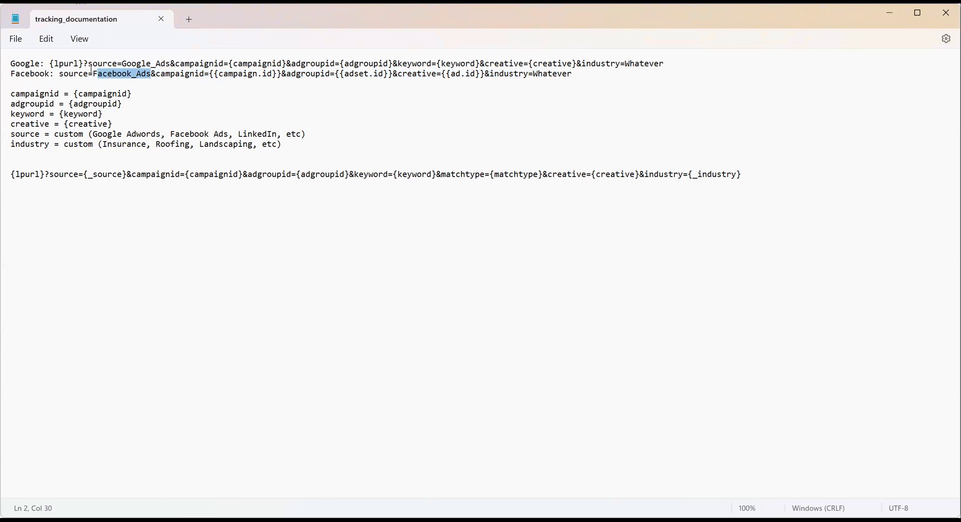
pyautogui.moveTo(260, 69); pyautogui.dragTo(232, 68)
pyautogui.moveTo(375, 68); pyautogui.dragTo(358, 69)
pyautogui.moveTo(475, 69); pyautogui.dragTo(448, 69)
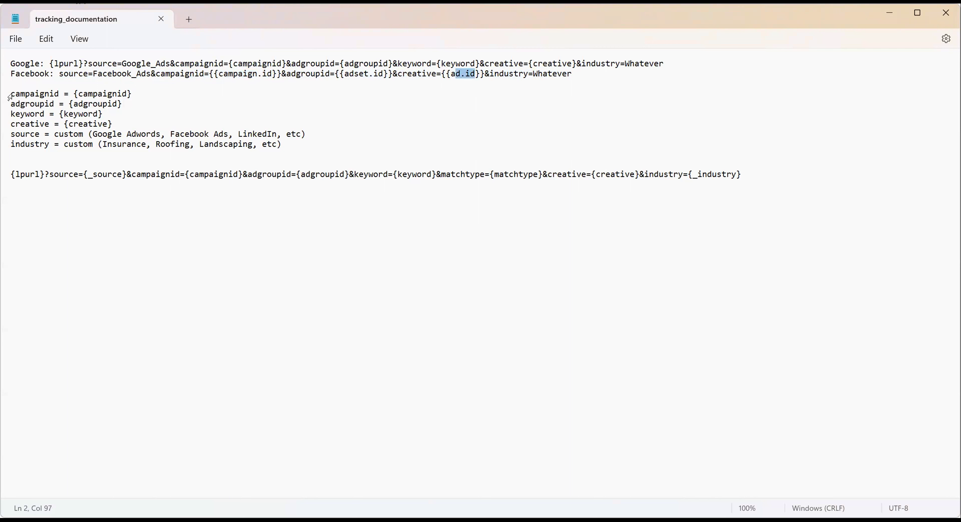
pyautogui.moveTo(9, 94); pyautogui.dragTo(321, 140)
pyautogui.click(347, 138)
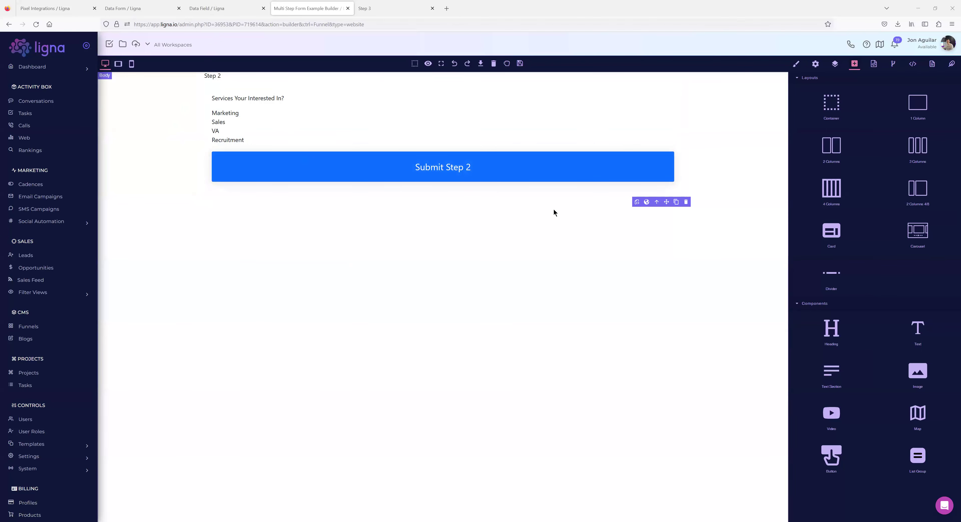
# Compare the Step 2 page's embed code fields with the funnel-wide embed code fields.
pyautogui.click(931, 65)
pyautogui.click(938, 114)
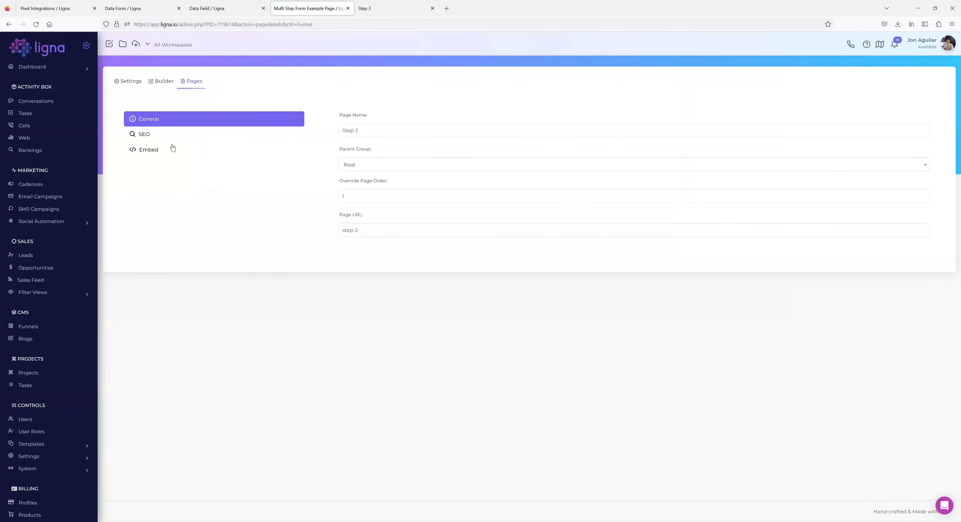
pyautogui.click(157, 150)
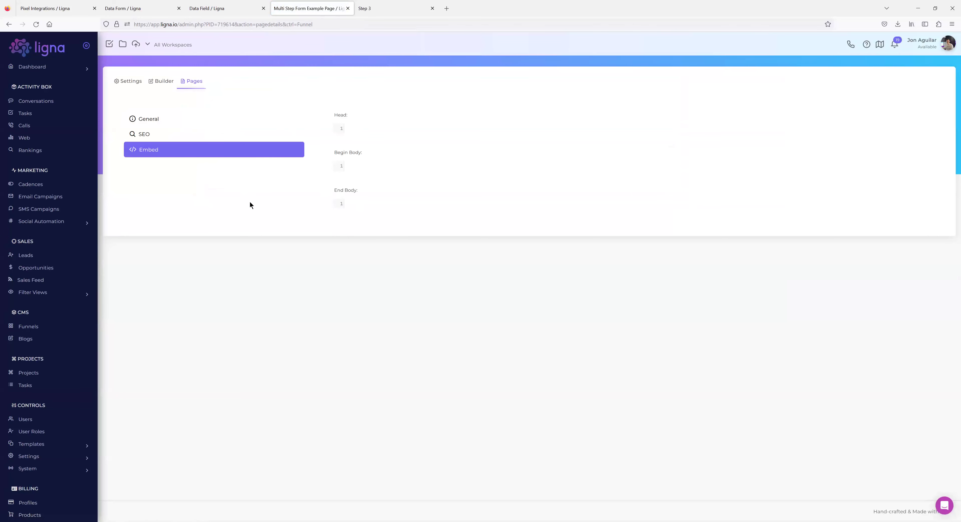
pyautogui.click(129, 84)
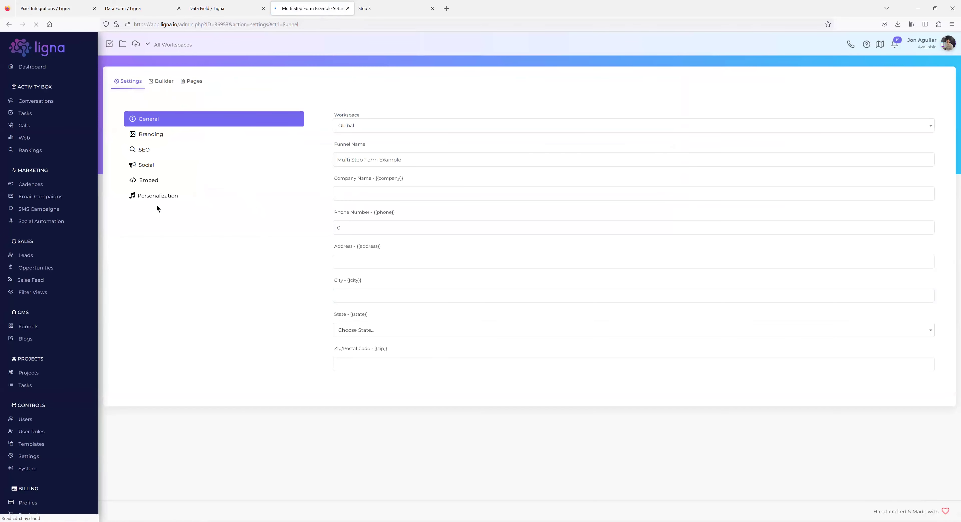
pyautogui.click(149, 180)
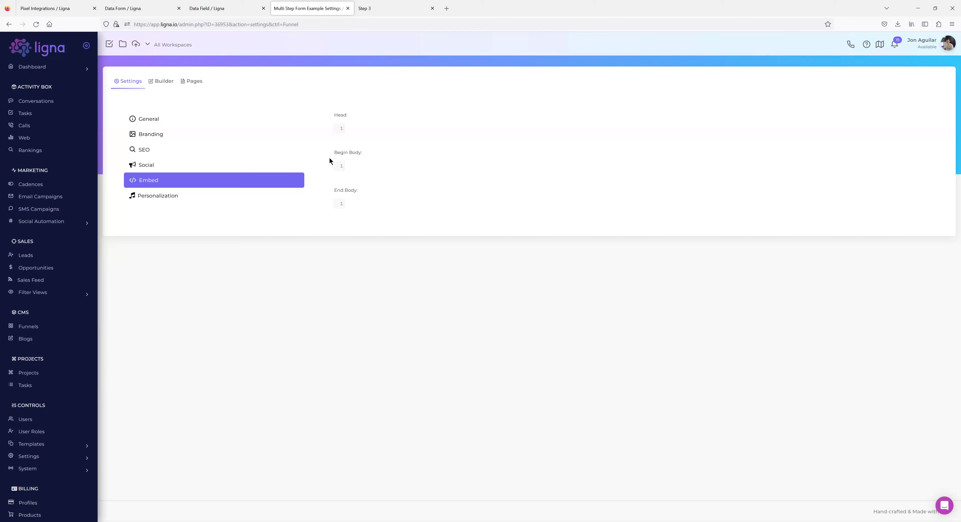
# Return to the Step 2 page's embed code fields, then switch to the live Step 3 form.
pyautogui.click(193, 84)
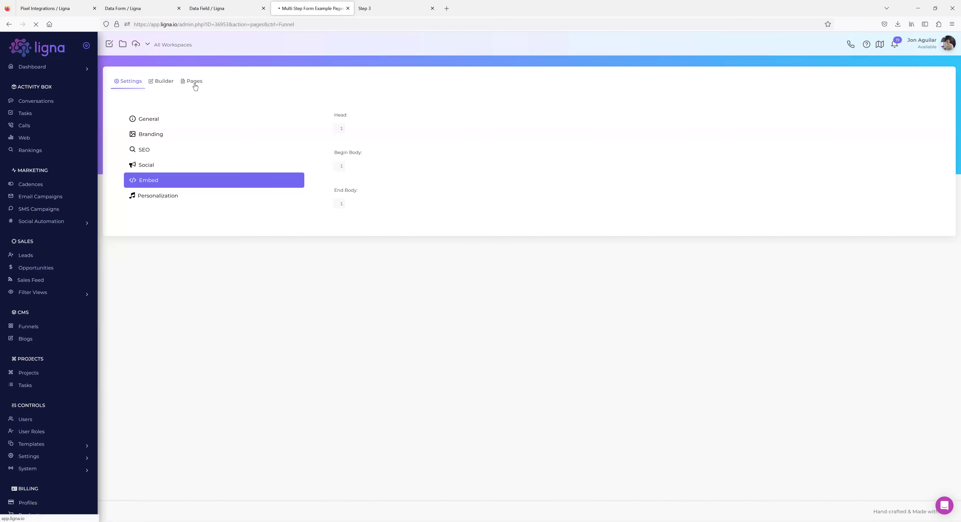
pyautogui.click(131, 161)
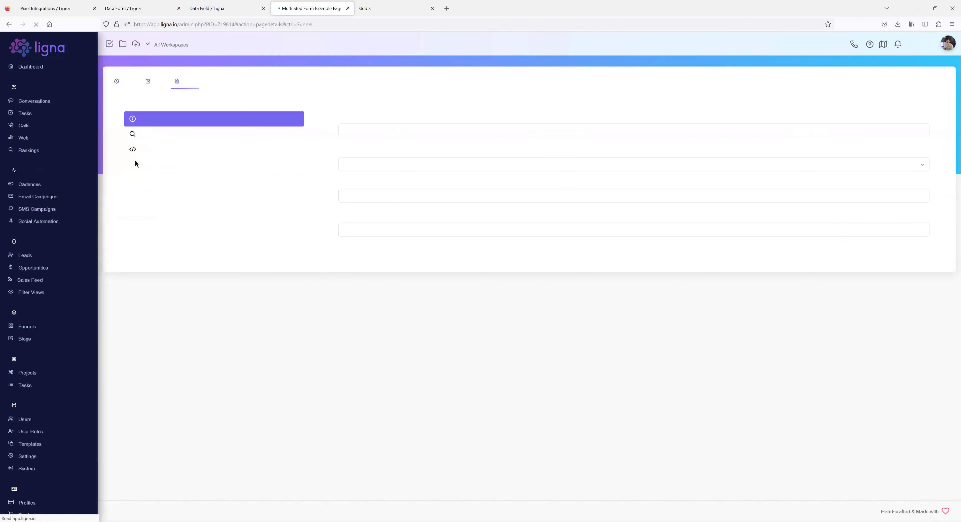
pyautogui.click(146, 151)
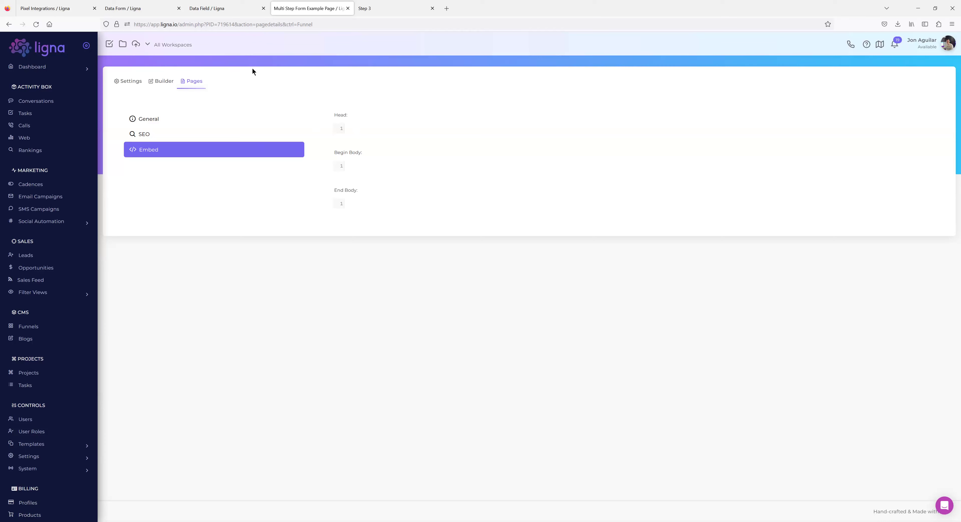
pyautogui.click(367, 14)
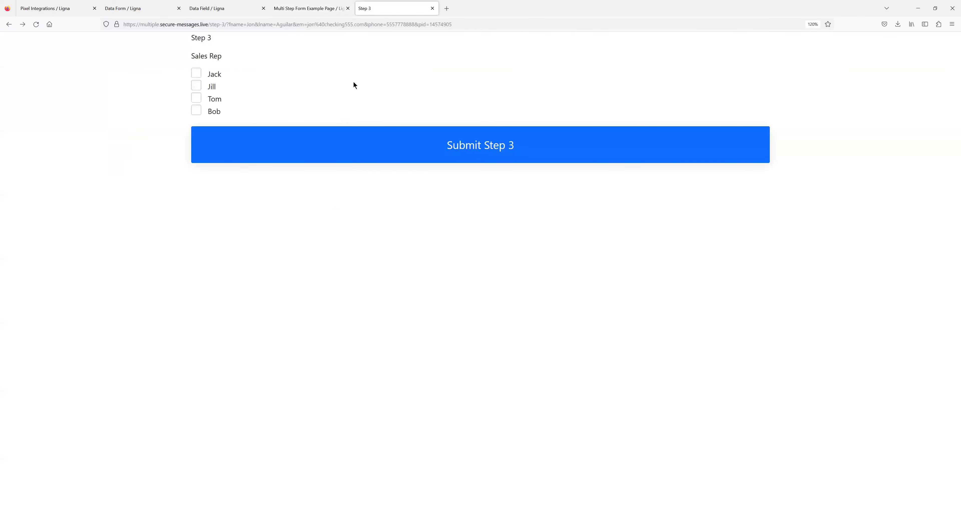
# Inspect the Sales Rep label's markup, walking up through wrapper, list and fieldset to the form.
pyautogui.rightClick(205, 56)
pyautogui.click(241, 153)
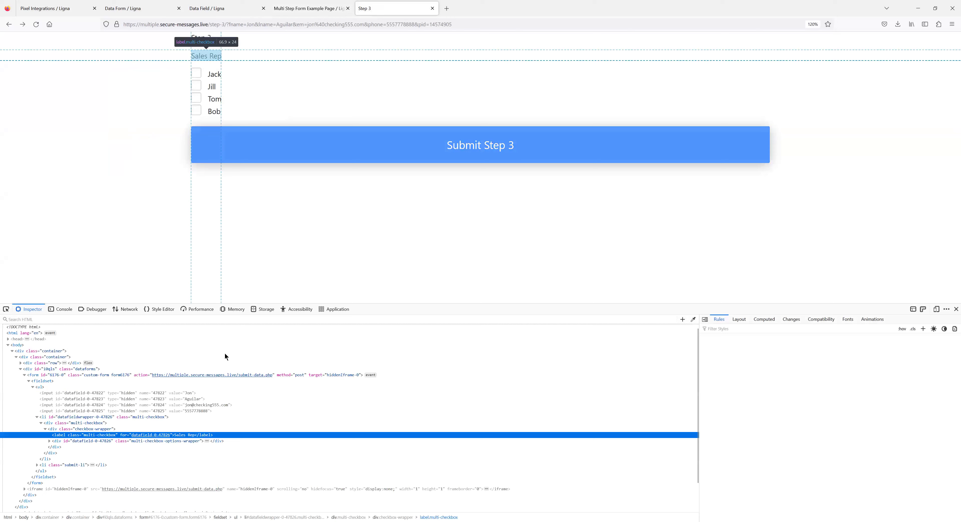
pyautogui.click(56, 417)
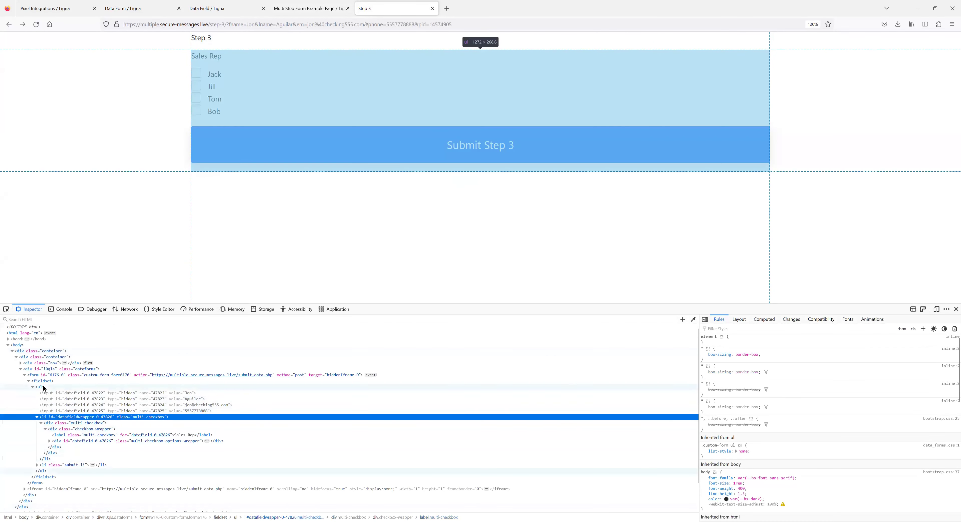
pyautogui.click(44, 388)
pyautogui.click(39, 380)
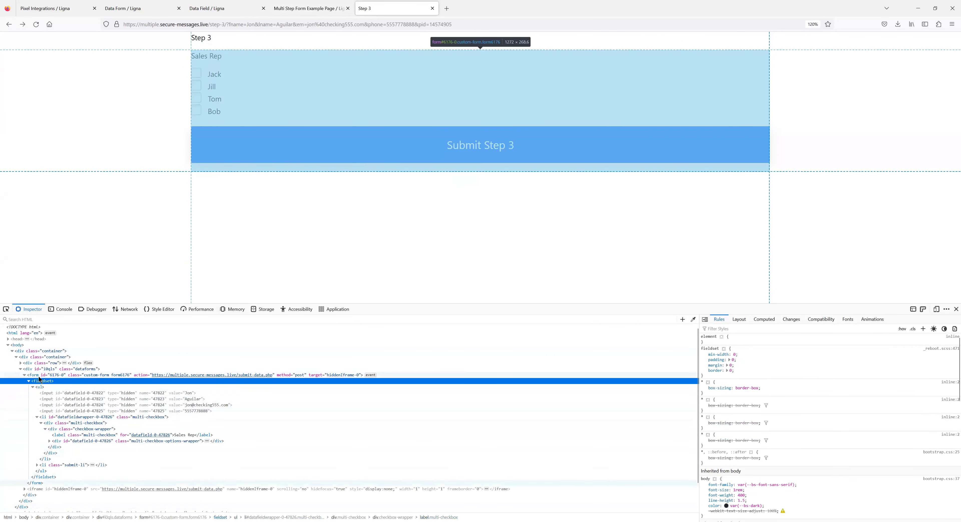
pyautogui.click(39, 375)
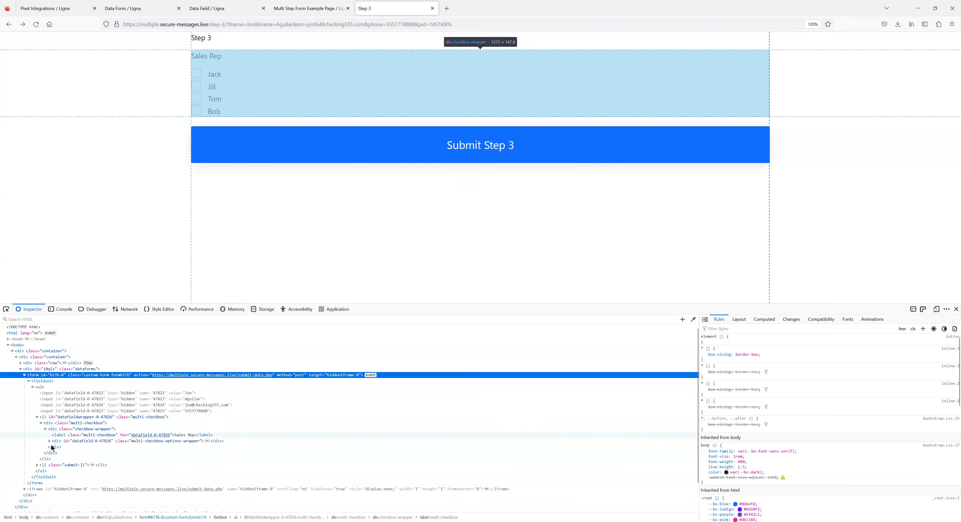
# Load the Ligna website (ligna.io) in a new tab.
pyautogui.click(446, 8)
pyautogui.write('ligna')
pyautogui.press('Return')
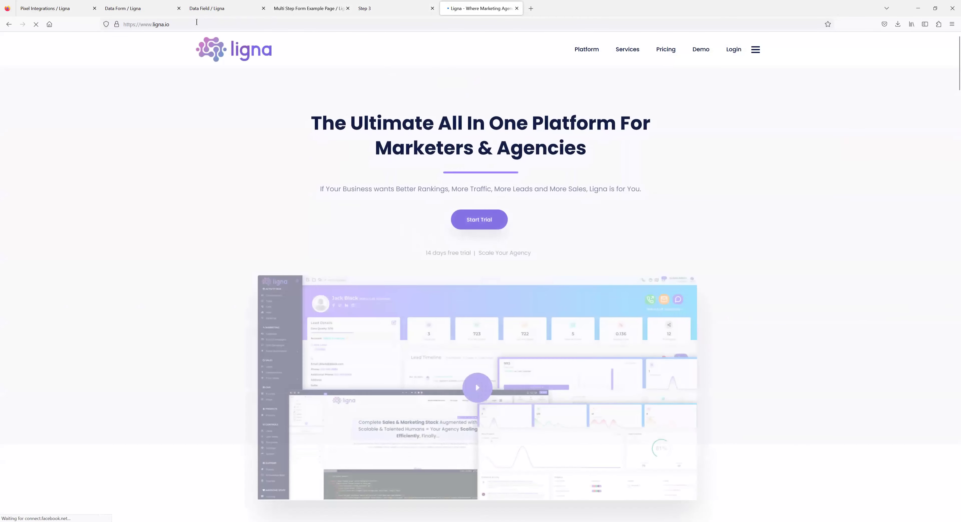
# Load salesforce.com after an accidental detour to the Sales Liberator site.
pyautogui.click(197, 23)
pyautogui.write('sales')
pyautogui.press('Return')
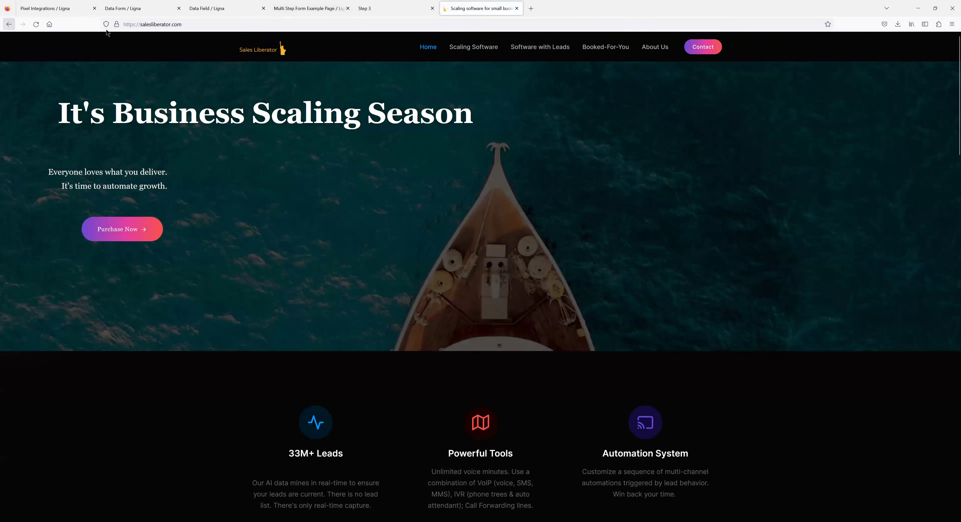
pyautogui.click(9, 26)
pyautogui.click(174, 21)
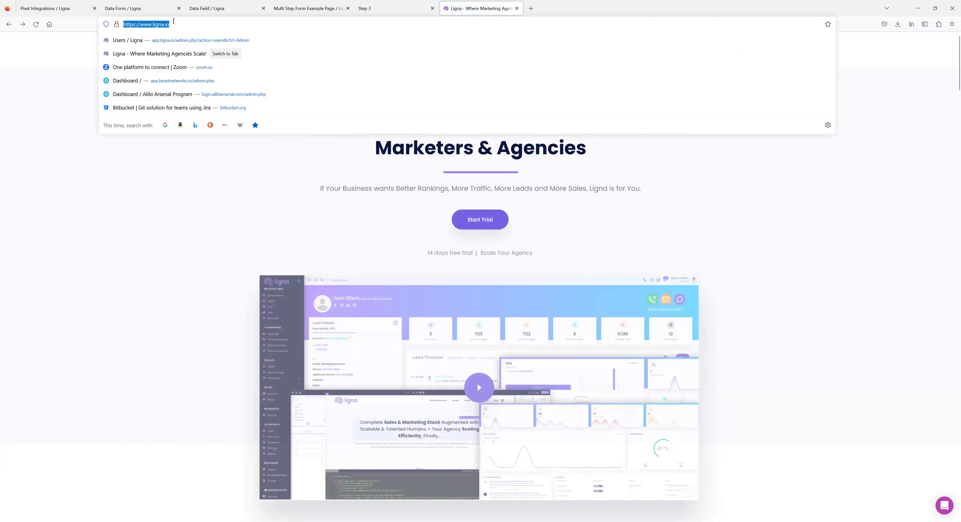
pyautogui.write('salesforec')
pyautogui.press('BackSpace')
pyautogui.press('BackSpace')
pyautogui.write('ce')
pyautogui.press('Return')
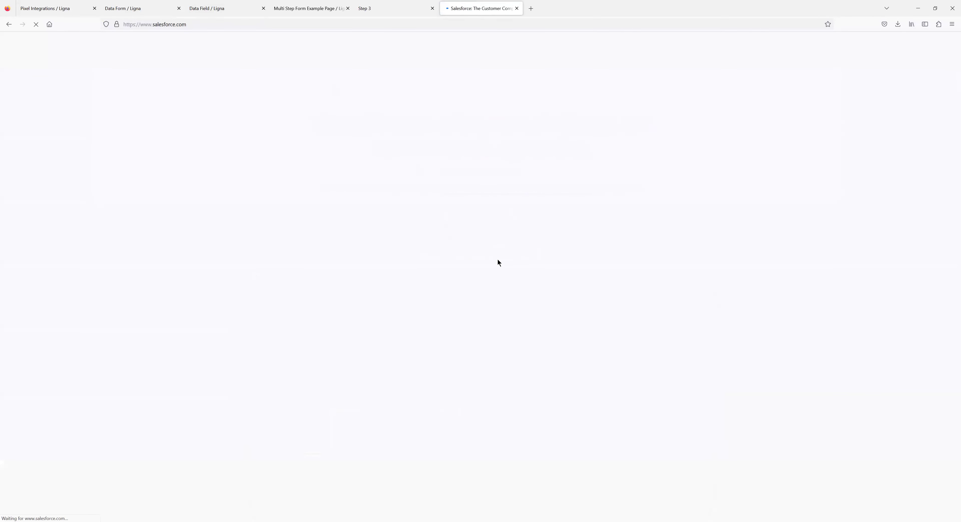
# Open Salesforce's 'See all ways to contact us' page from the homepage.
pyautogui.scroll(-5, 559, 280)
pyautogui.scroll(-15, 558, 281)
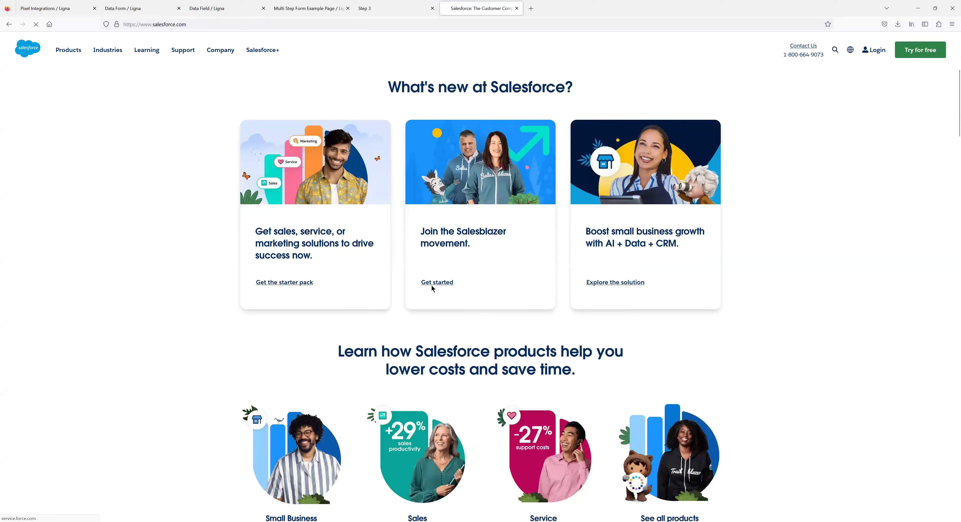
pyautogui.scroll(-15, 513, 324)
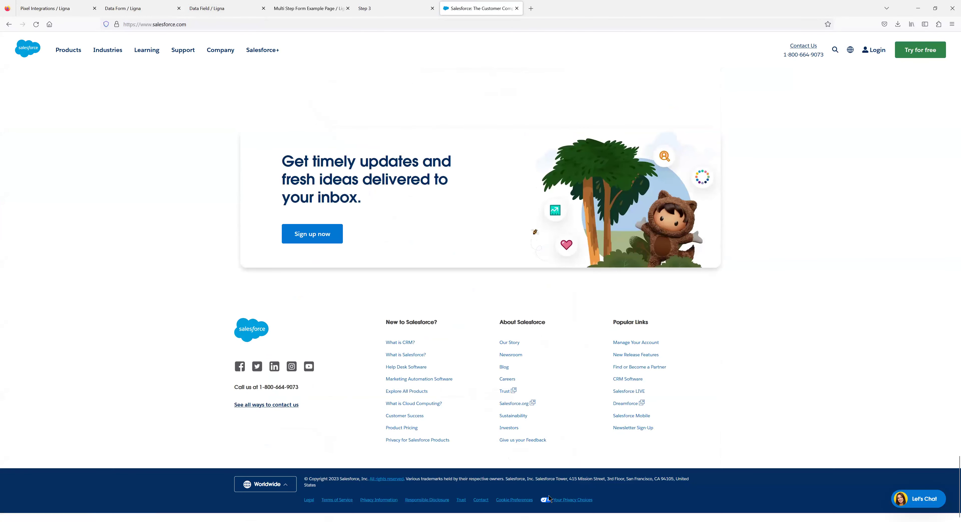
pyautogui.scroll(5, 526, 312)
pyautogui.moveTo(874, 56)
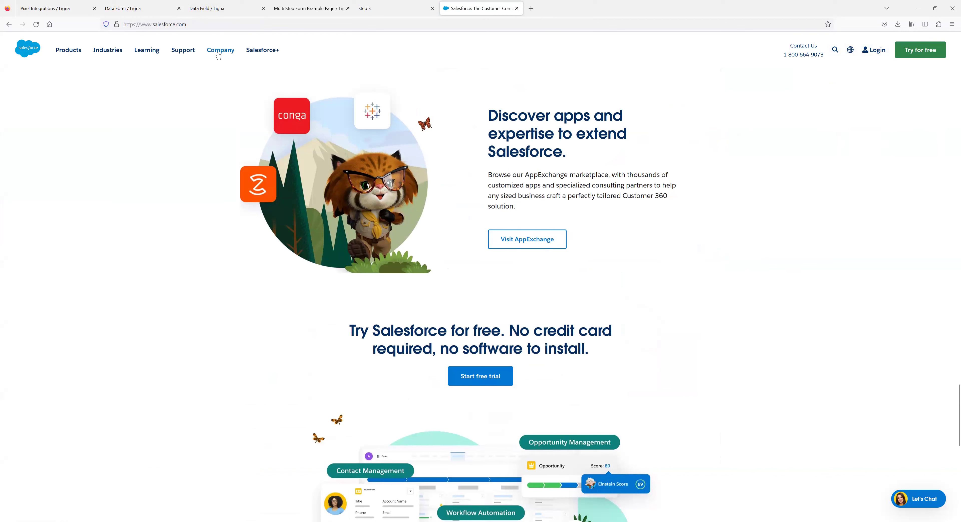
pyautogui.scroll(-10, 691, 303)
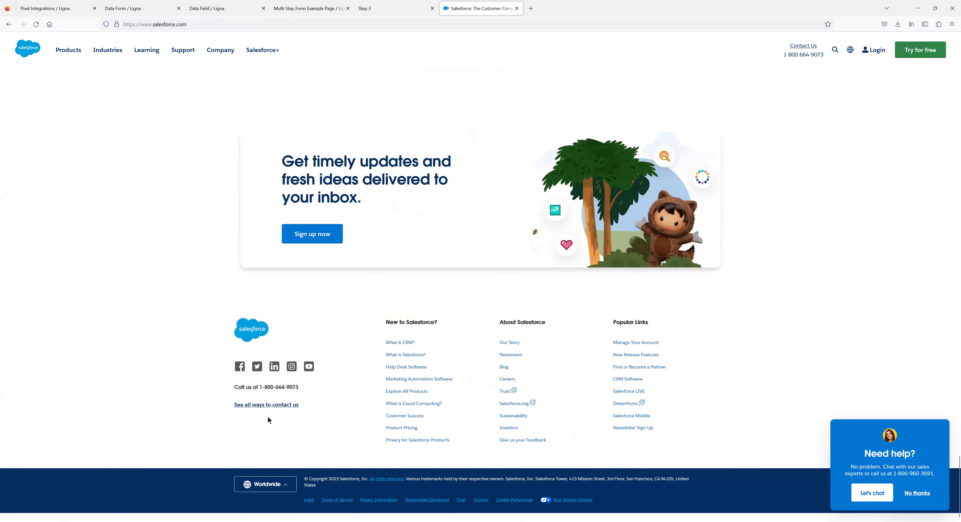
pyautogui.click(260, 405)
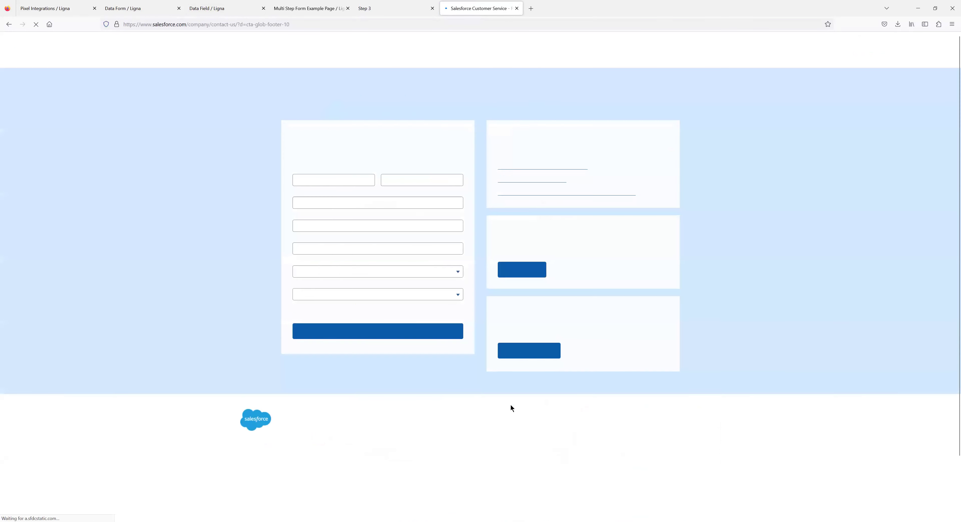
# Inspect the Job title field's markup, then return to the Step 3 form tab.
pyautogui.click(307, 202)
pyautogui.rightClick(306, 202)
pyautogui.click(332, 334)
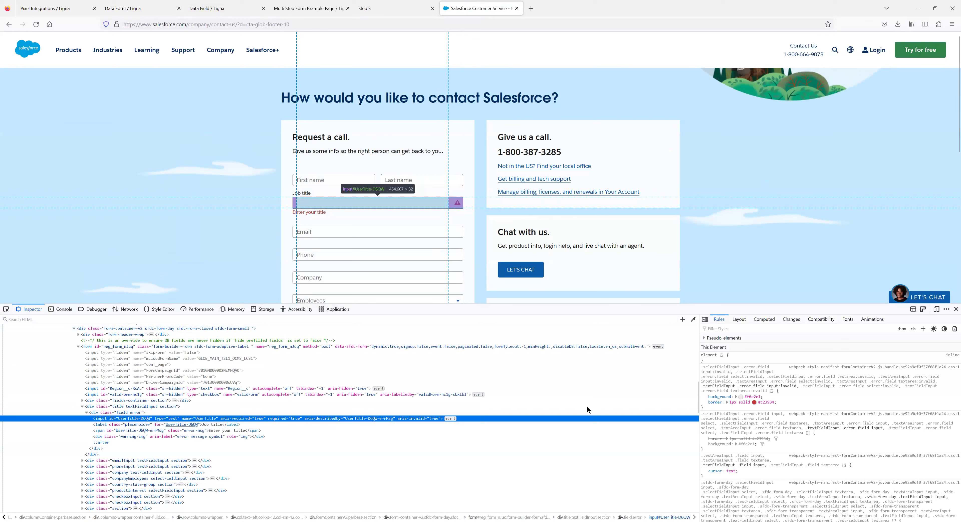
pyautogui.scroll(-2, 757, 425)
pyautogui.scroll(-5, 756, 425)
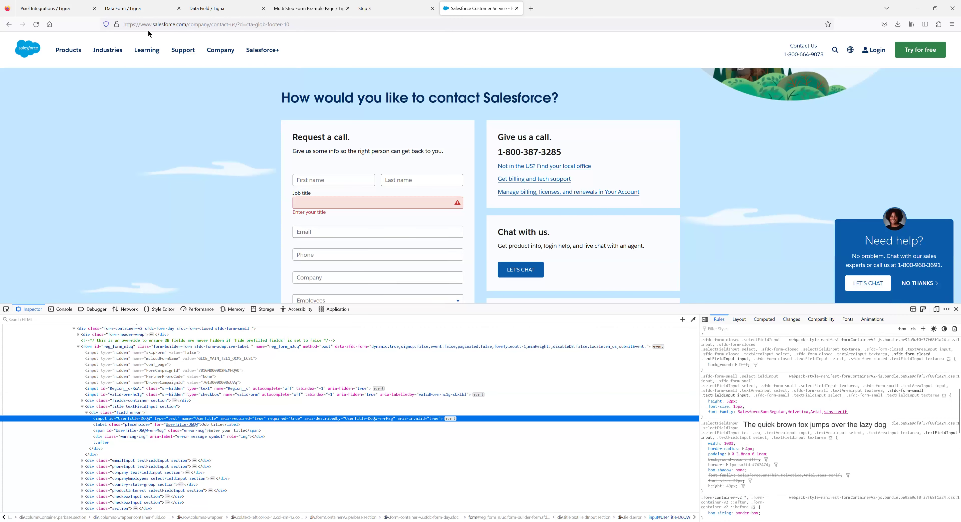
pyautogui.click(324, 9)
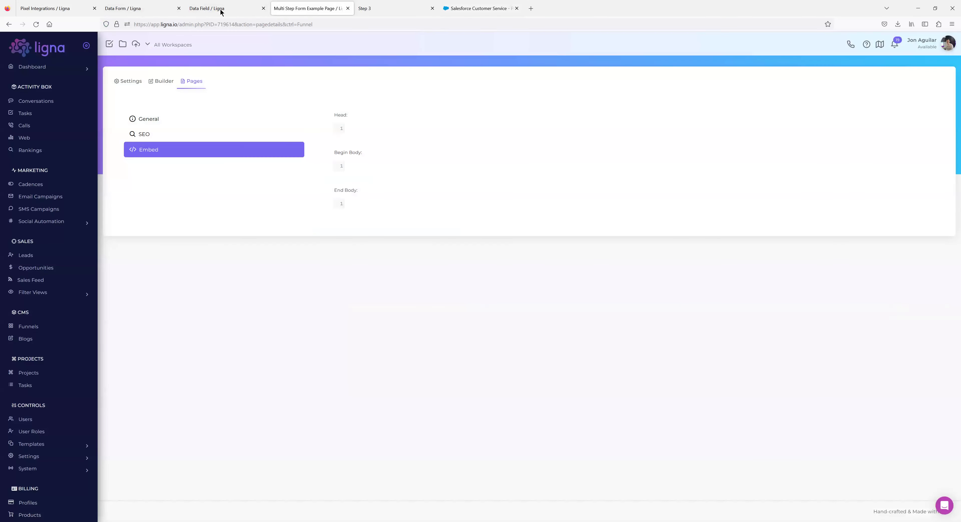
pyautogui.hotkey('ctrl', 'Tab')
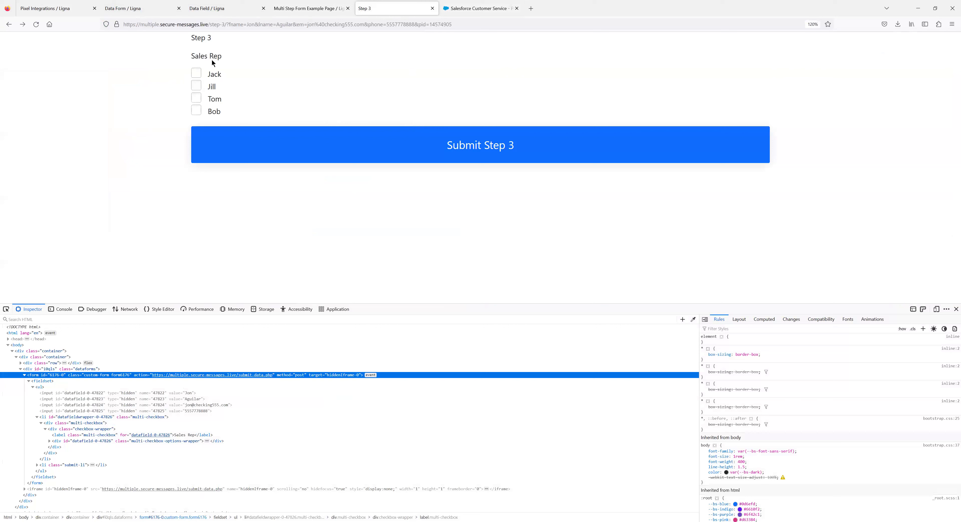
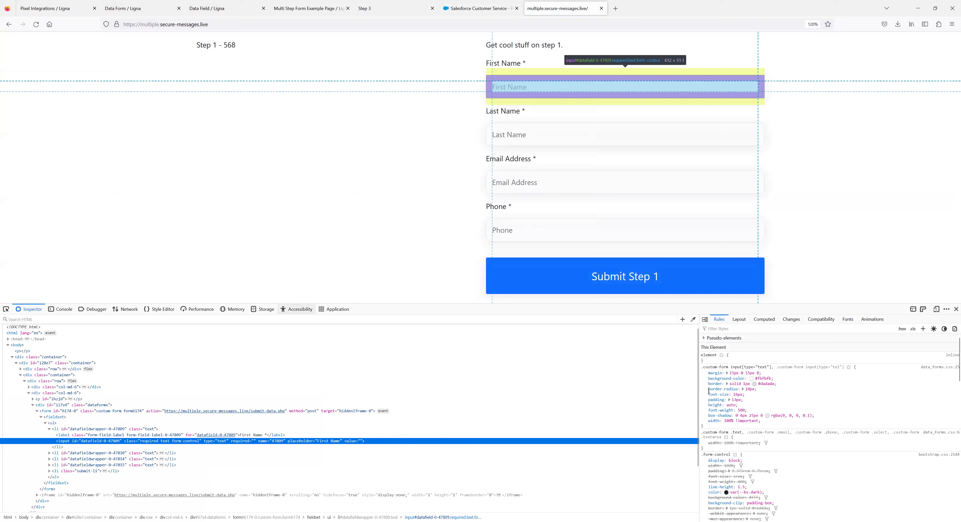
# Select the .custom-form input[type=text] rule, then inspect the Salesforce contact form's Job title field.
pyautogui.moveTo(707, 425); pyautogui.dragTo(701, 367)
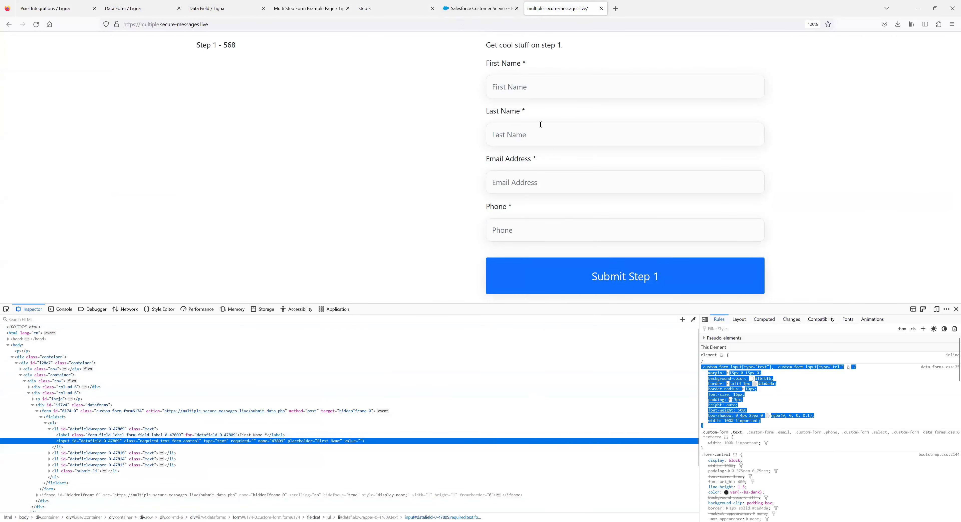
pyautogui.click(454, 9)
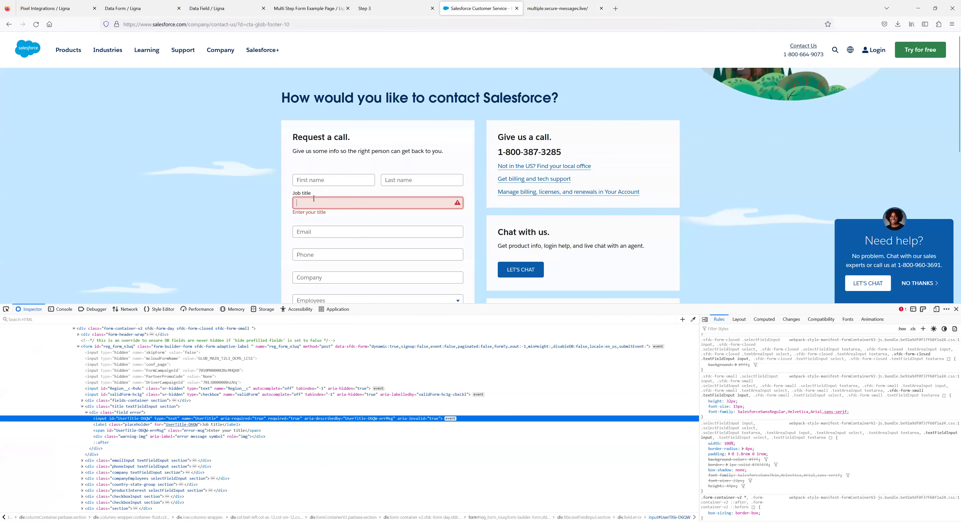
# Review the Job title field's style rules, then pass the Step 3 Sales Rep page to the funnel's Embed settings.
pyautogui.scroll(-3, 761, 458)
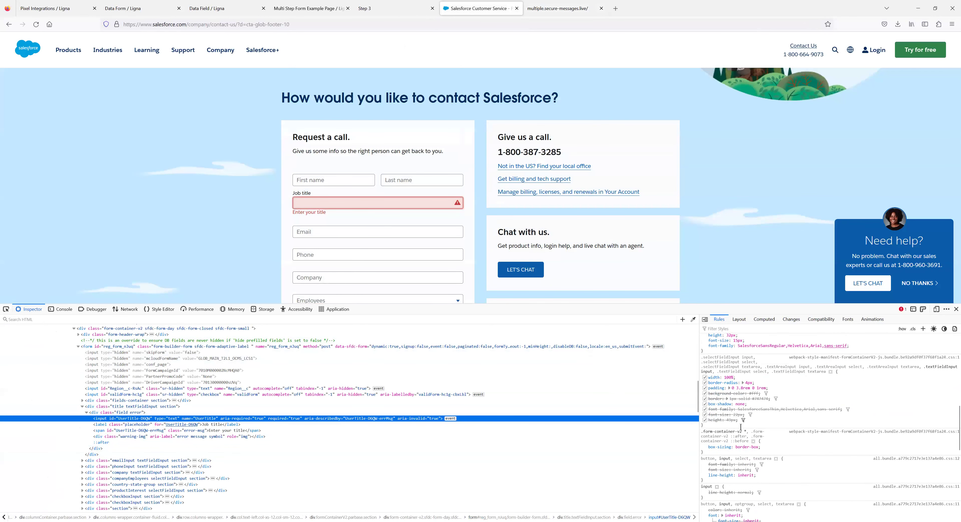
pyautogui.scroll(5, 743, 416)
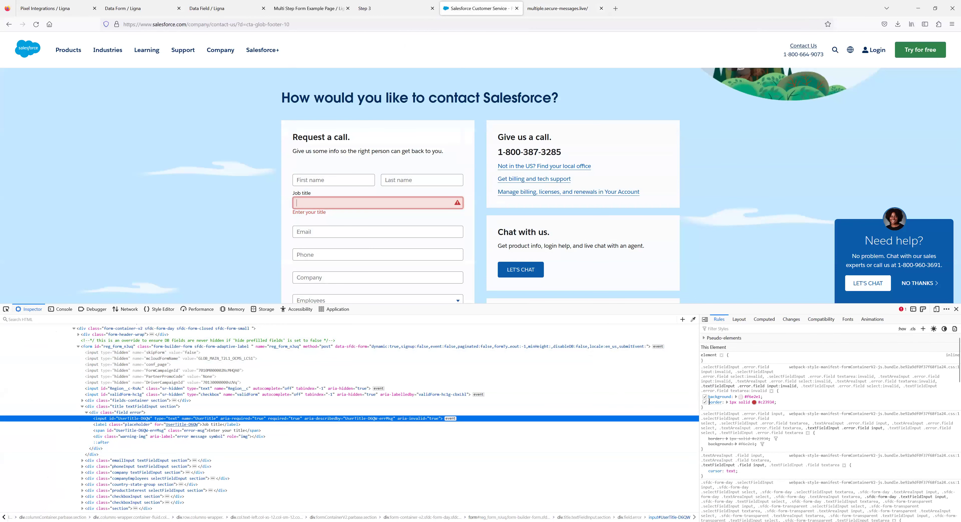
pyautogui.scroll(-8, 744, 404)
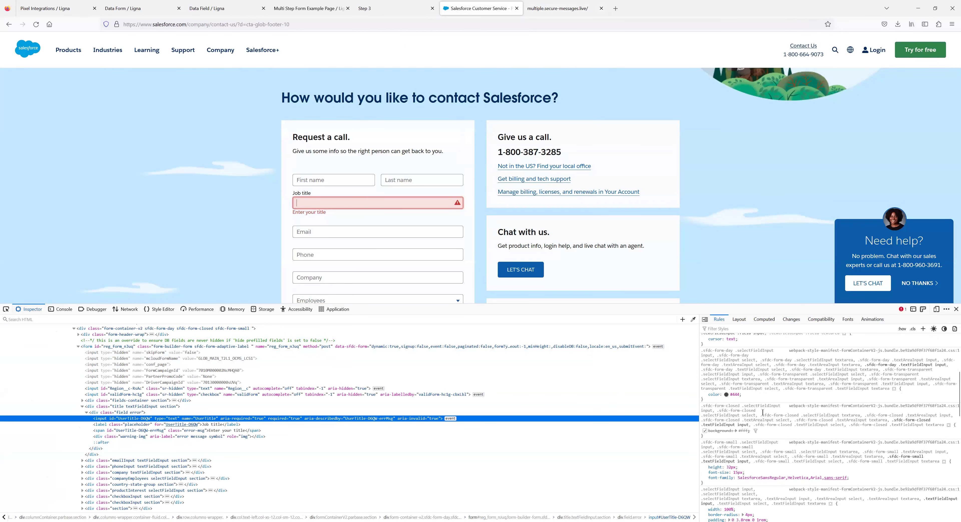
pyautogui.scroll(-10, 748, 422)
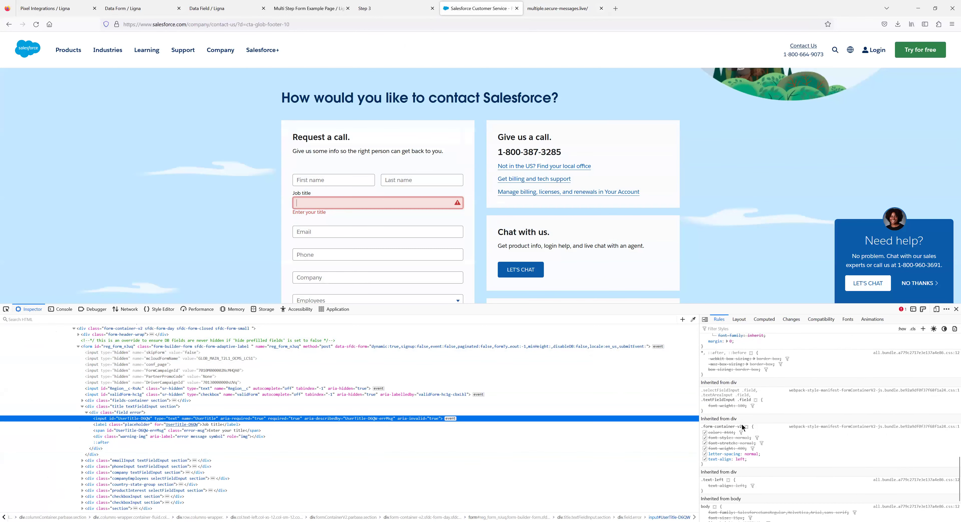
pyautogui.click(377, 14)
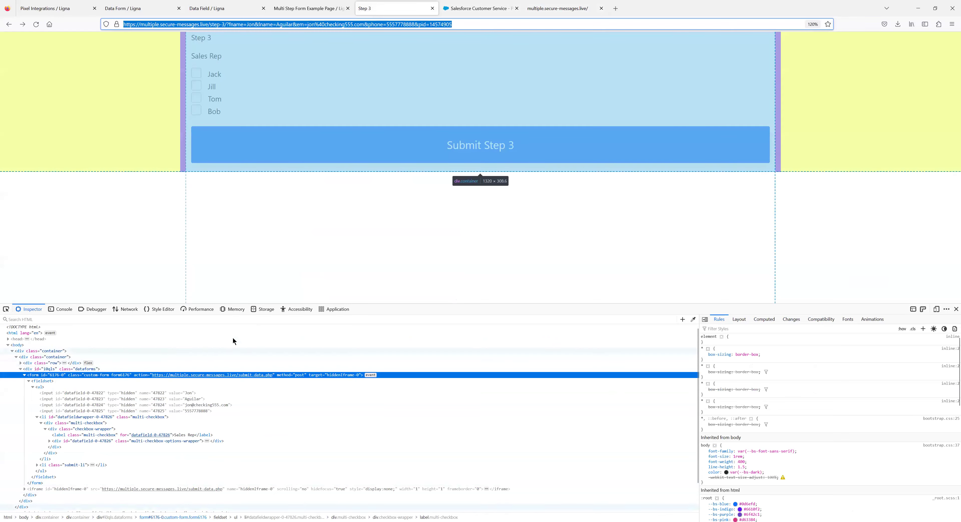
pyautogui.click(315, 8)
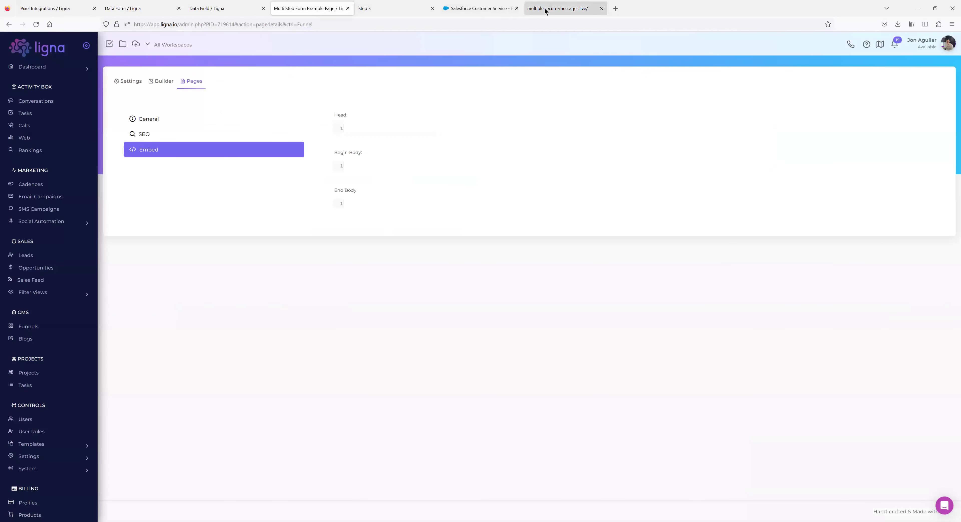
# Discard an empty new property on the live Step 1 form's rule, then show Pixel Integrations listing Sample Pixel.
pyautogui.click(543, 8)
pyautogui.click(750, 406)
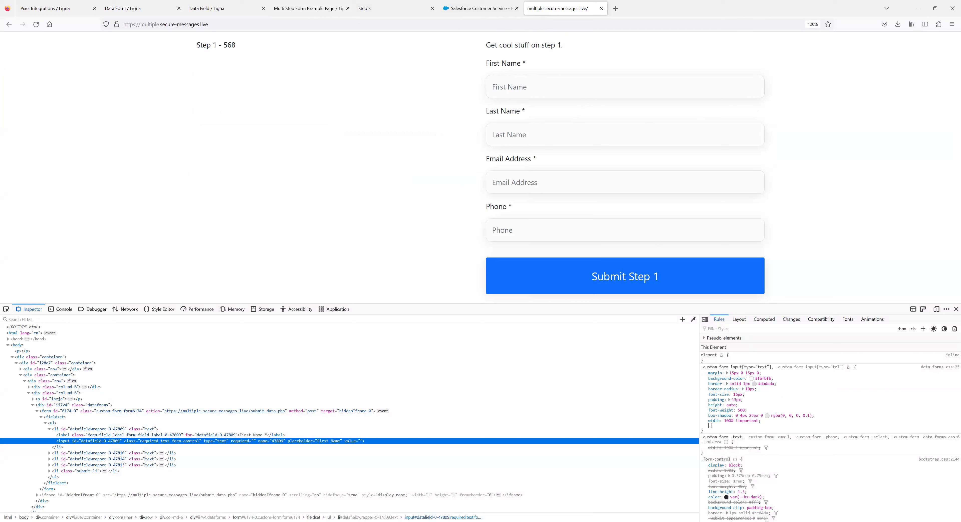
pyautogui.press('Escape')
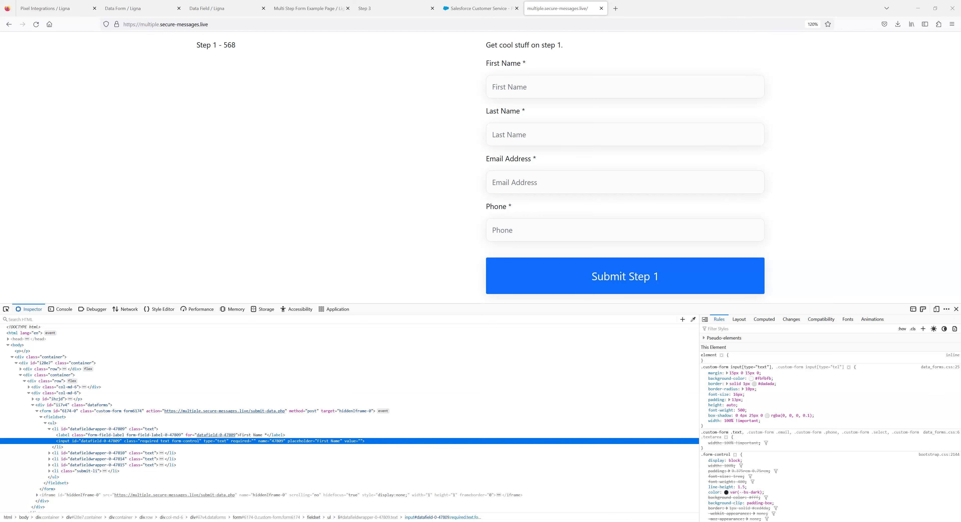
pyautogui.click(52, 13)
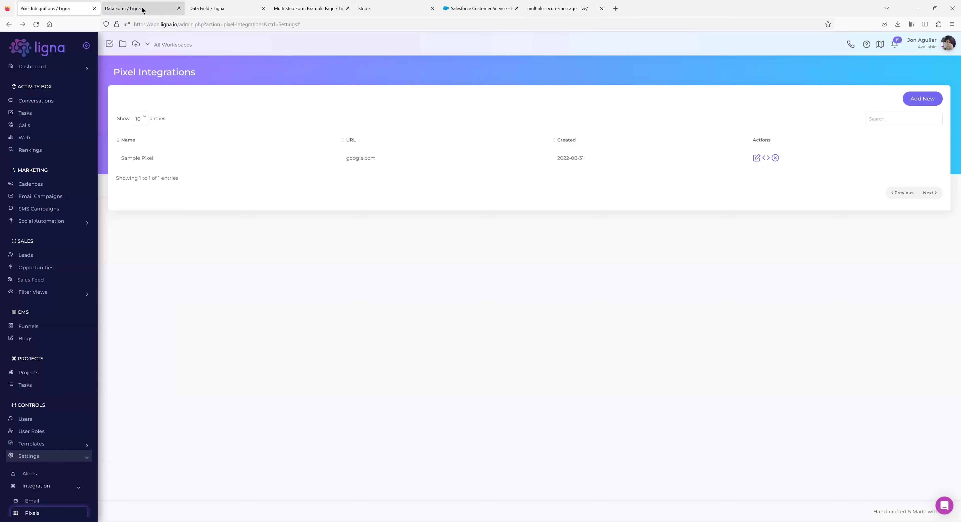
# Check the Step 1 Data Form's four required fields and preview, then go back to the live form tab.
pyautogui.click(143, 10)
pyautogui.scroll(5, 264, 290)
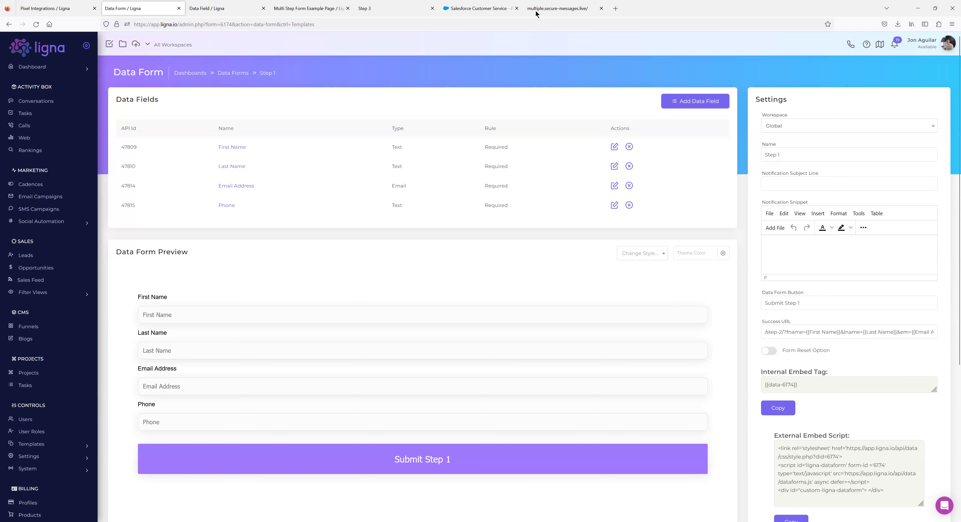
pyautogui.click(579, 9)
# Load the Ligna website (ligna.io) in a new browser tab.
pyautogui.hotkey('ctrl', 't')
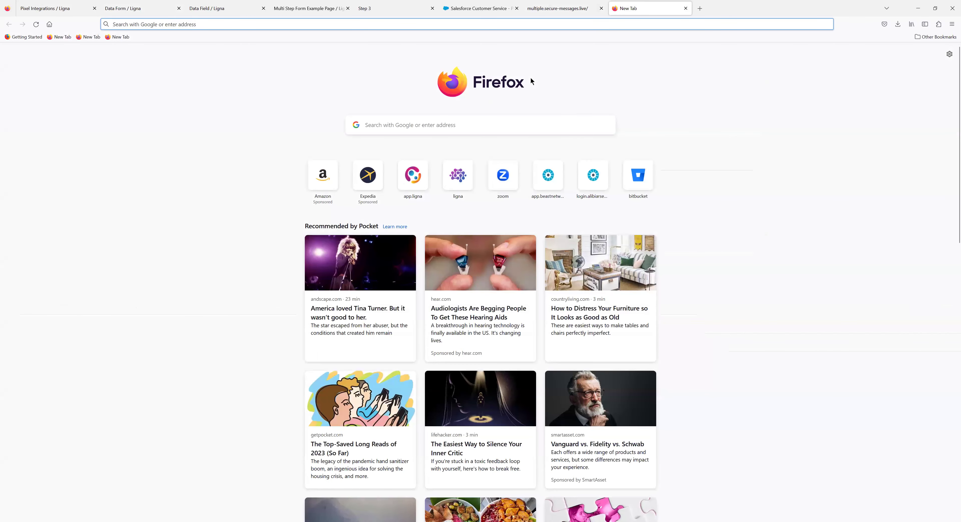
pyautogui.write('ligna')
pyautogui.press('Return')
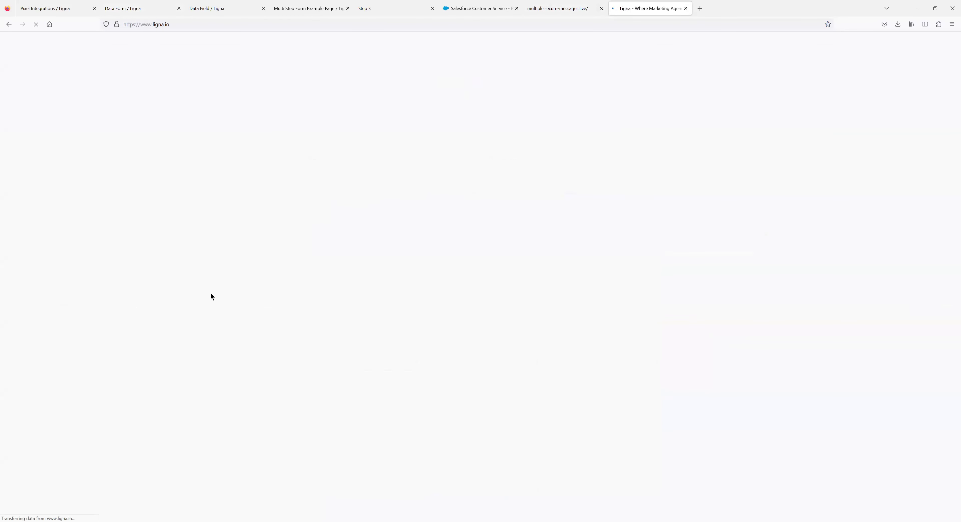
pyautogui.scroll(-5, 191, 205)
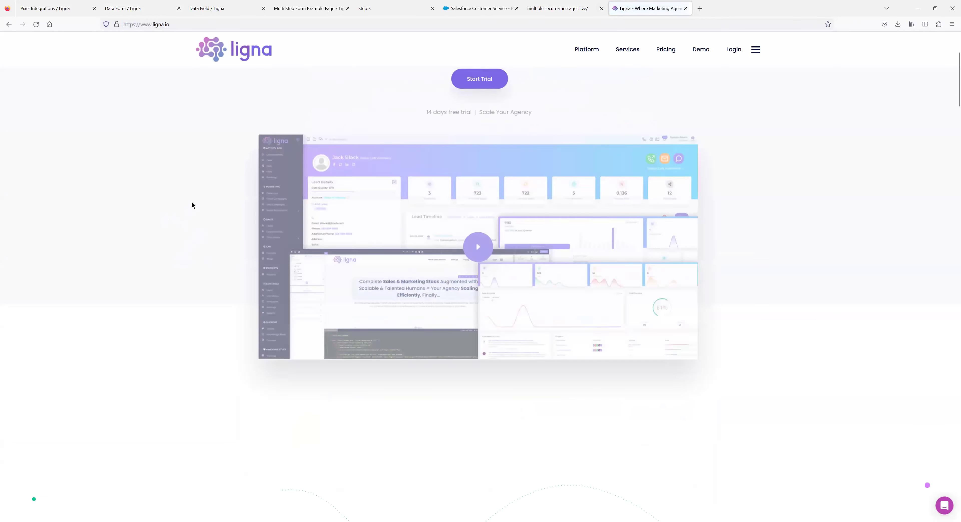
# View the ligna.io page source and search it for 'cookit'.
pyautogui.rightClick(198, 218)
pyautogui.click(227, 282)
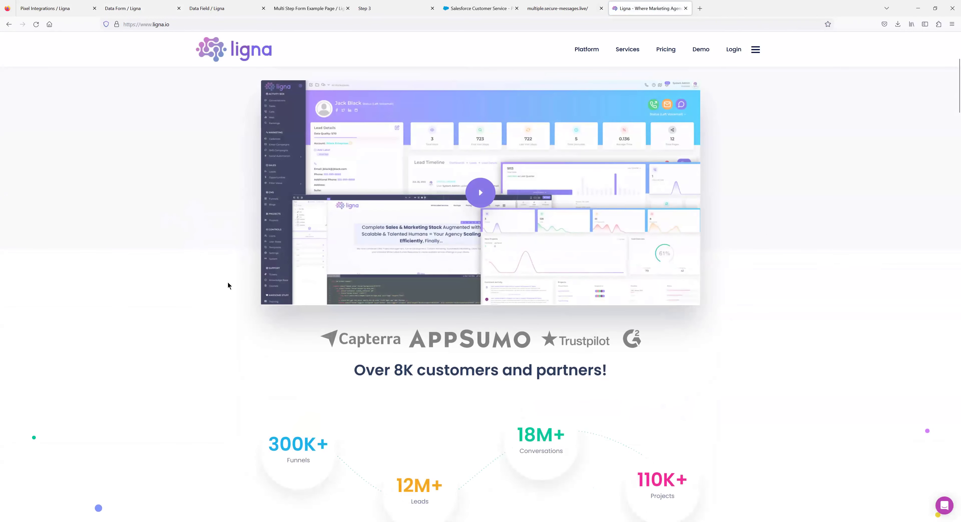
pyautogui.scroll(-1, 359, 288)
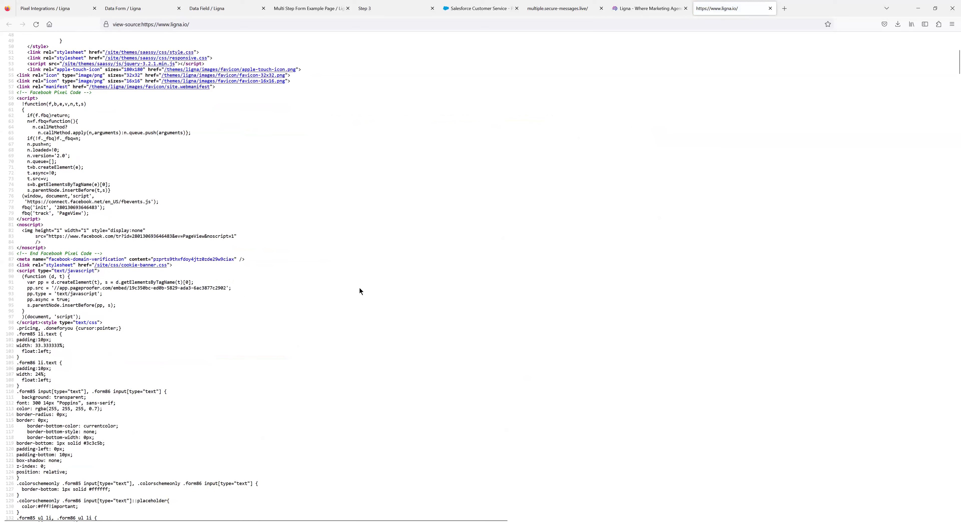
pyautogui.scroll(-20, 297, 312)
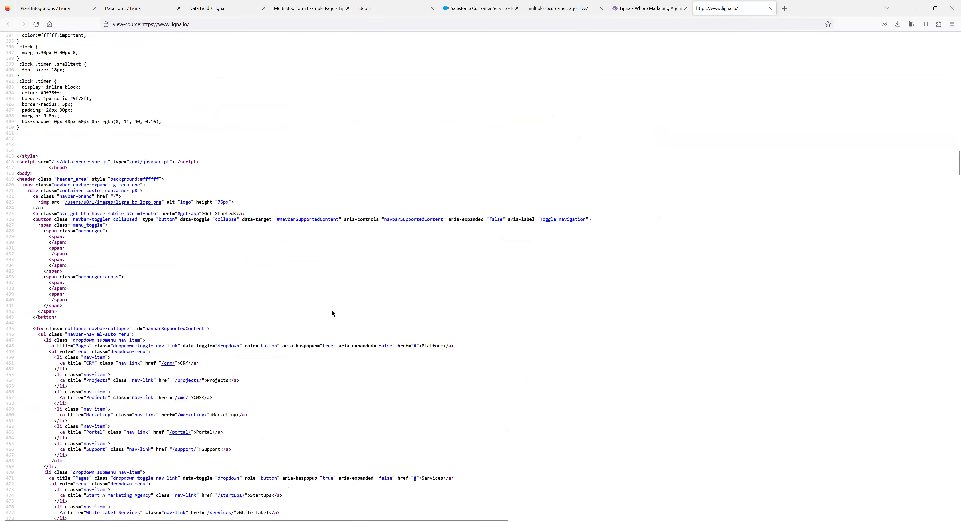
pyautogui.hotkey('ctrl', 'f')
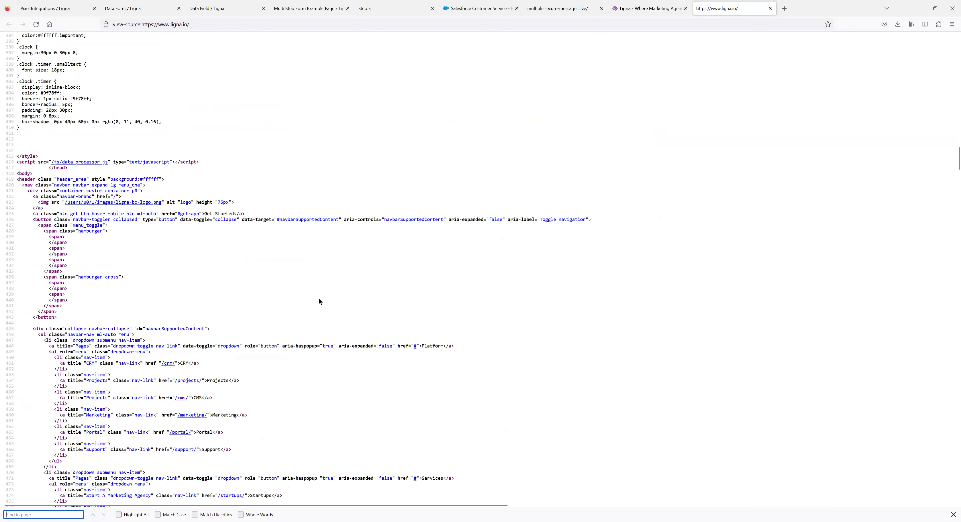
pyautogui.write('cookit')
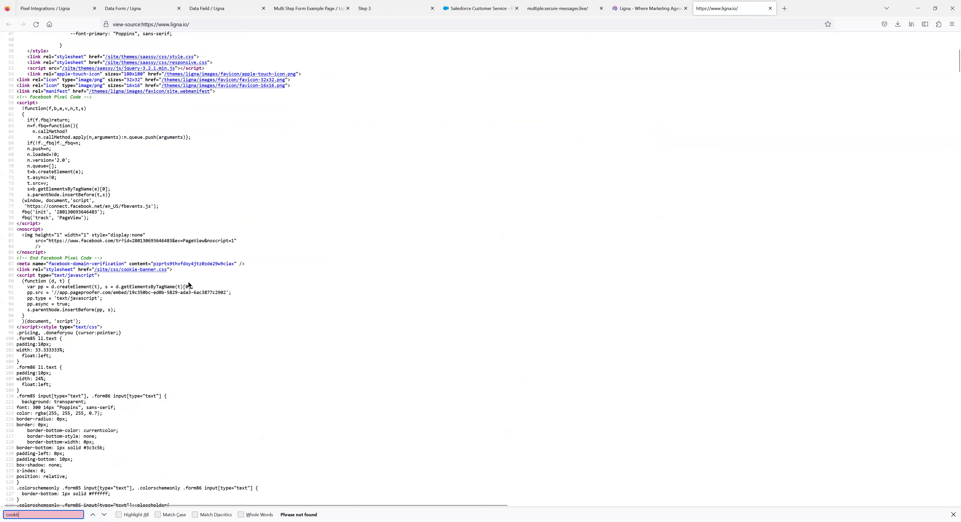
pyautogui.scroll(-10, 207, 338)
pyautogui.scroll(11, 199, 341)
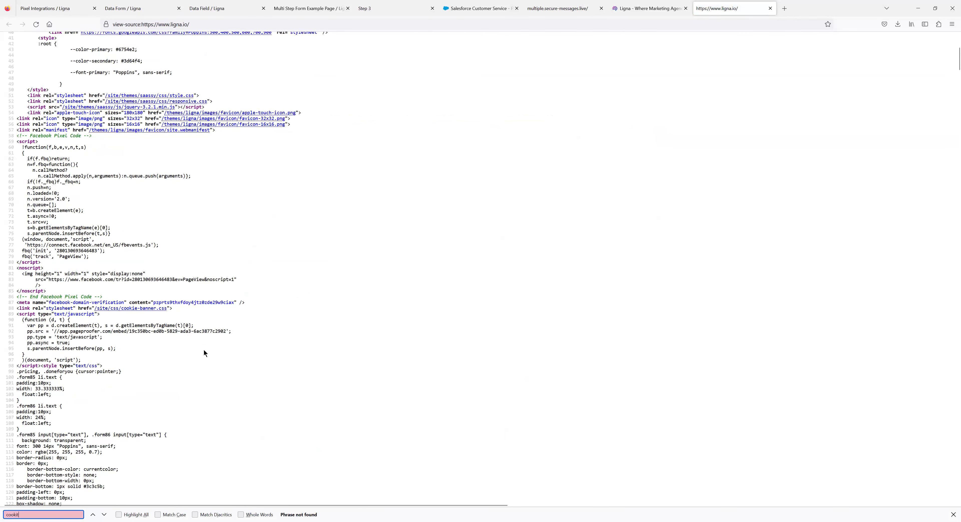
pyautogui.scroll(2, 205, 353)
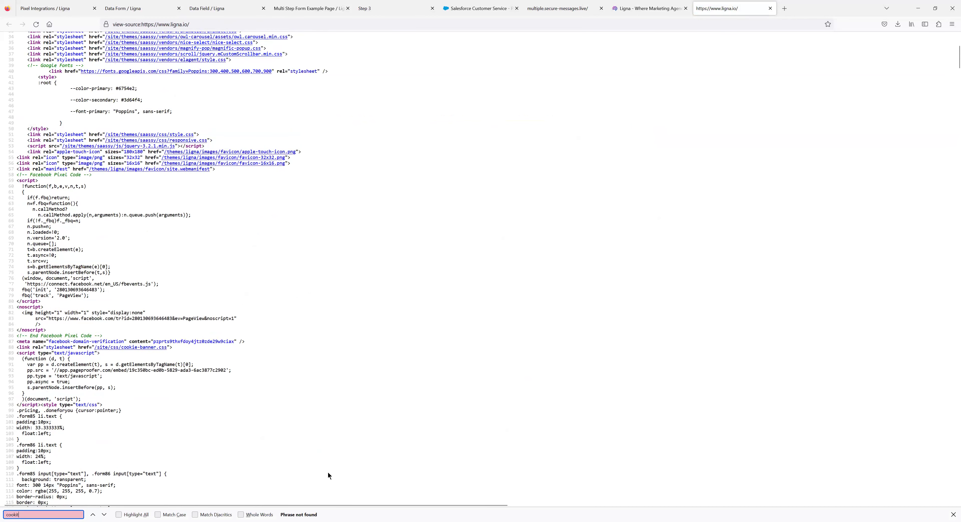
# Close the page source and scroll the Ligna homepage back to the top.
pyautogui.click(770, 8)
pyautogui.scroll(3, 173, 369)
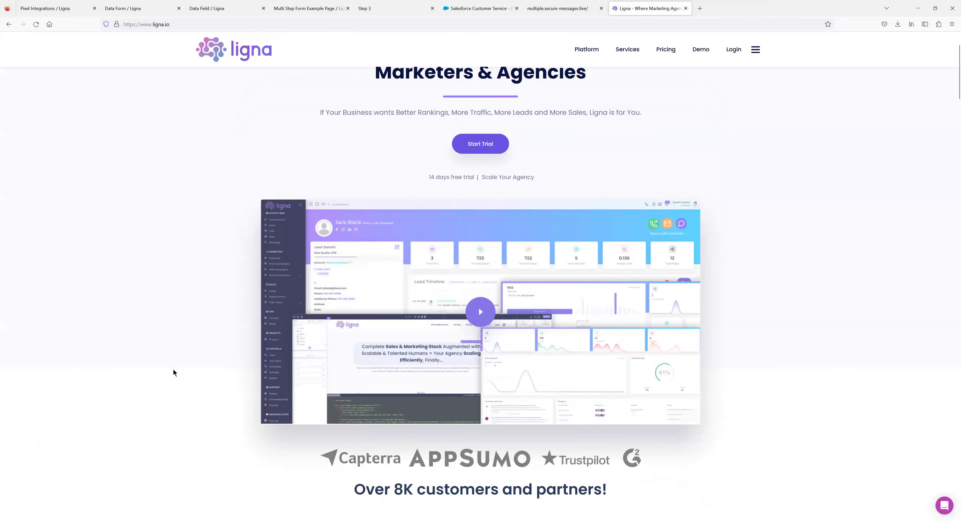
pyautogui.scroll(2, 174, 370)
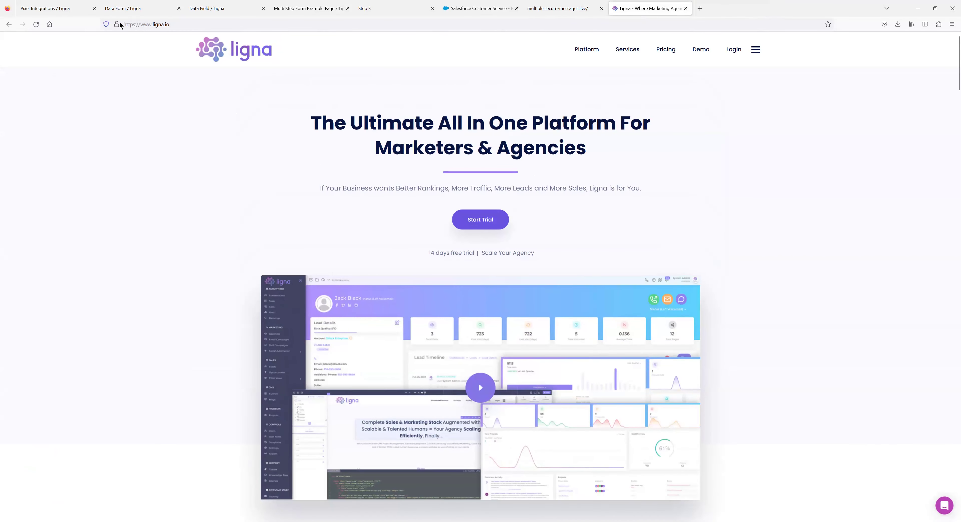
pyautogui.click(70, 11)
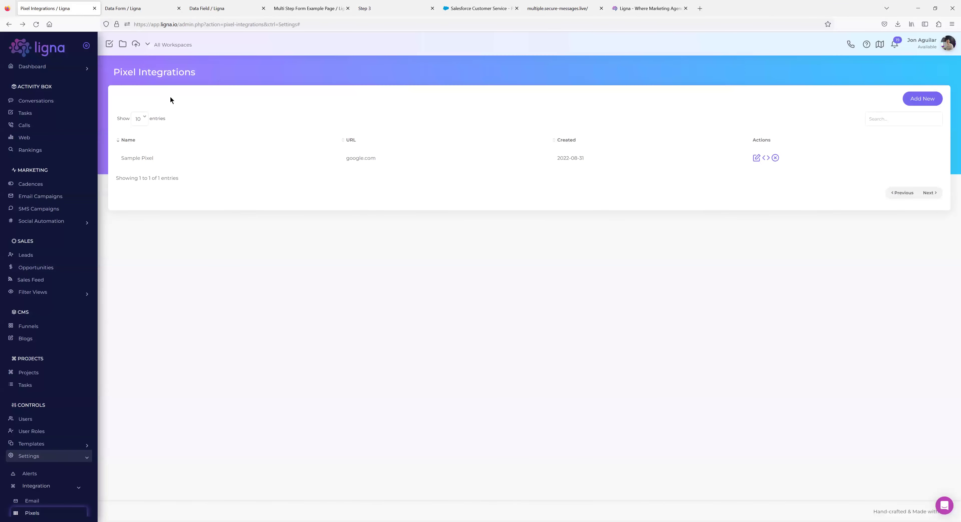
# Check the Multi Step Form Example funnel's empty Embed fields under CMS > Funnels, then return to the Step 1 Data Form.
pyautogui.click(30, 330)
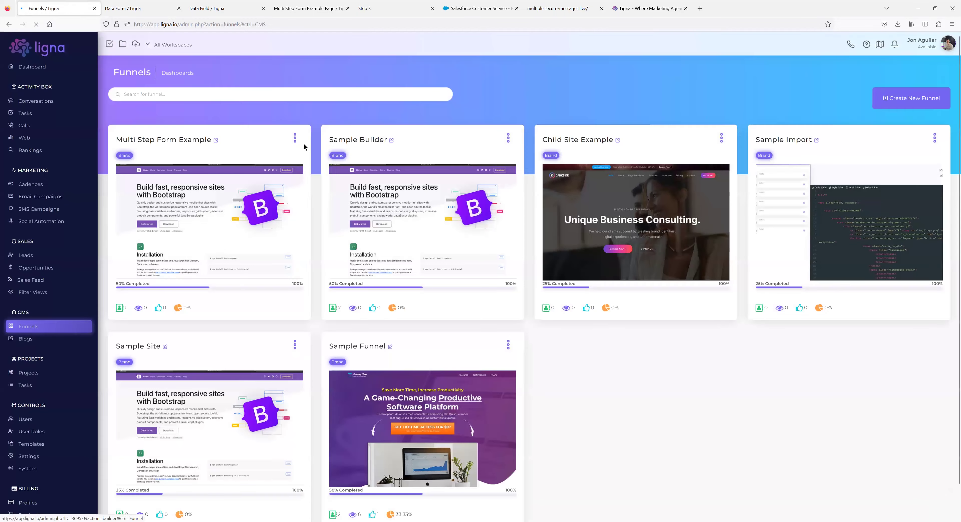
pyautogui.click(295, 138)
pyautogui.click(278, 169)
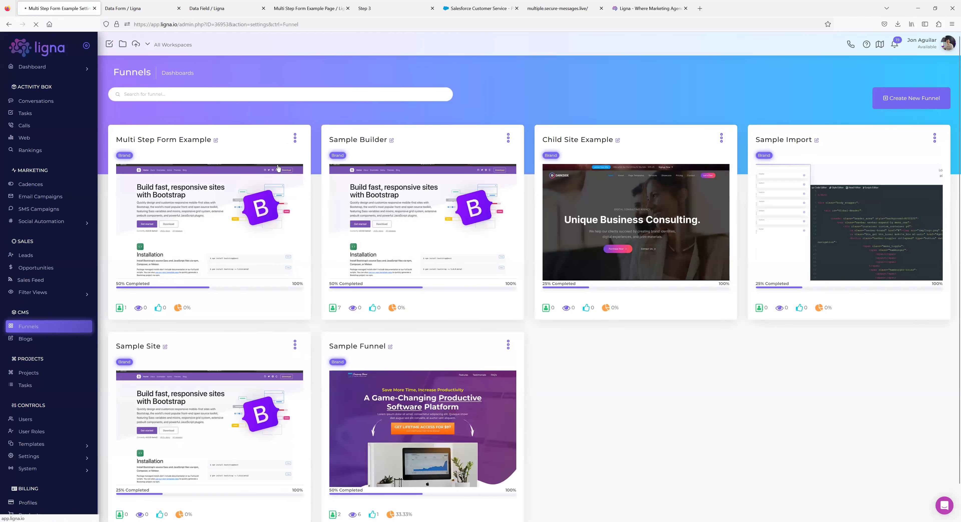
pyautogui.click(156, 180)
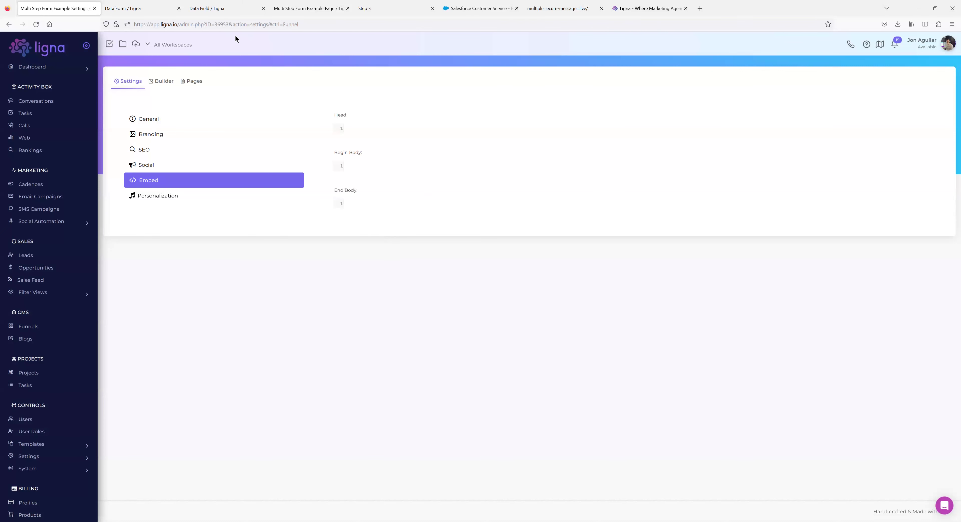
pyautogui.click(161, 9)
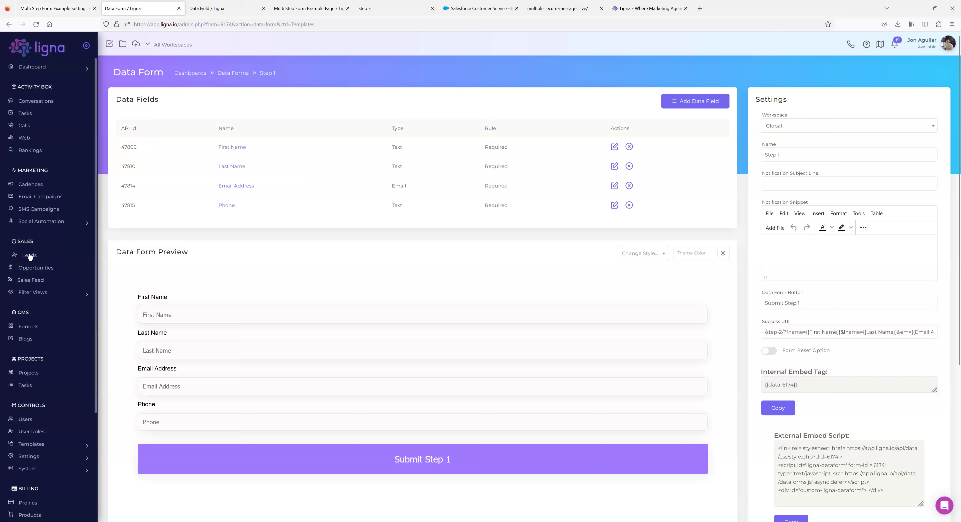
# Open the newest lead from Leads and scroll through its visit and form-submission timeline.
pyautogui.click(29, 256)
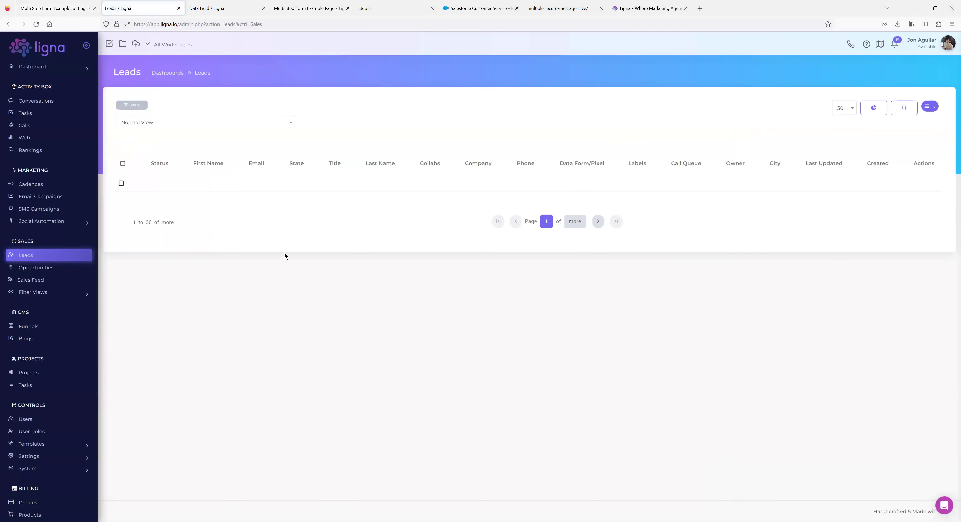
pyautogui.click(207, 184)
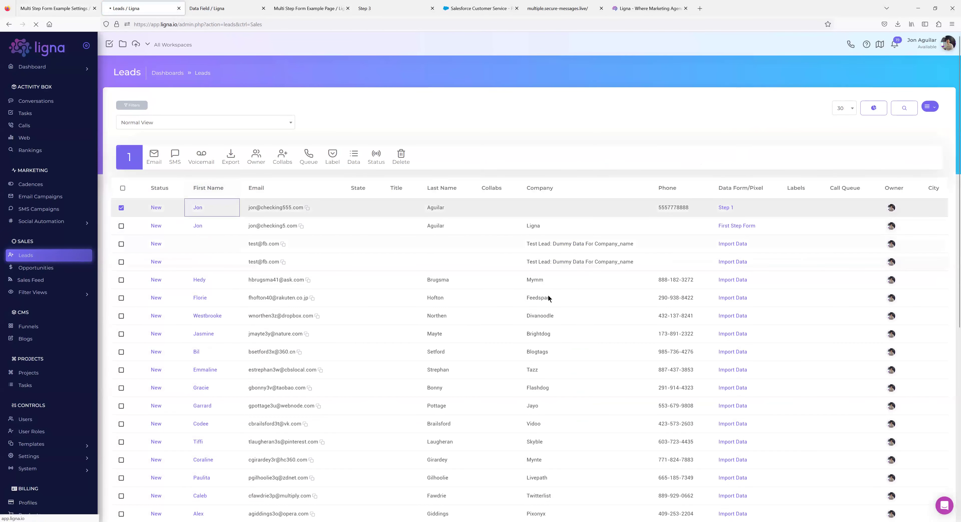
pyautogui.scroll(-10, 494, 287)
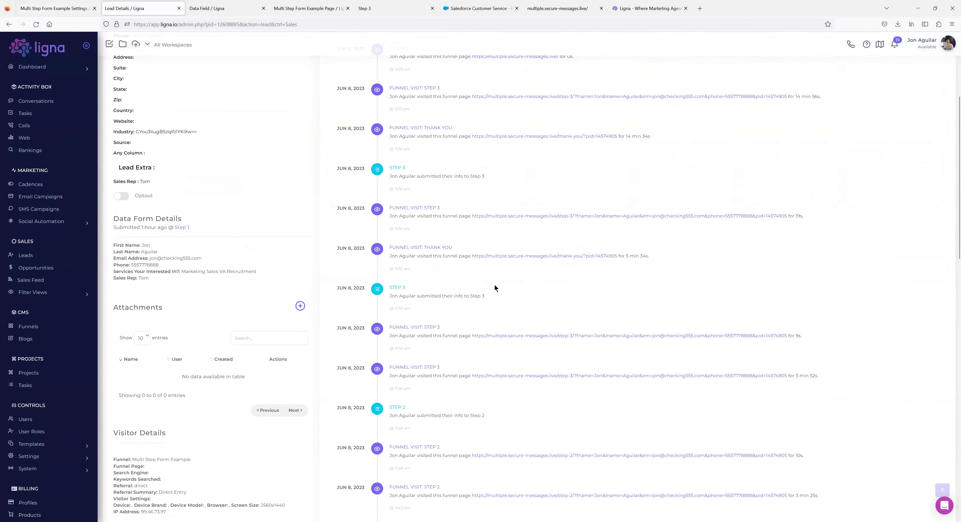
pyautogui.scroll(-6, 494, 288)
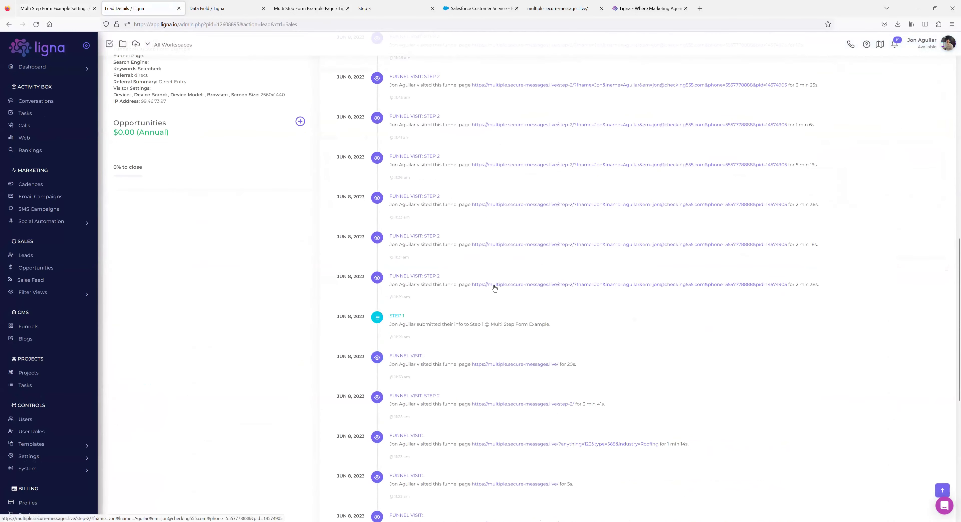
pyautogui.scroll(13, 496, 286)
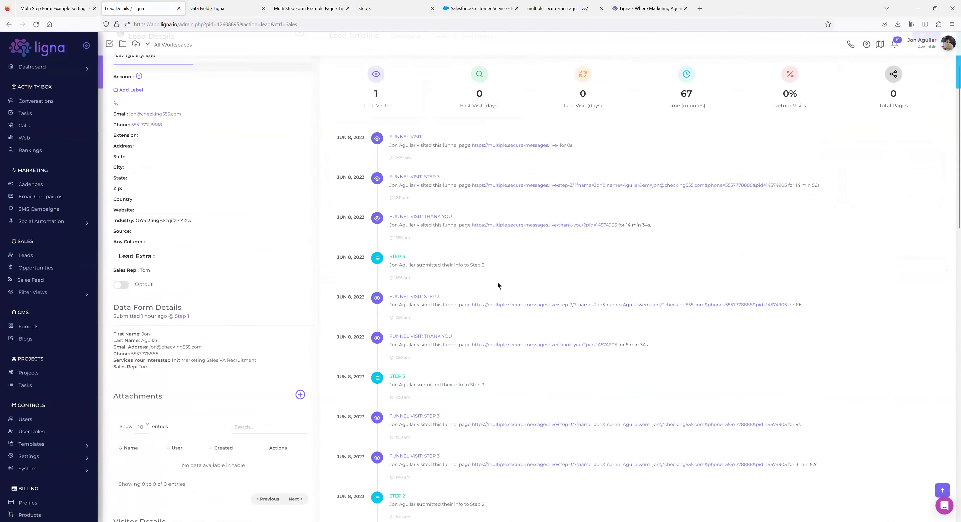
pyautogui.scroll(3, 497, 285)
pyautogui.scroll(-4, 428, 250)
pyautogui.scroll(5, 433, 278)
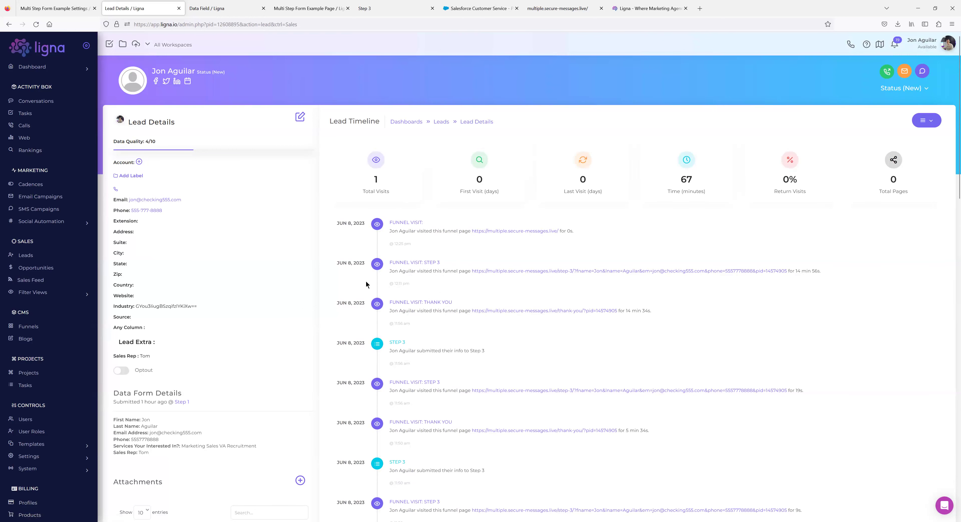
pyautogui.click(56, 281)
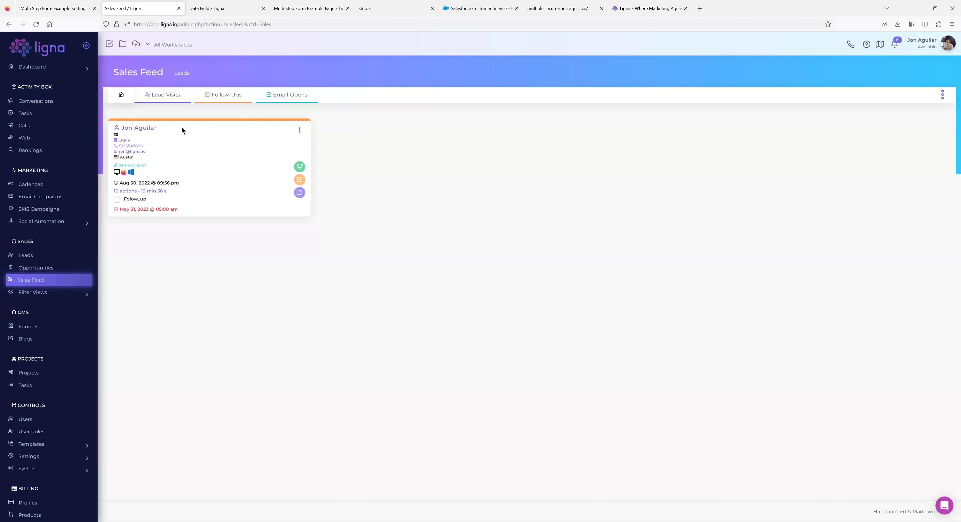
# Refresh the Sales Feed's Lead Visits view, then reopen the top lead's details from Leads.
pyautogui.click(167, 102)
pyautogui.click(156, 95)
pyautogui.click(34, 256)
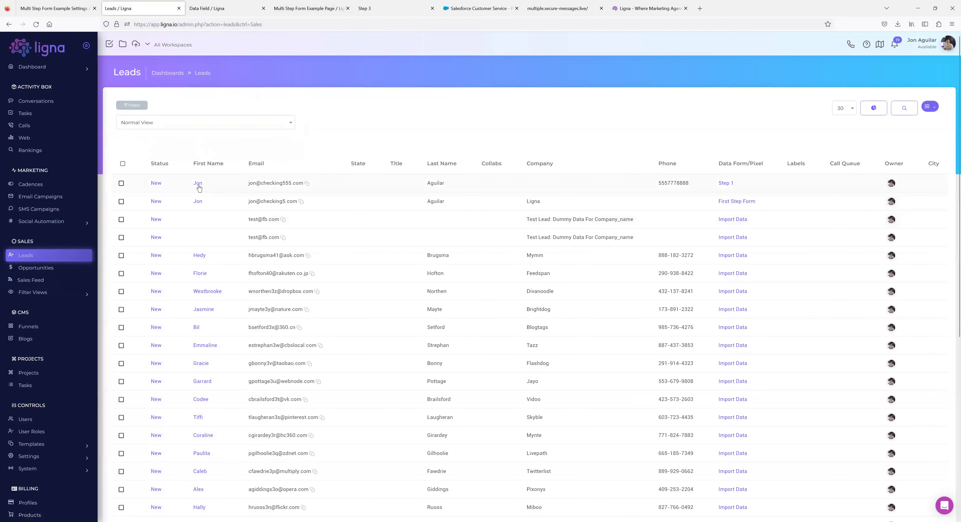
pyautogui.click(197, 184)
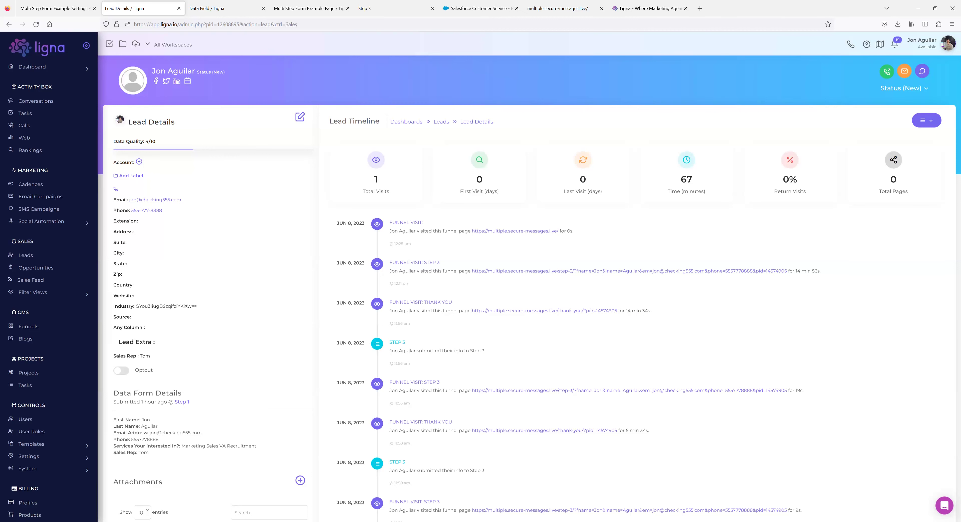
# On the live Step 1 - 568 form page, show the site's fname, lname, em and phone cookies.
pyautogui.click(314, 11)
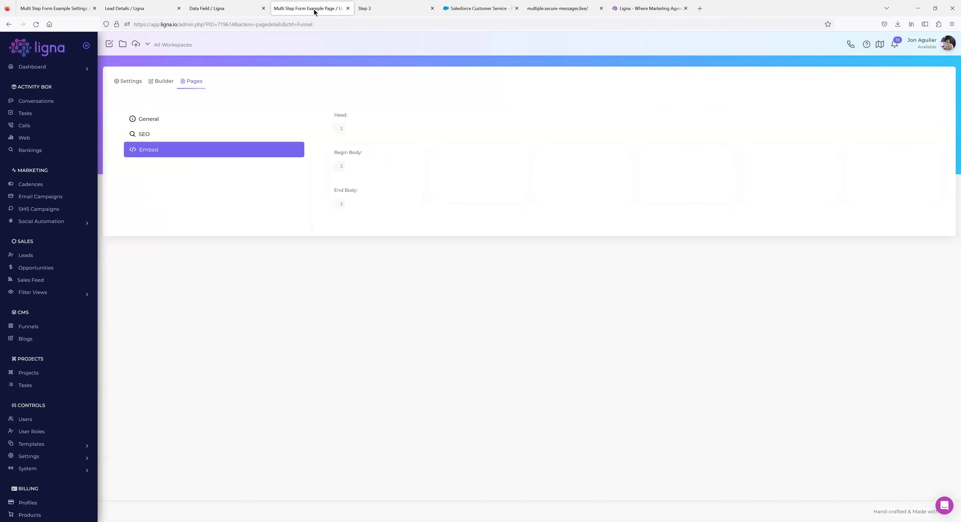
pyautogui.click(557, 8)
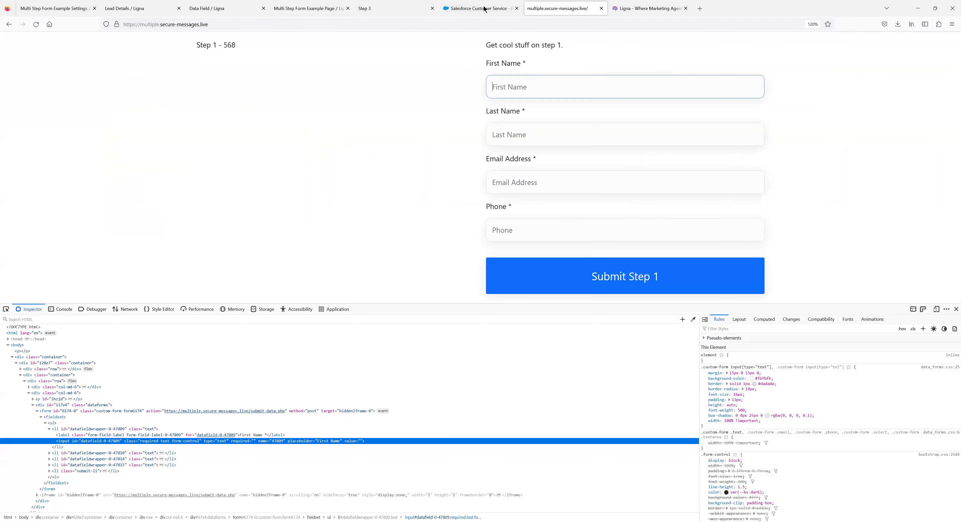
pyautogui.tripleClick(241, 48)
pyautogui.click(271, 68)
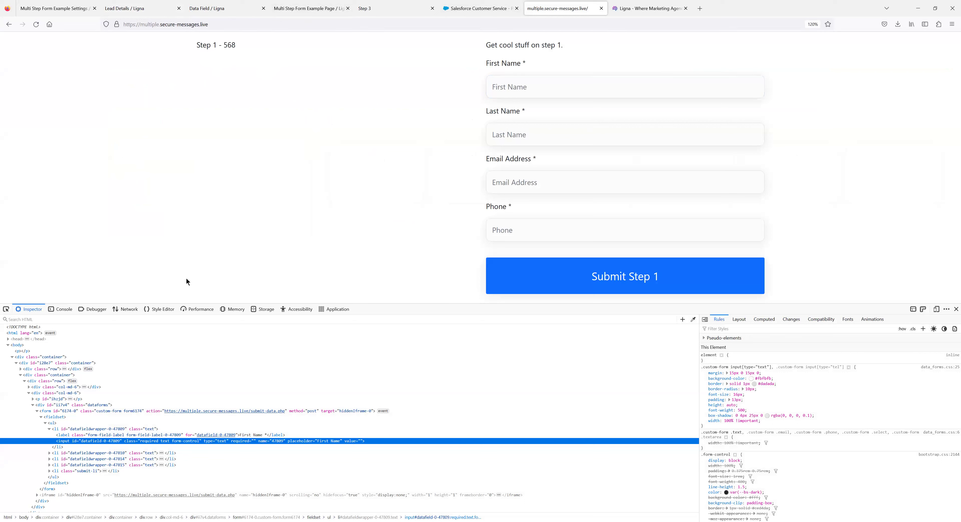
pyautogui.click(258, 310)
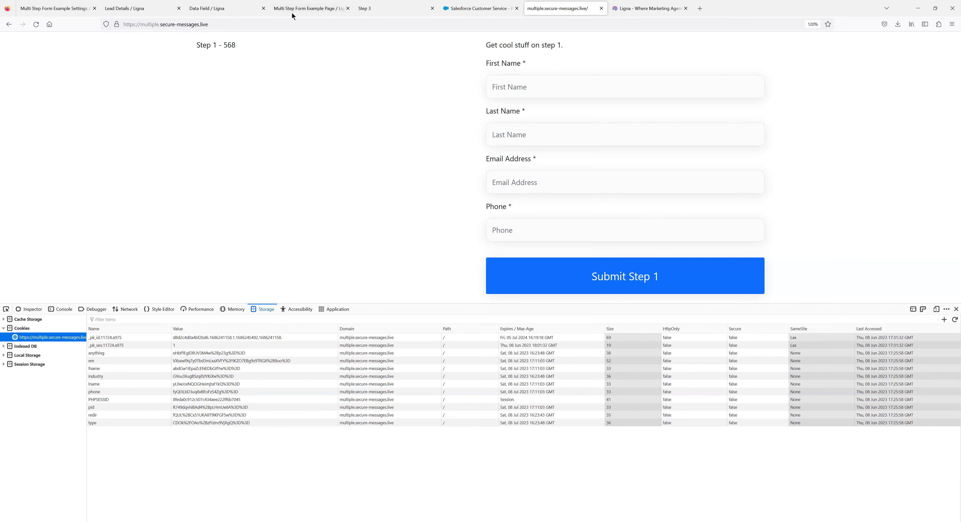
# Switch to the Step 3 form tab and check its address's pre-filled name, email and phone parameters.
pyautogui.click(321, 9)
pyautogui.click(411, 9)
pyautogui.click(281, 24)
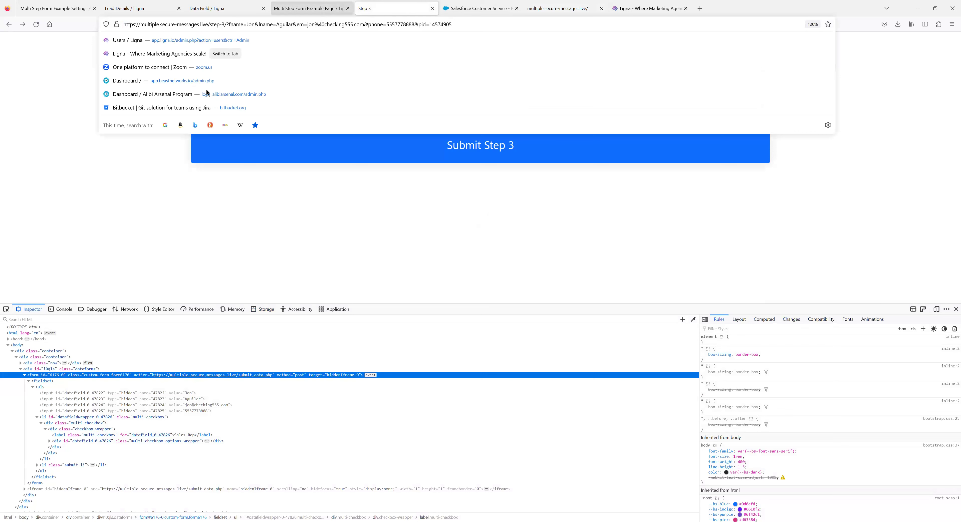
pyautogui.click(134, 221)
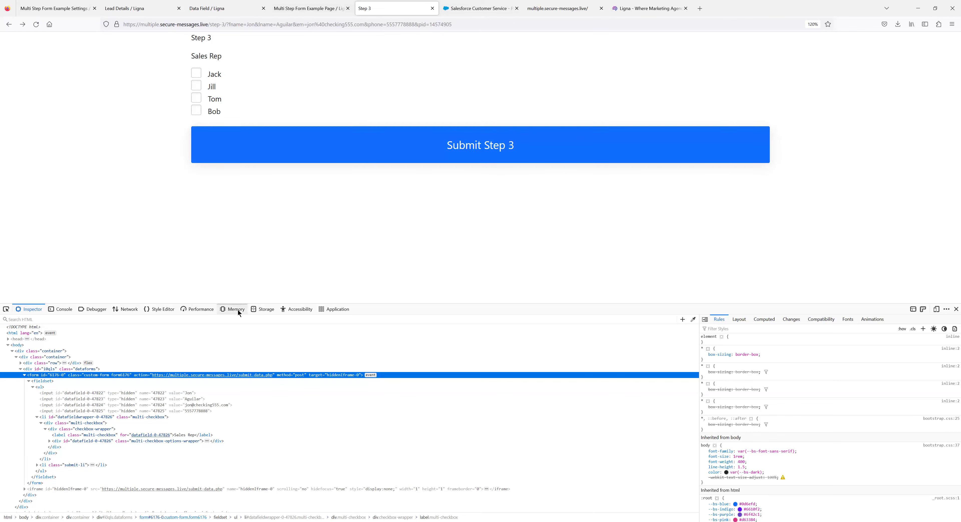
# Show the Storage panel's cookie table with fname, lname, em, phone and pid for multiple.secure-messages.live.
pyautogui.click(262, 309)
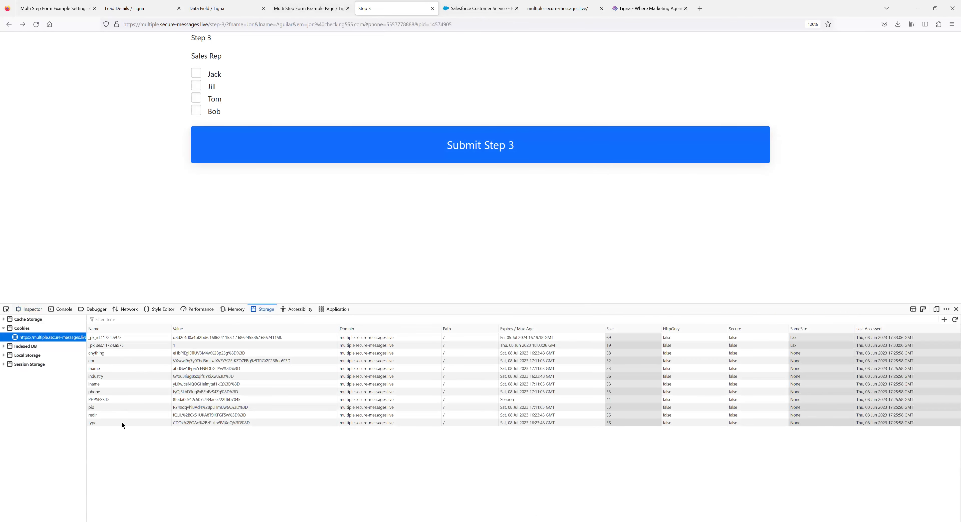
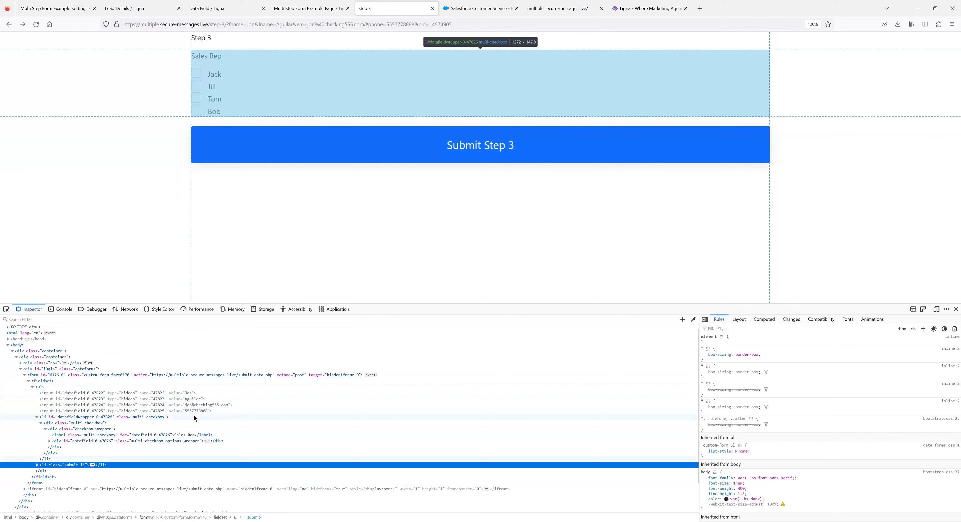
pyautogui.click(536, 11)
pyautogui.click(377, 9)
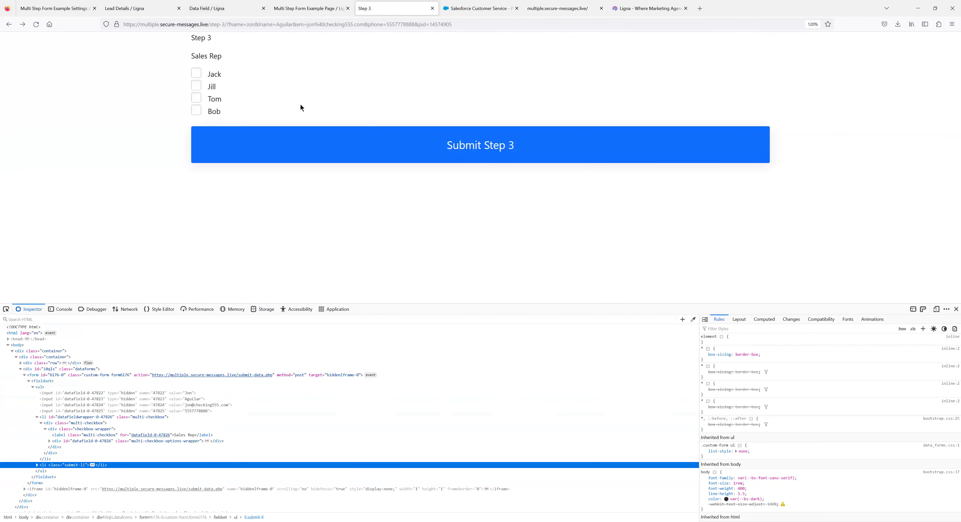